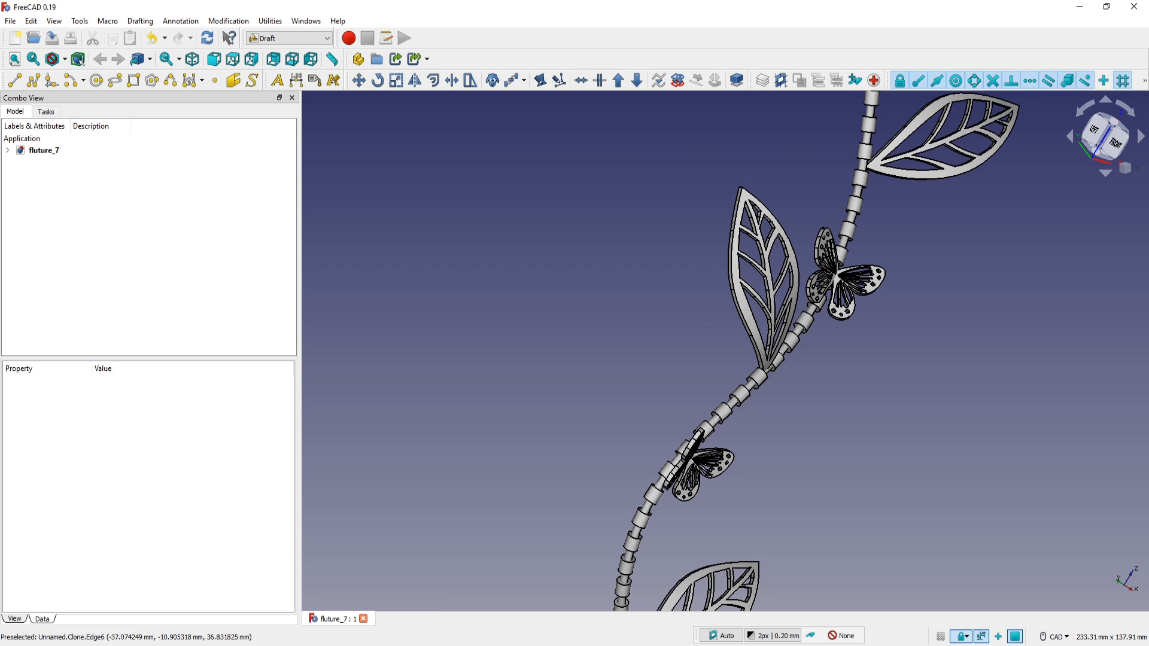
mouse_move(245, 567)
click(357, 567)
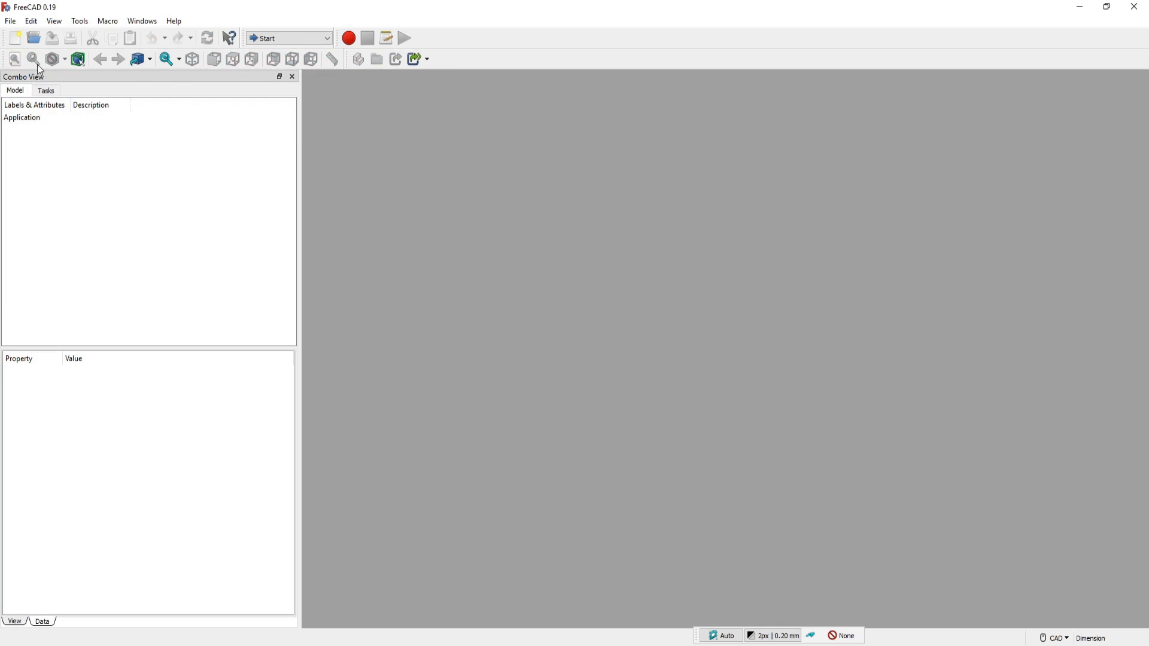
Create a new document and add an empty Part Design body to it
click(11, 21)
click(24, 33)
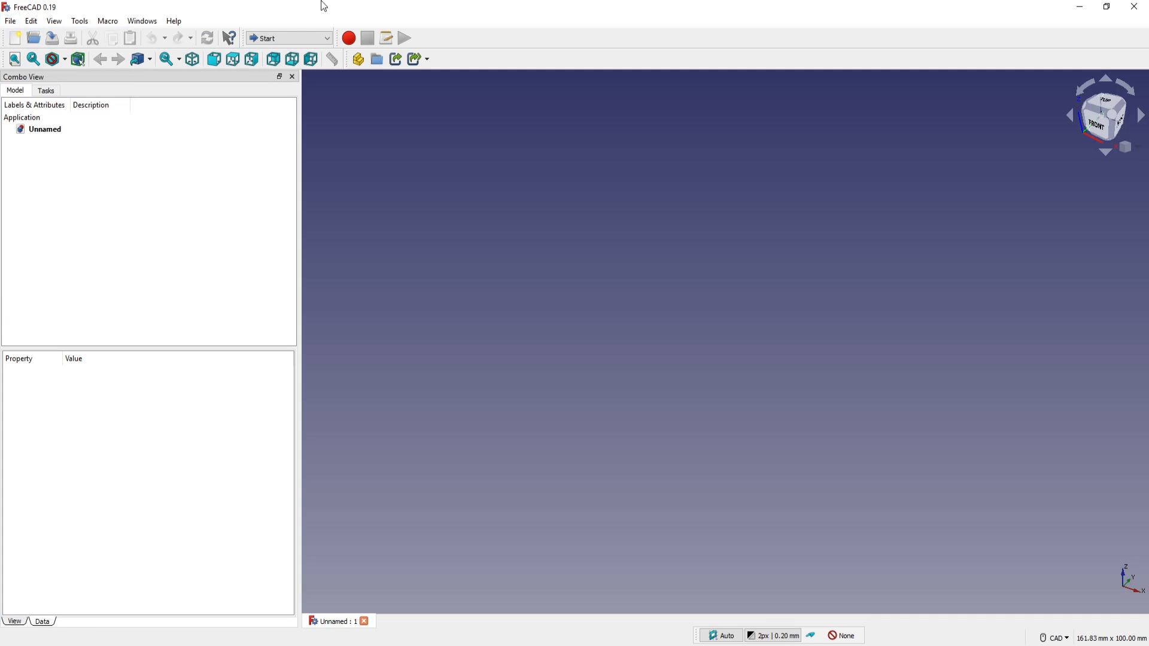
click(327, 39)
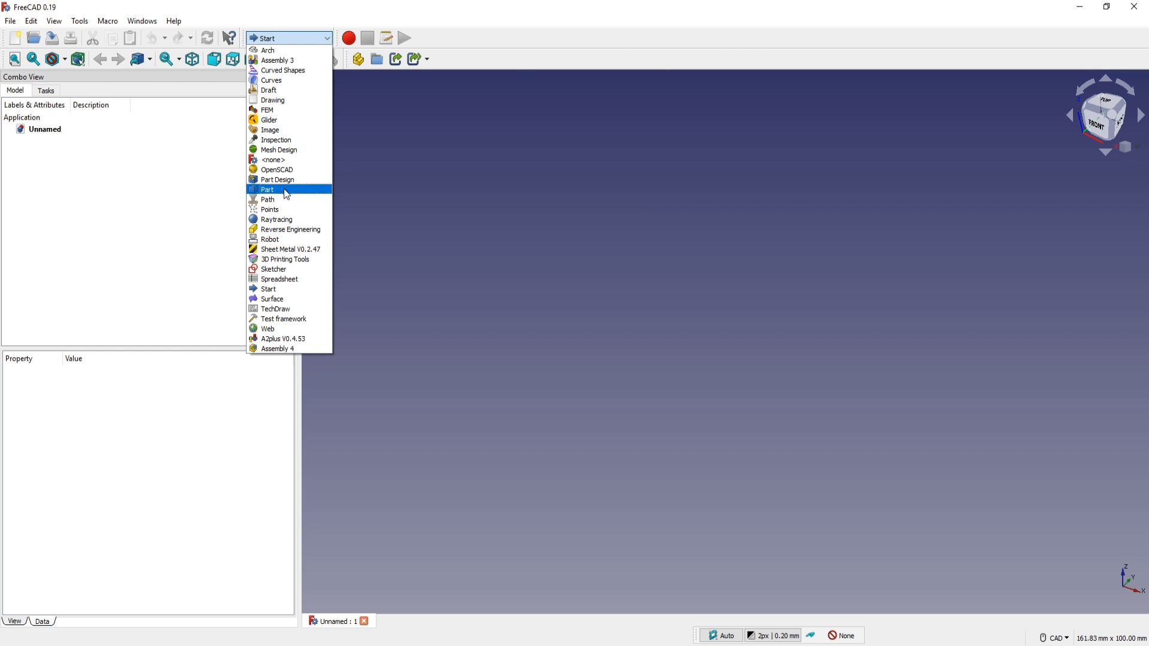
click(282, 180)
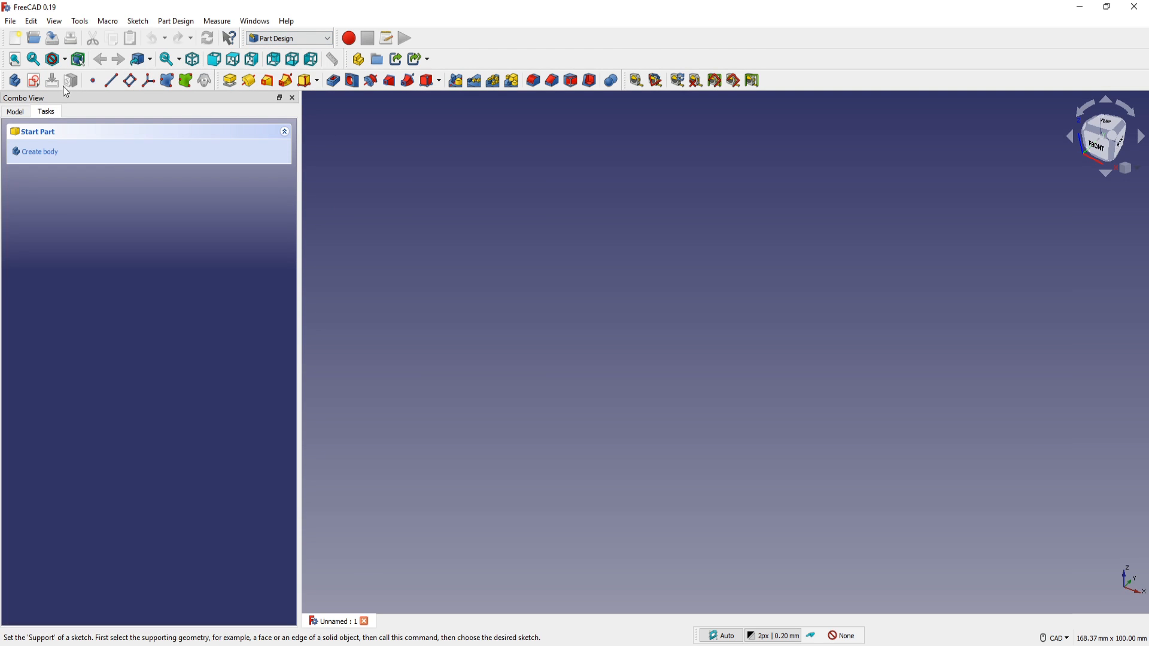
click(14, 80)
click(15, 112)
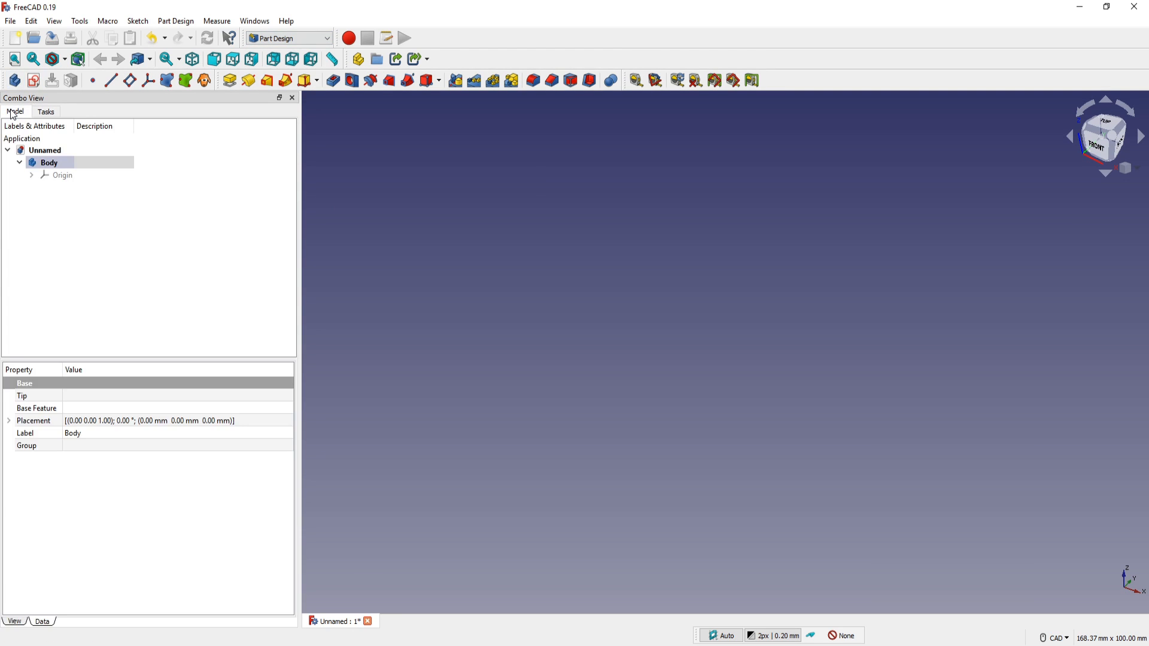
Import the file fluture_1 from the Desktop as SVG geometry
click(11, 24)
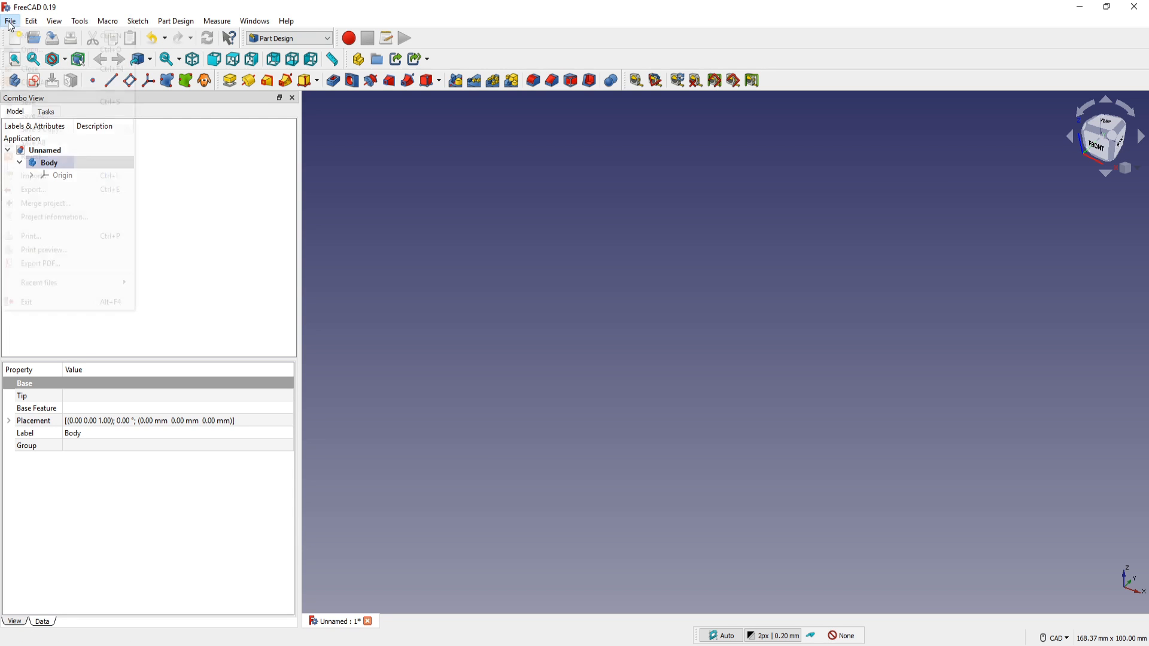
click(44, 177)
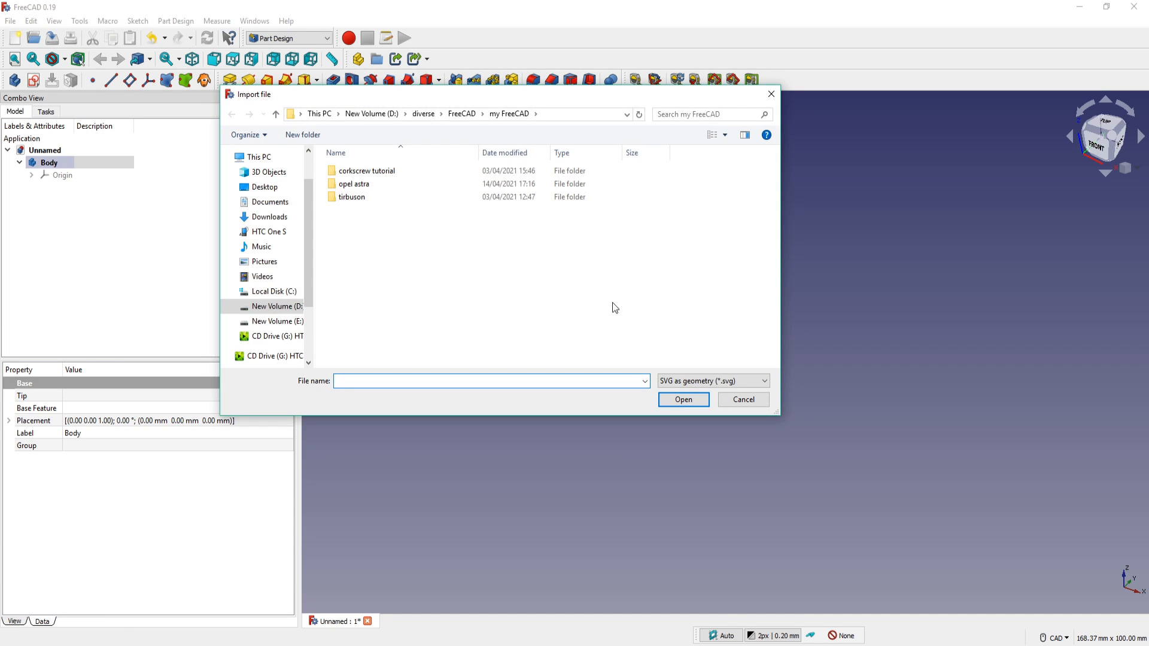
mouse_move(308, 298)
mouse_down()
mouse_move(304, 324)
mouse_move(308, 310)
mouse_up()
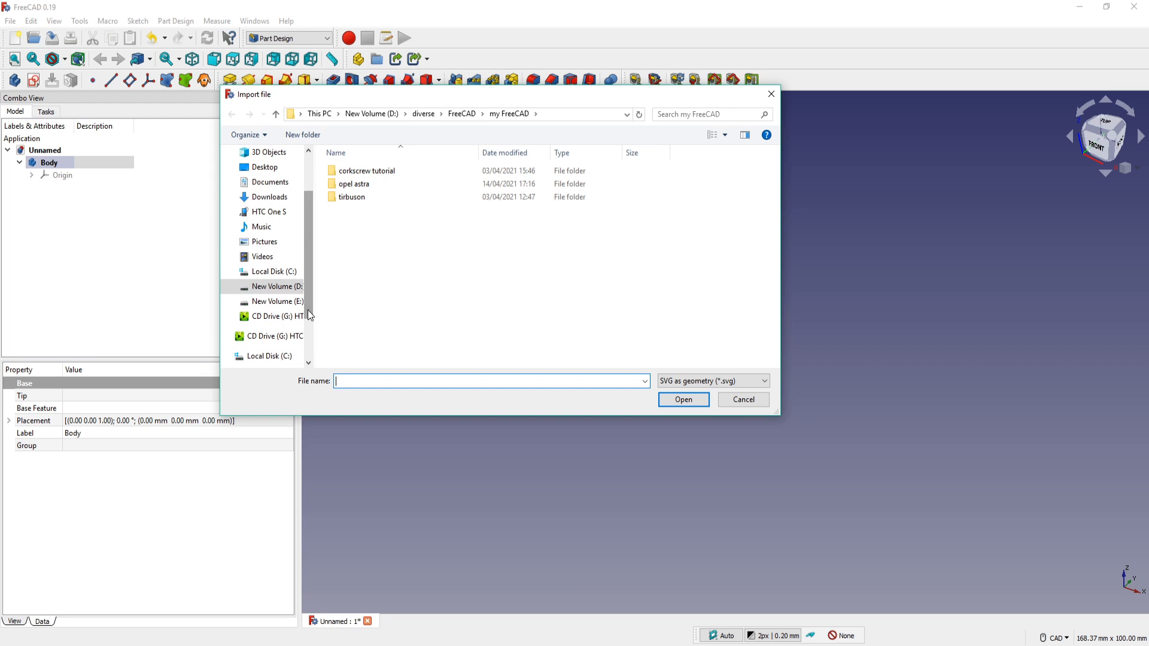
click(263, 169)
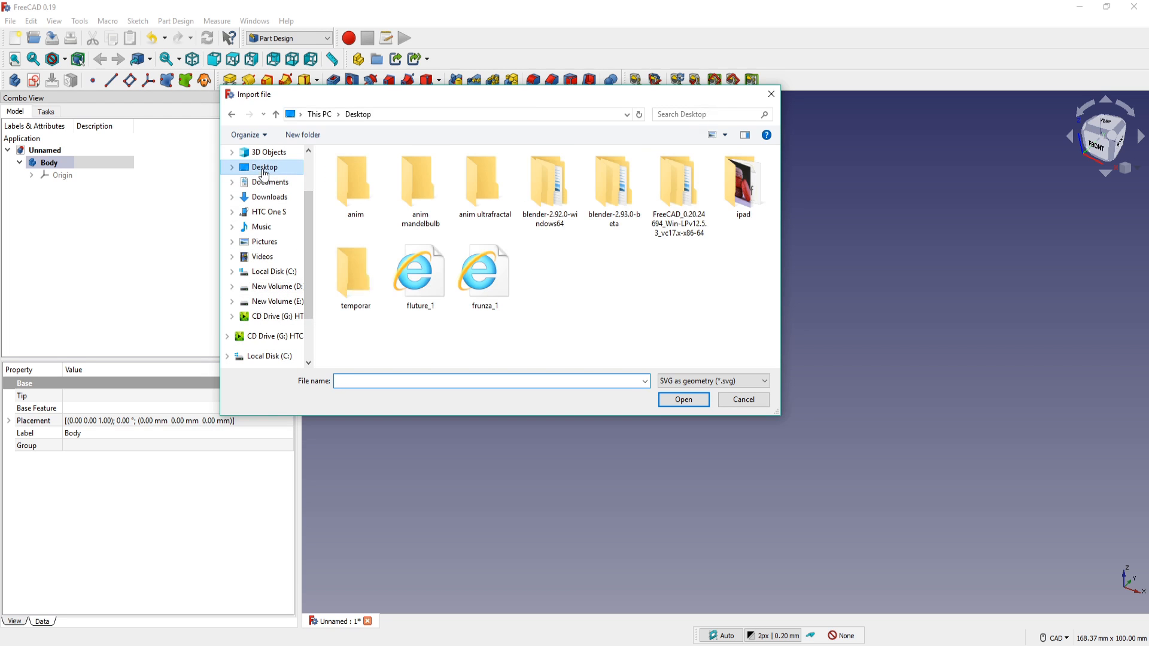
click(420, 290)
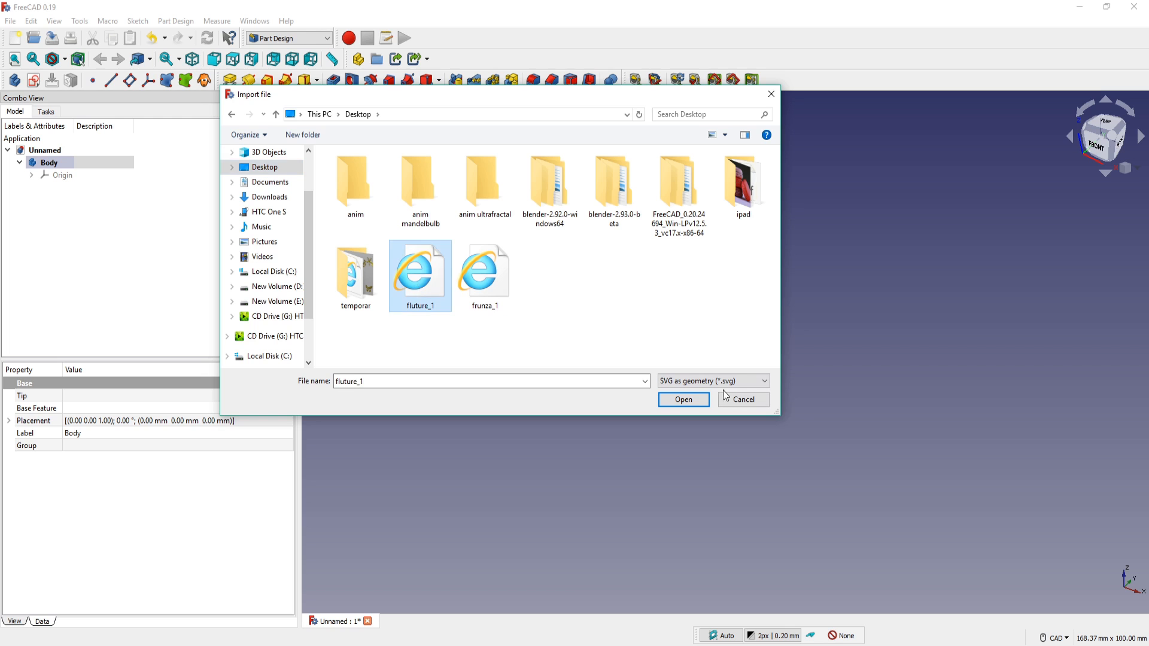
click(683, 400)
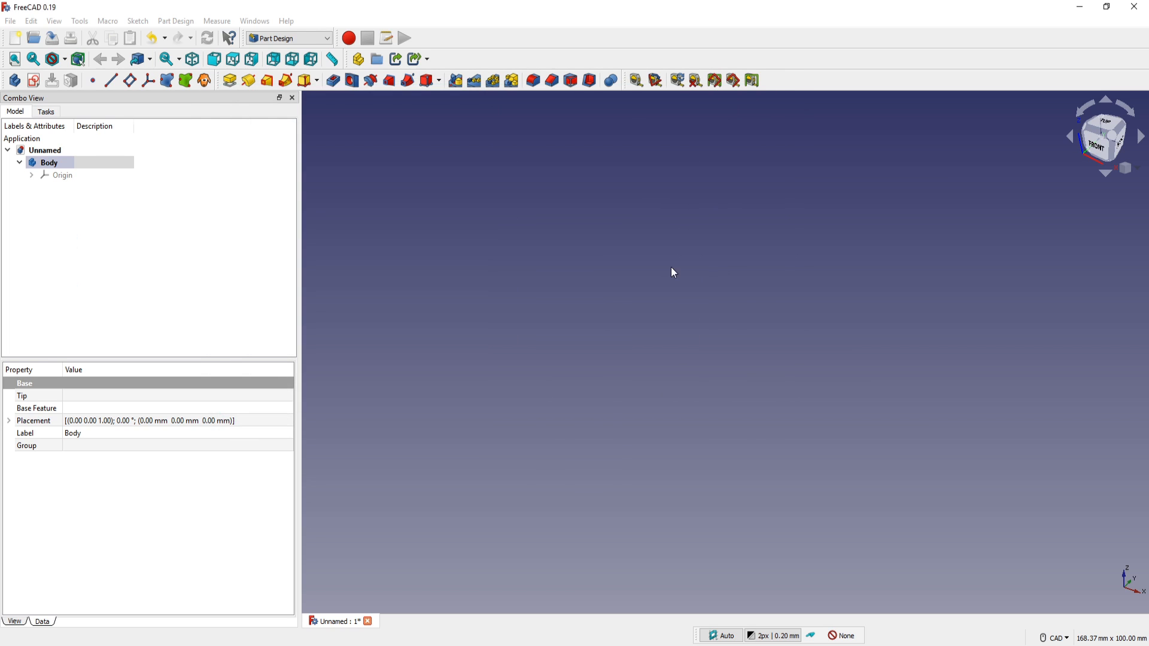
middle_drag(823, 358, 752, 360)
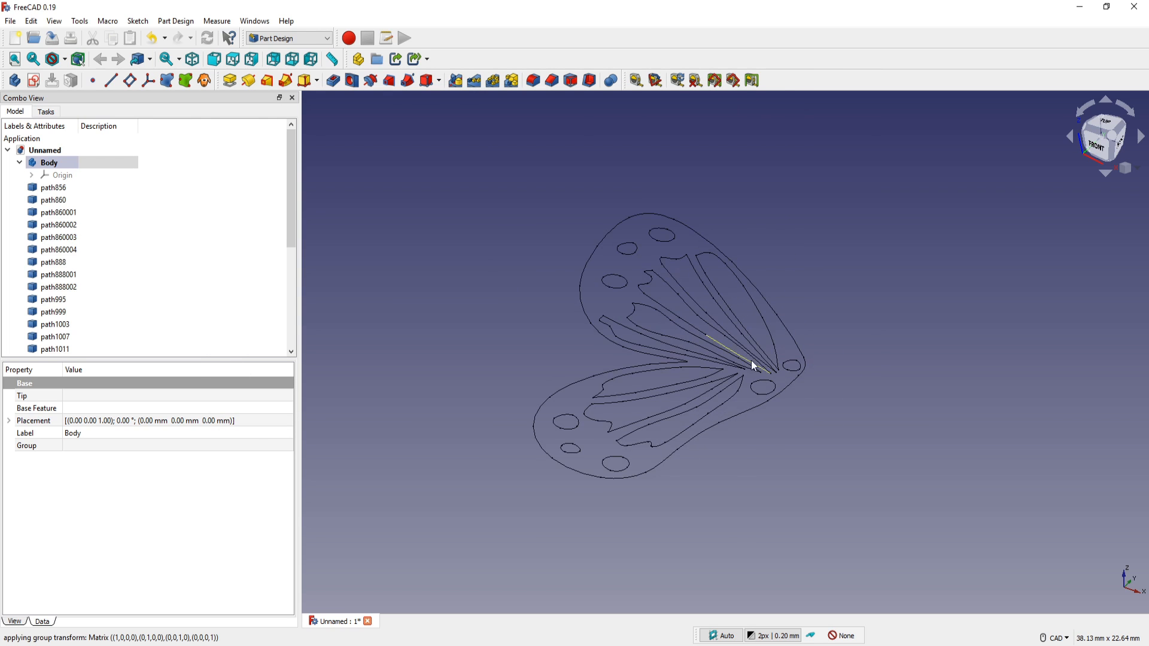
Convert all imported butterfly wing paths and ellipses into one sketch with Draft, and delete the original paths
click(63, 190)
scroll(293, 229, down, 5)
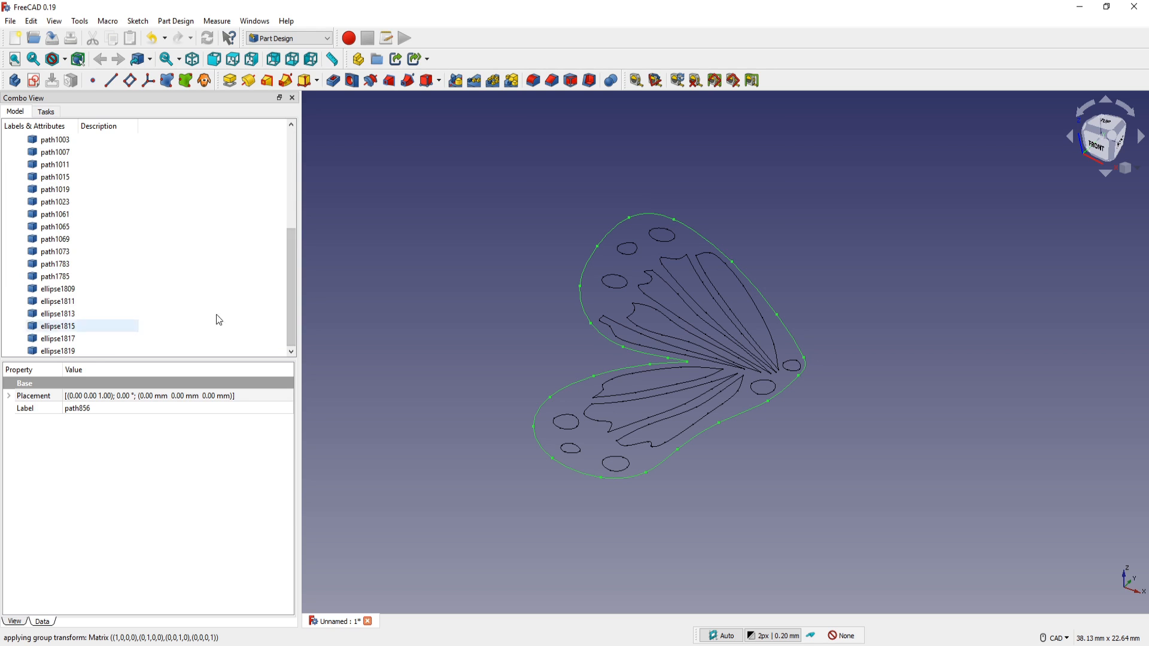
shift+click(76, 353)
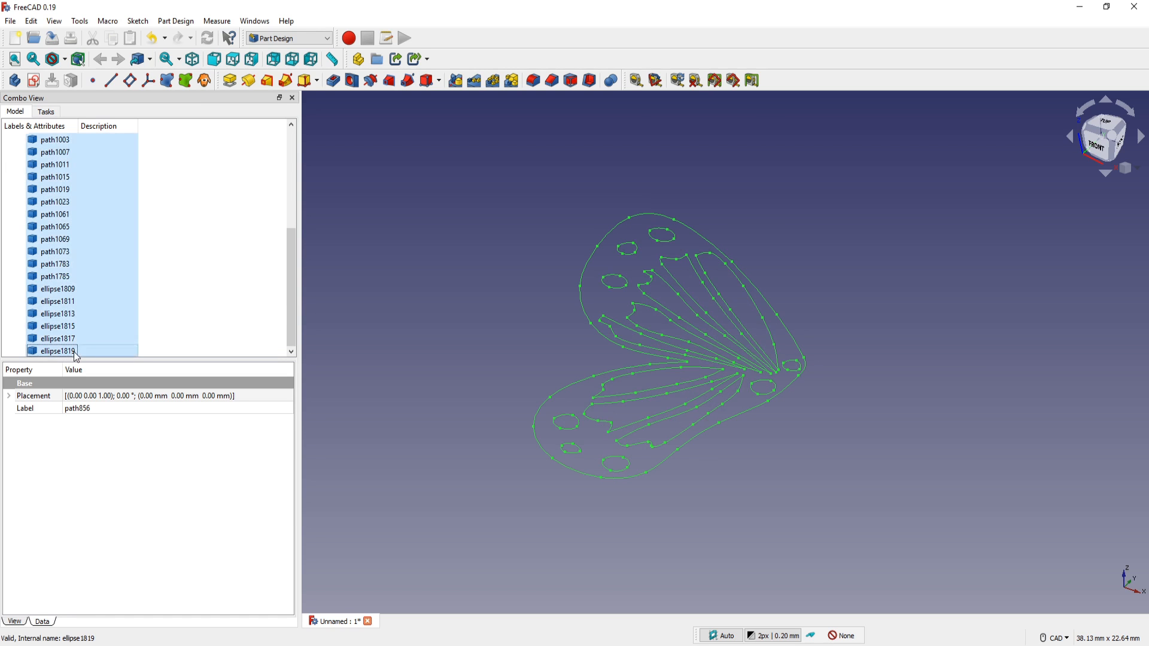
click(327, 40)
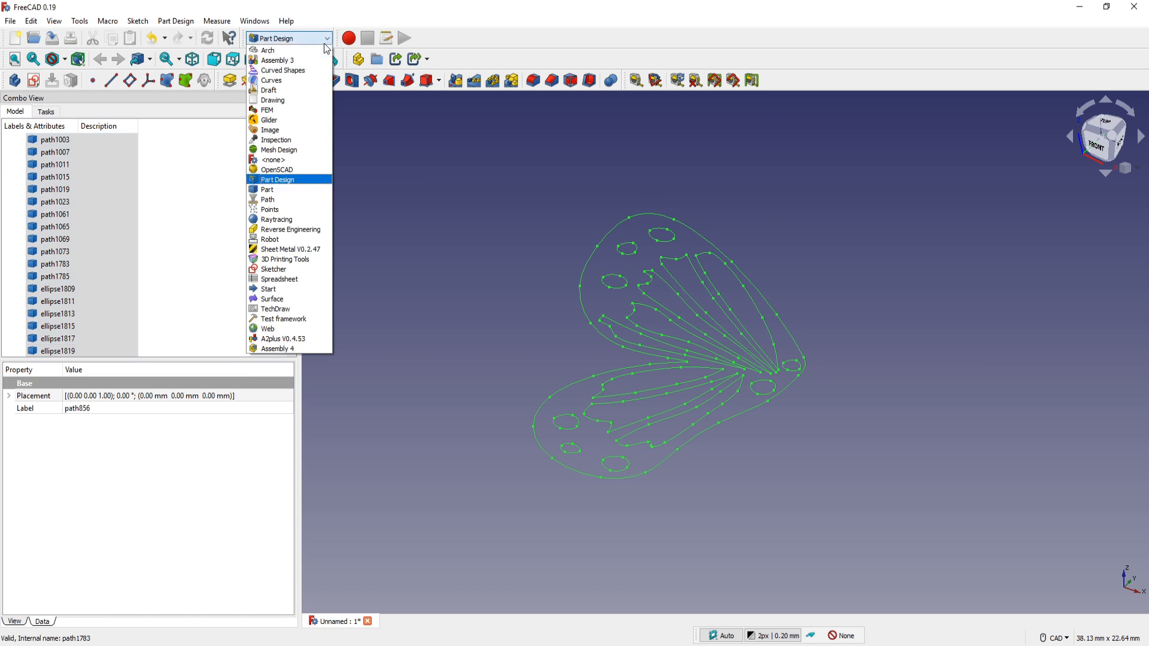
click(279, 91)
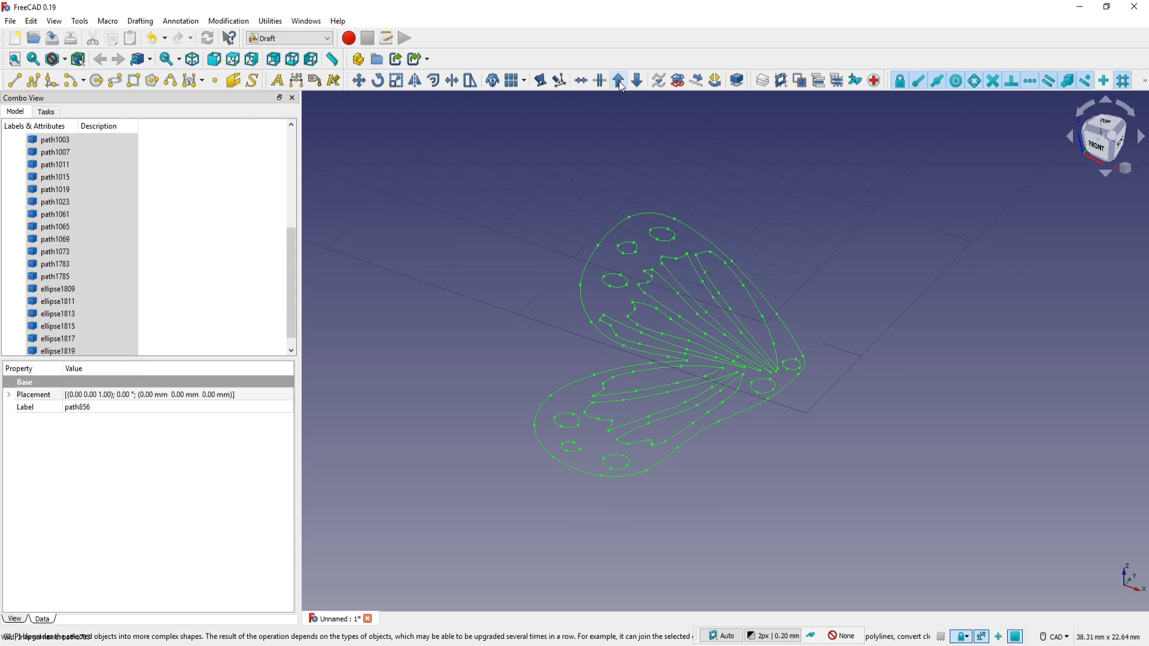
click(679, 84)
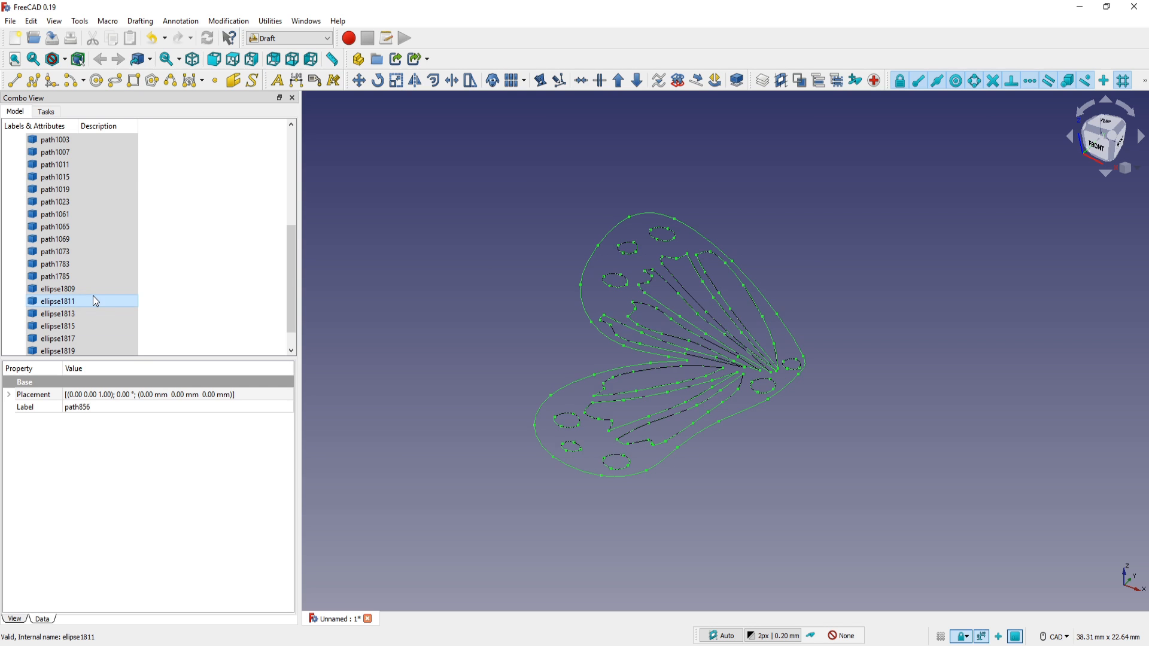
key(Delete)
Open the converted wing sketch for editing, seen from the top
click(56, 187)
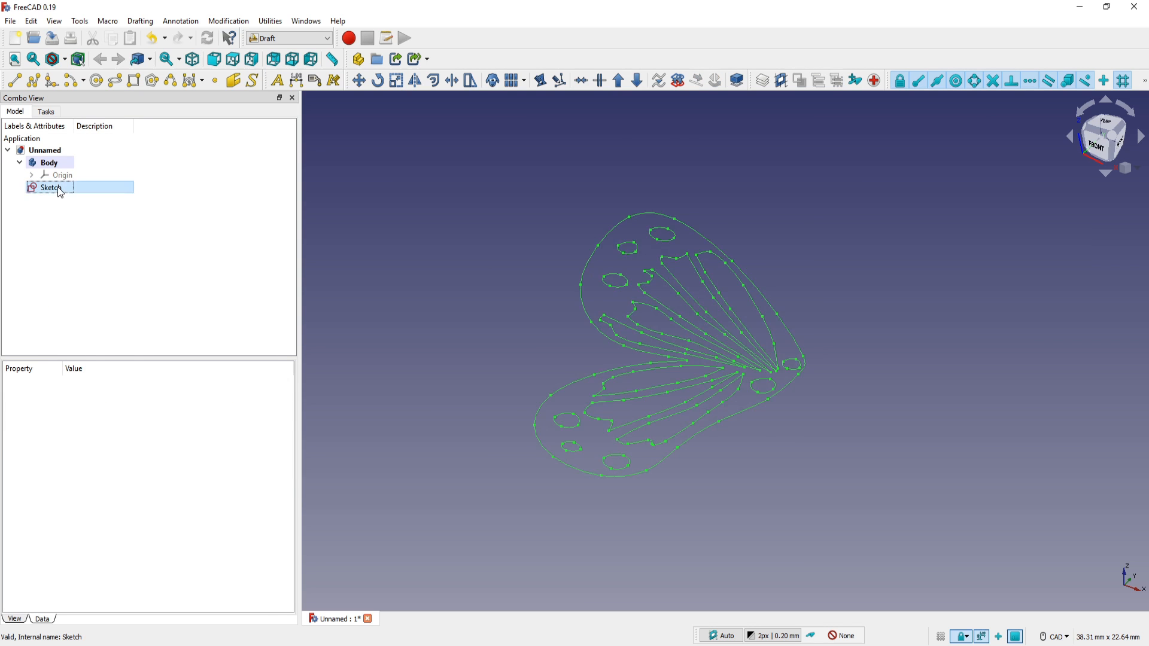
key(2)
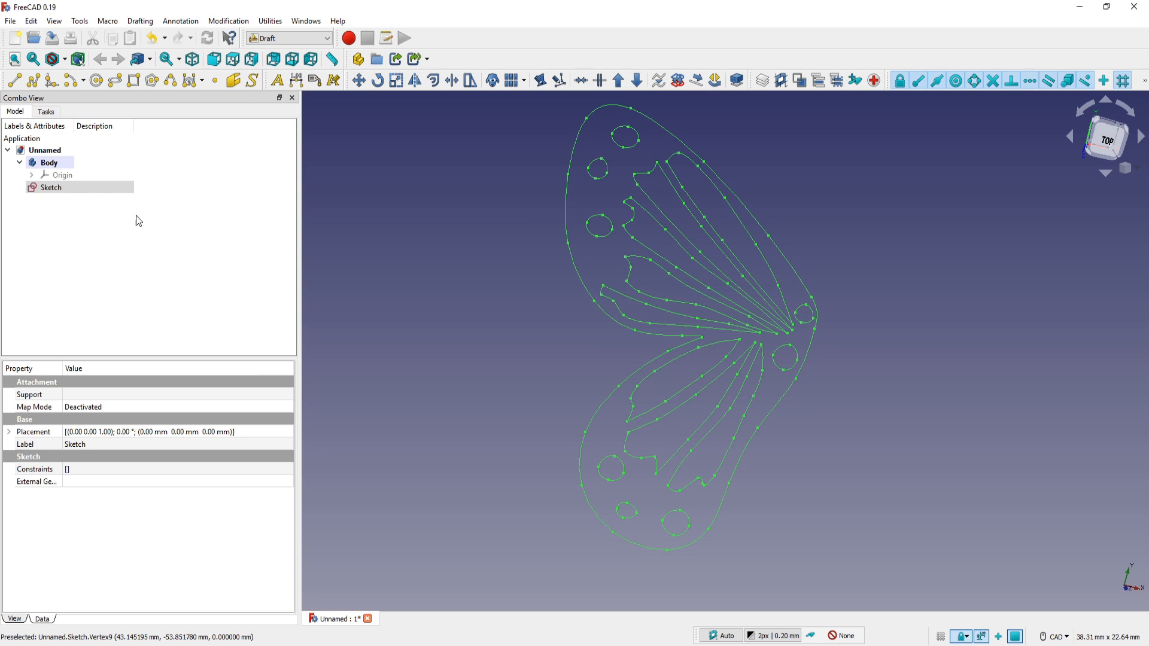
double_click(58, 188)
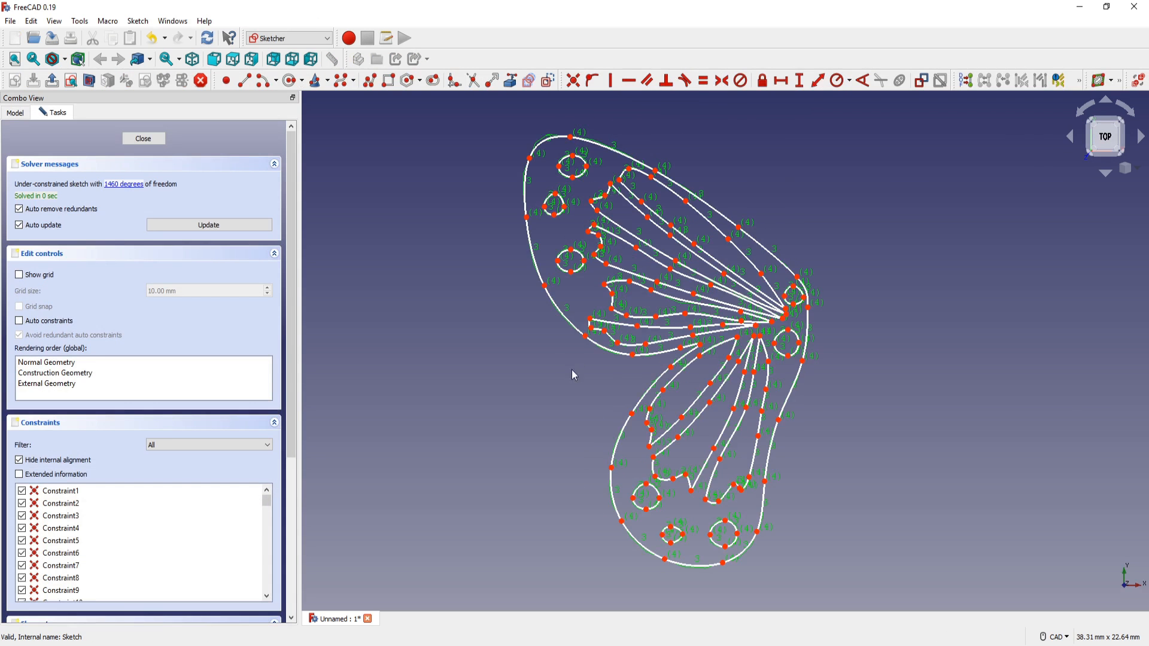
Move the entire wing geometry in the sketch so the outline vertex at the wing root lies on the origin
scroll(503, 311, down, 6)
middle_drag(482, 321, 636, 398)
scroll(570, 349, down, 4)
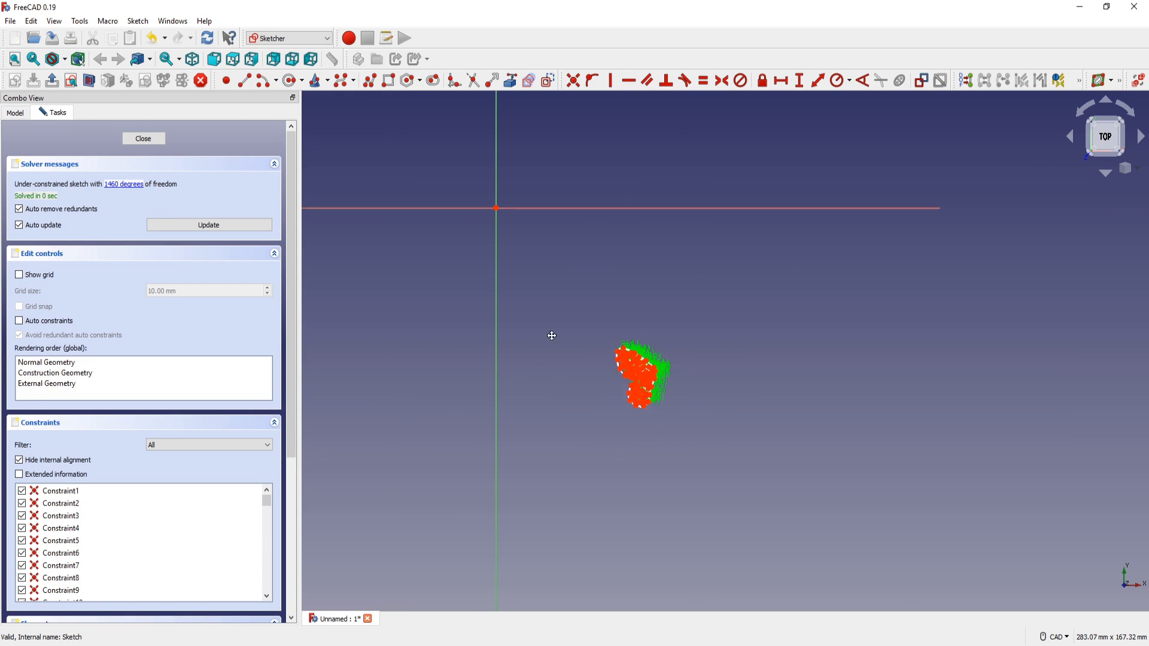
middle_drag(551, 335, 552, 373)
mouse_move(590, 357)
mouse_down()
mouse_move(707, 467)
mouse_move(705, 432)
mouse_up()
scroll(691, 428, up, 6)
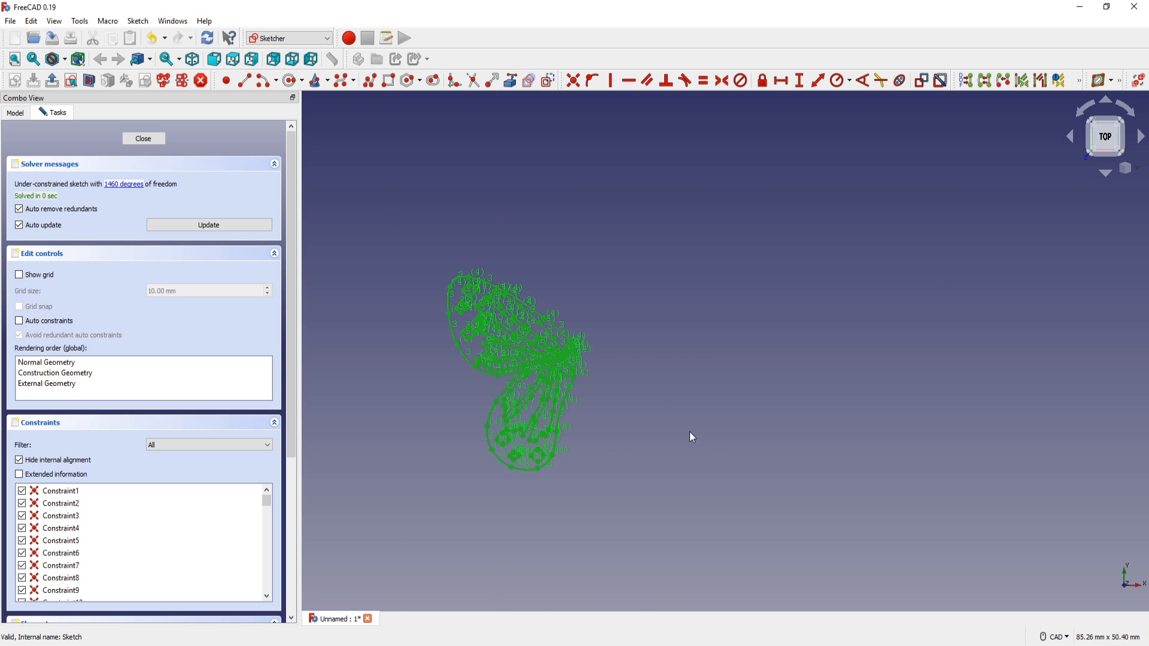
middle_drag(608, 407, 824, 440)
scroll(822, 440, up, 6)
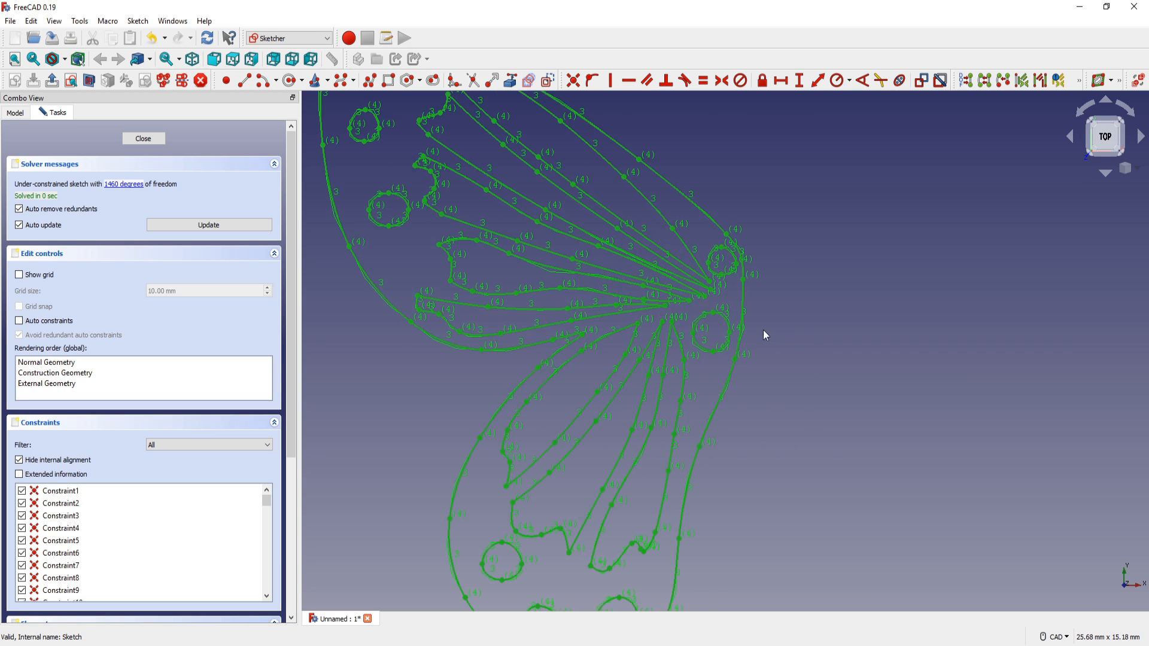
mouse_move(763, 329)
middle_down()
mouse_move(843, 392)
mouse_move(812, 375)
middle_up()
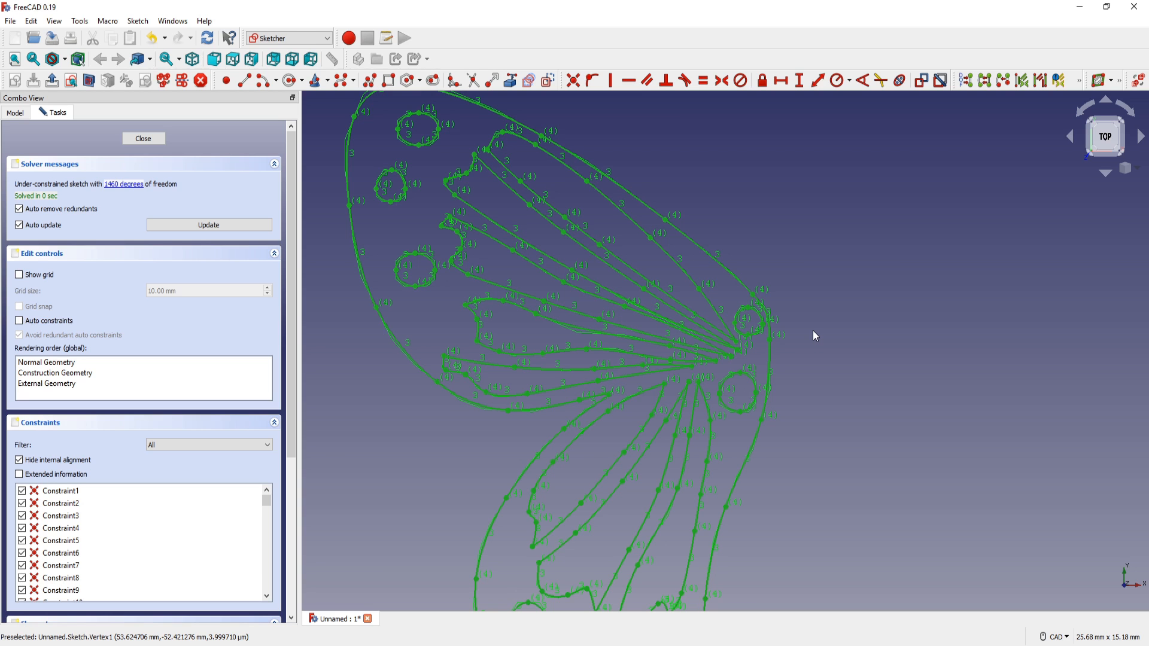
key(ctrl+c)
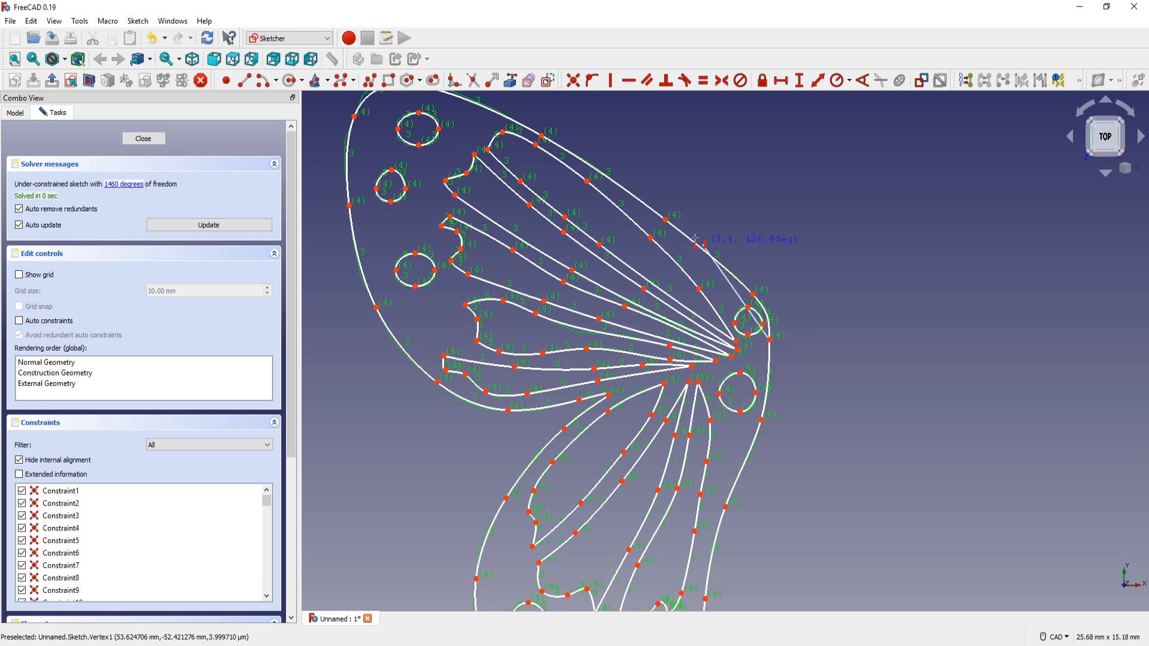
scroll(634, 204, down, 10)
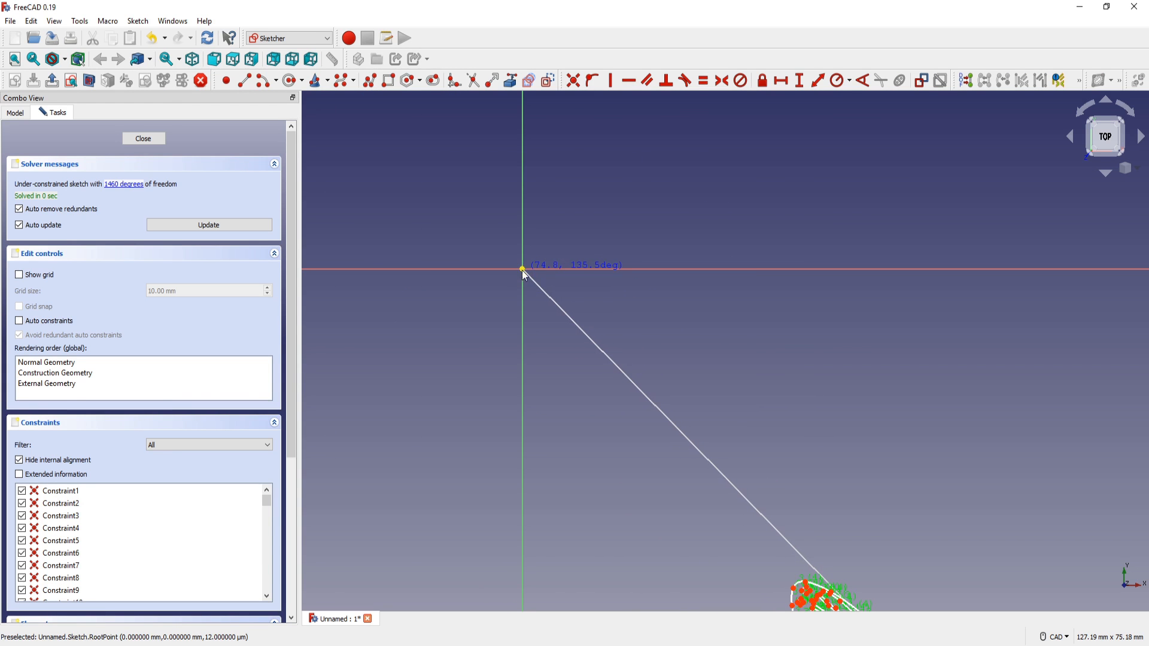
click(552, 258)
scroll(541, 367, up, 8)
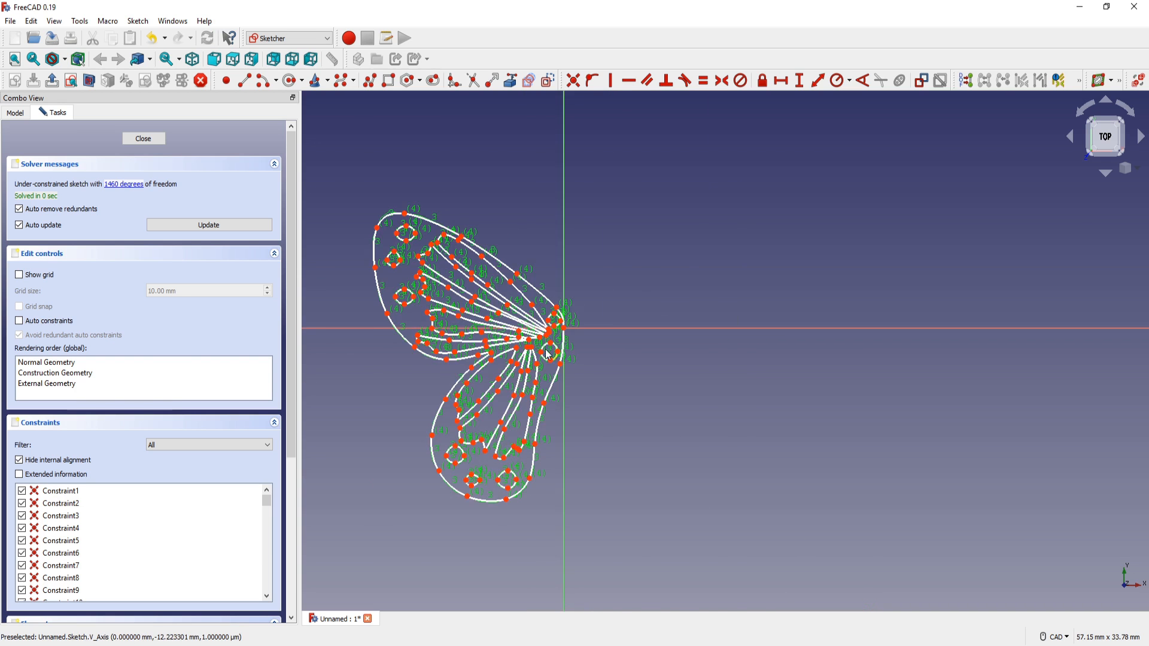
Delete all segments of the small circular outline just above the horizontal axis near the wing root
scroll(736, 326, up, 5)
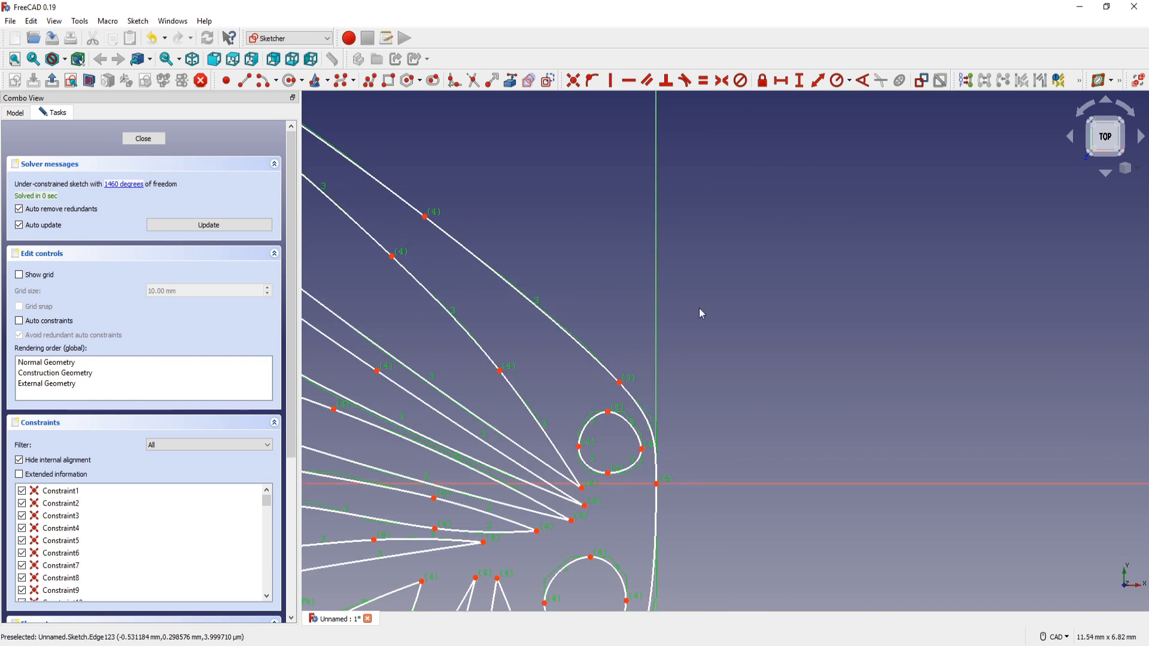
scroll(727, 257, down, 5)
scroll(716, 267, up, 3)
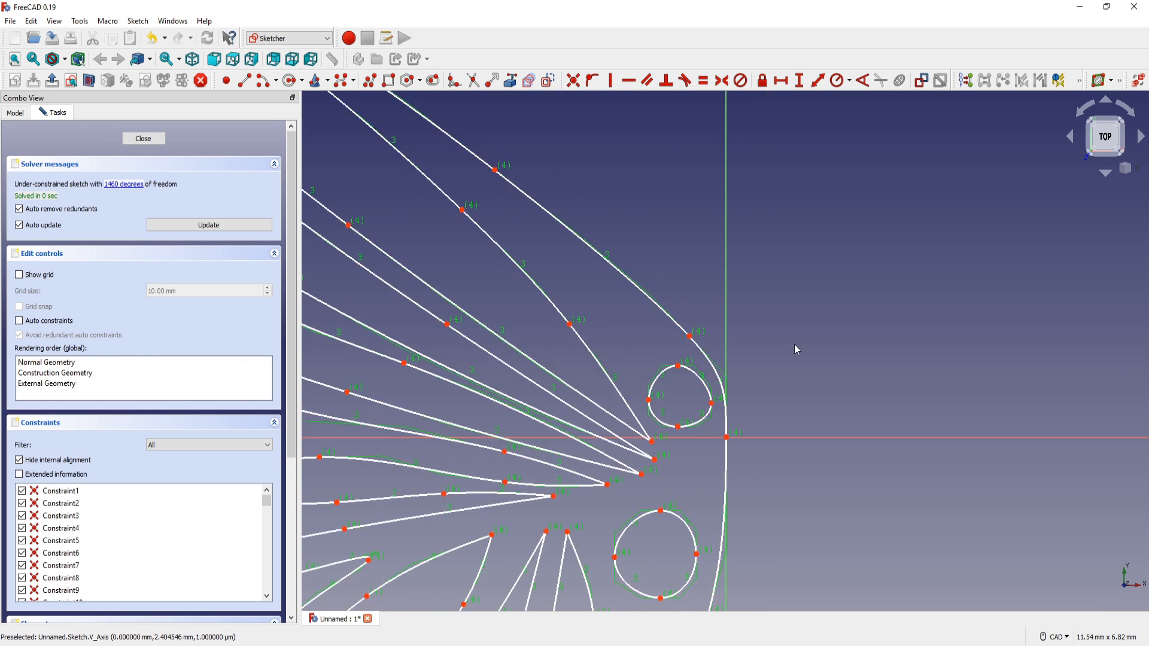
scroll(778, 329, up, 2)
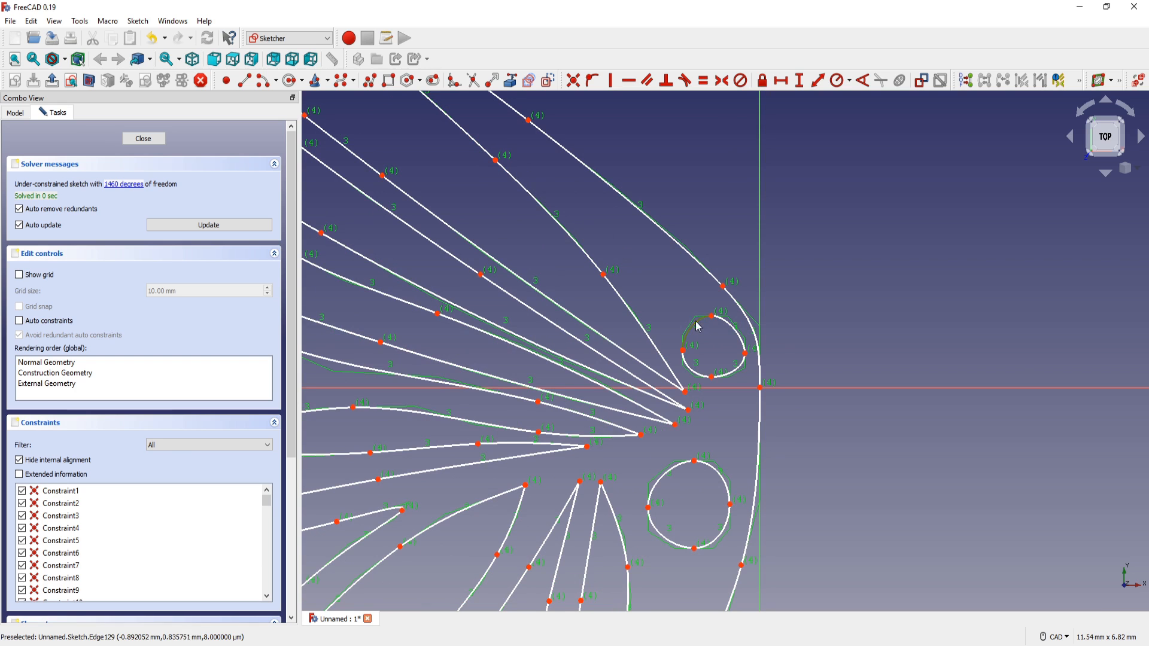
click(699, 327)
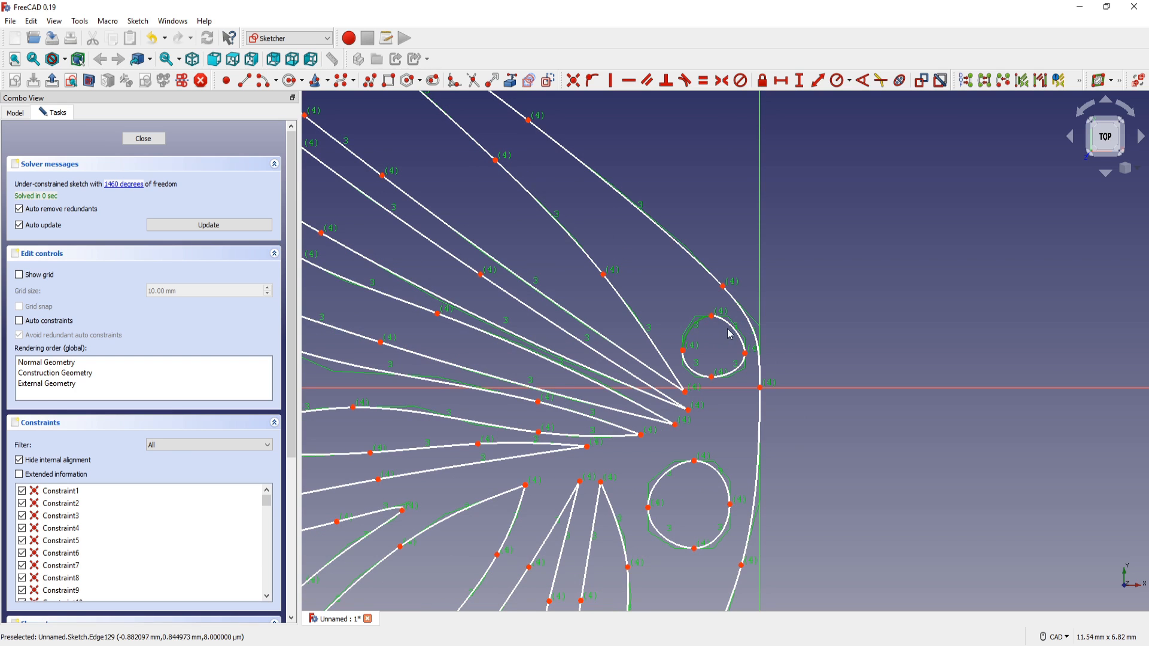
click(735, 371)
click(705, 373)
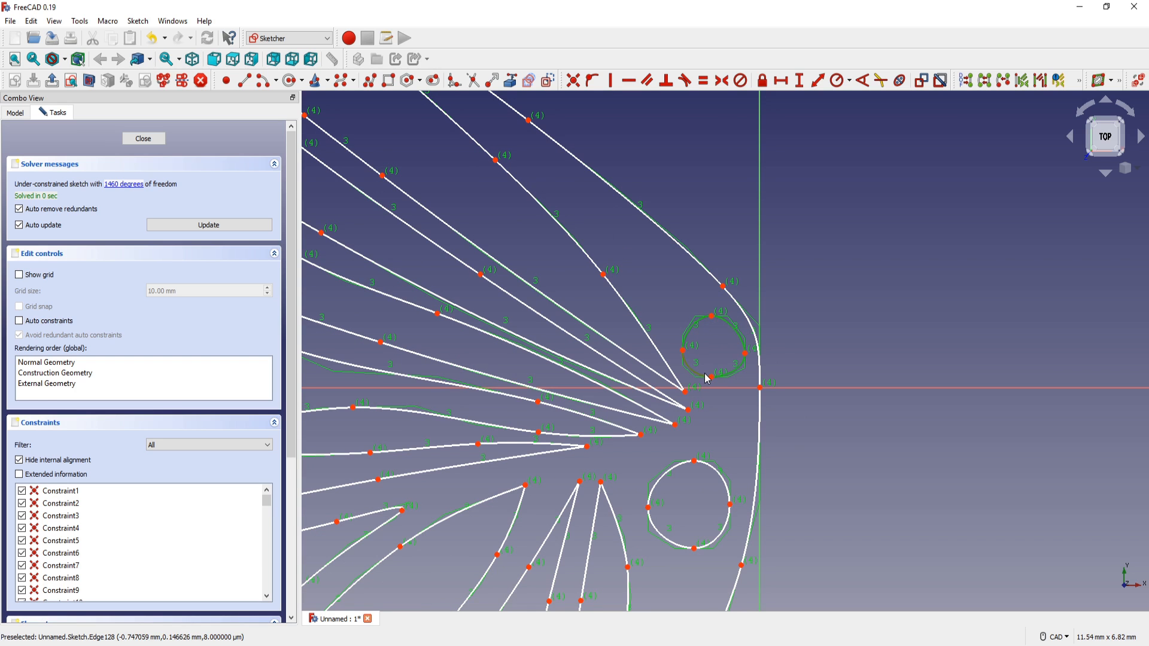
key(Delete)
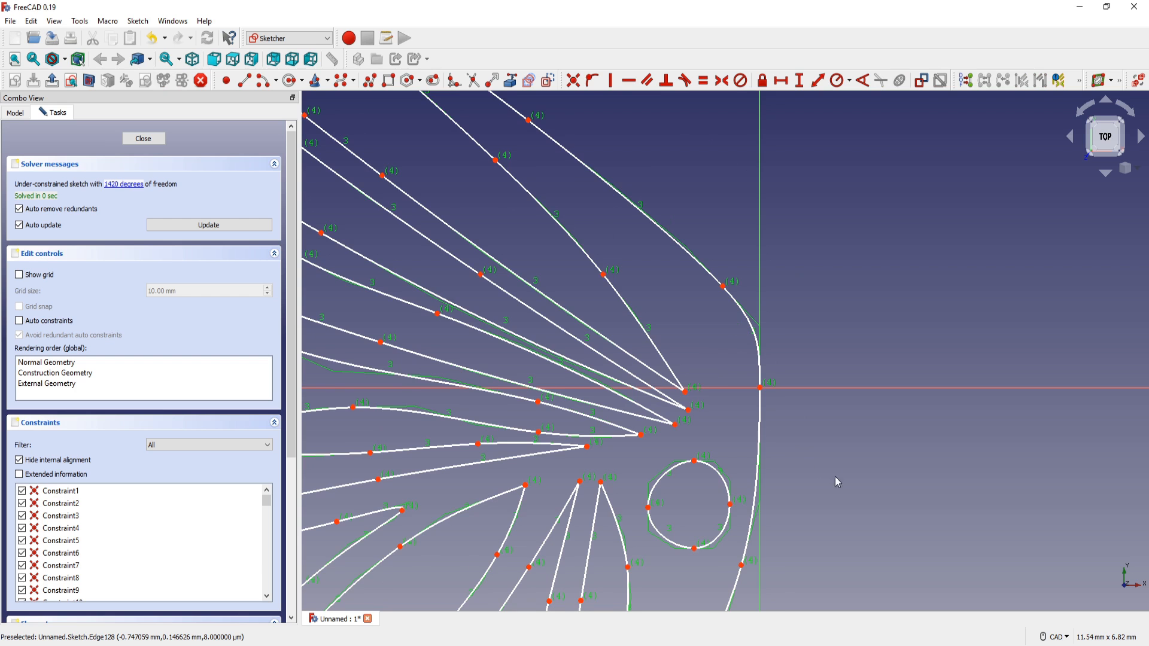
Delete all segments of the small circular outline just below the horizontal axis near the wing root
middle_drag(835, 476, 857, 354)
click(685, 352)
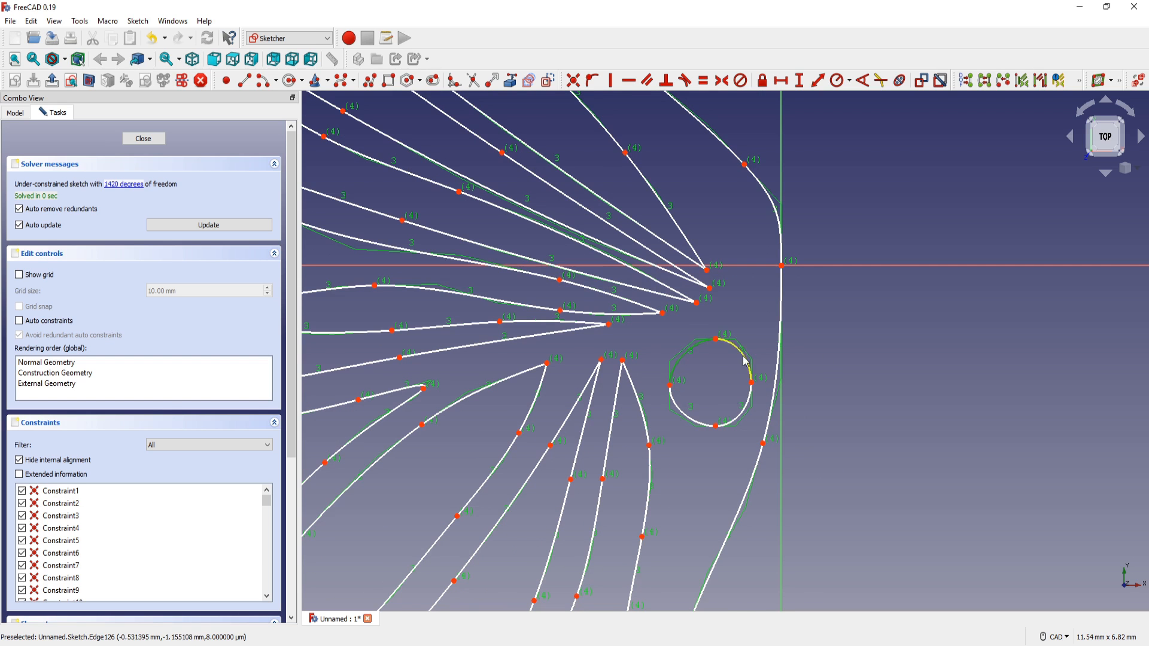
click(743, 356)
click(744, 406)
click(678, 409)
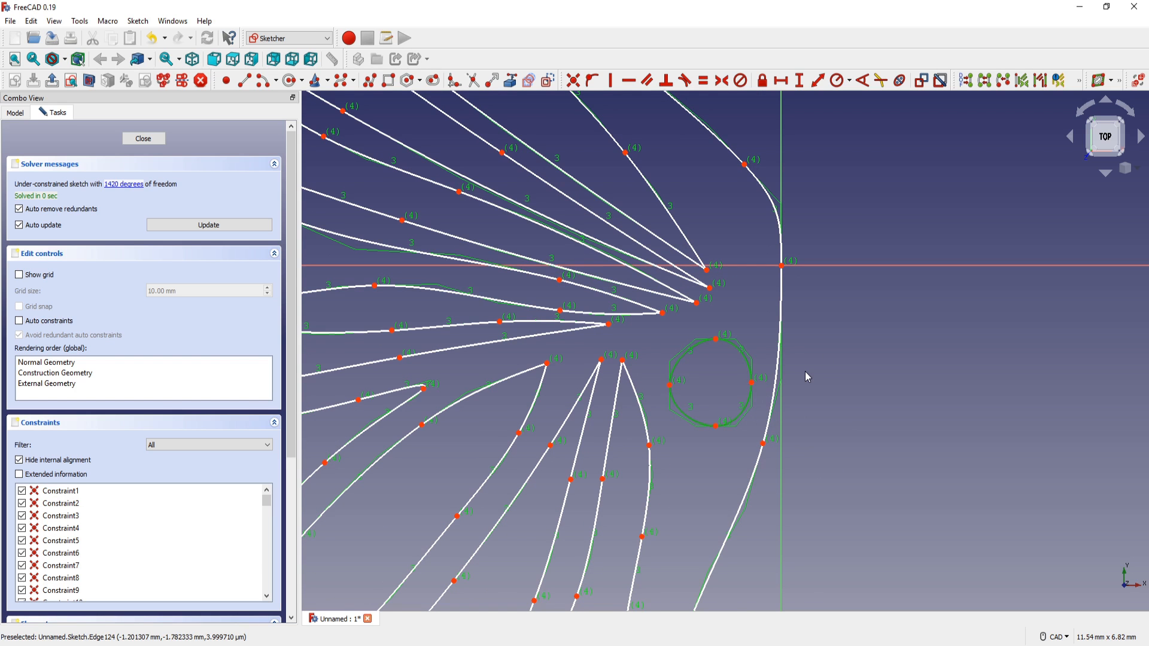
key(Delete)
scroll(688, 310, down, 4)
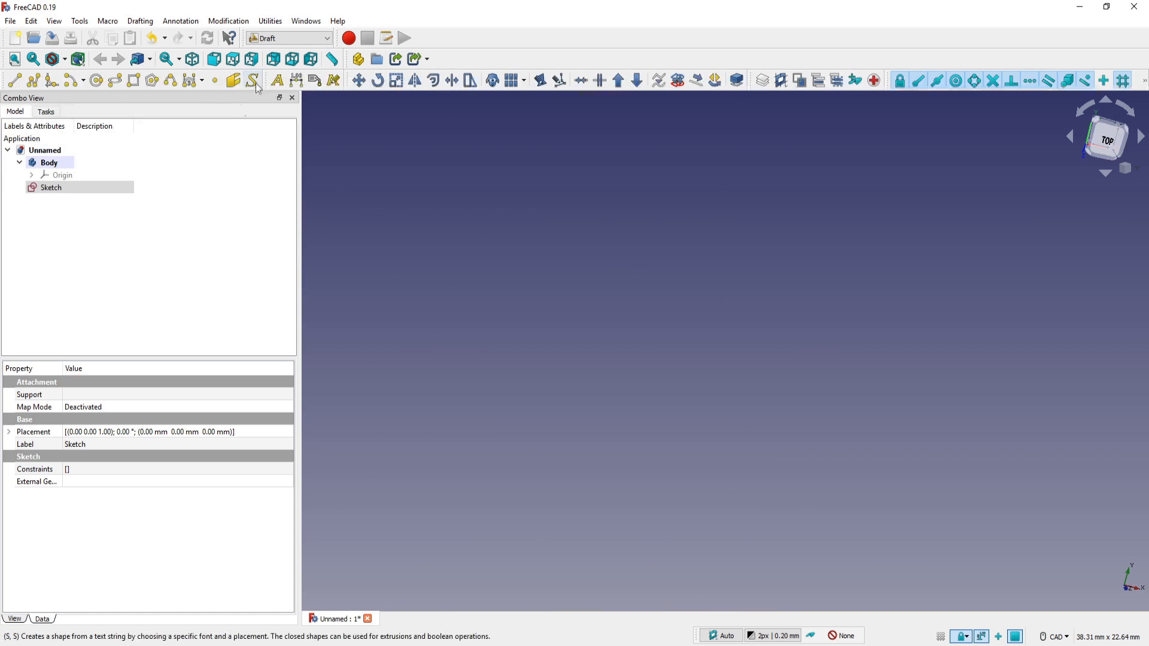
Validate the wing sketch in the Sketcher workbench, highlighting its open vertices to locate the gaps, and close the validation
click(288, 38)
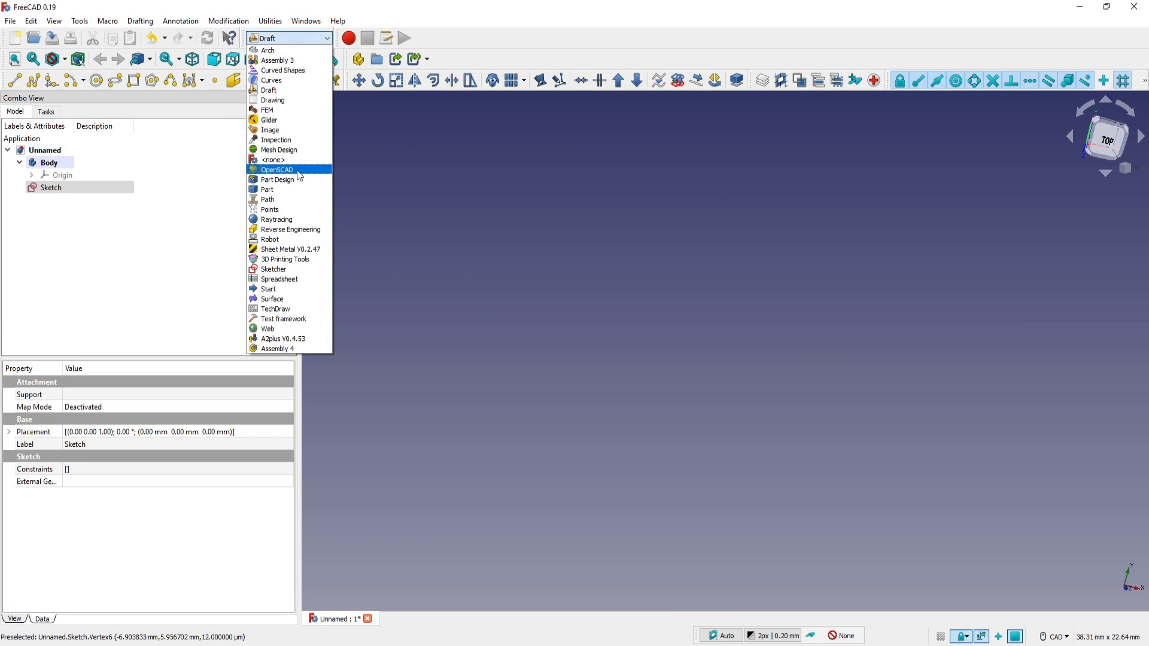
click(285, 270)
click(138, 21)
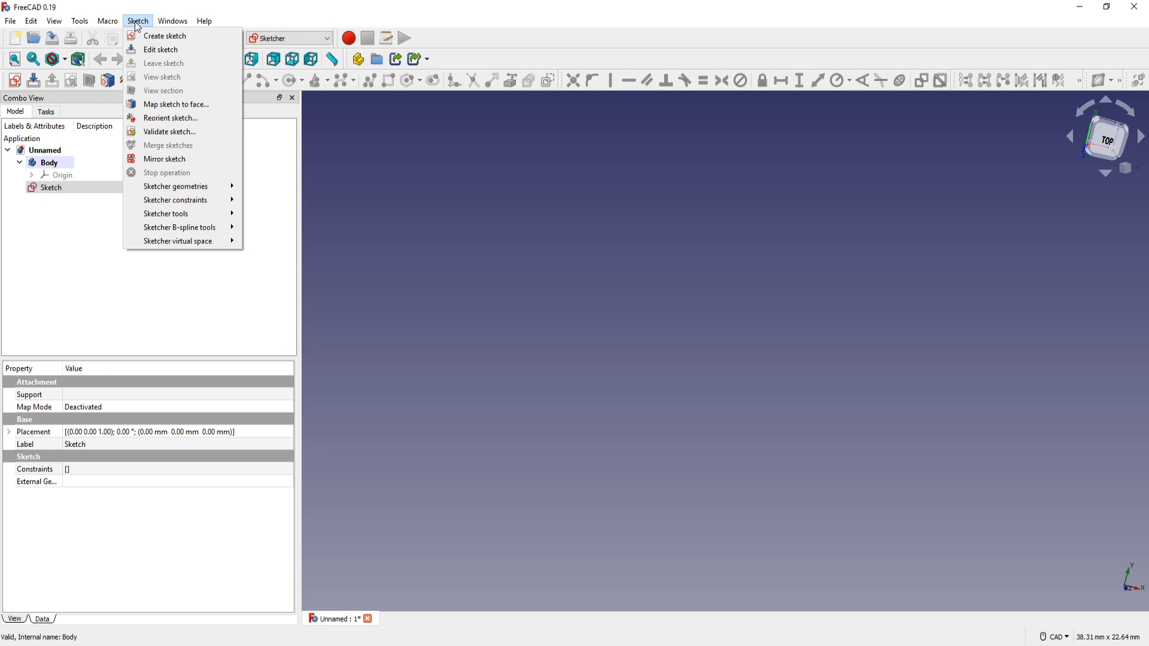
click(183, 132)
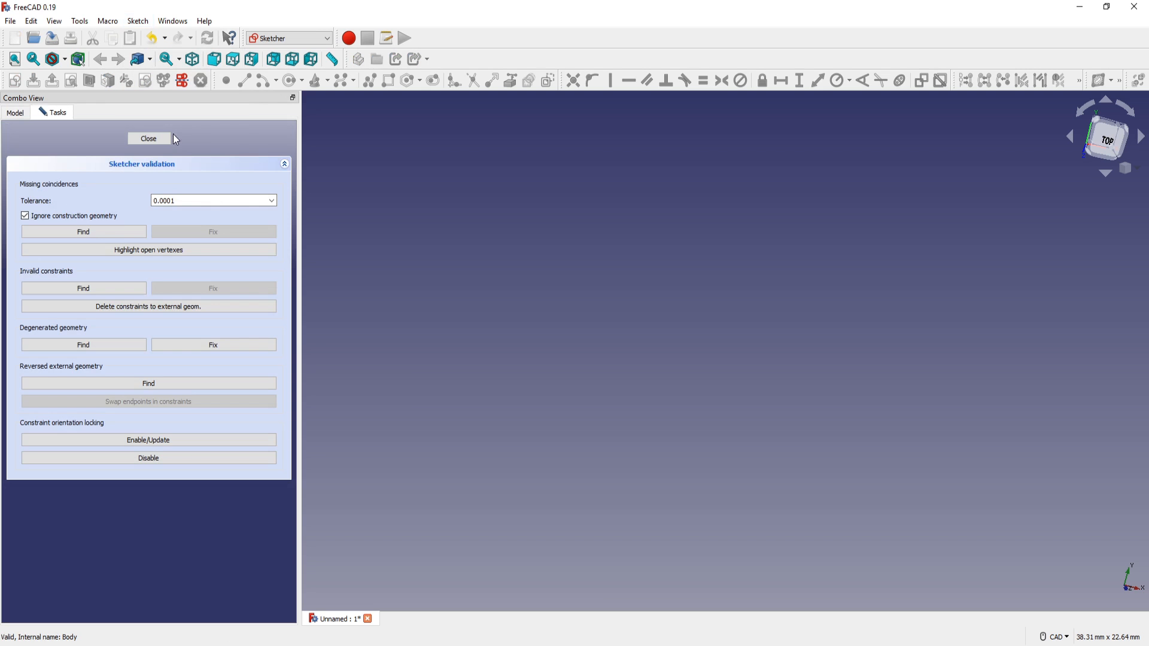
scroll(520, 297, down, 12)
key(Home)
scroll(817, 392, up, 8)
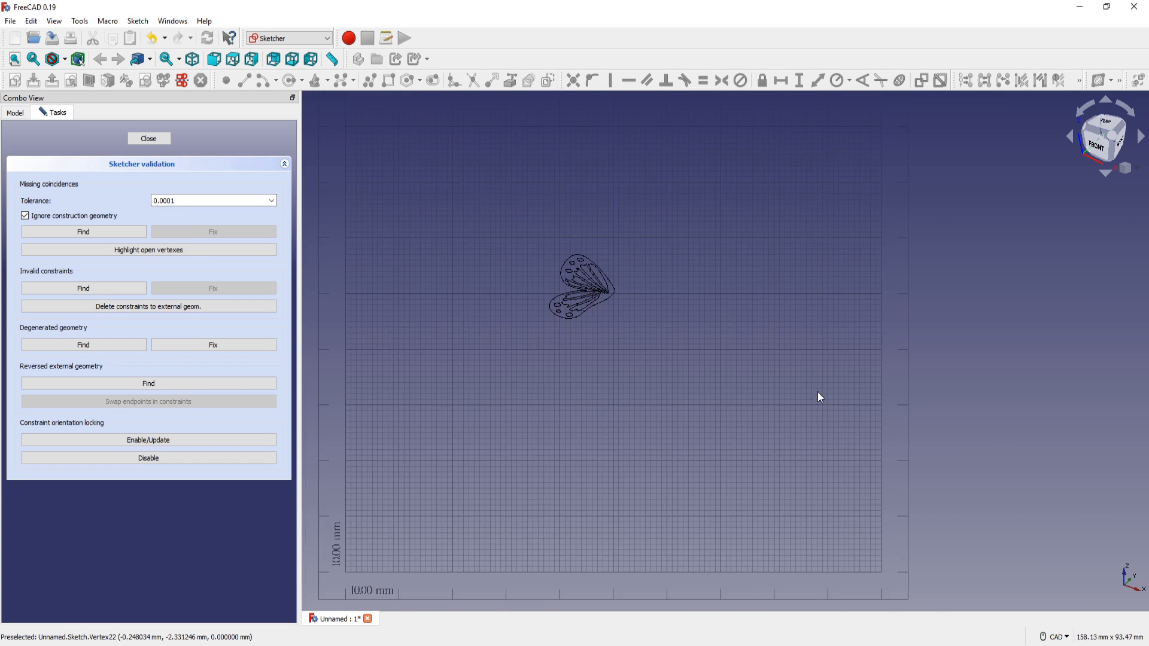
scroll(921, 485, down, 5)
scroll(778, 380, up, 12)
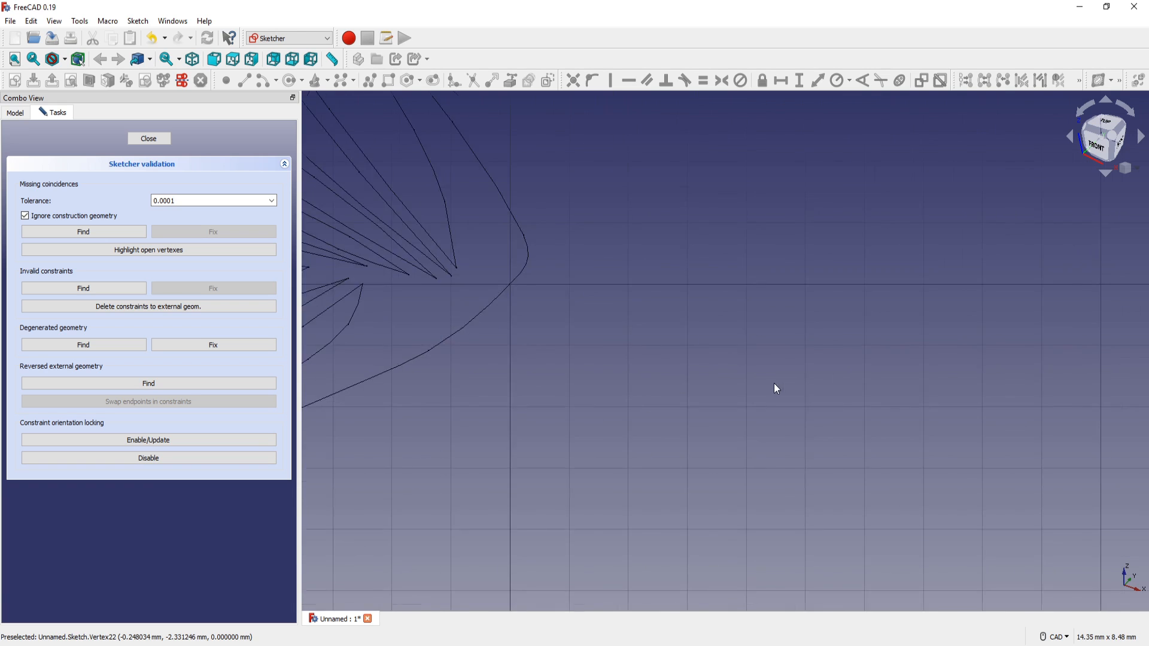
scroll(659, 336, down, 3)
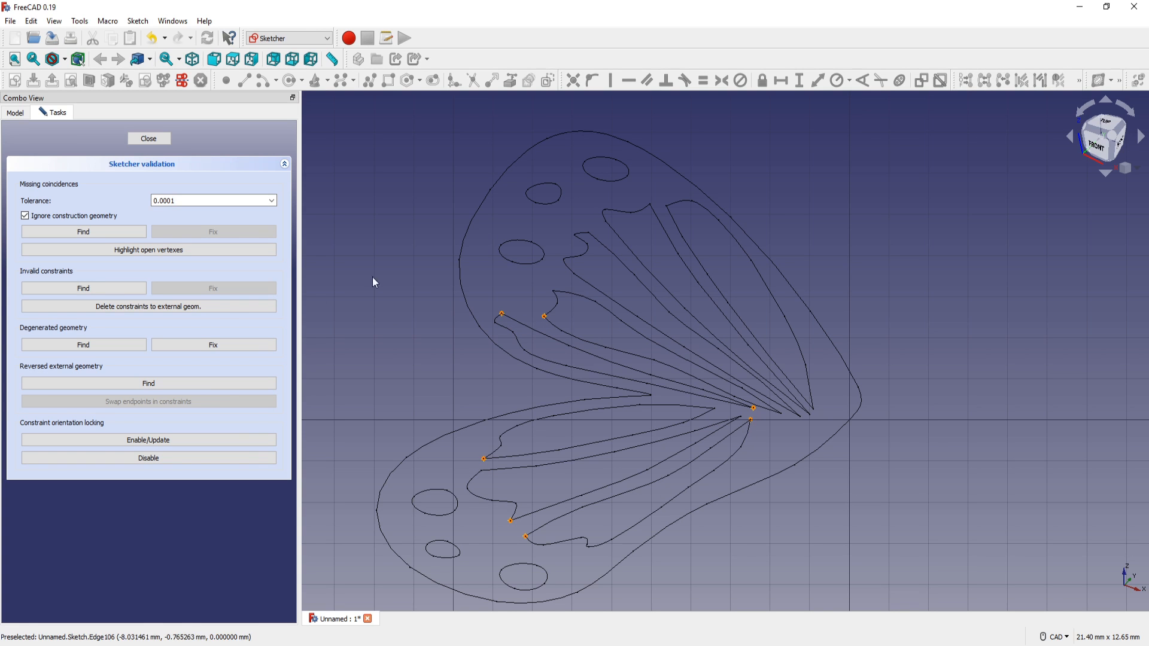
click(148, 140)
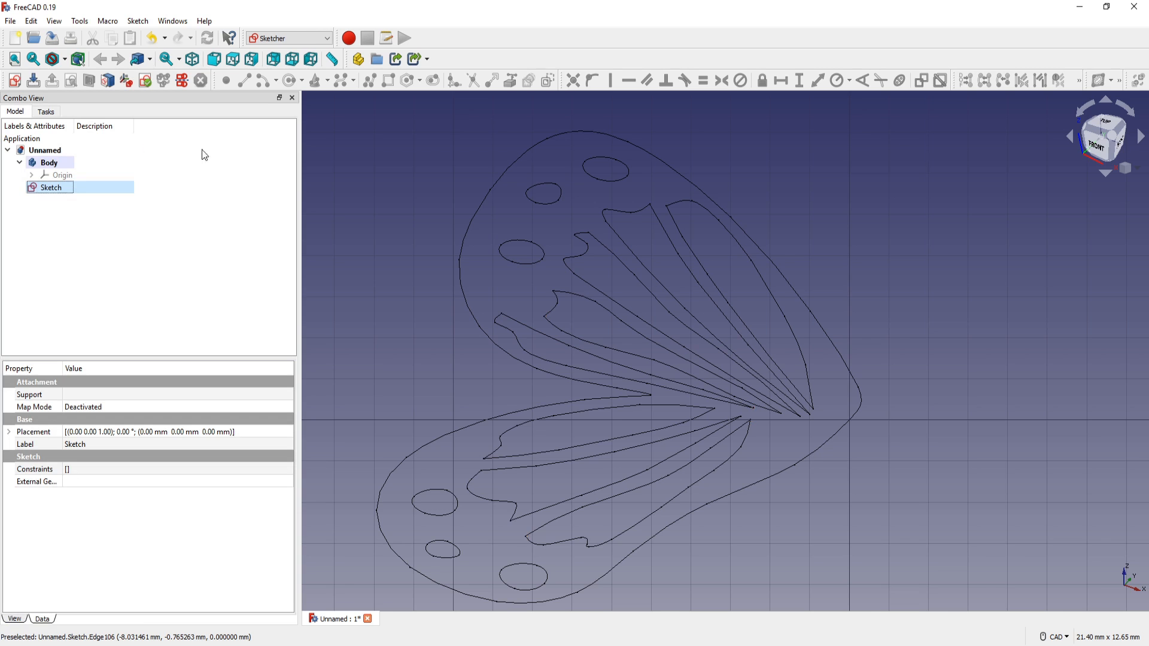
Reopen the wing sketch and make the two loose curve ends coincident at the inner tip of the second-lowest forewing cell
scroll(633, 374, up, 1)
scroll(539, 284, down, 3)
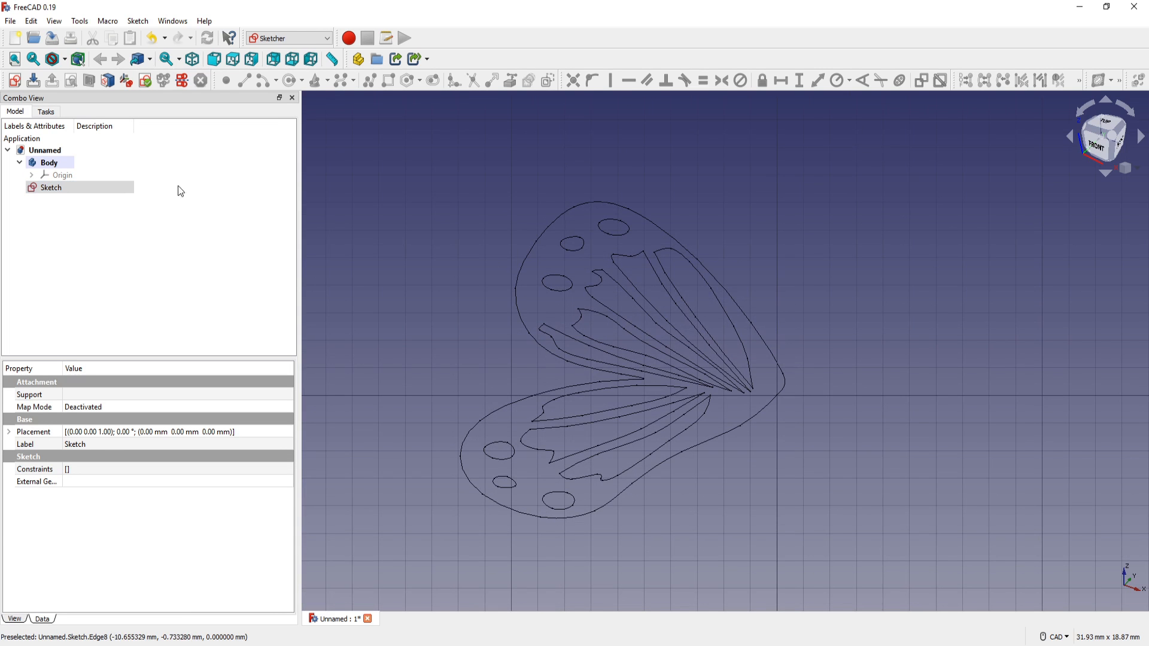
double_click(52, 187)
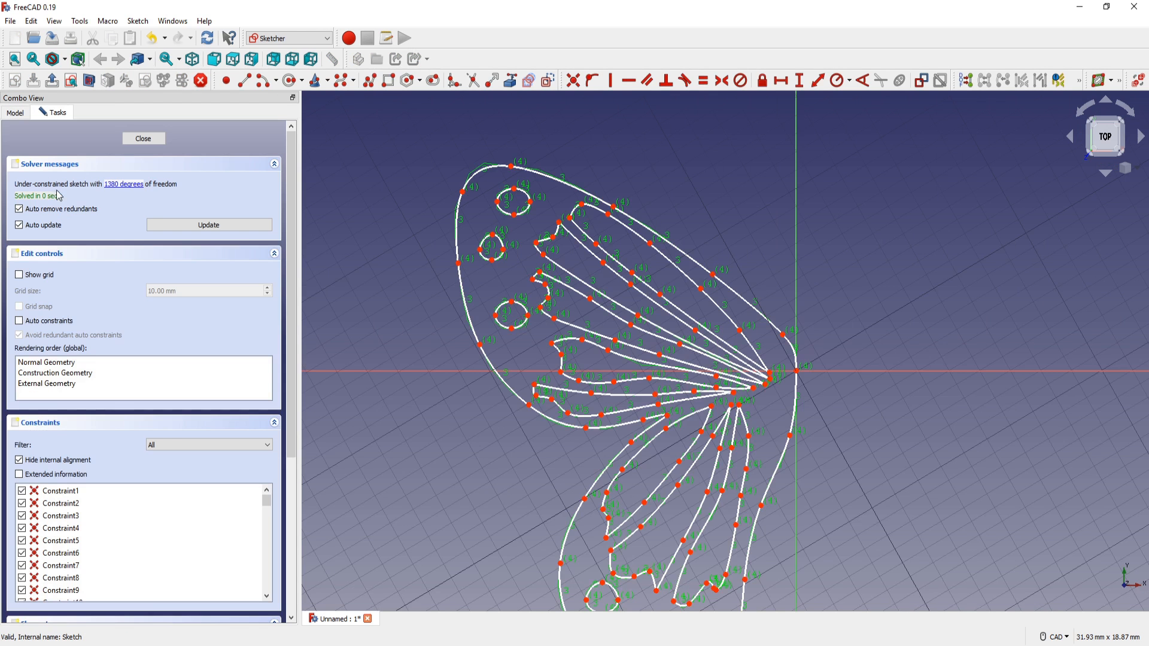
scroll(886, 421, up, 4)
scroll(869, 426, up, 2)
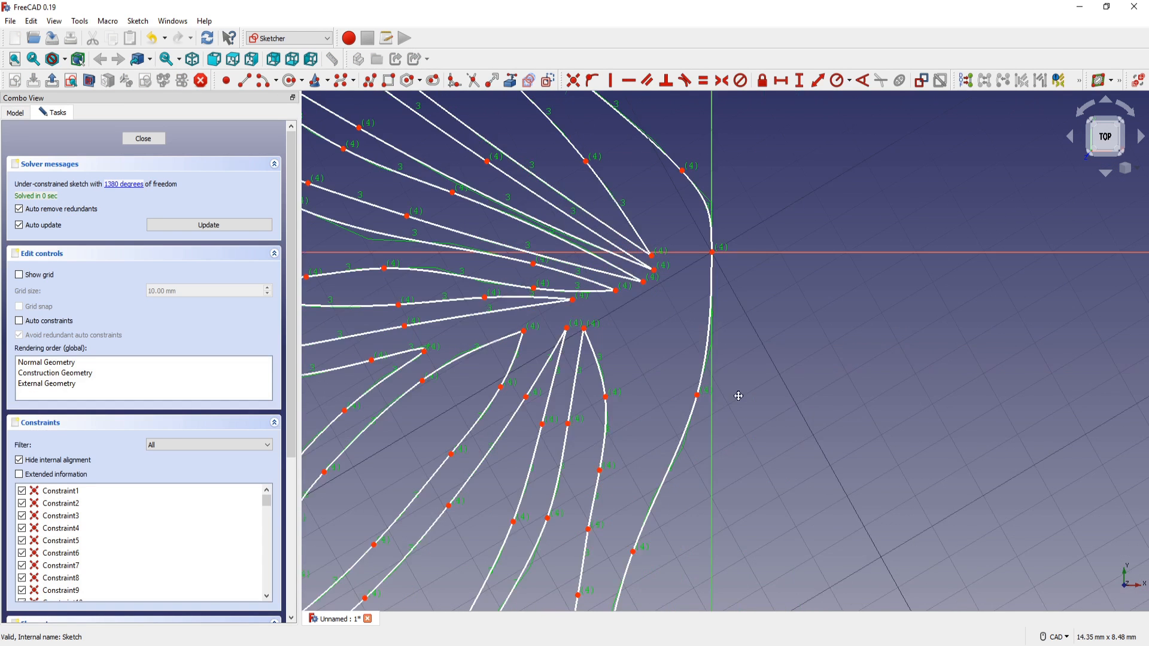
mouse_move(658, 337)
middle_down()
mouse_move(841, 428)
mouse_move(845, 451)
middle_up()
scroll(845, 452, up, 1)
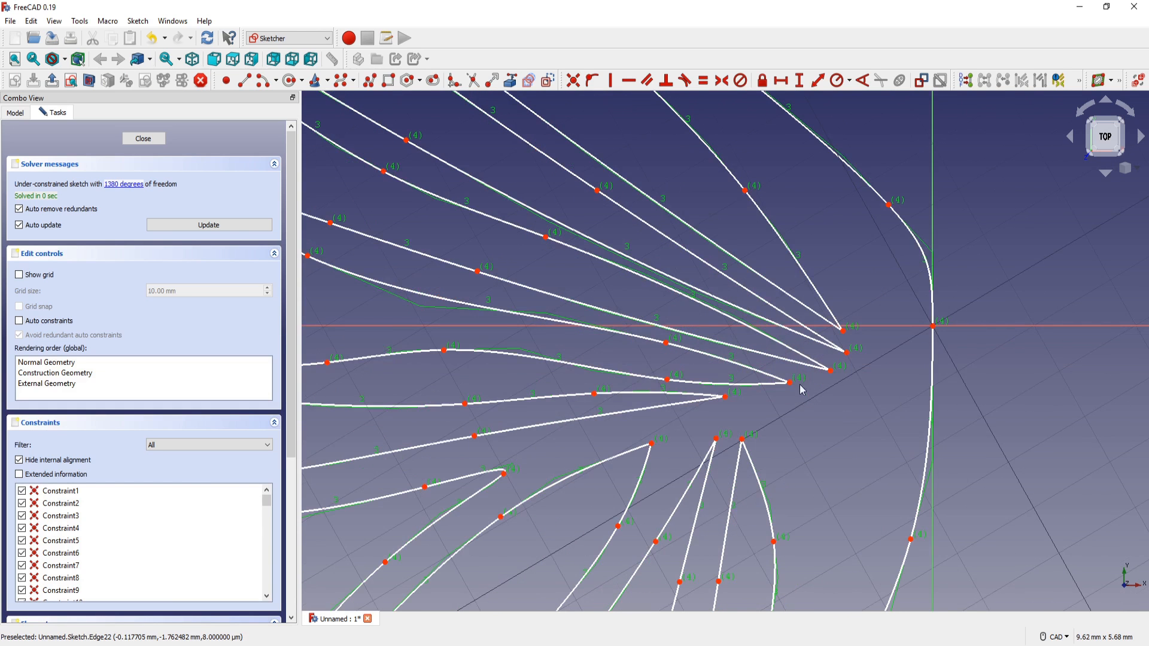
scroll(801, 389, up, 2)
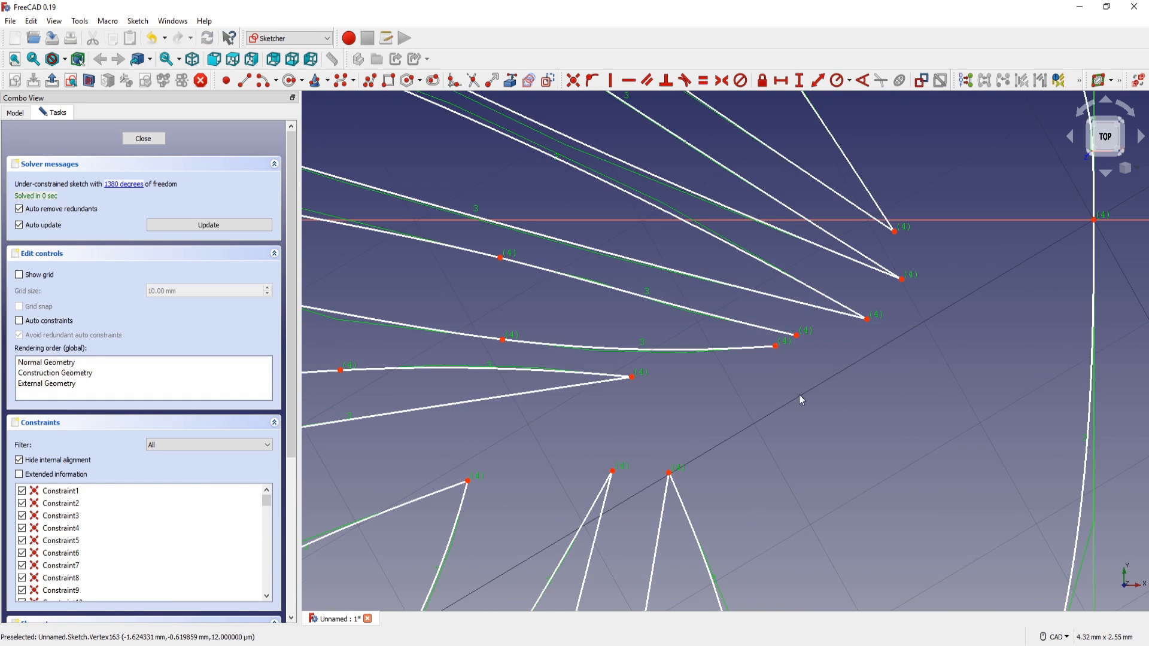
click(777, 346)
click(799, 339)
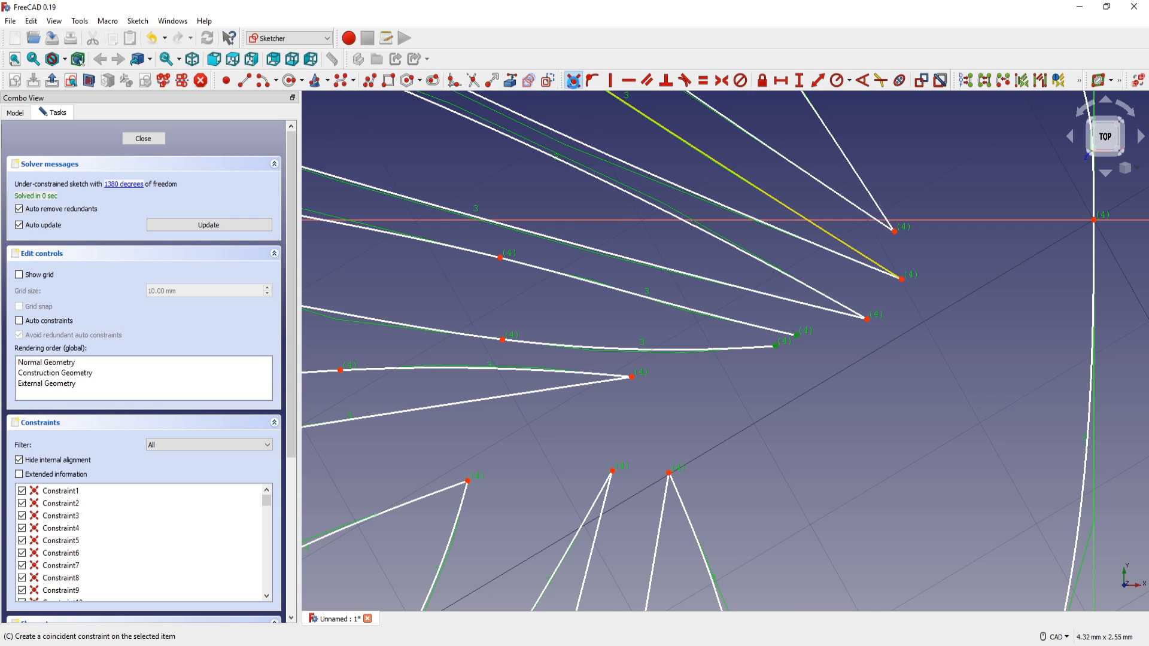
click(573, 80)
Pull apart the curve ends at the inner tip of the lowest forewing cell and join them with a coincident constraint
scroll(755, 335, up, 2)
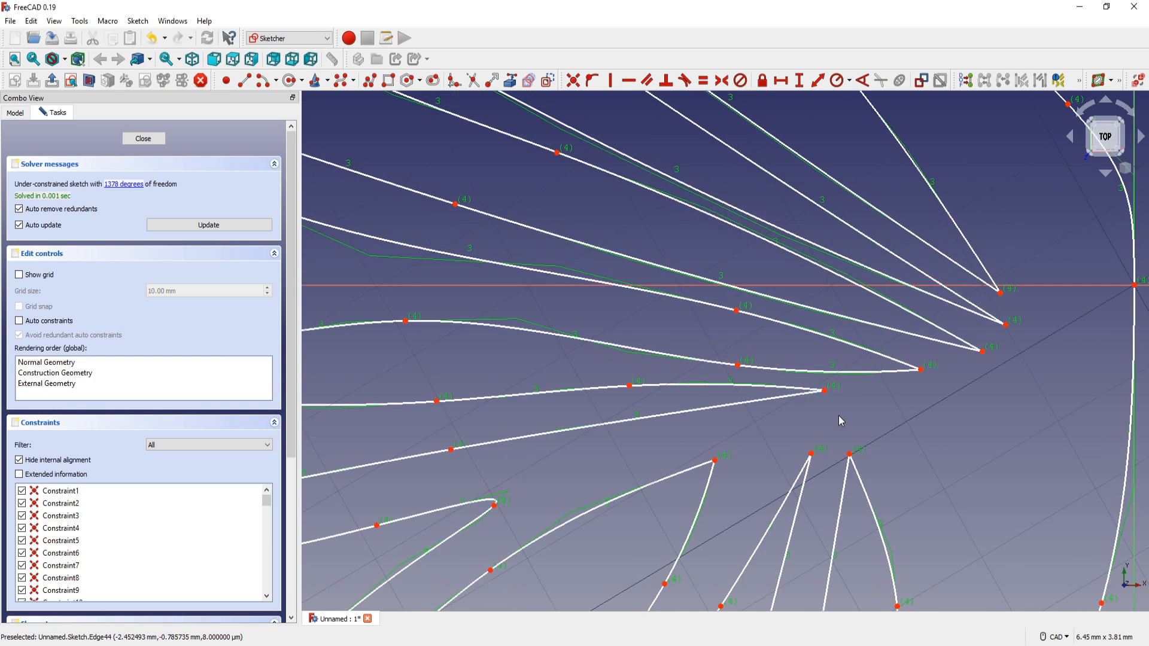
scroll(839, 416, up, 4)
drag(807, 360, 813, 343)
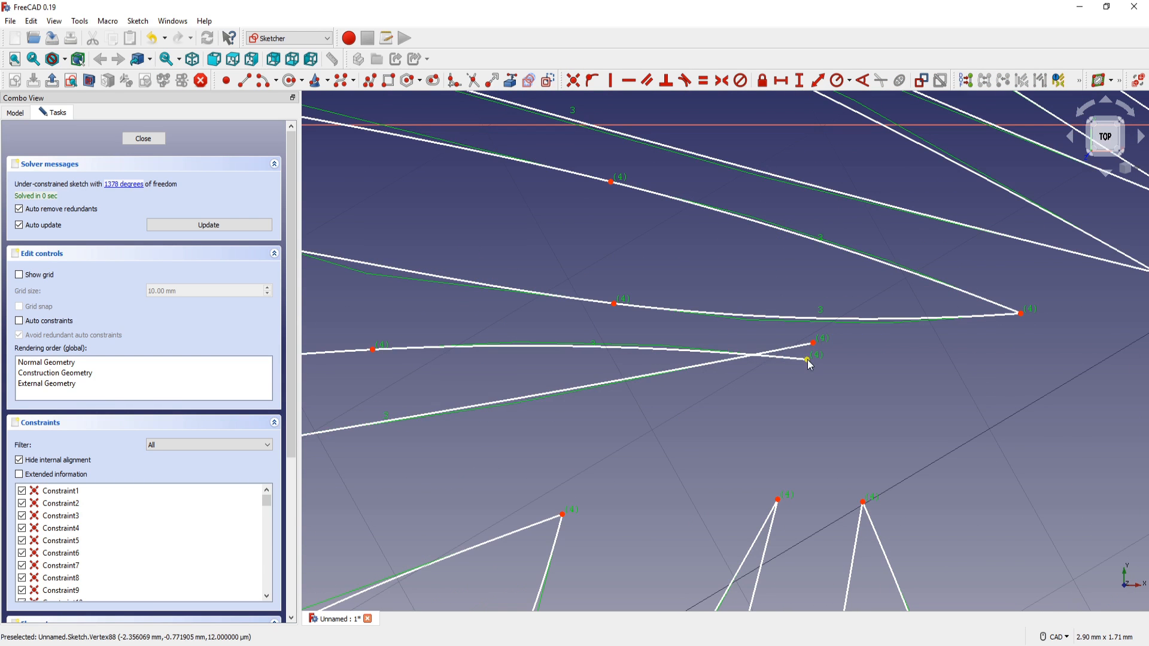
click(807, 360)
click(814, 343)
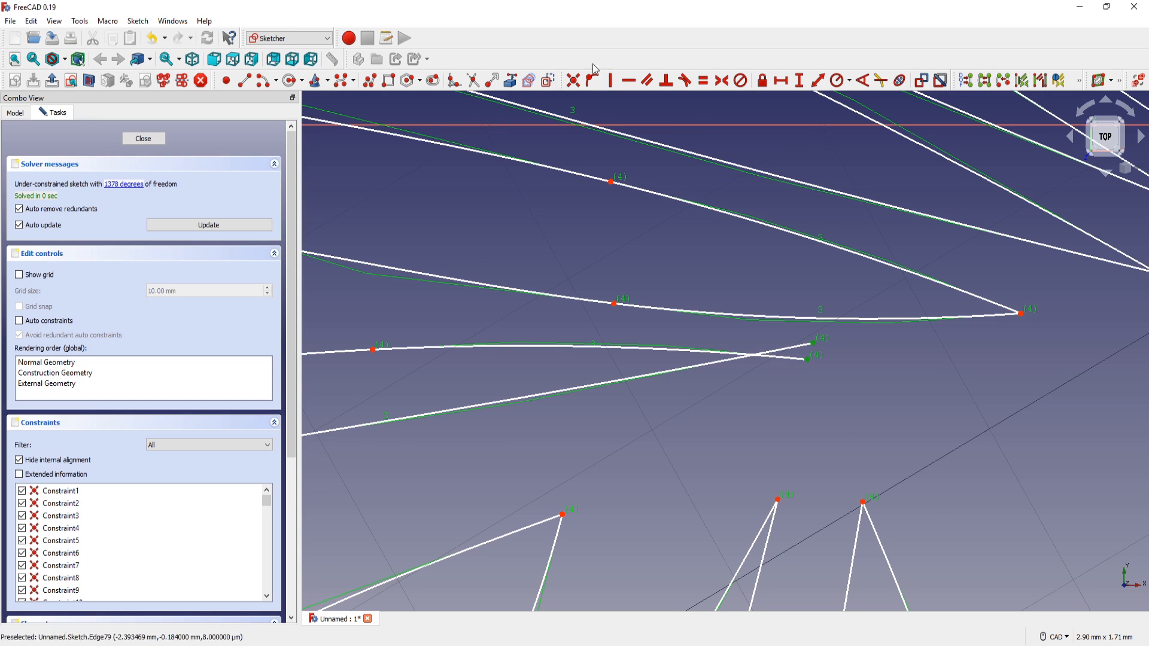
click(573, 80)
Join the open curve ends at the upper outer corner of the lowest forewing cell with a coincident constraint
scroll(595, 264, down, 5)
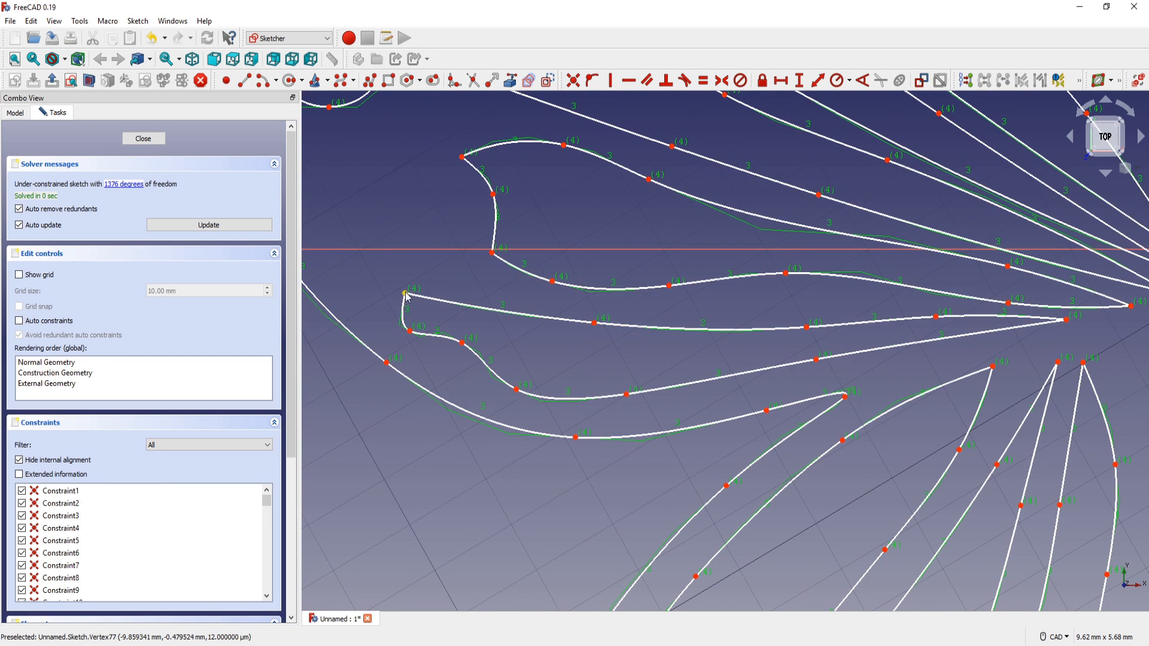
scroll(425, 286, up, 3)
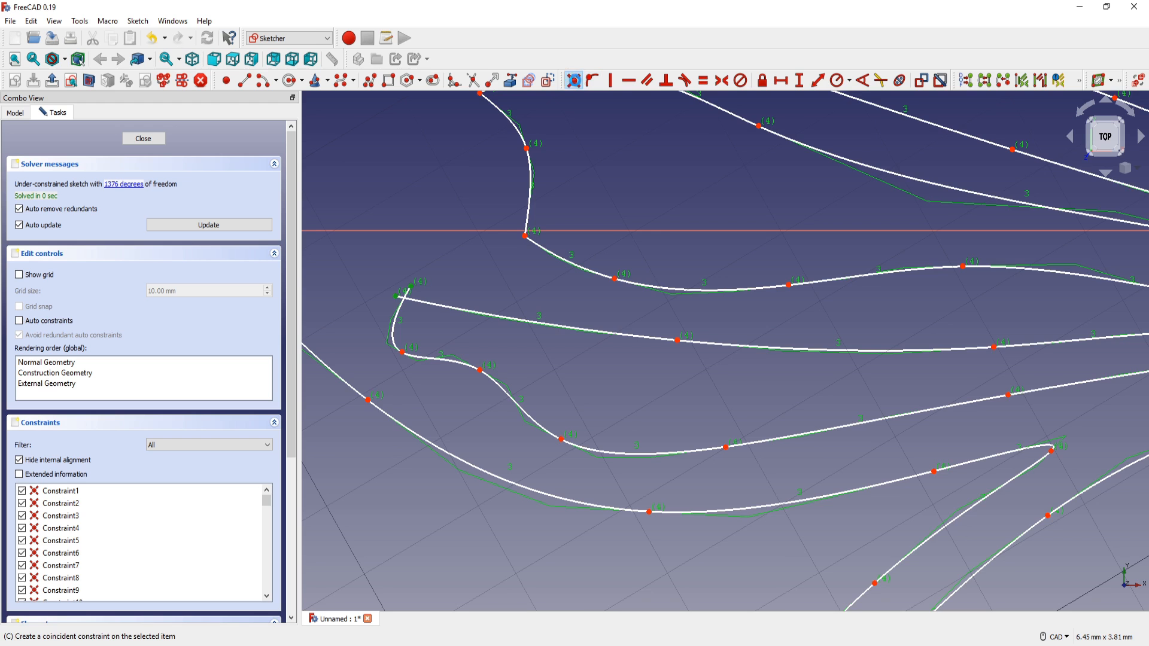
click(573, 81)
Separate and make coincident the curve ends at both outer corners of the second-lowest forewing cell
middle_drag(608, 174, 643, 340)
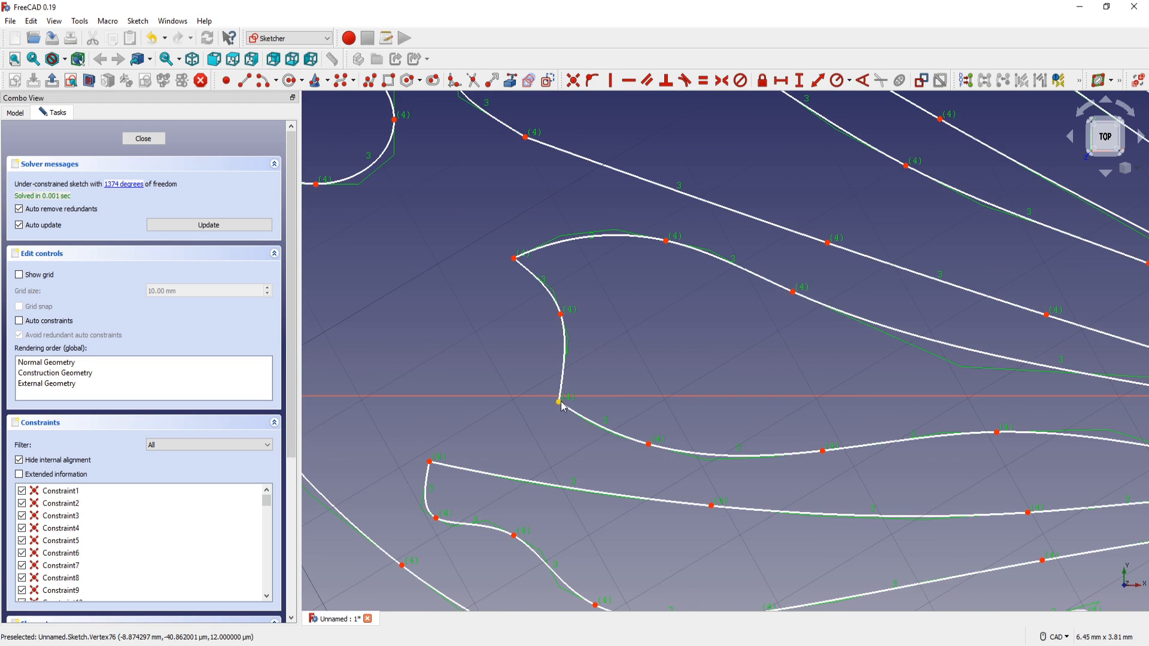
drag(564, 407, 544, 406)
click(547, 400)
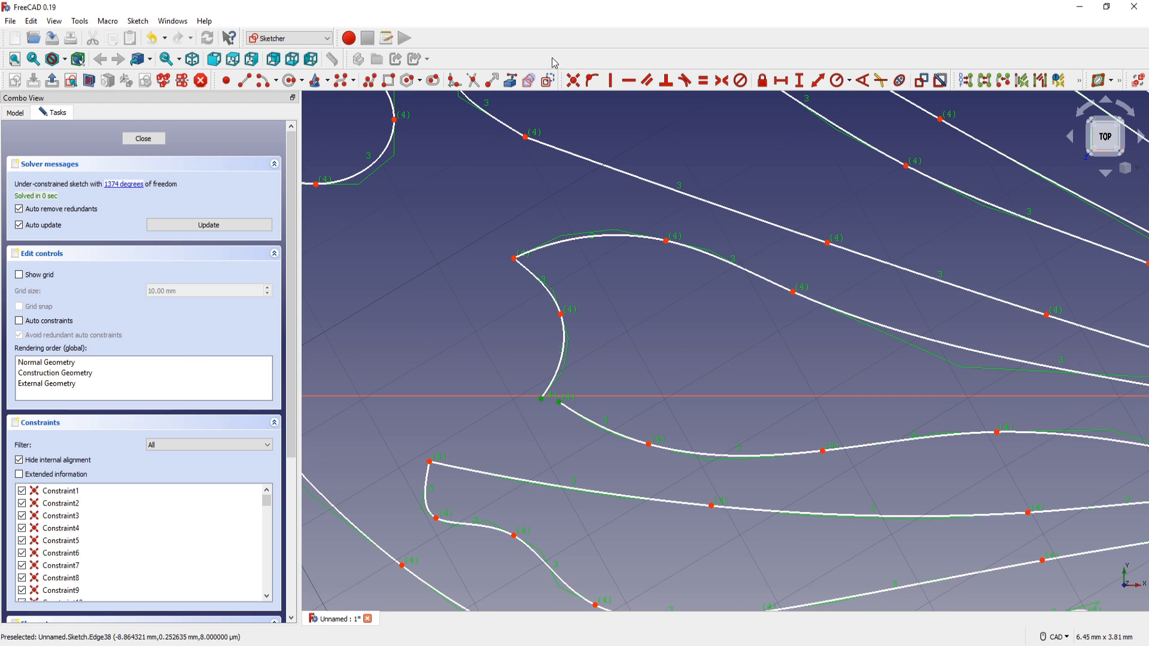
click(573, 80)
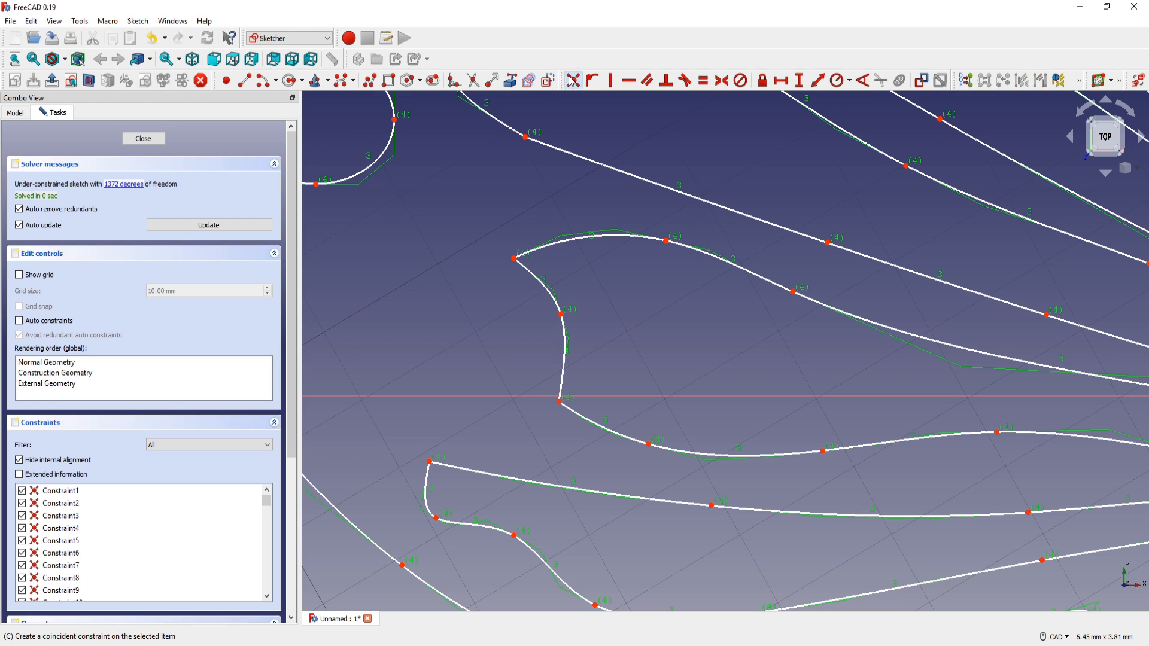
click(504, 250)
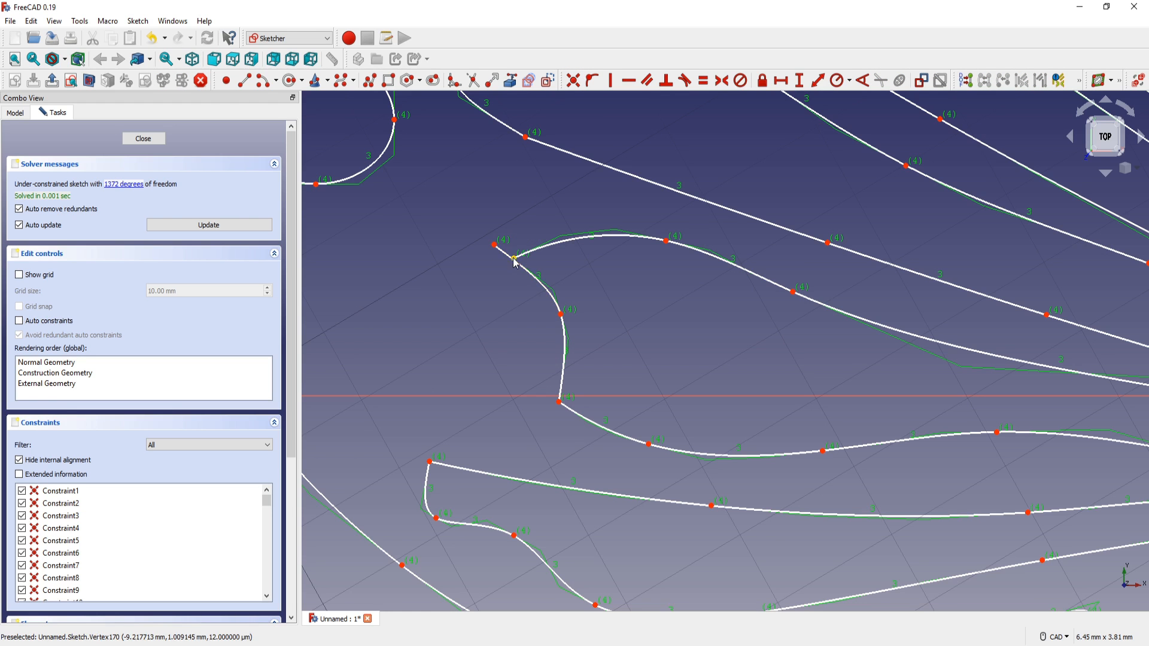
click(508, 244)
click(516, 260)
click(496, 245)
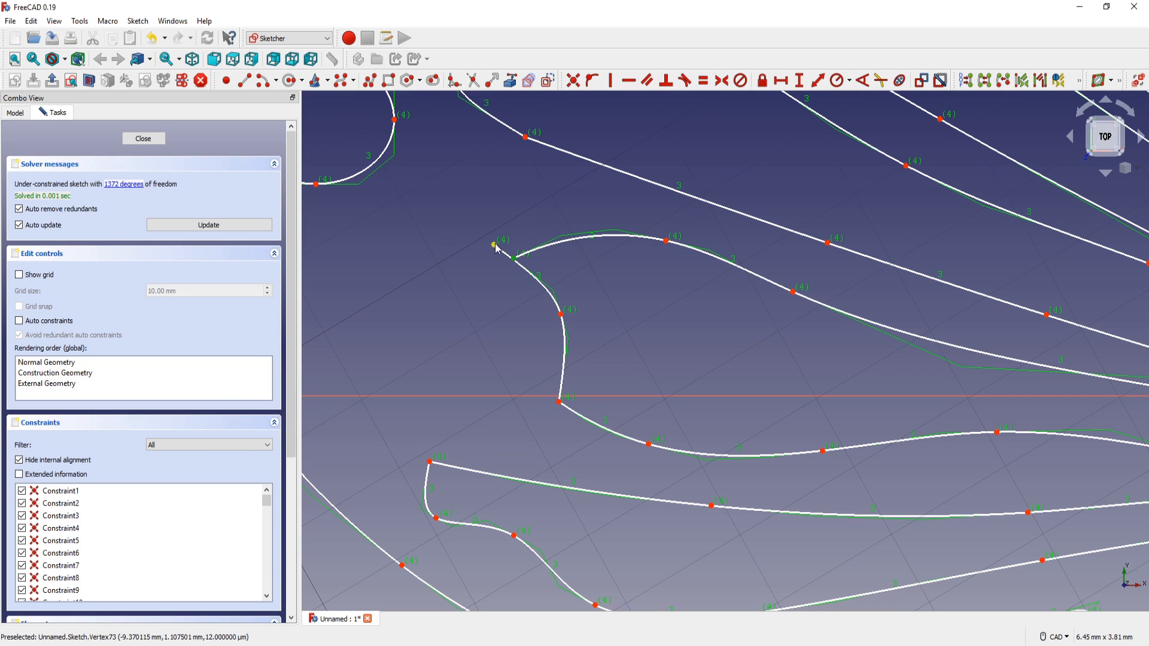
click(576, 84)
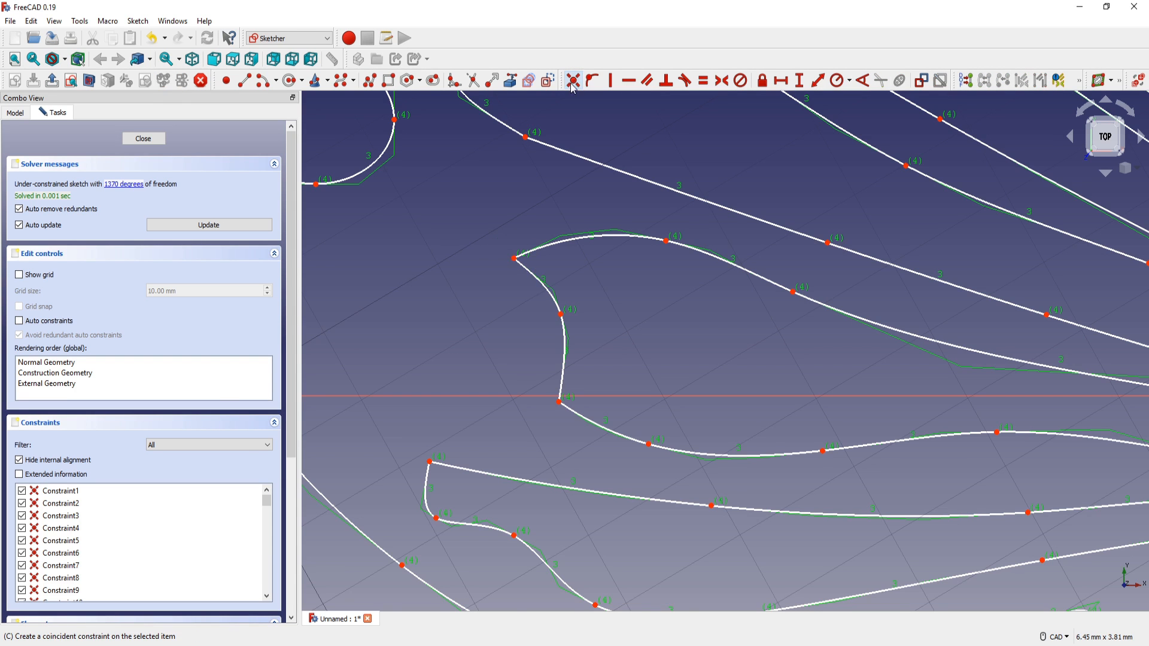
Separate the curve ends at the inner tip of the hindwing cell nearest the vertical axis and make them coincident
middle_drag(803, 375, 623, 285)
scroll(621, 280, down, 4)
middle_drag(830, 393, 660, 367)
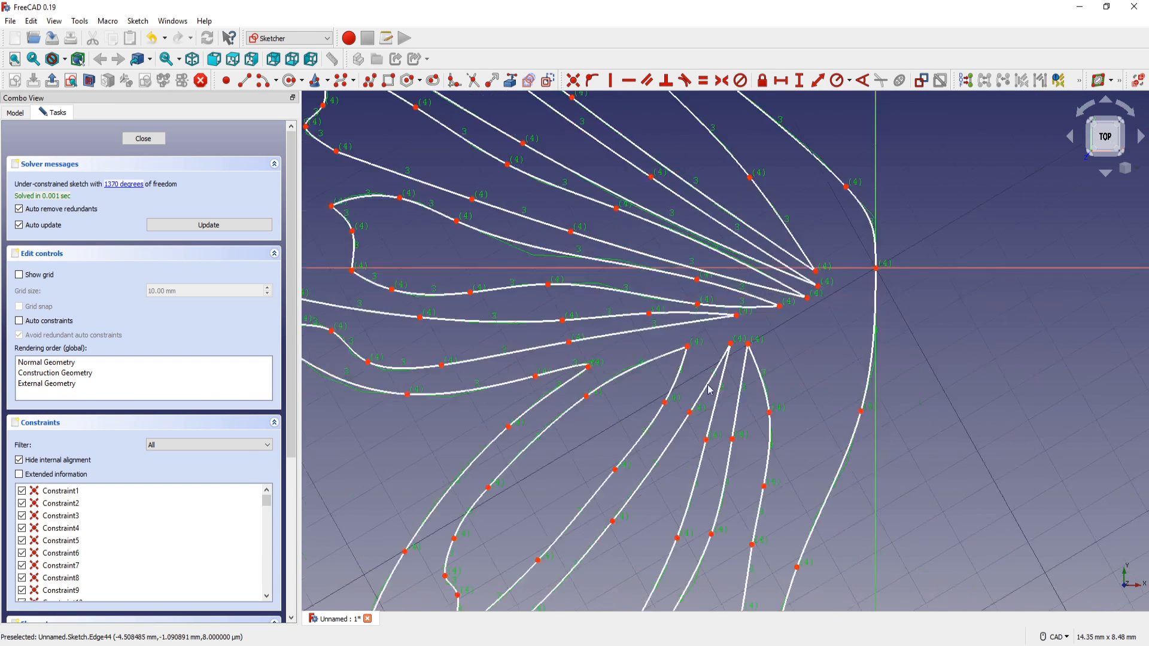
scroll(713, 382, up, 4)
middle_drag(811, 294, 750, 345)
drag(728, 346, 743, 343)
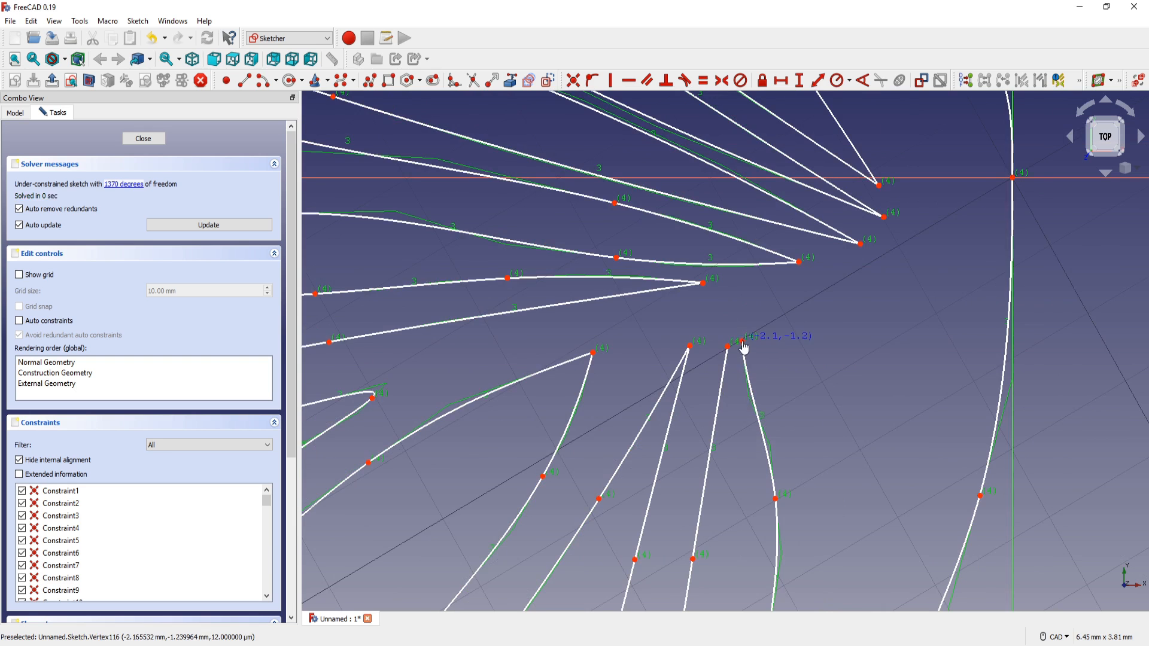
scroll(758, 361, up, 4)
click(692, 329)
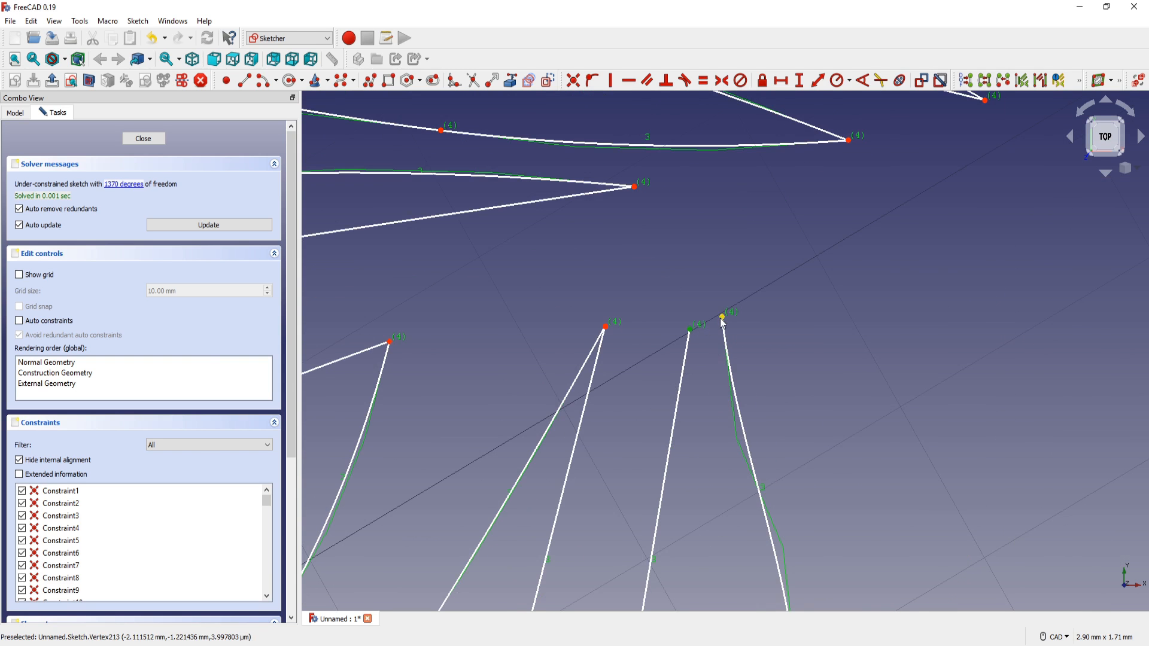
click(724, 317)
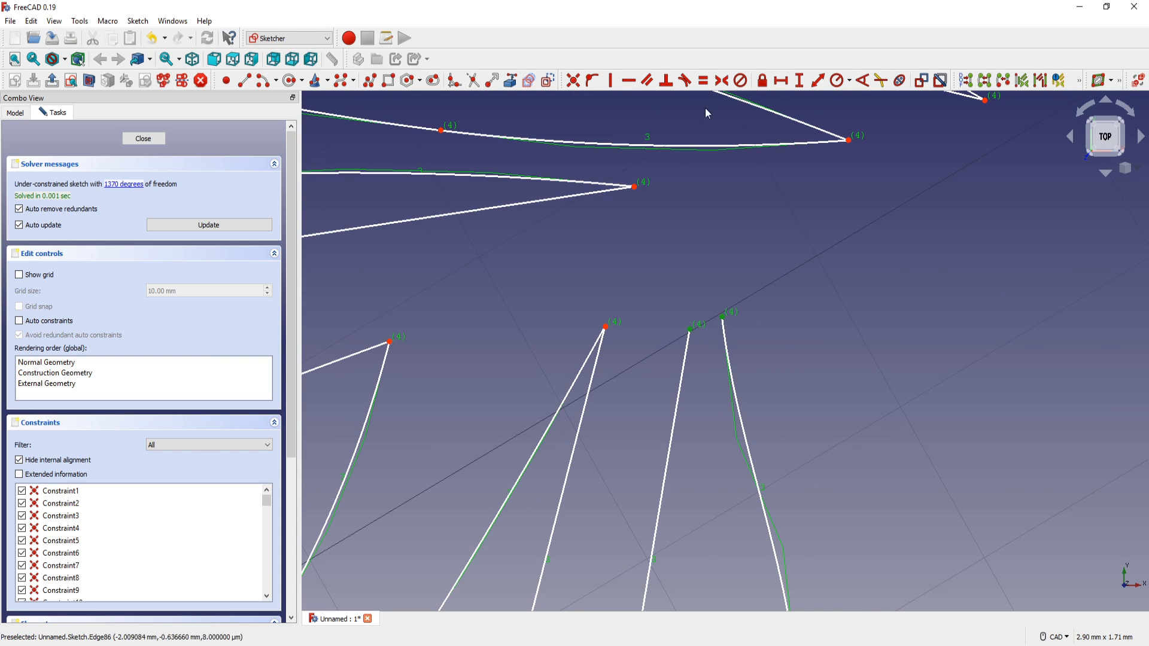
click(573, 81)
Pull apart and join with a coincident constraint the curve ends at the inner tip of the neighbouring hindwing cell
drag(606, 327, 586, 325)
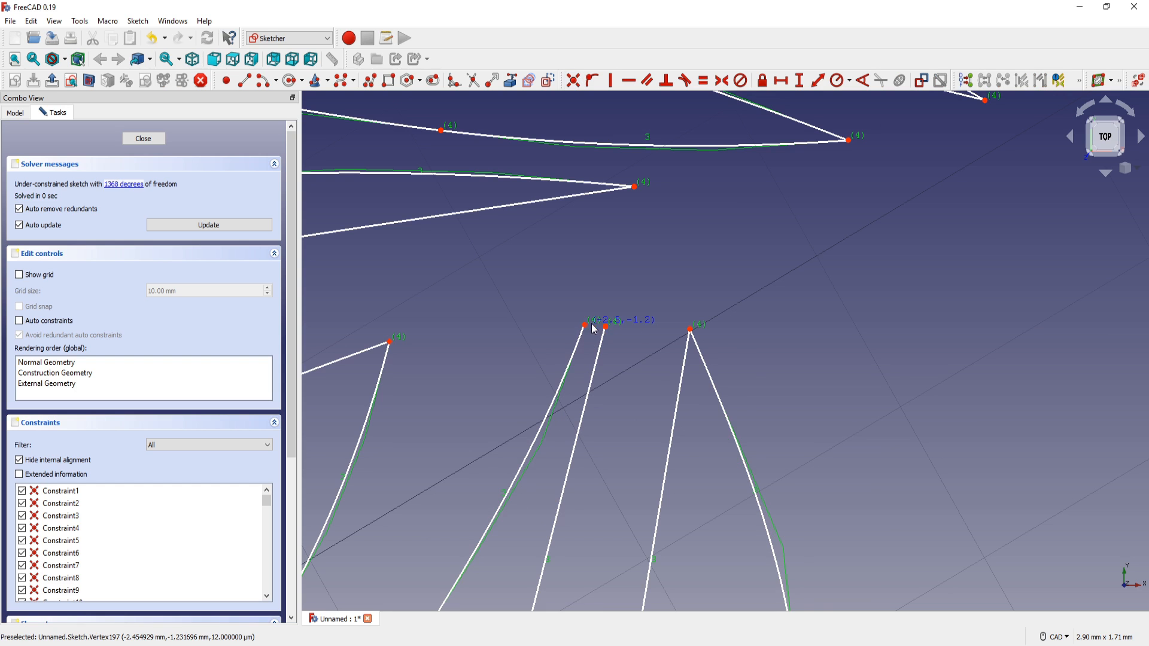
click(585, 325)
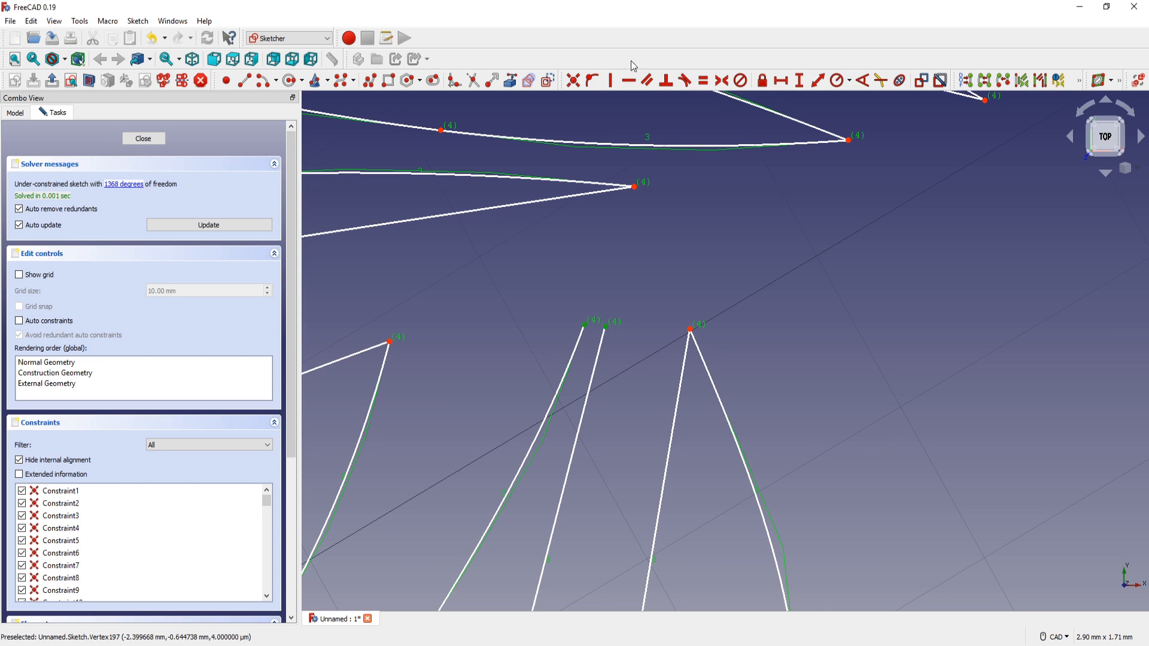
click(574, 81)
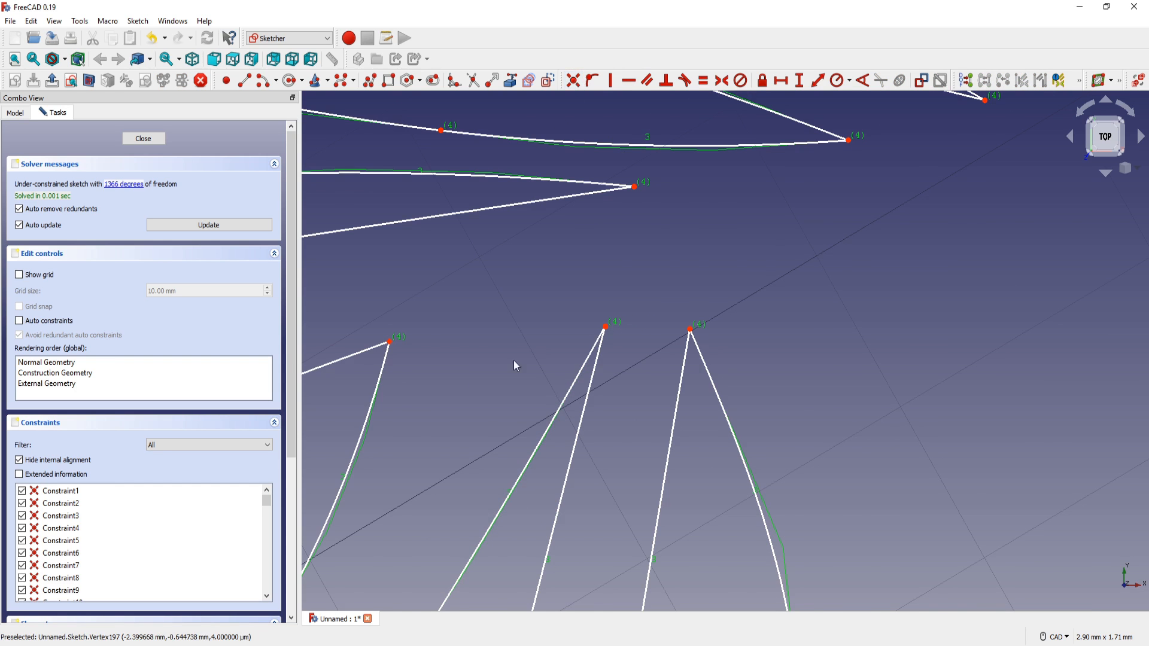
Separate the curve ends at the lower outer corner of the hindwing cell nearest the vertical axis and make them coincident
scroll(513, 361, down, 3)
scroll(653, 268, up, 2)
middle_drag(653, 268, 699, 175)
mouse_move(646, 410)
middle_down()
mouse_move(703, 186)
mouse_move(681, 305)
middle_up()
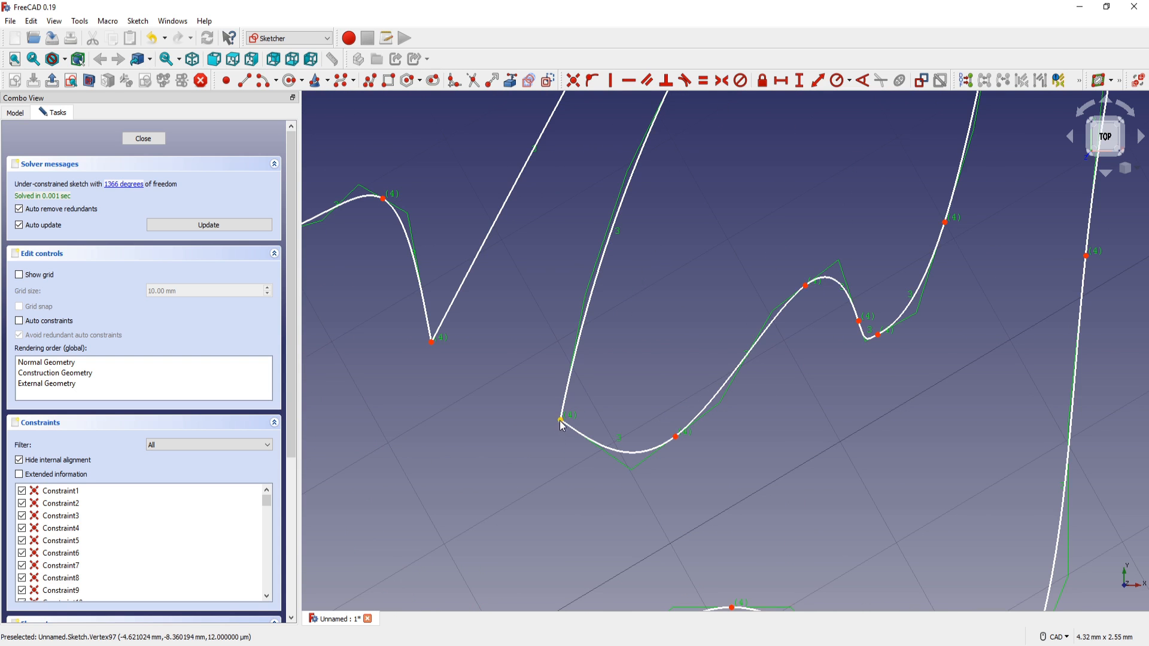
drag(559, 427, 531, 418)
scroll(529, 442, up, 4)
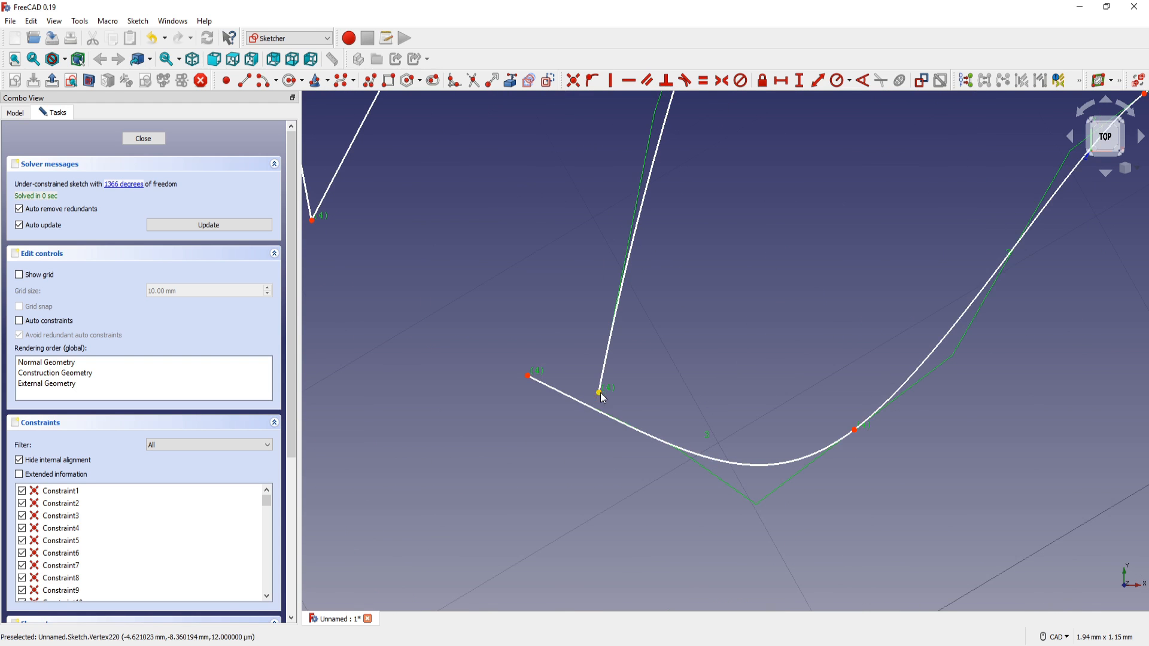
click(527, 377)
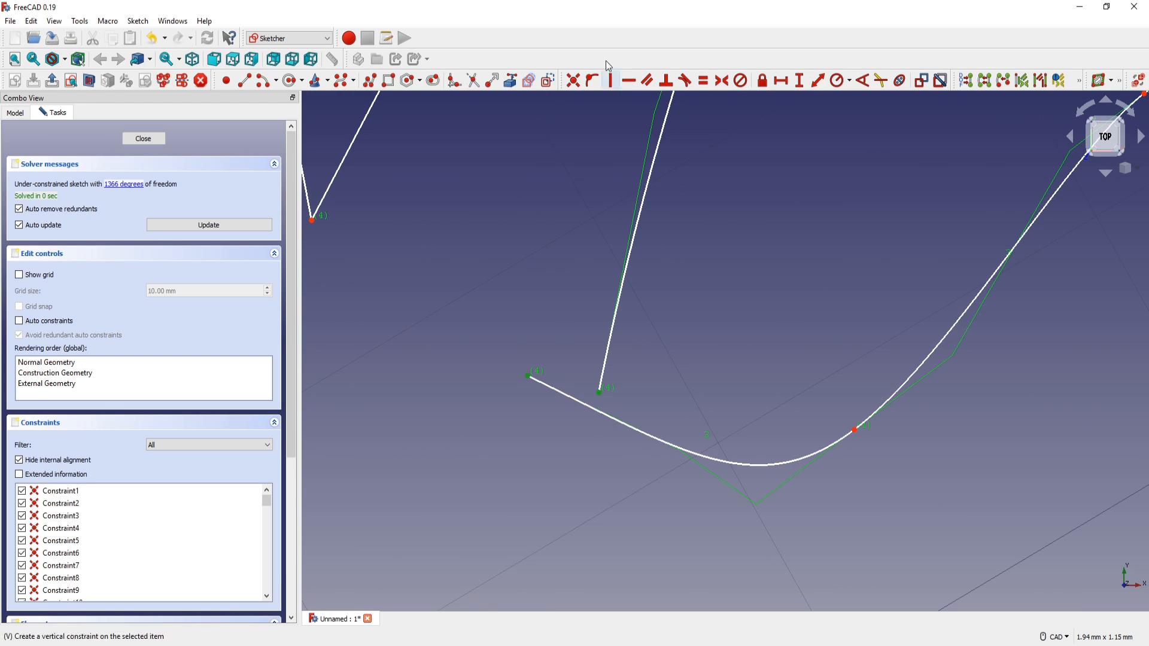
click(573, 80)
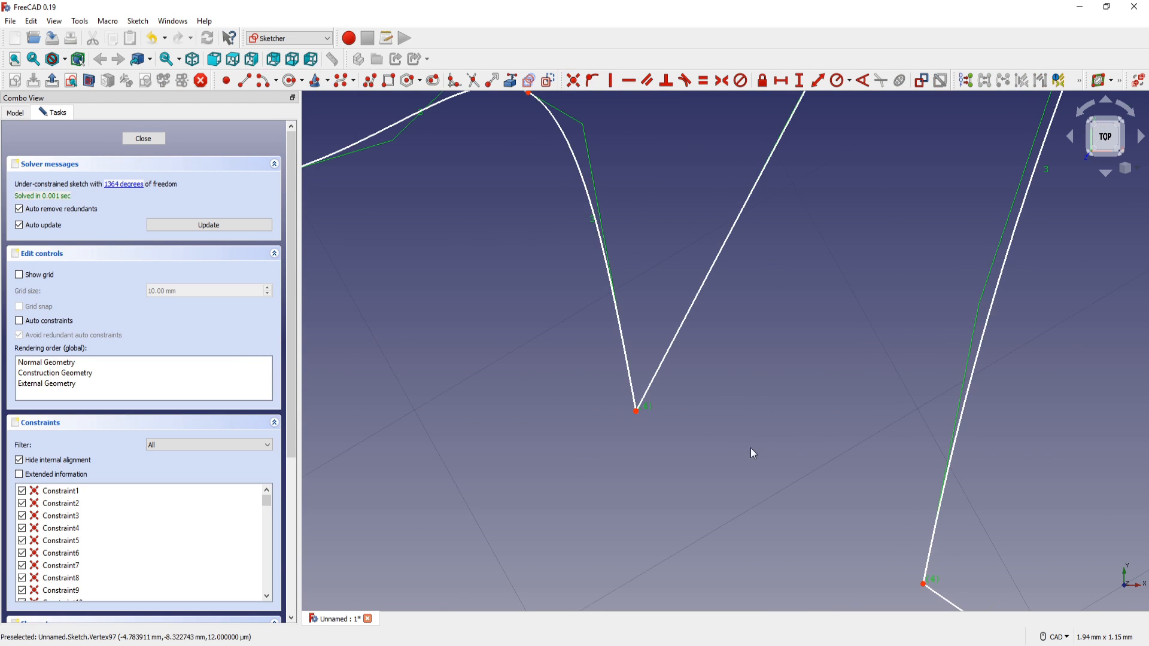
Pull apart the curve ends at the lowest corner of the middle hindwing cell and join them with a coincident constraint
drag(637, 412, 611, 423)
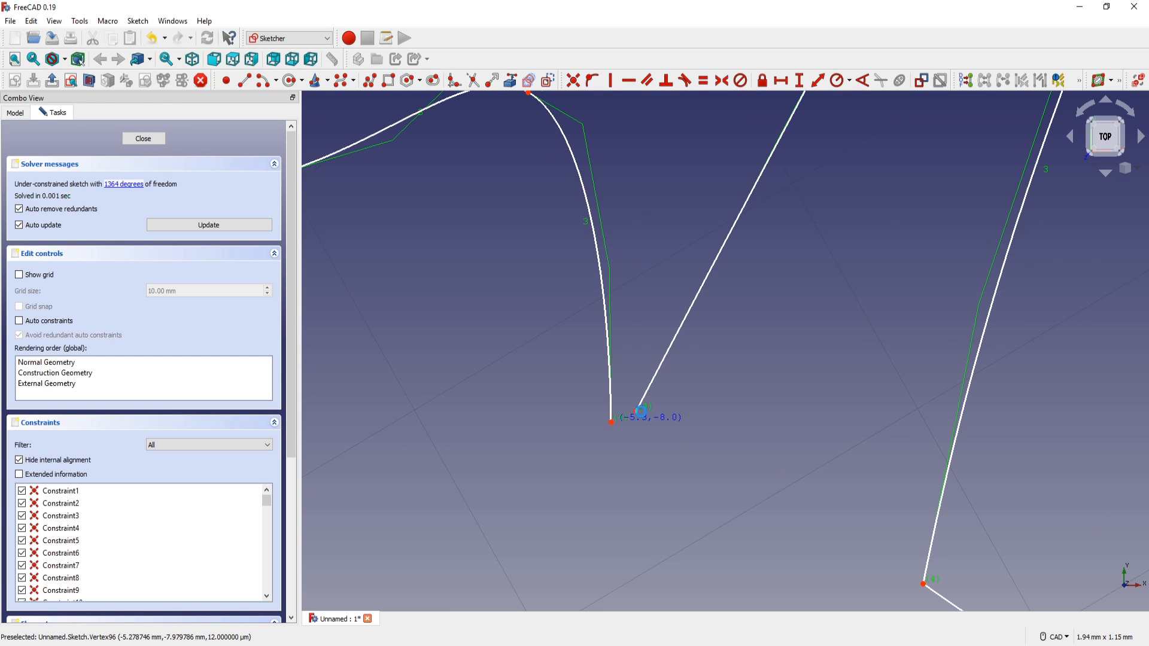
click(637, 413)
click(611, 423)
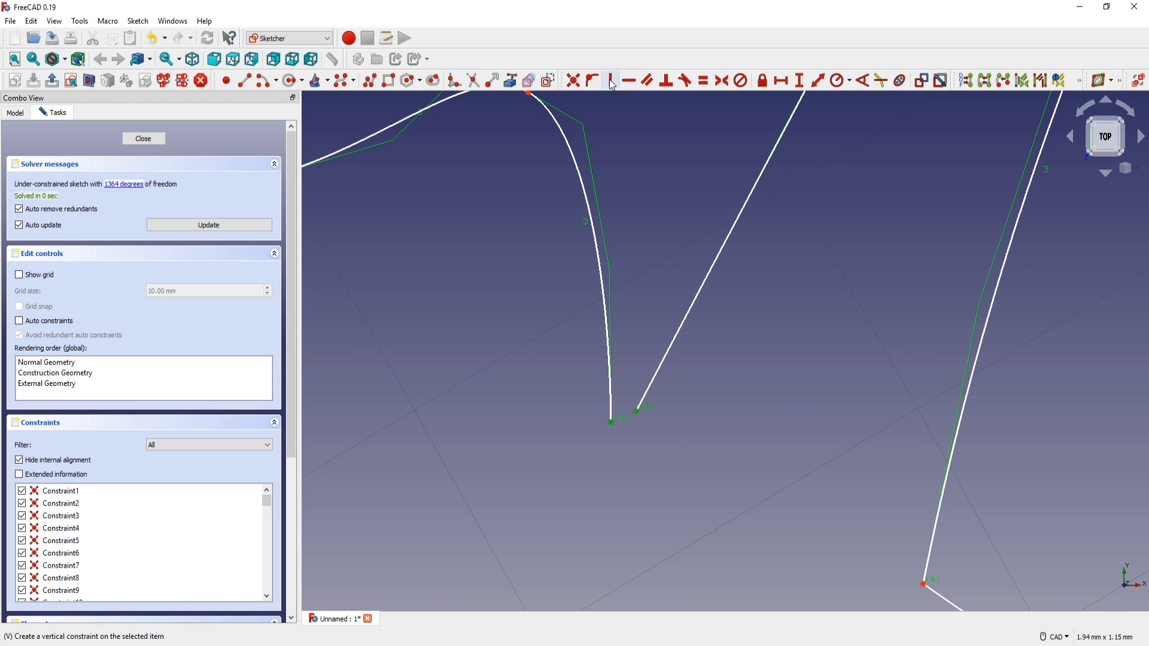
click(575, 81)
scroll(560, 215, down, 5)
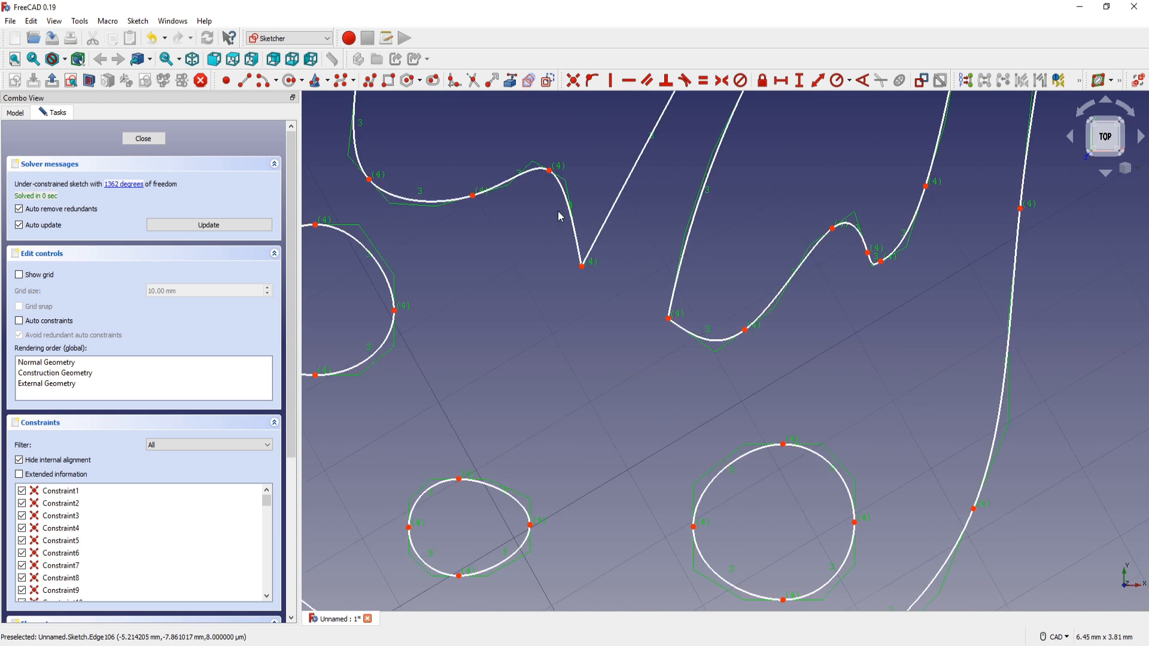
Make the separated curve ends at the middle hindwing cell's upper outer corner coincident
scroll(683, 318, down, 2)
scroll(682, 318, up, 6)
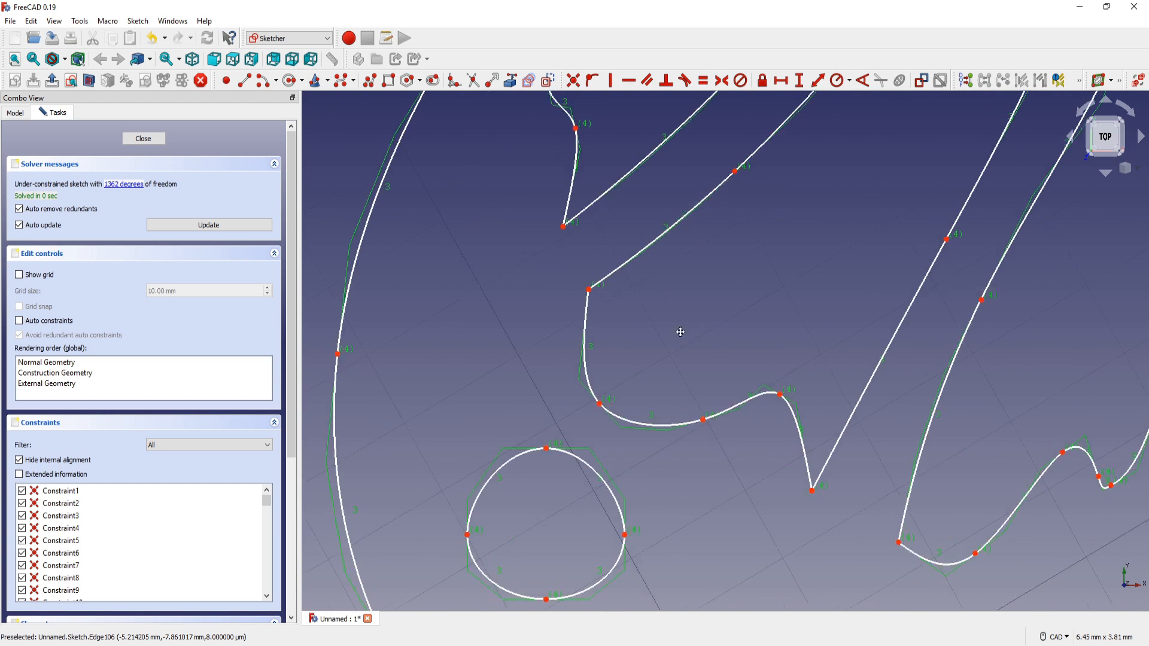
drag(516, 374, 514, 374)
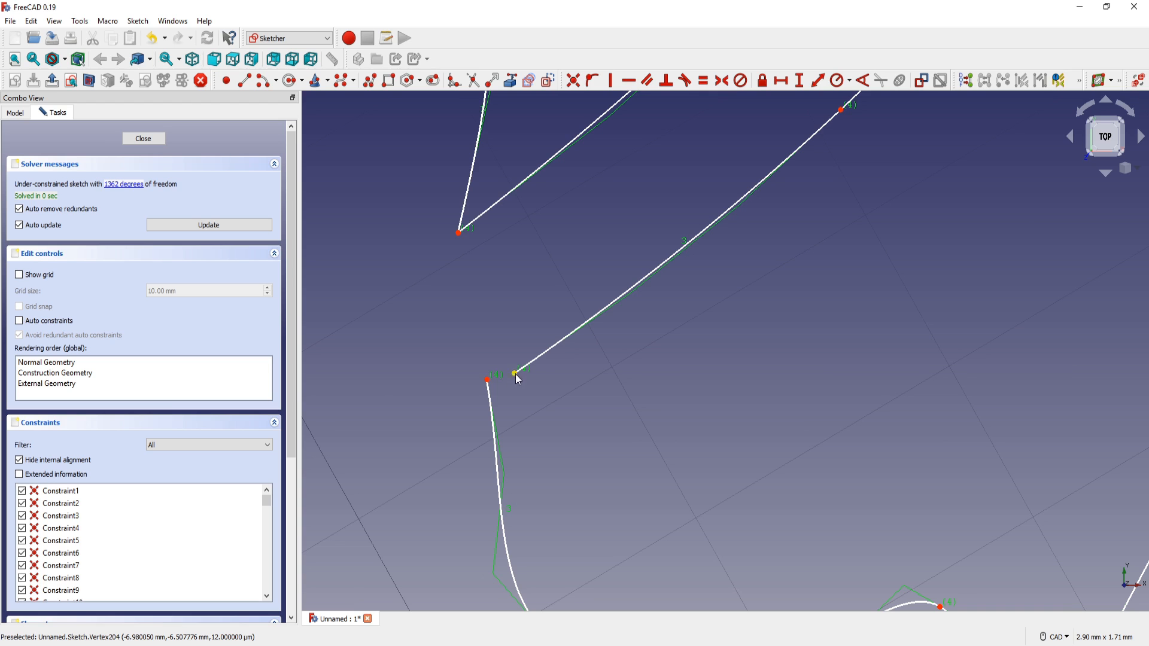
click(515, 374)
click(489, 379)
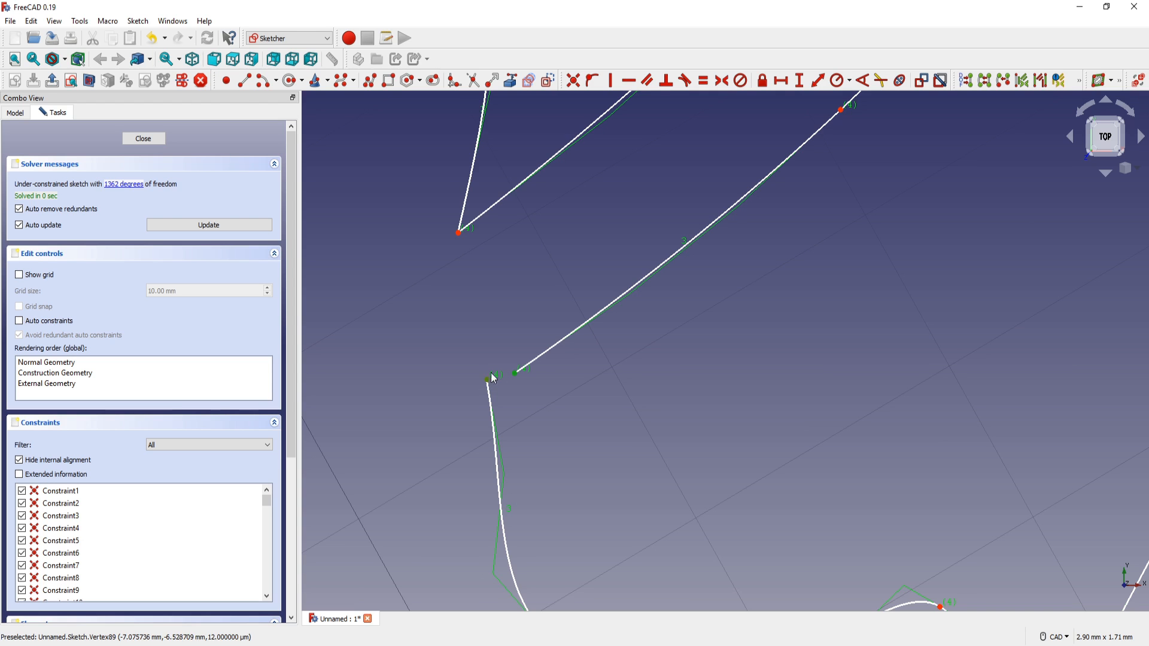
click(573, 84)
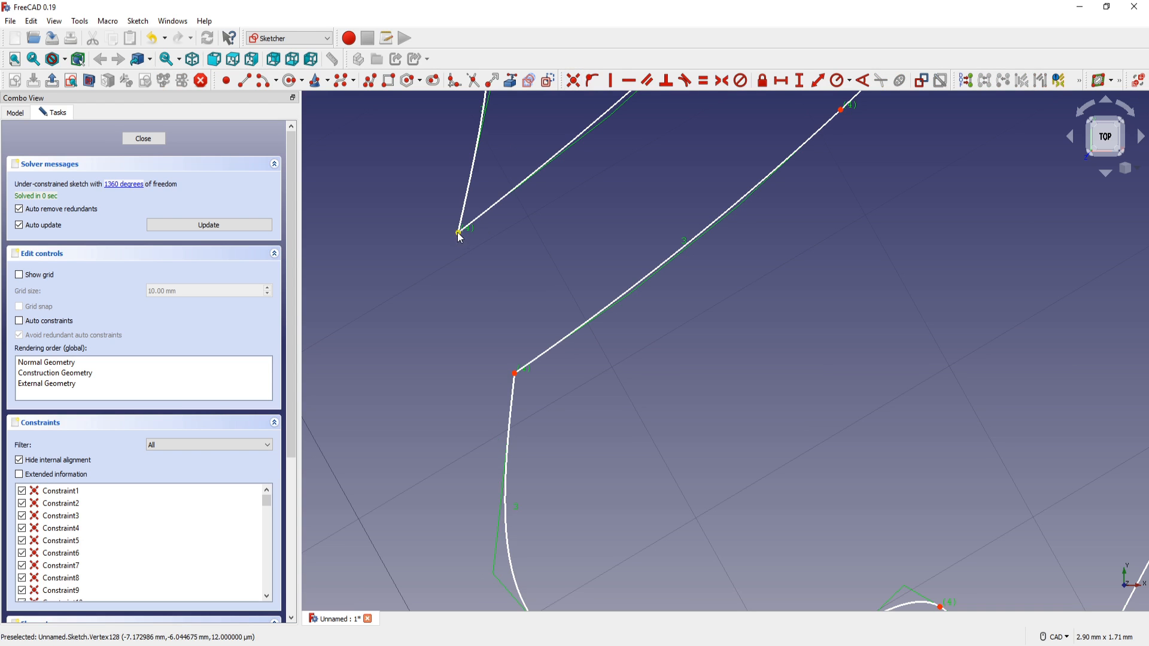
Separate and make coincident the curve ends at the lower corner of the outermost hindwing cell, and leave the sketch
drag(459, 234, 435, 226)
click(458, 234)
click(435, 223)
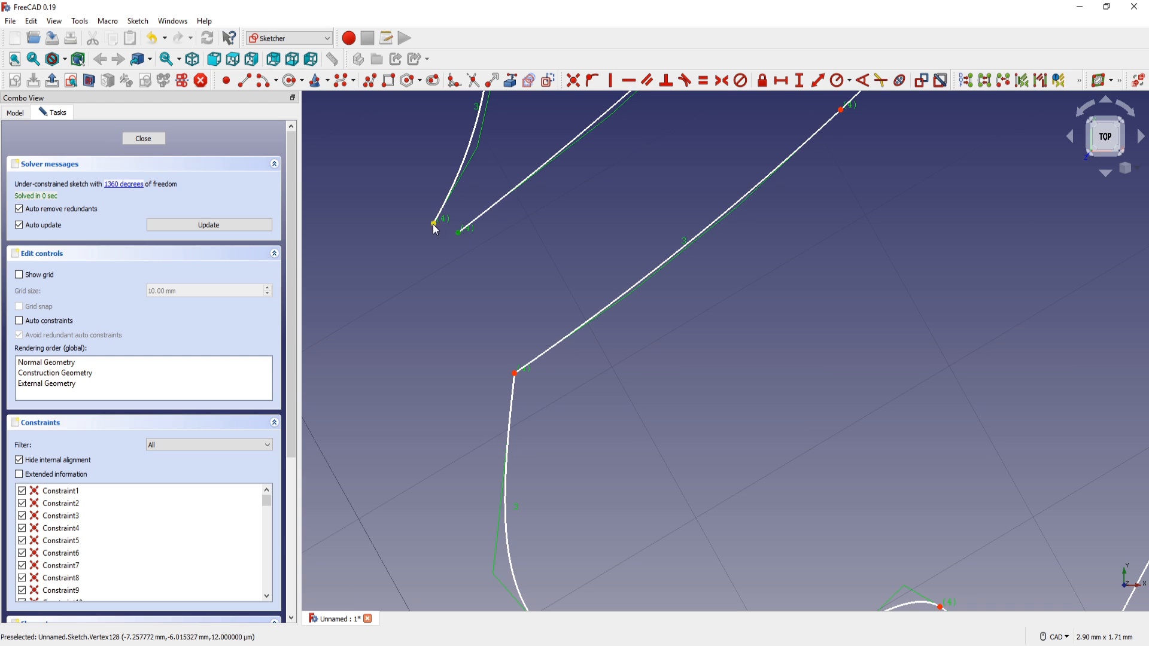
click(574, 83)
scroll(610, 212, down, 5)
scroll(688, 263, down, 3)
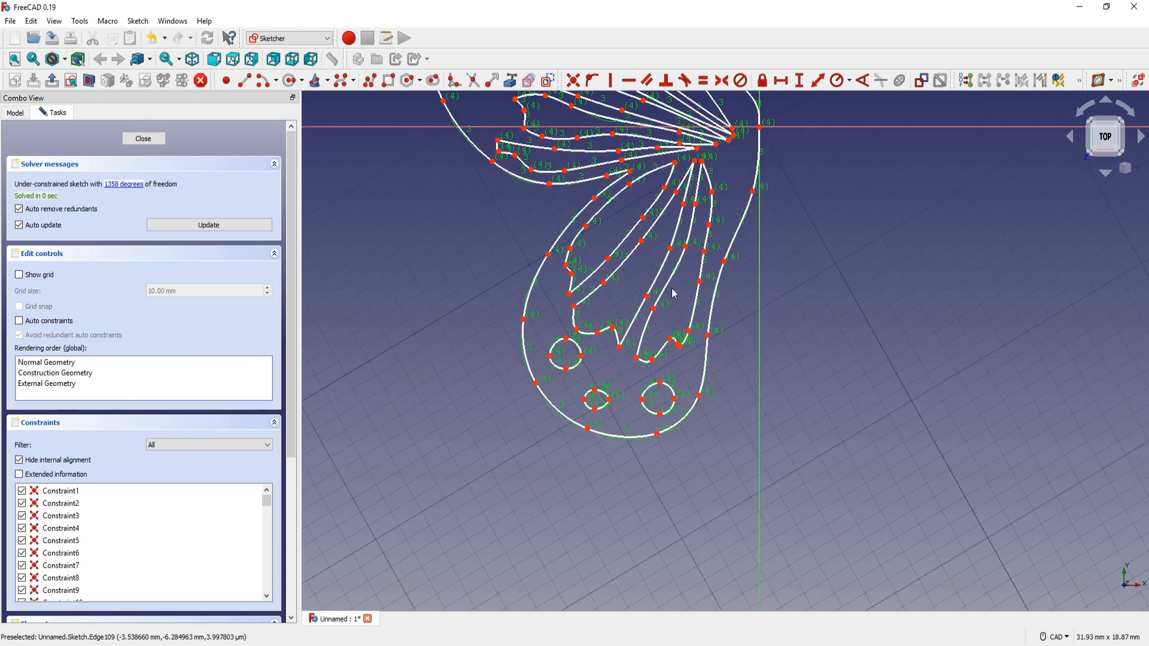
key(Escape)
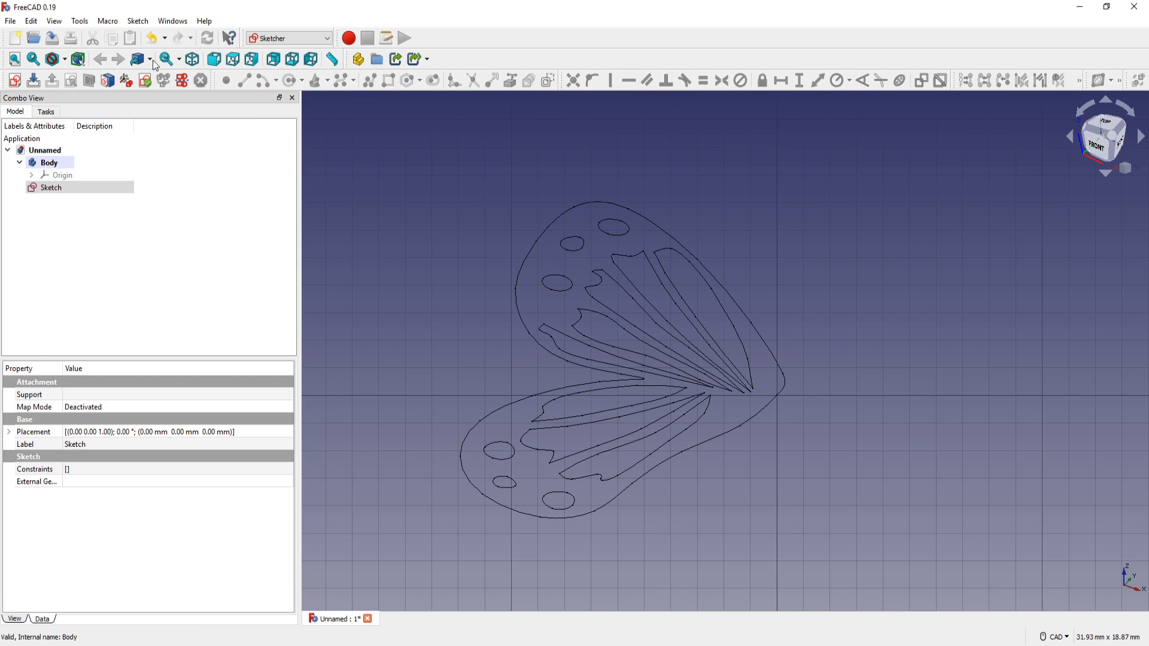
Check the wing sketch for open vertexes with the sketch validation tool
click(138, 21)
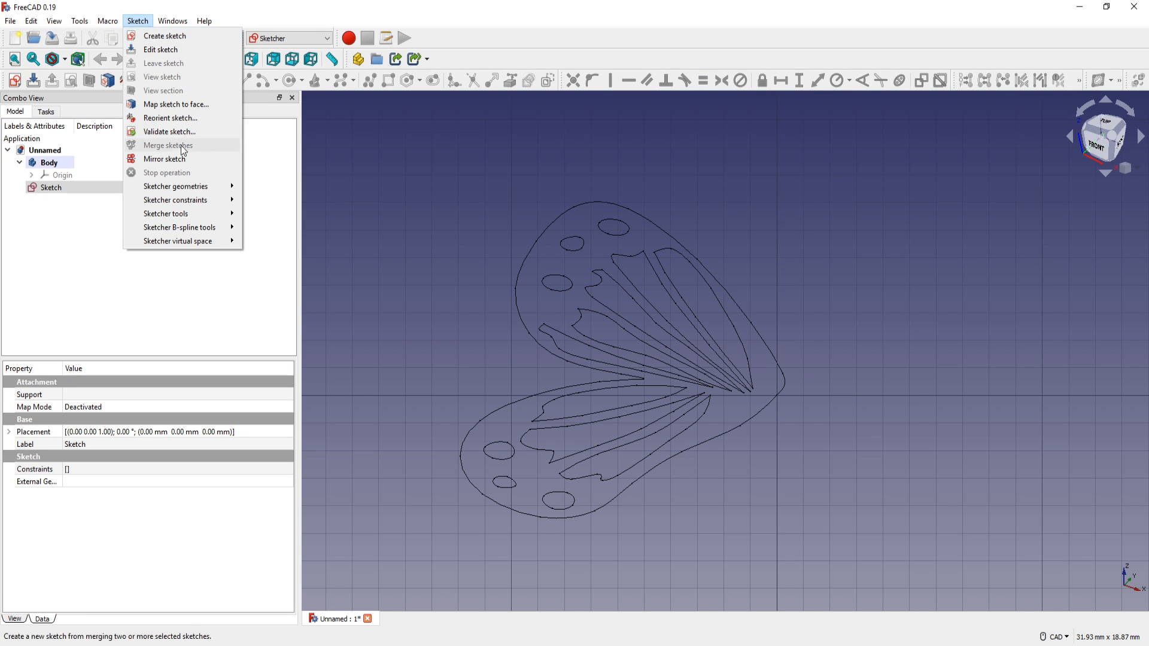
click(166, 133)
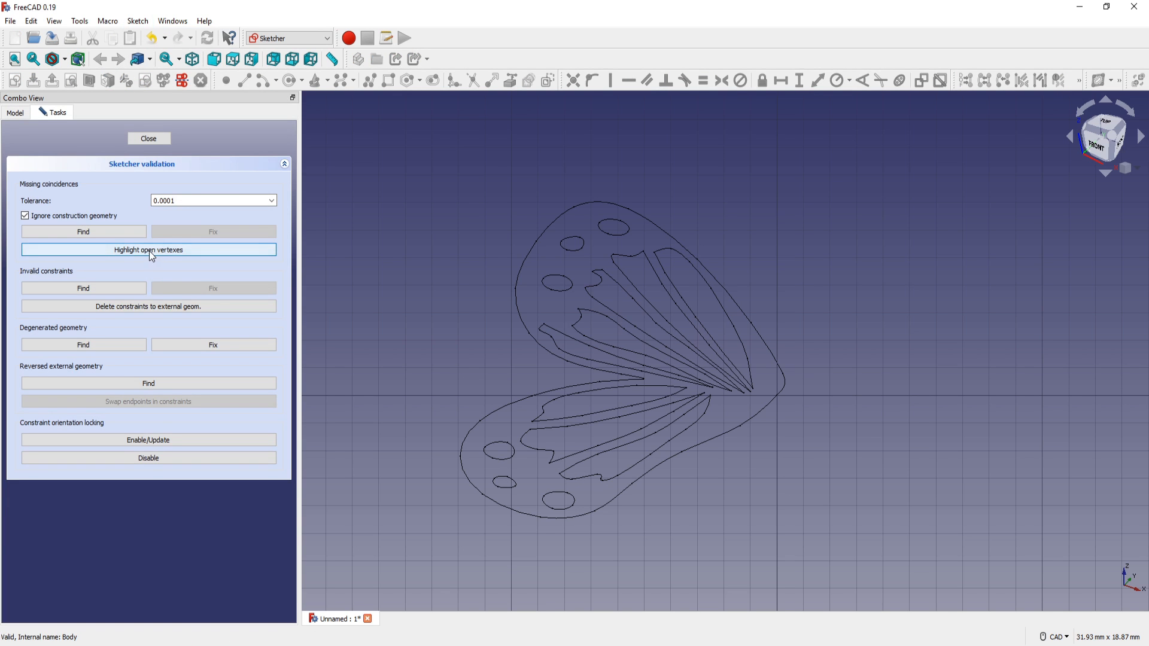
click(148, 138)
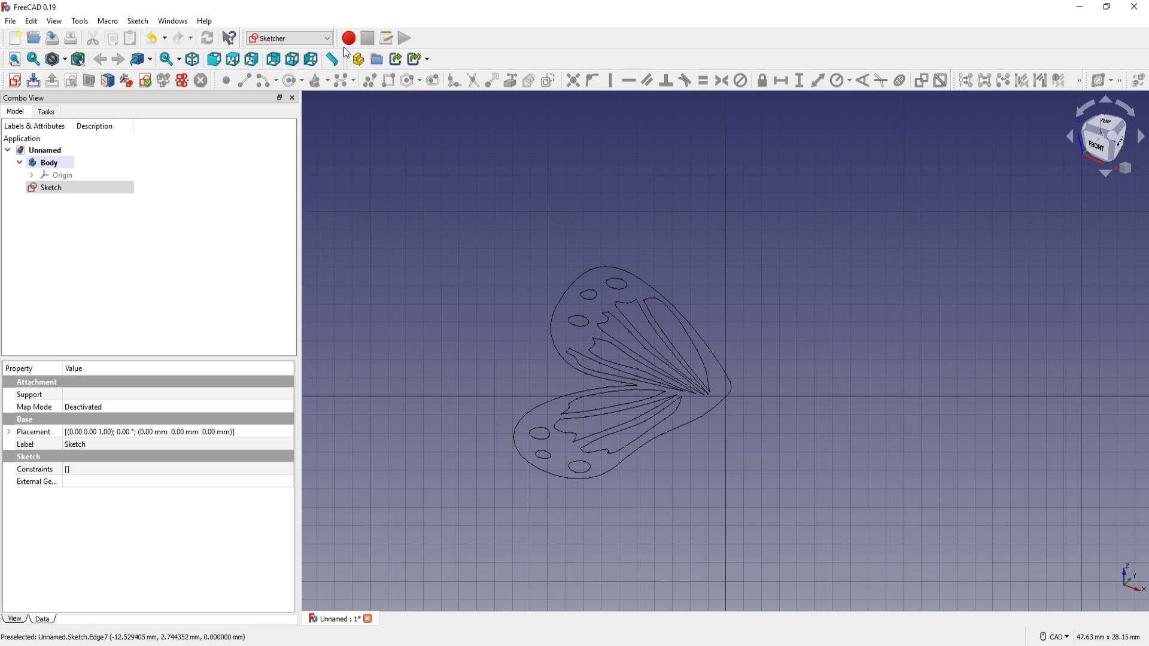
Extrude the wing sketch as a solid 1.2 mm along its normal in the Part workbench
click(290, 37)
click(281, 189)
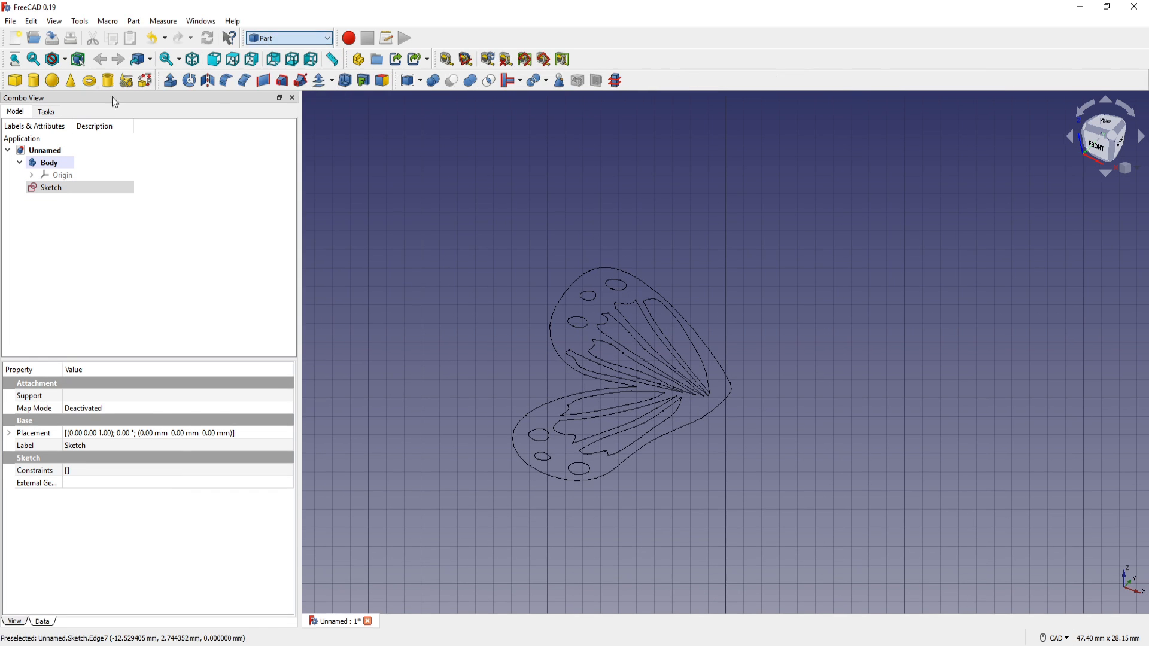
click(170, 81)
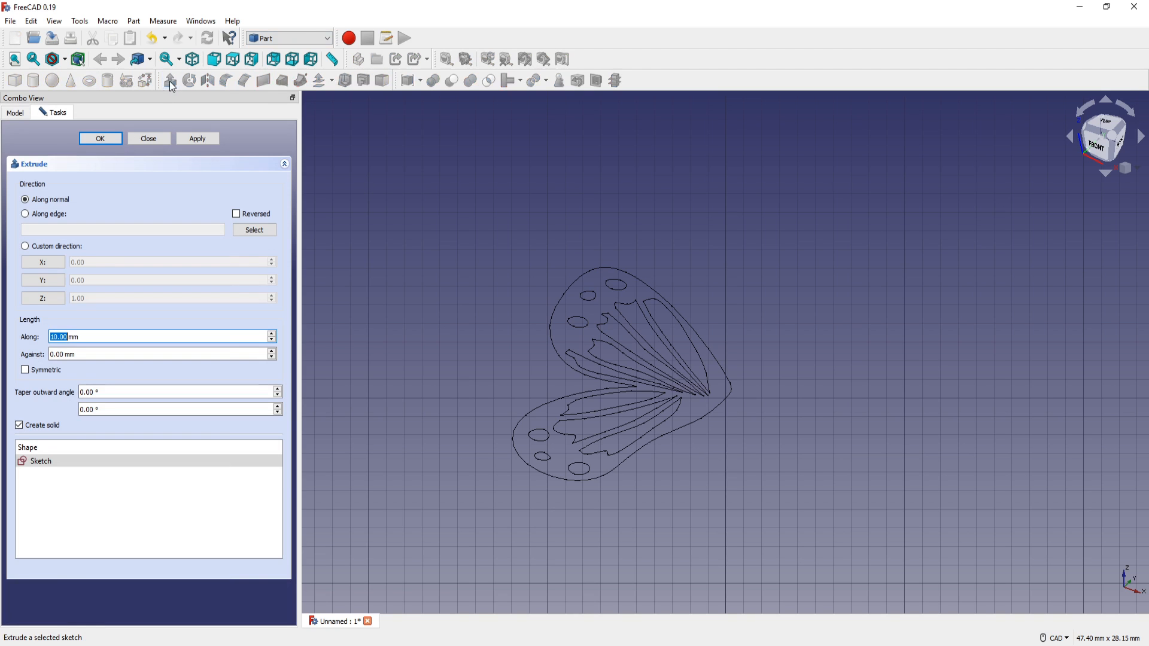
click(94, 338)
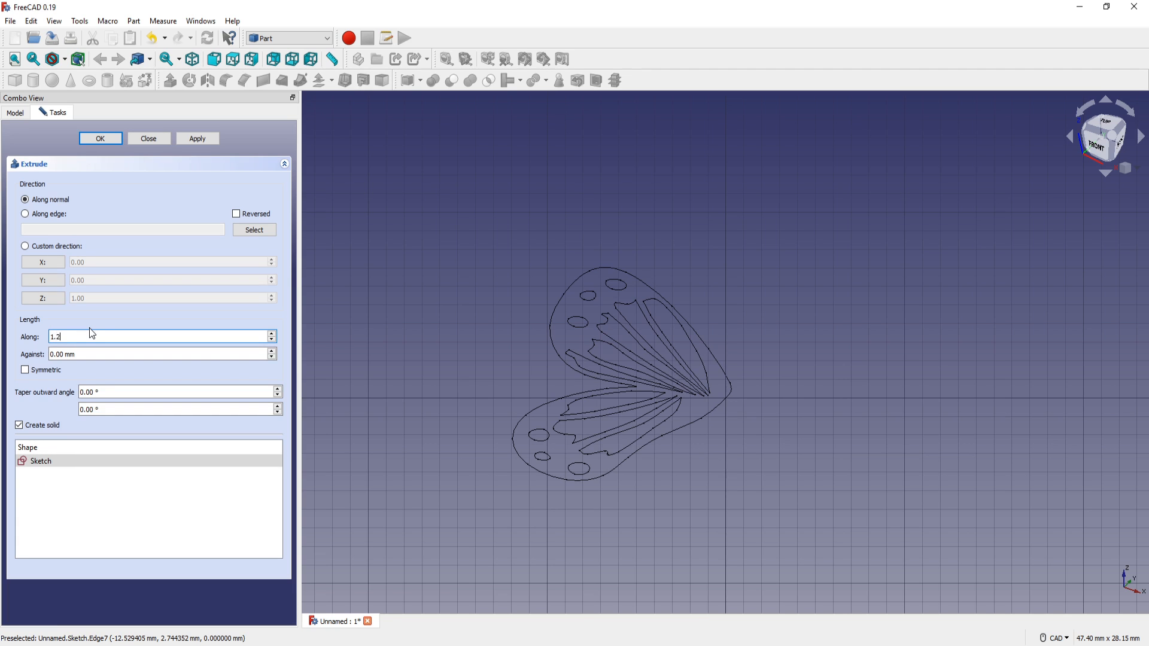
key(Return)
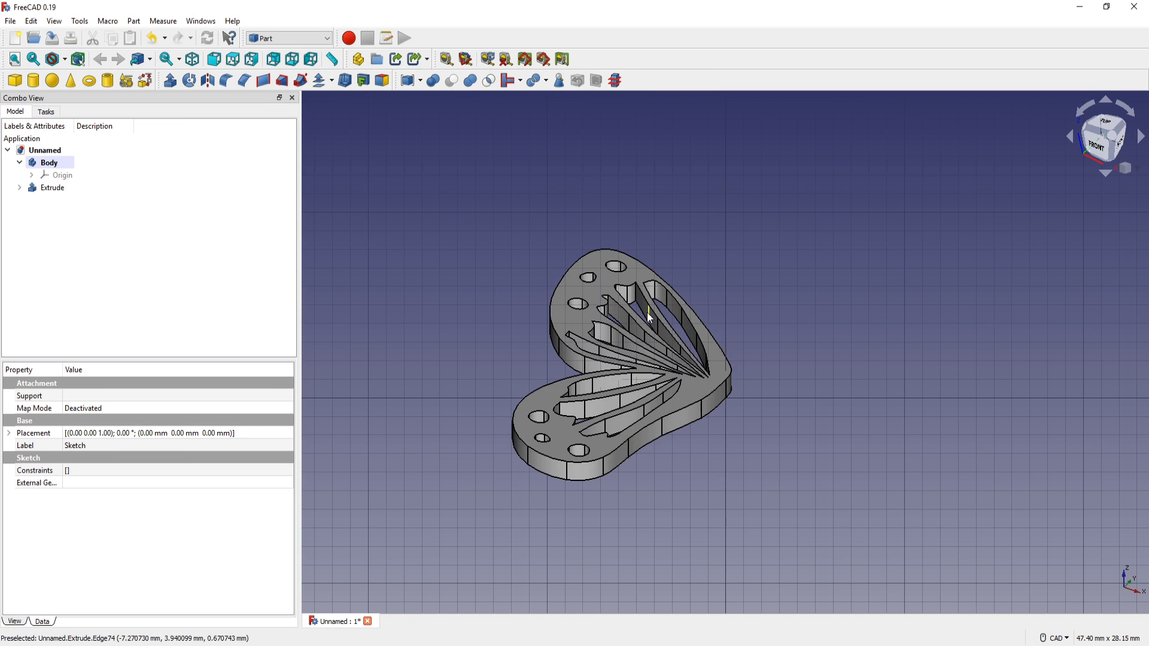
Show the body's origin with only its axes by hiding the XY, XZ and YZ planes
scroll(647, 312, down, 4)
mouse_move(599, 304)
middle_down()
mouse_move(604, 350)
mouse_move(625, 295)
mouse_move(610, 309)
middle_up()
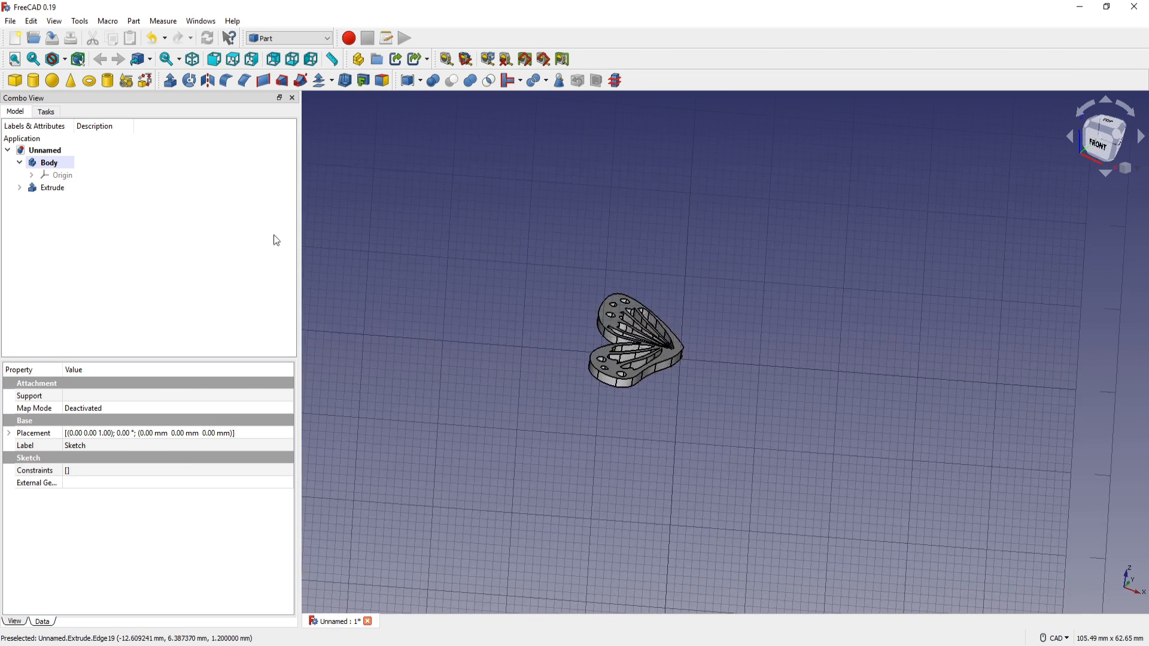
click(63, 176)
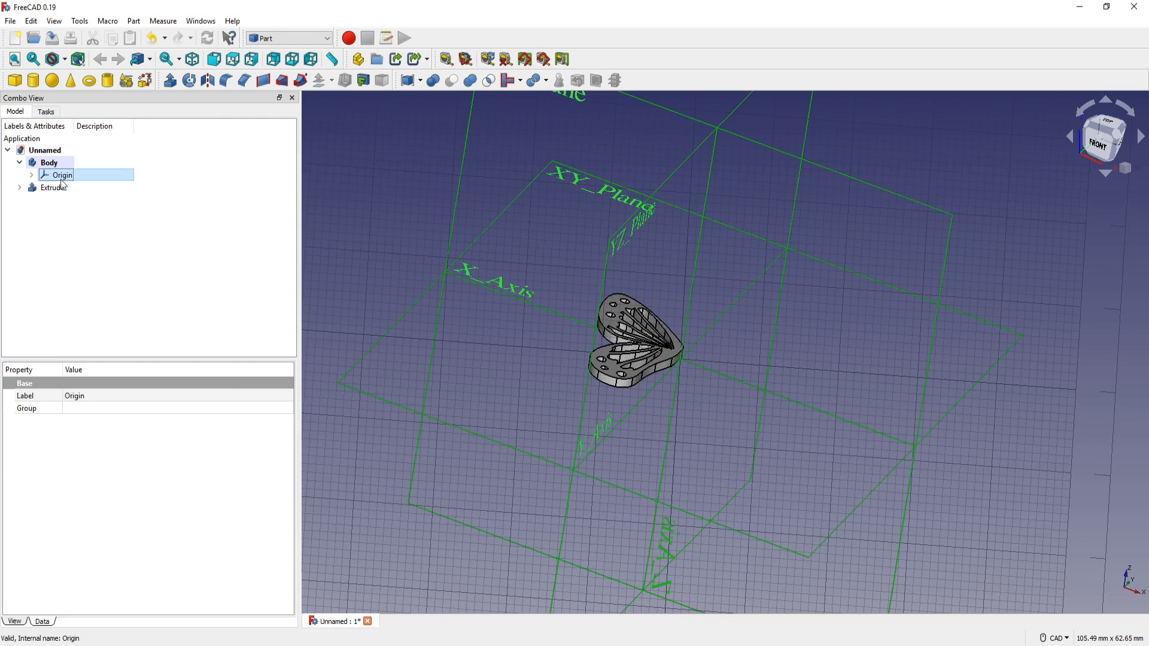
click(32, 175)
click(78, 225)
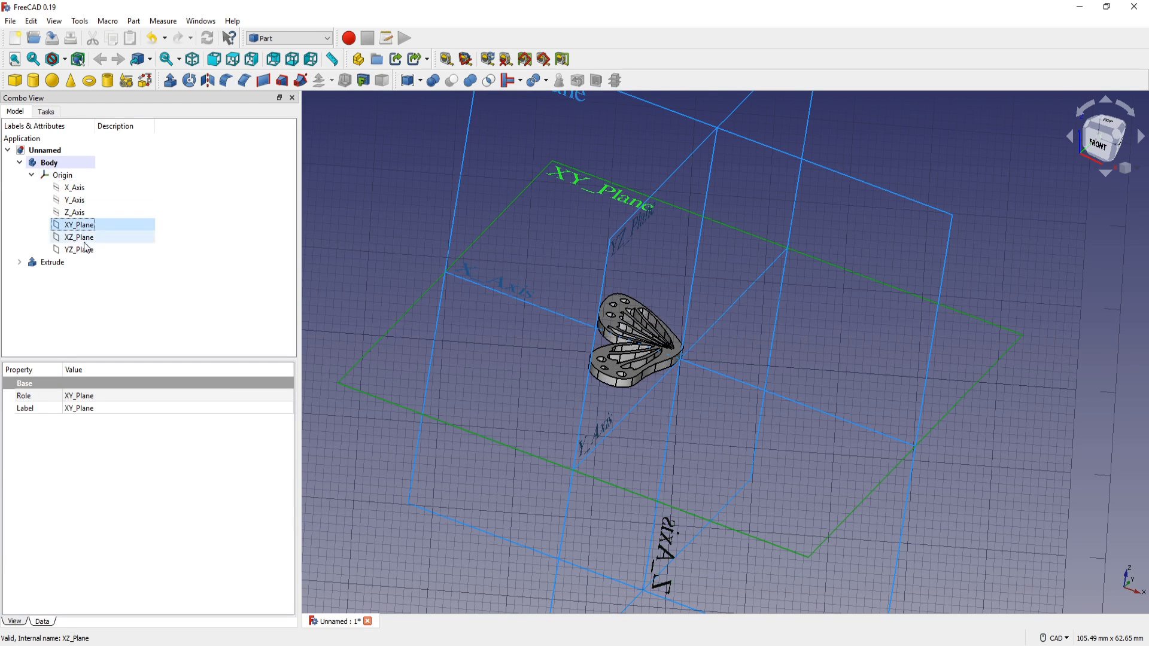
shift+click(86, 253)
key(space)
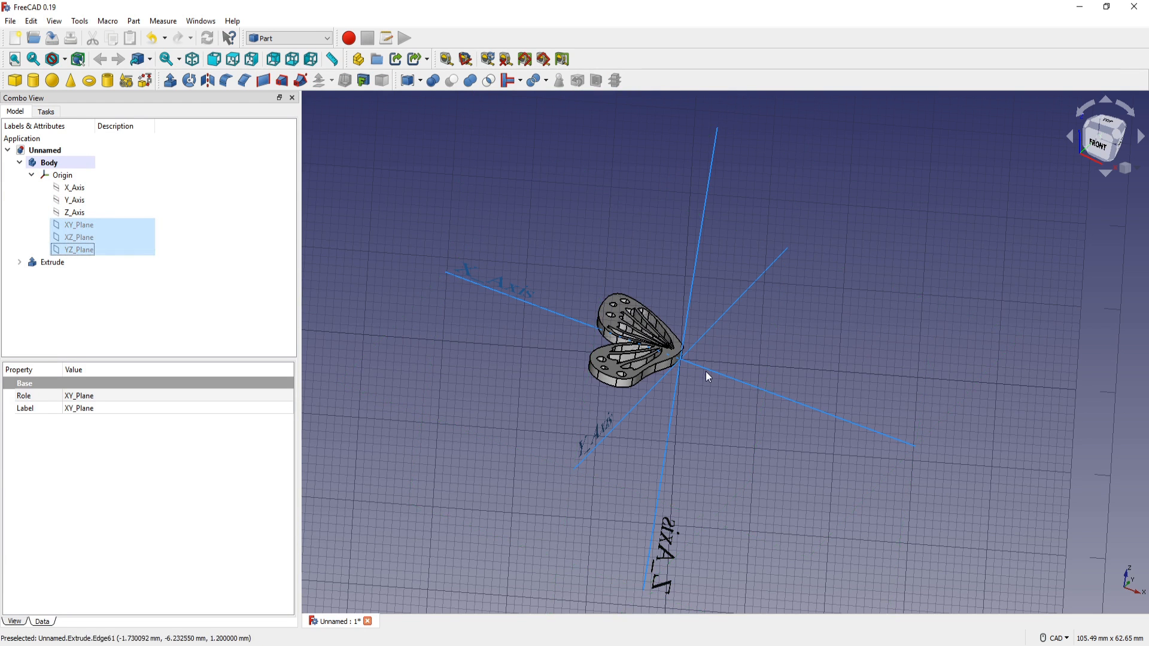
Set the front view and turn off the grid in the Draft workbench
key(1)
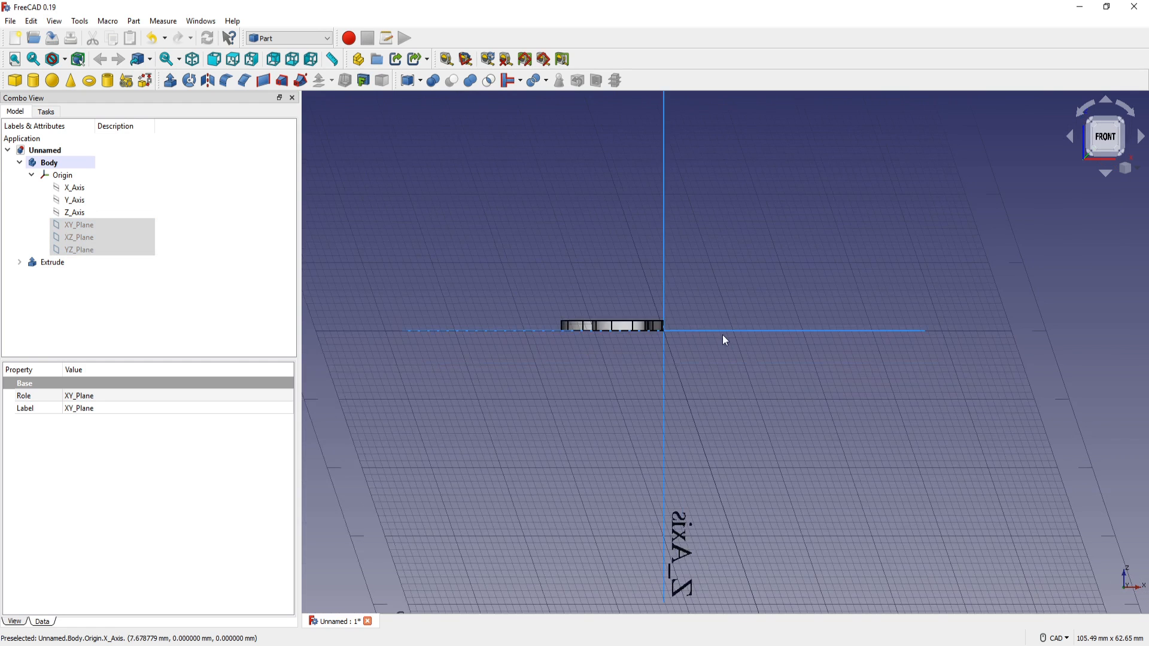
click(289, 38)
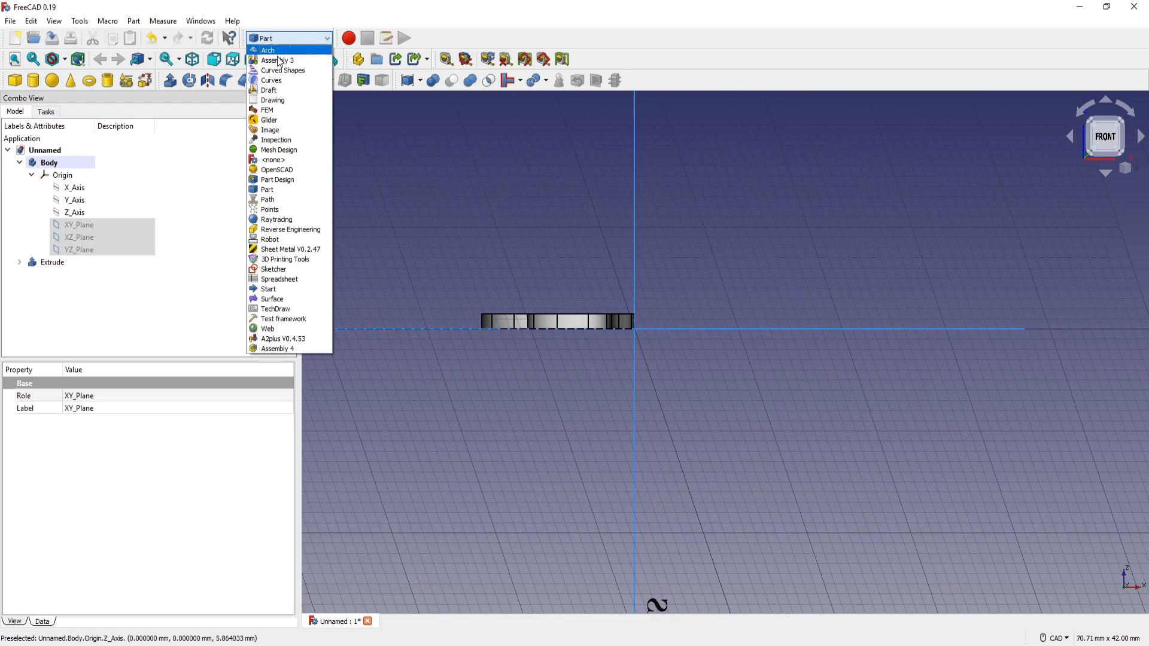
click(275, 95)
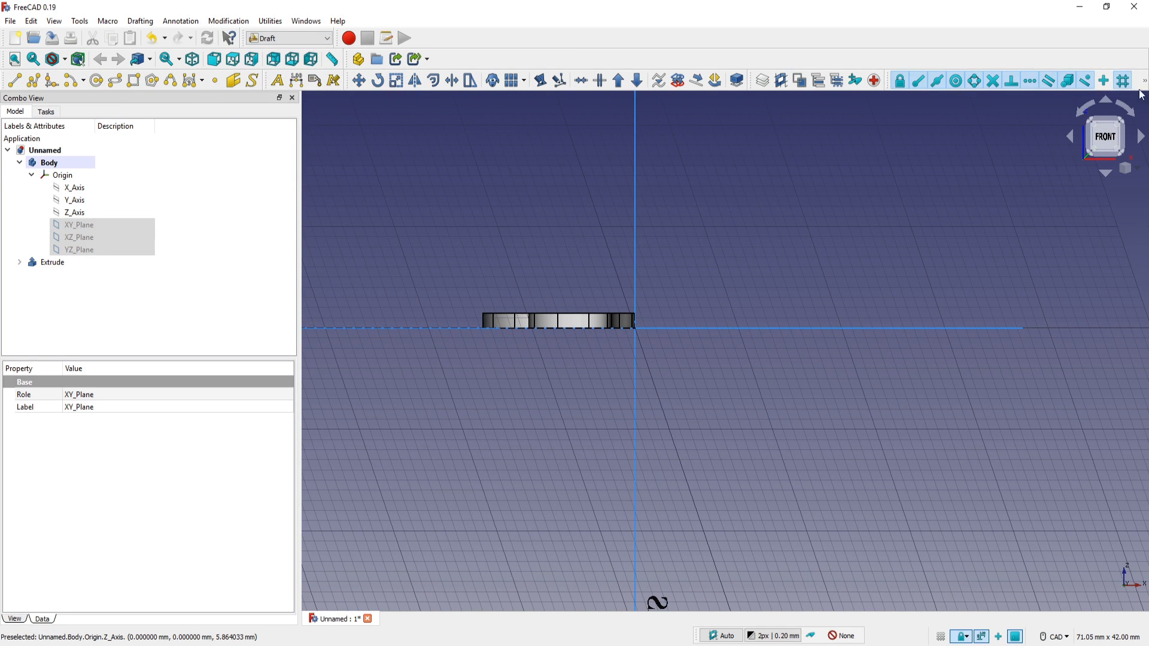
click(1144, 81)
click(943, 98)
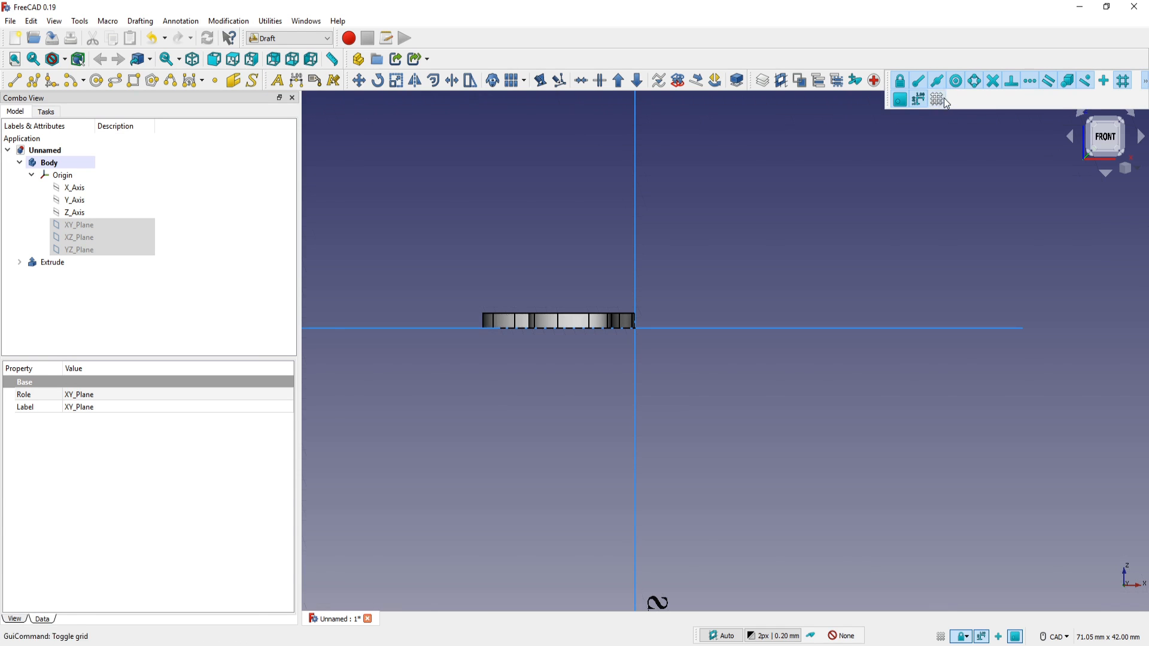
Rotate the extruded wing 15° about the Y axis at the origin in the Part workbench
click(289, 38)
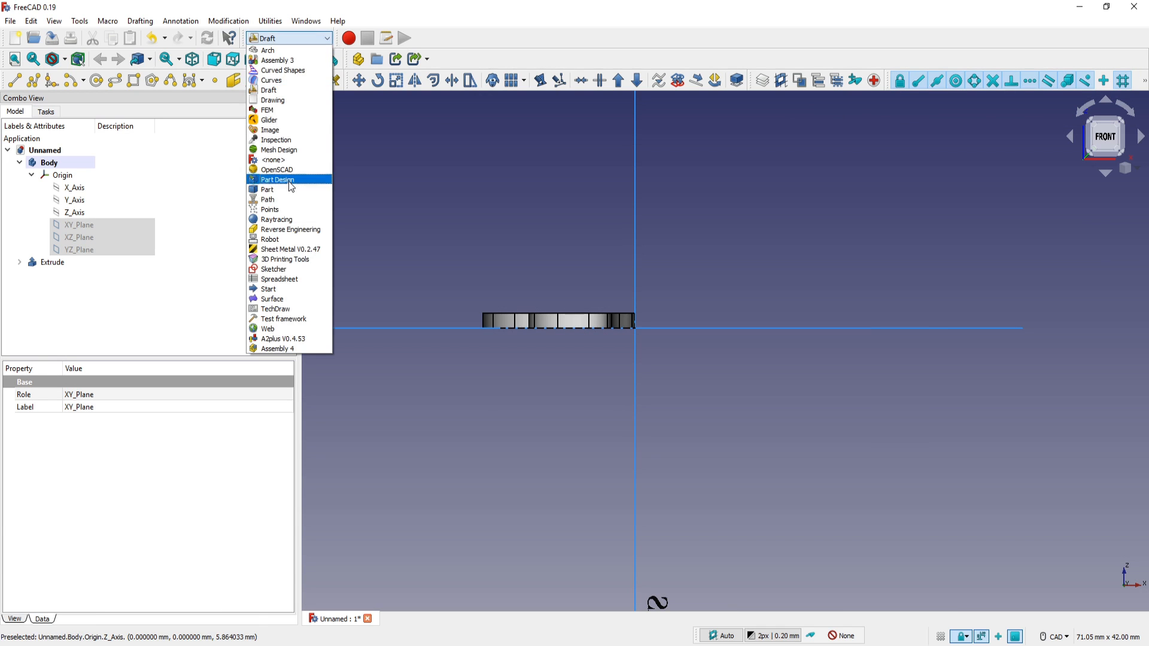
click(282, 189)
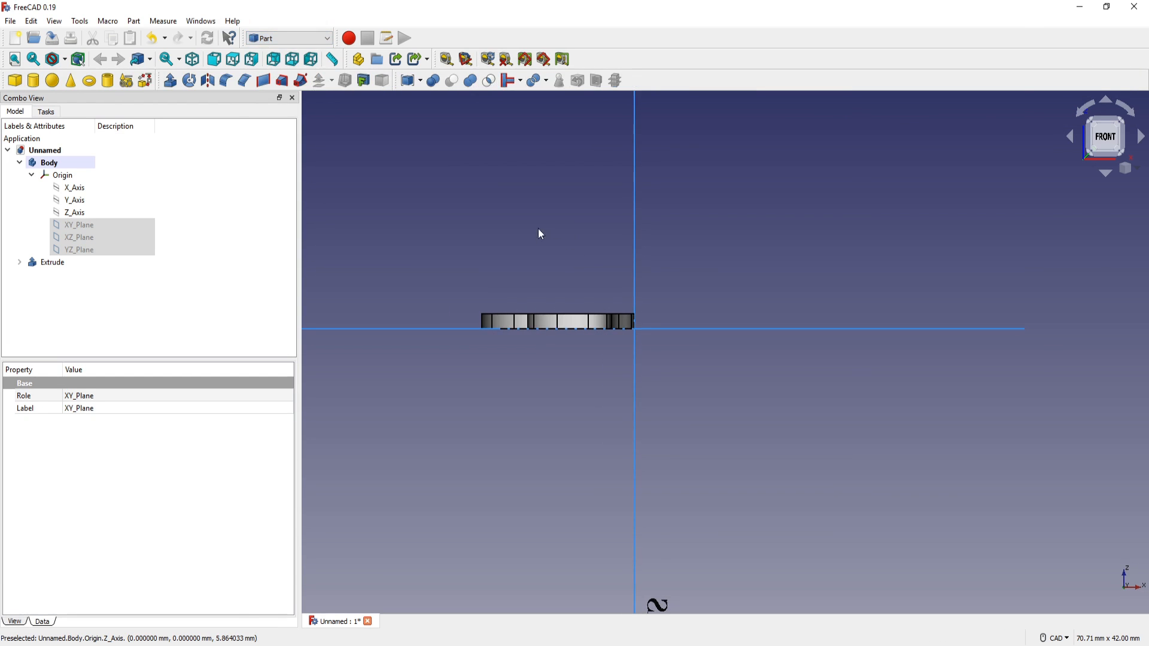
click(69, 263)
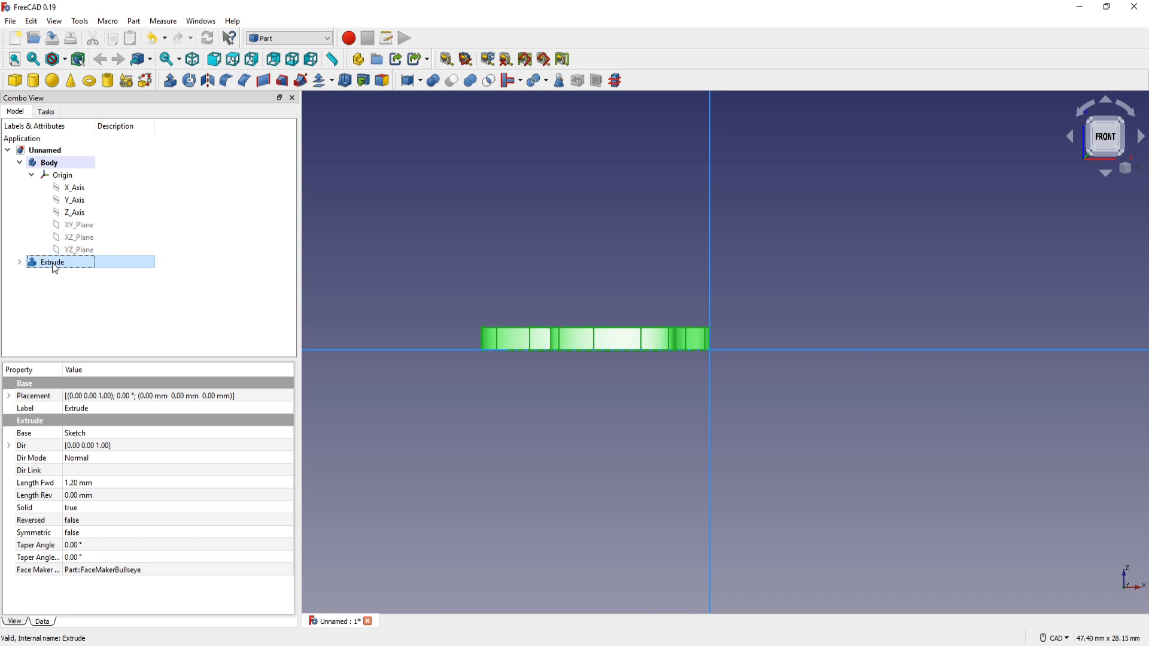
double_click(54, 265)
middle_drag(746, 295, 740, 319)
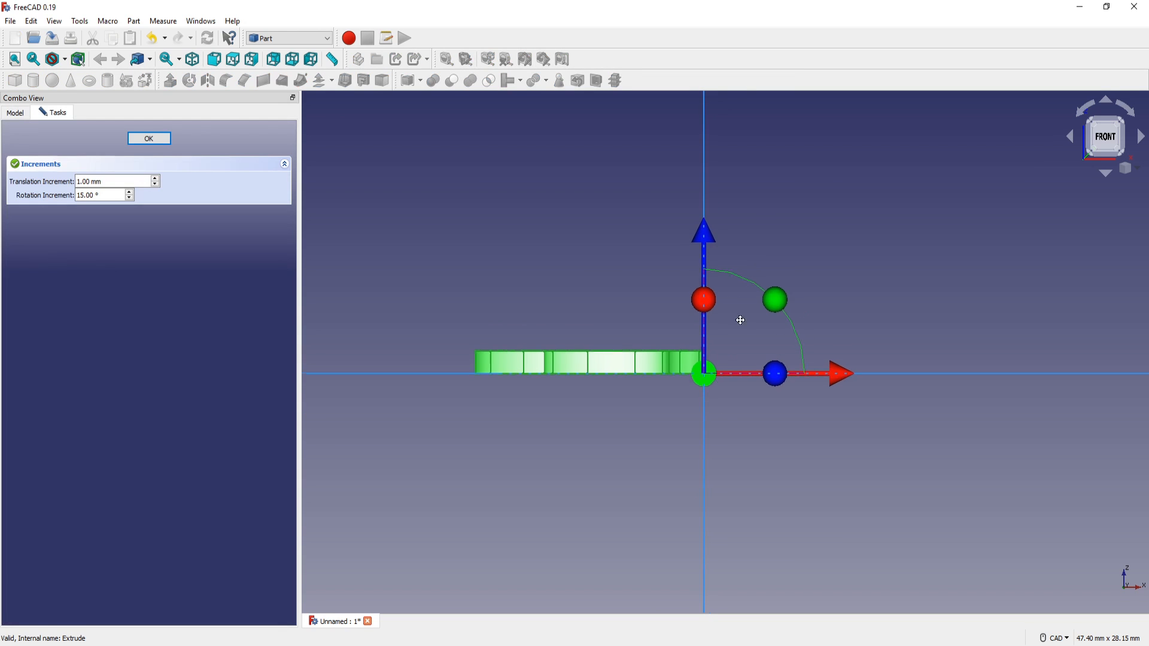
drag(777, 311, 790, 325)
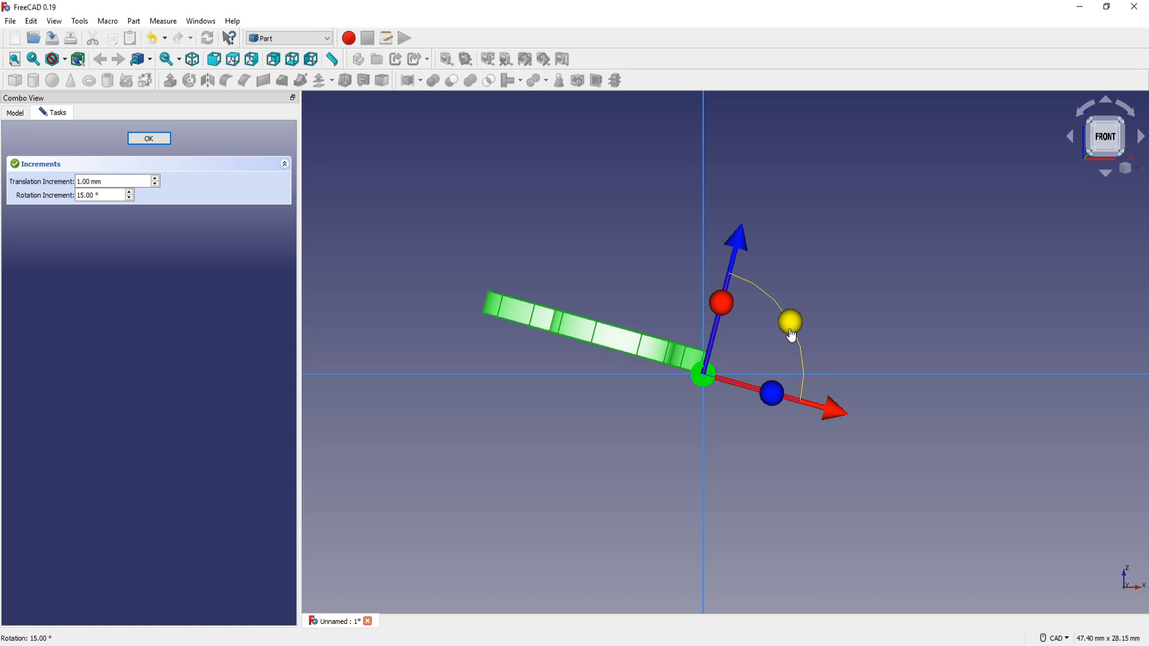
drag(791, 335, 791, 328)
middle_drag(628, 223, 628, 244)
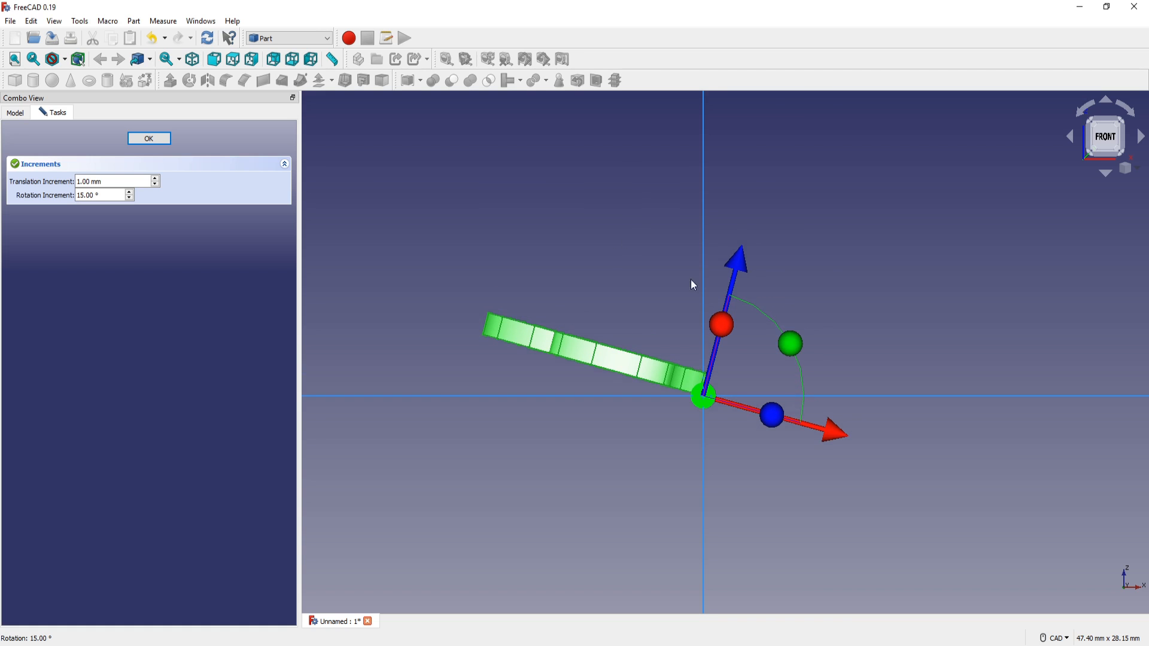
drag(802, 347, 801, 355)
Set the transform's rotation increment to 1° and tilt the wing a further 3° about the Y axis
click(109, 192)
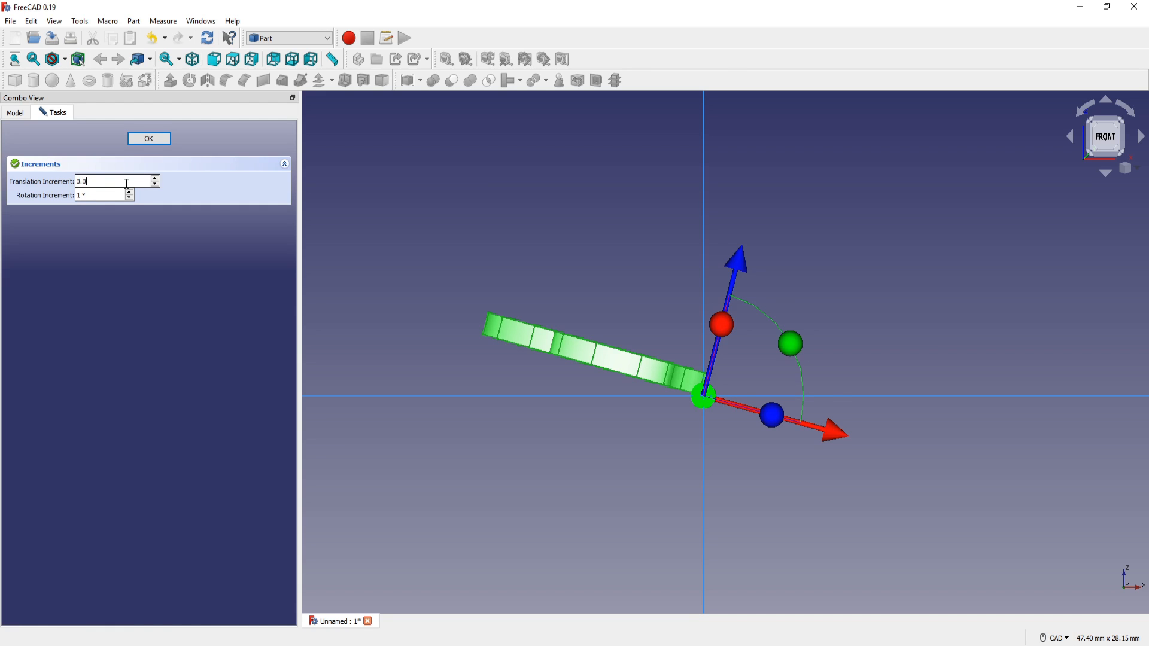
key(Return)
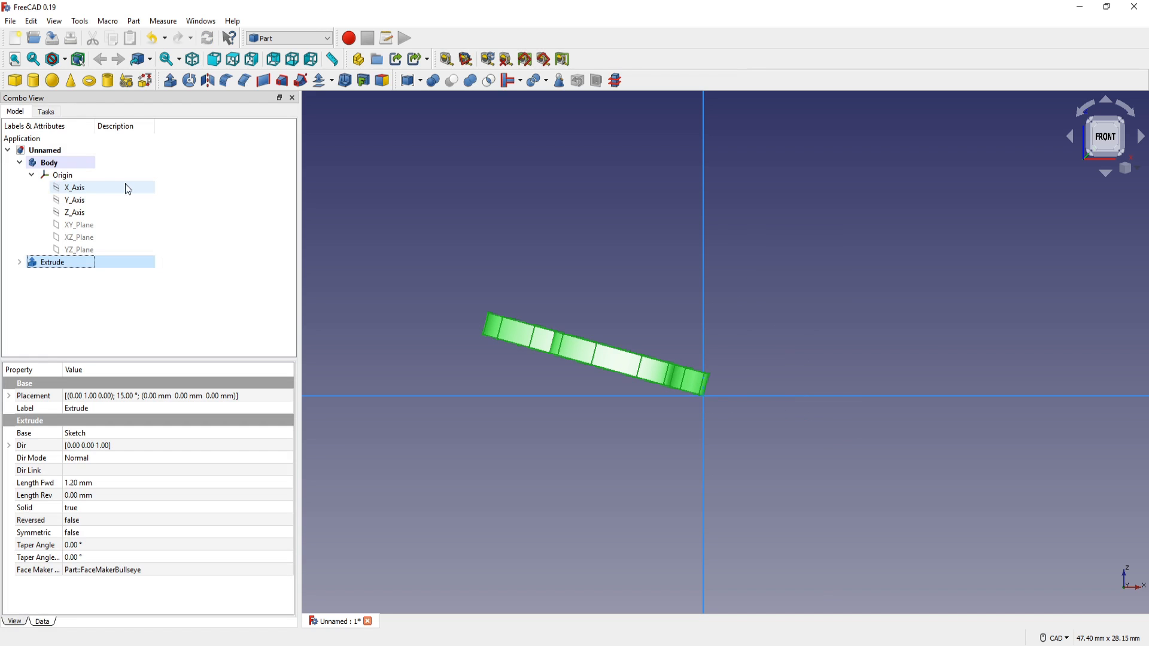
double_click(61, 264)
mouse_move(801, 343)
mouse_down()
mouse_move(788, 340)
mouse_move(800, 343)
mouse_move(793, 348)
mouse_up()
click(149, 139)
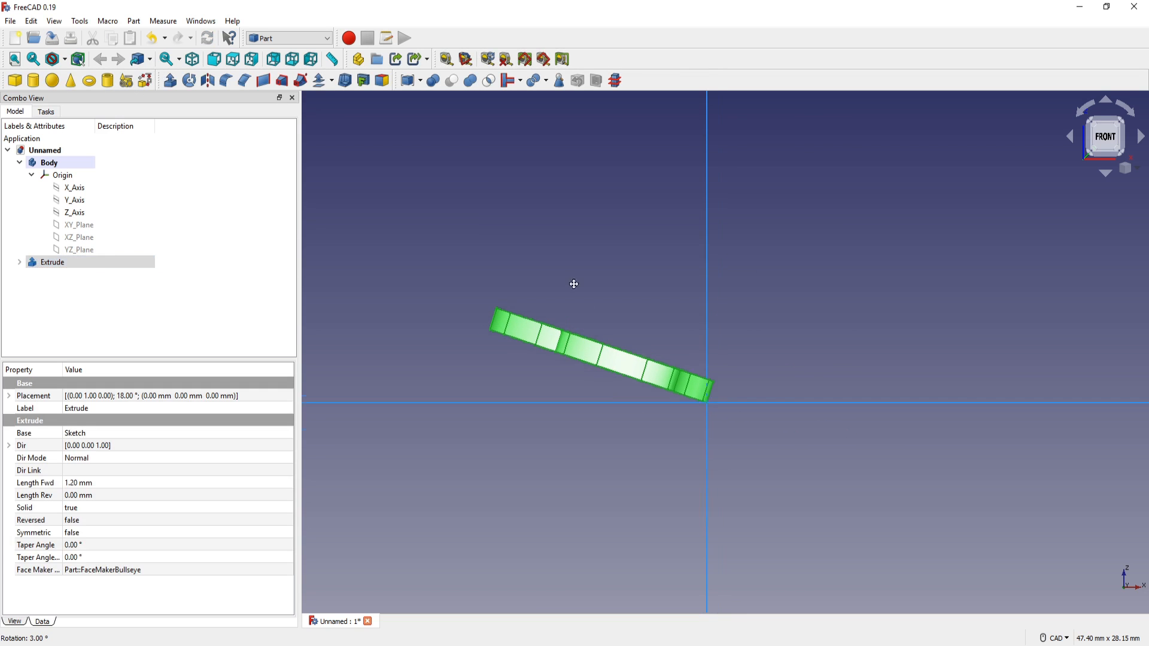
Mirror the tilted wing extrusion across the YZ plane with the base point at the origin
scroll(562, 257, down, 2)
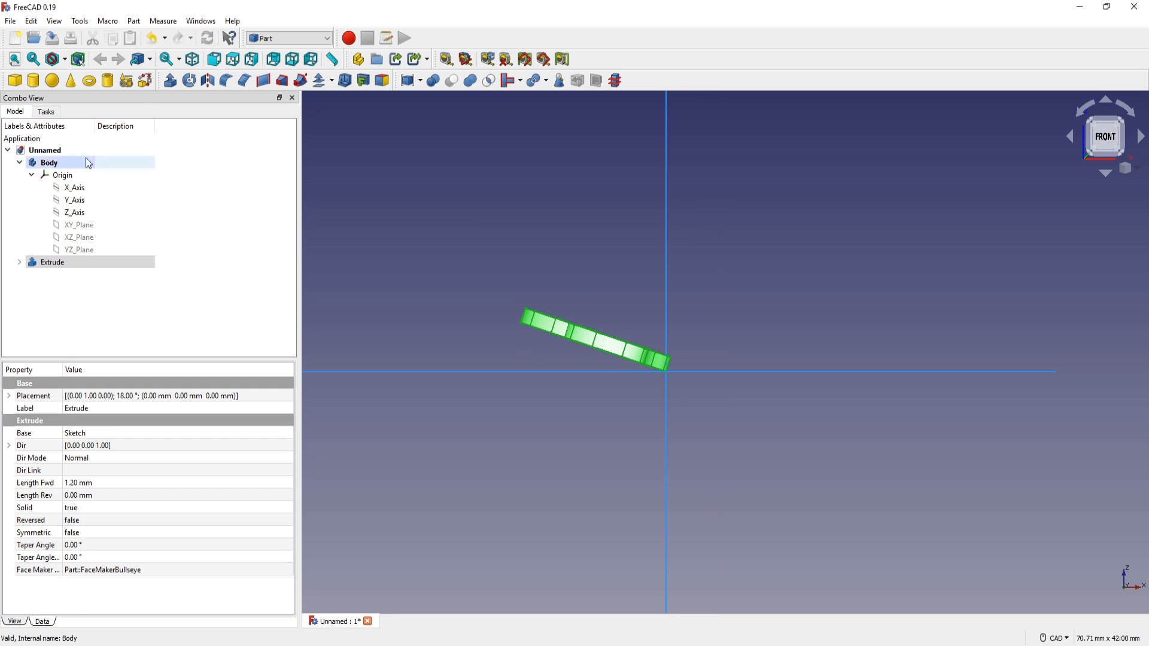
click(207, 82)
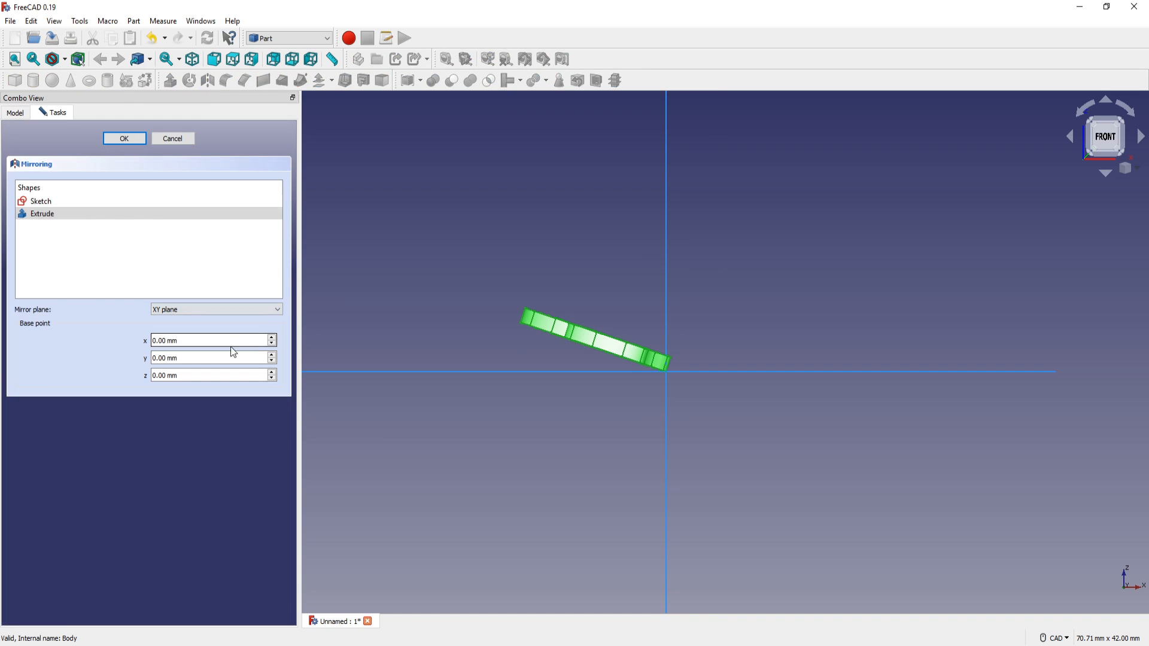
click(279, 314)
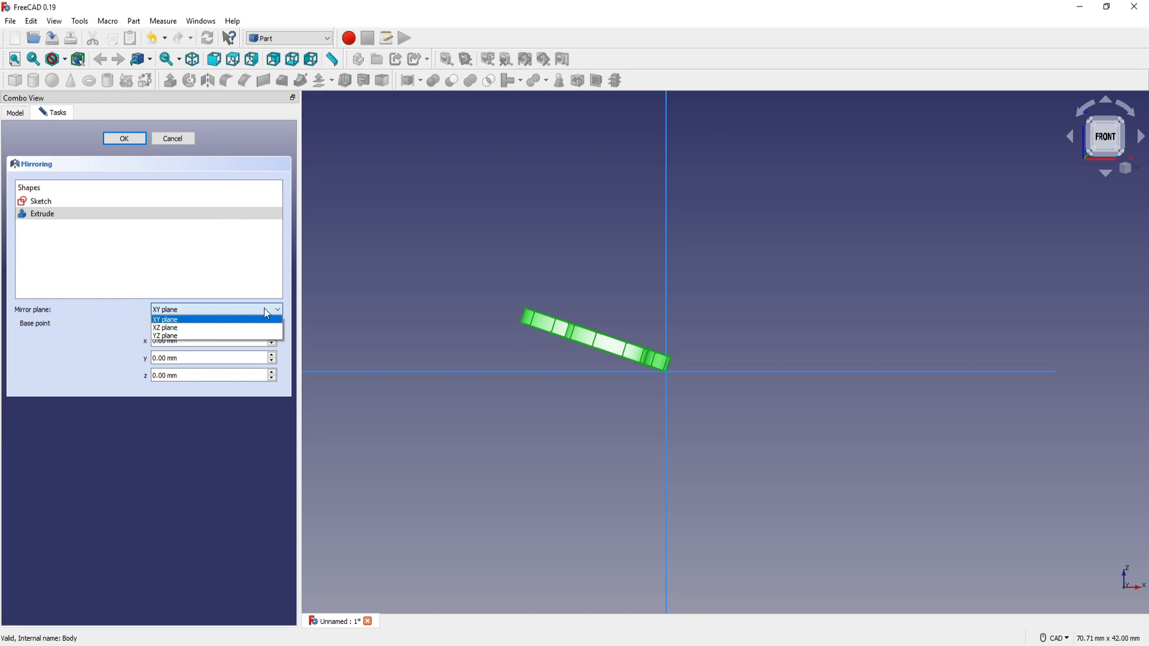
click(190, 336)
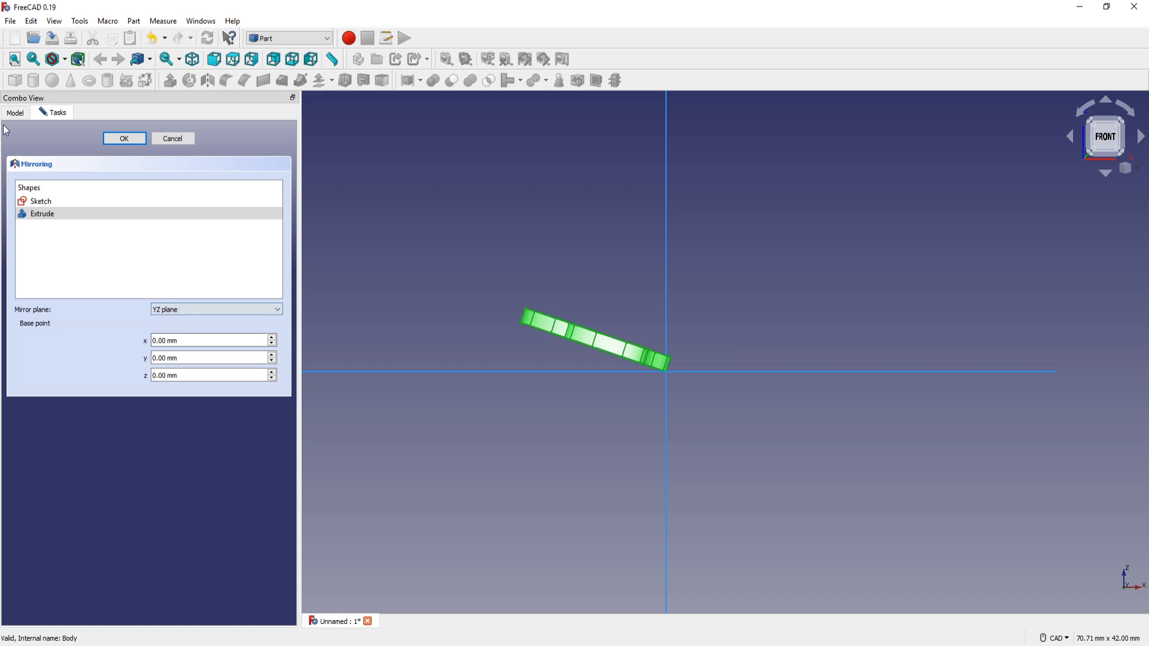
click(133, 137)
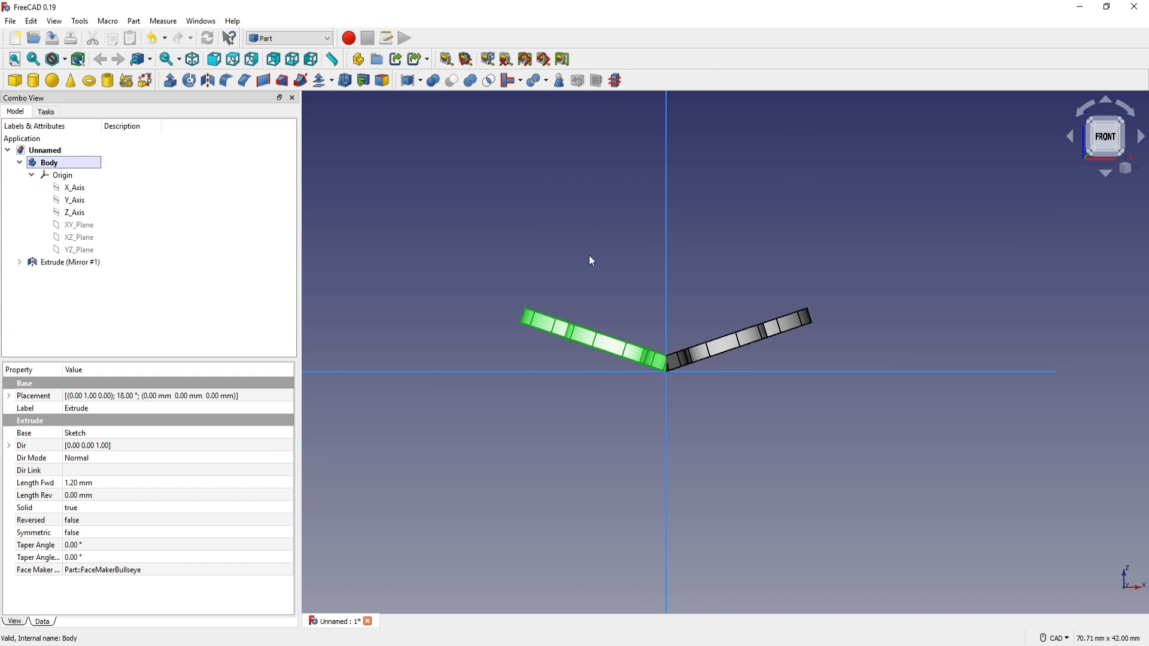
scroll(580, 242, down, 5)
middle_drag(583, 238, 654, 300)
click(654, 257)
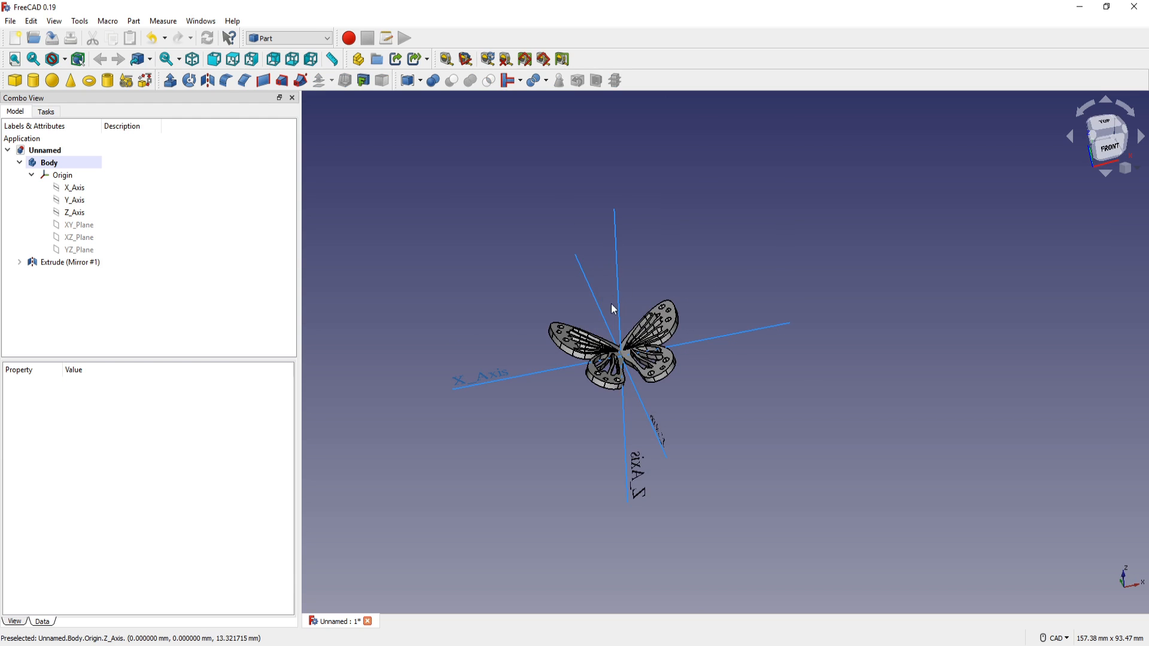
key(1)
middle_drag(727, 333, 682, 372)
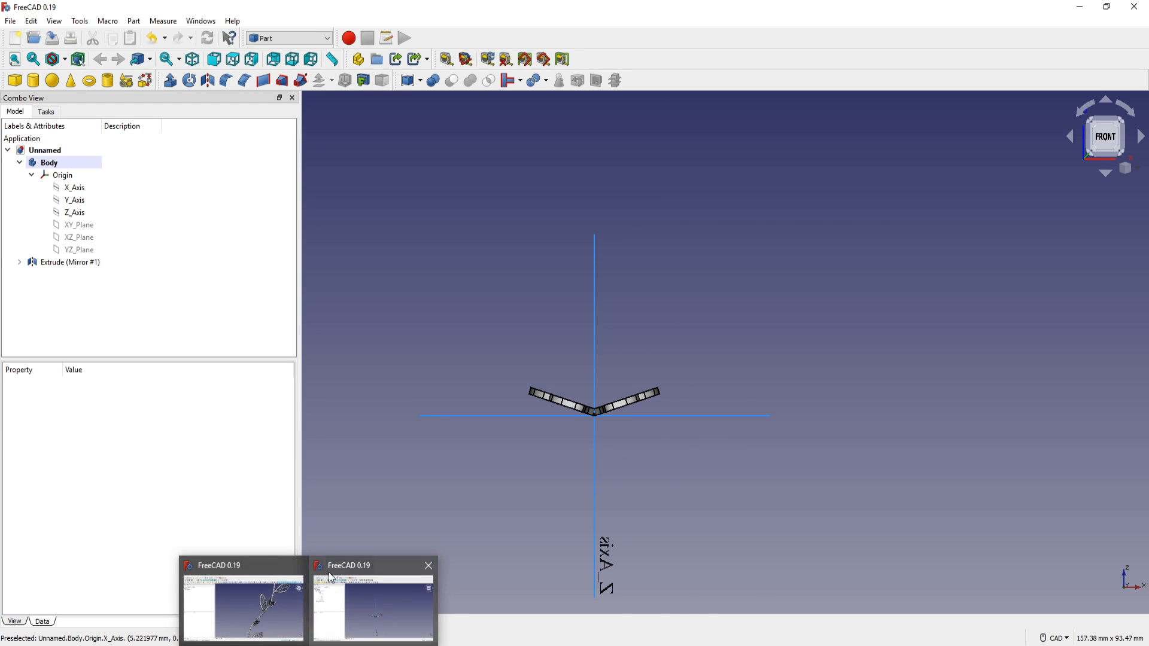
Examine the stem, leaf and butterfly arrangement in the finished fluture_7 document, and return to the unnamed butterfly model
click(371, 603)
scroll(803, 359, down, 5)
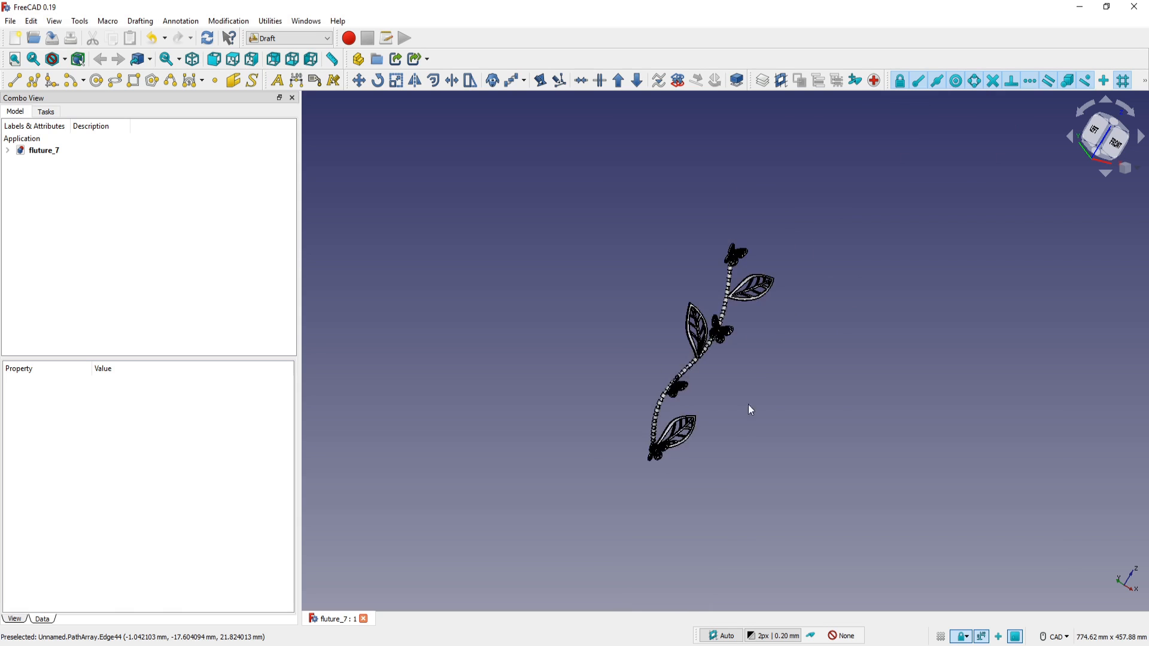
scroll(749, 411, up, 5)
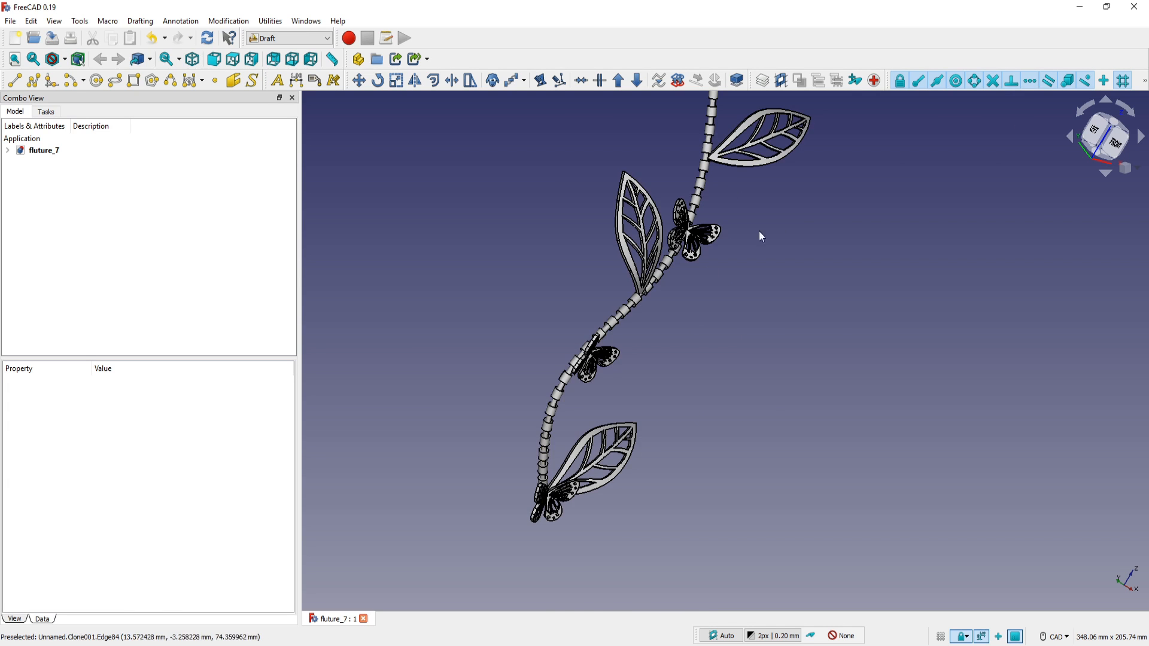
middle_drag(759, 234, 761, 332)
middle_drag(534, 398, 567, 329)
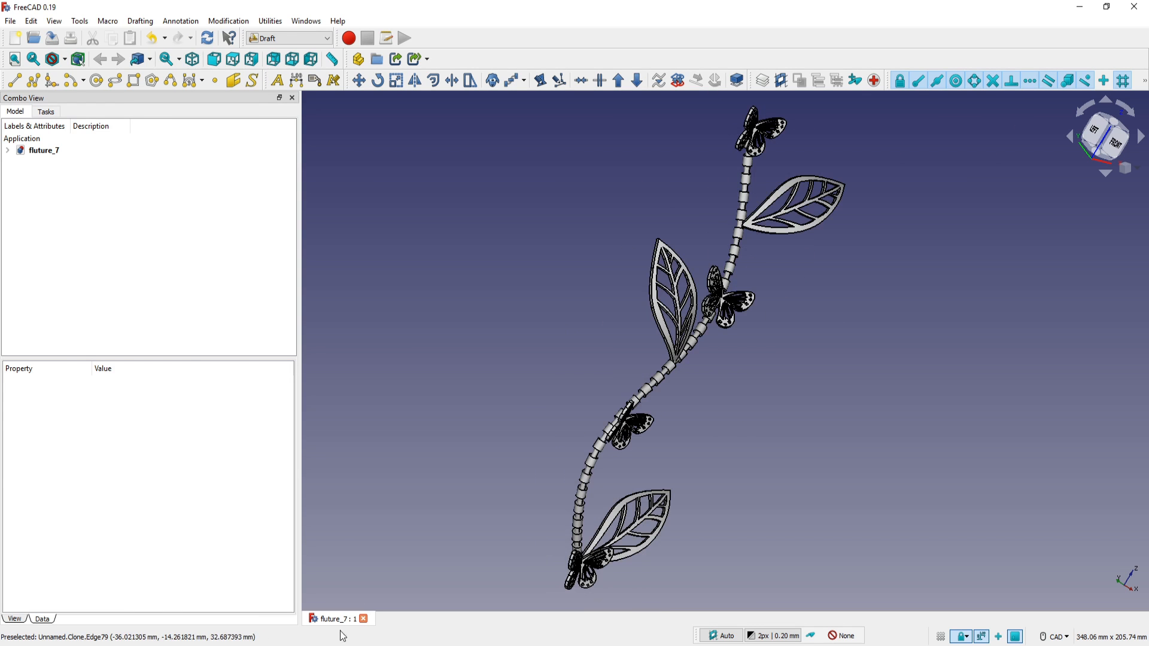
mouse_move(307, 635)
click(372, 565)
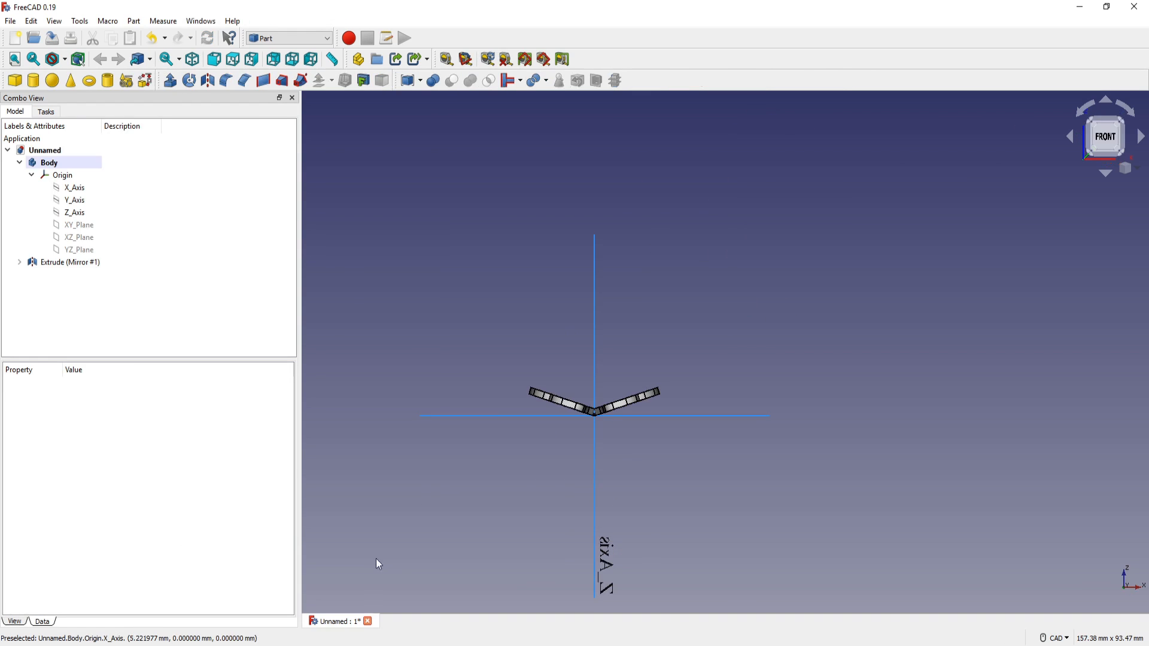
Create a new sketch on the XZ plane in the Sketcher workbench
click(322, 40)
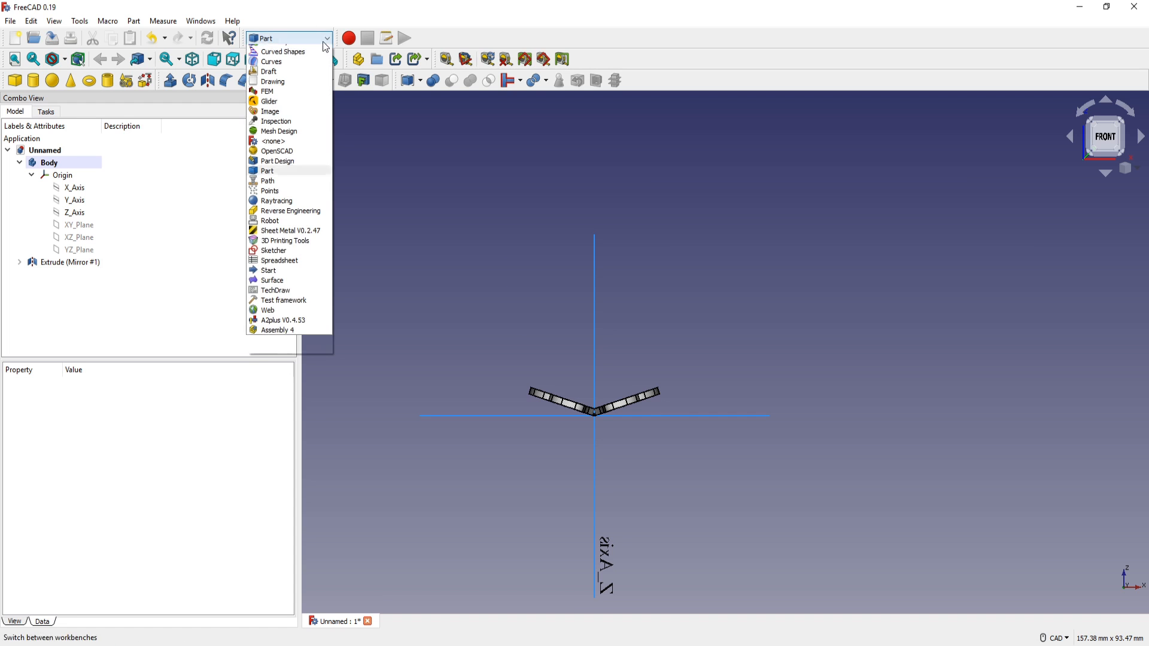
click(276, 271)
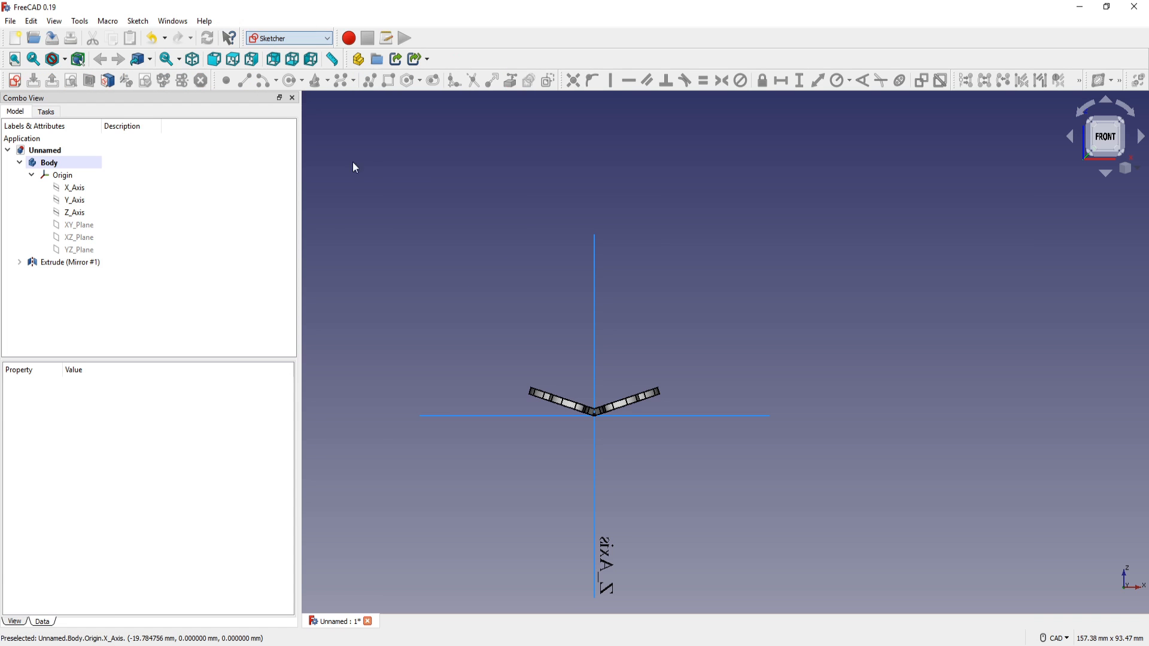
click(16, 82)
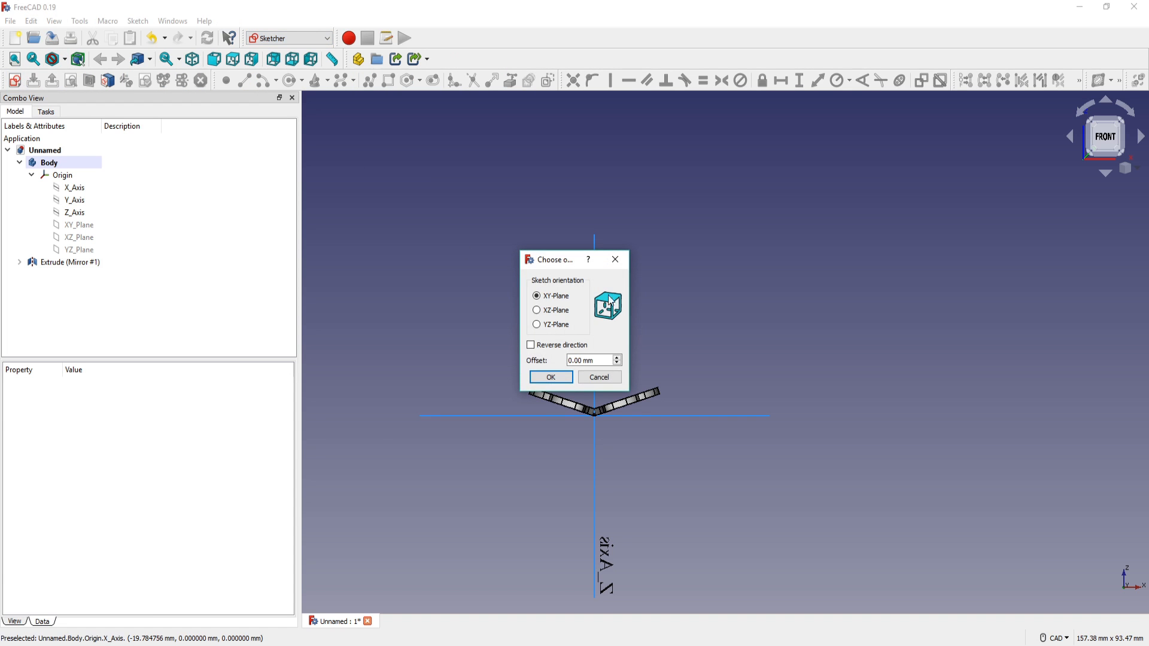
click(537, 311)
click(555, 376)
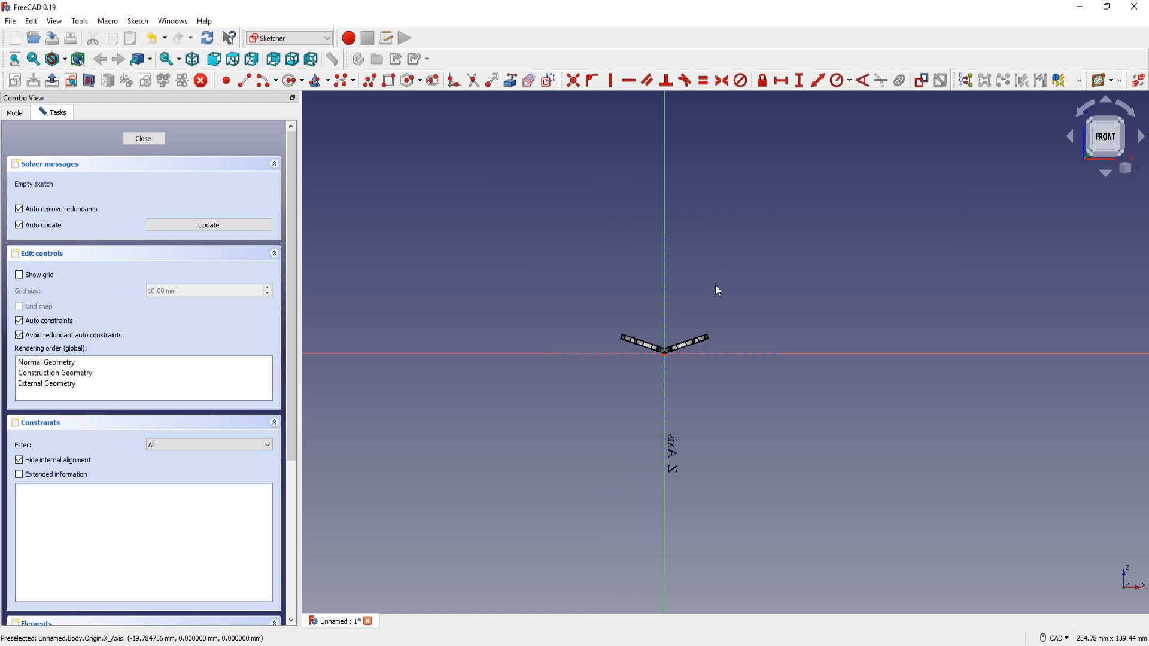
Sketch an S-shaped B-spline with six control points, starting at about (-8.0, -45.8) and passing upward near the origin
click(370, 80)
middle_drag(740, 433, 714, 398)
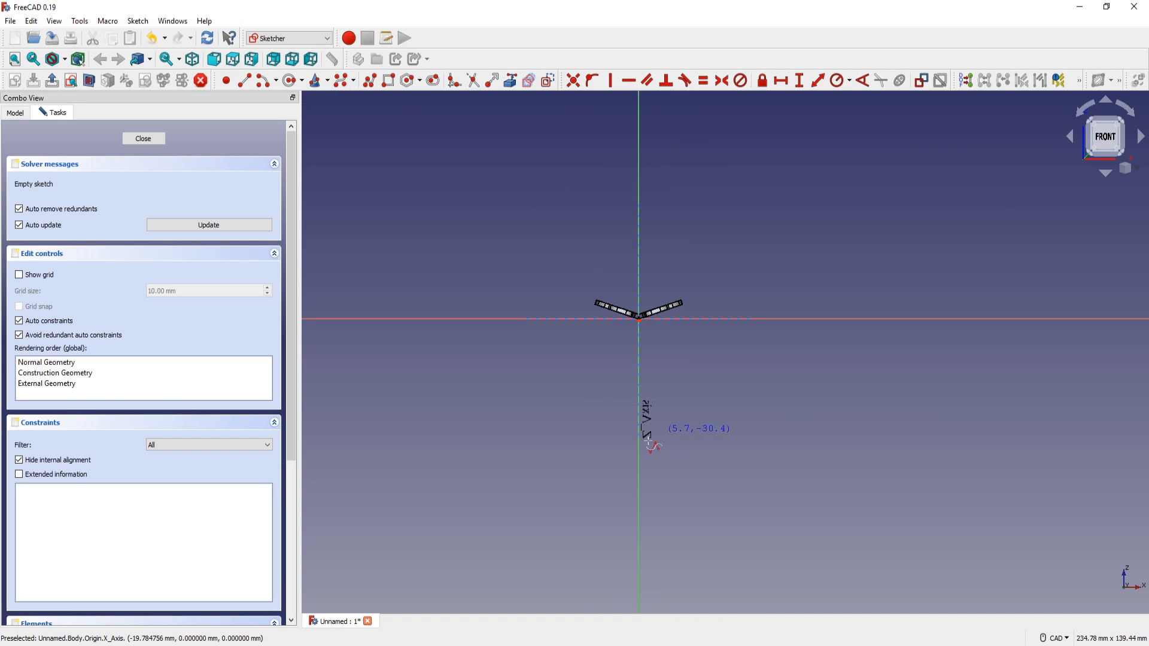
click(610, 491)
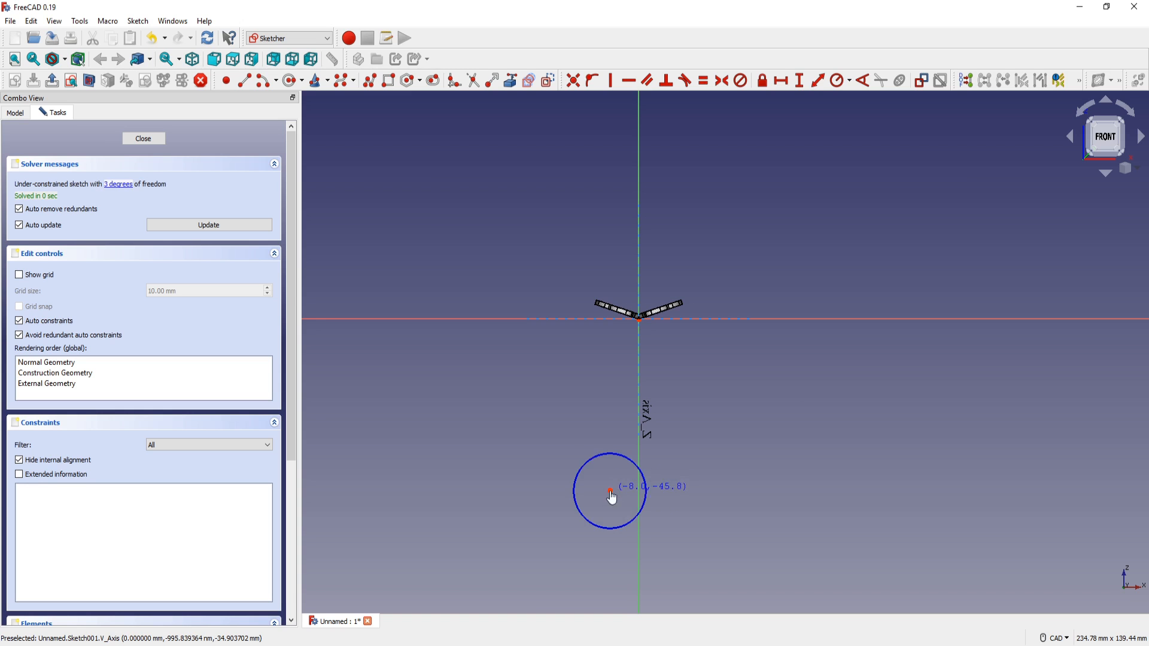
click(568, 400)
click(610, 346)
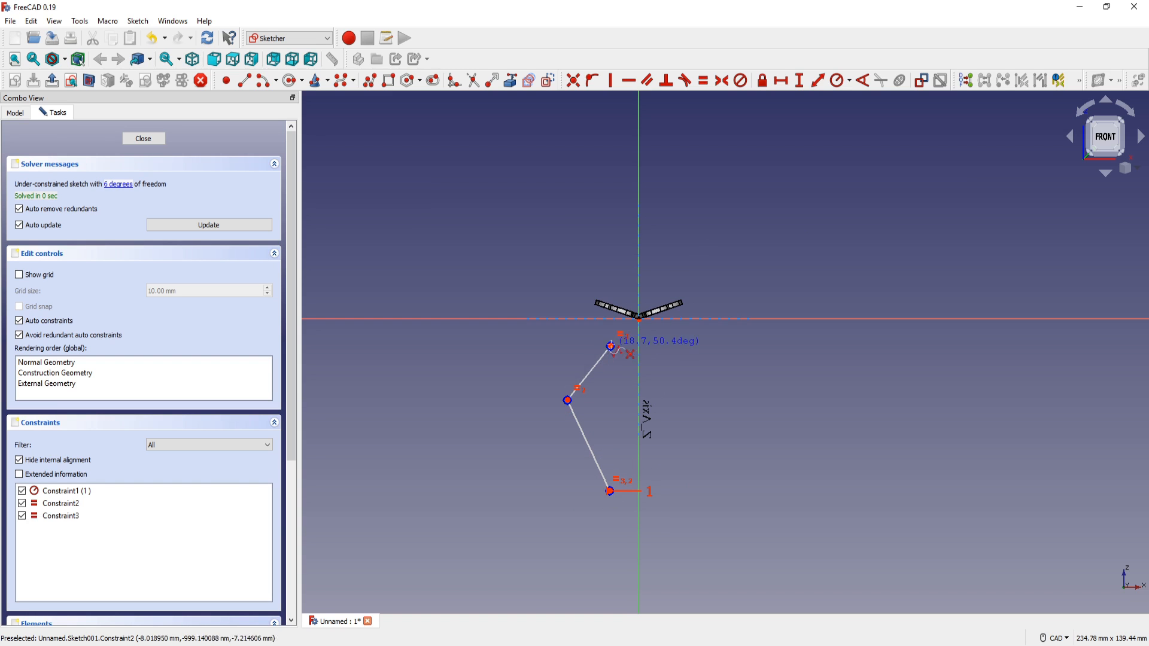
click(711, 228)
click(678, 114)
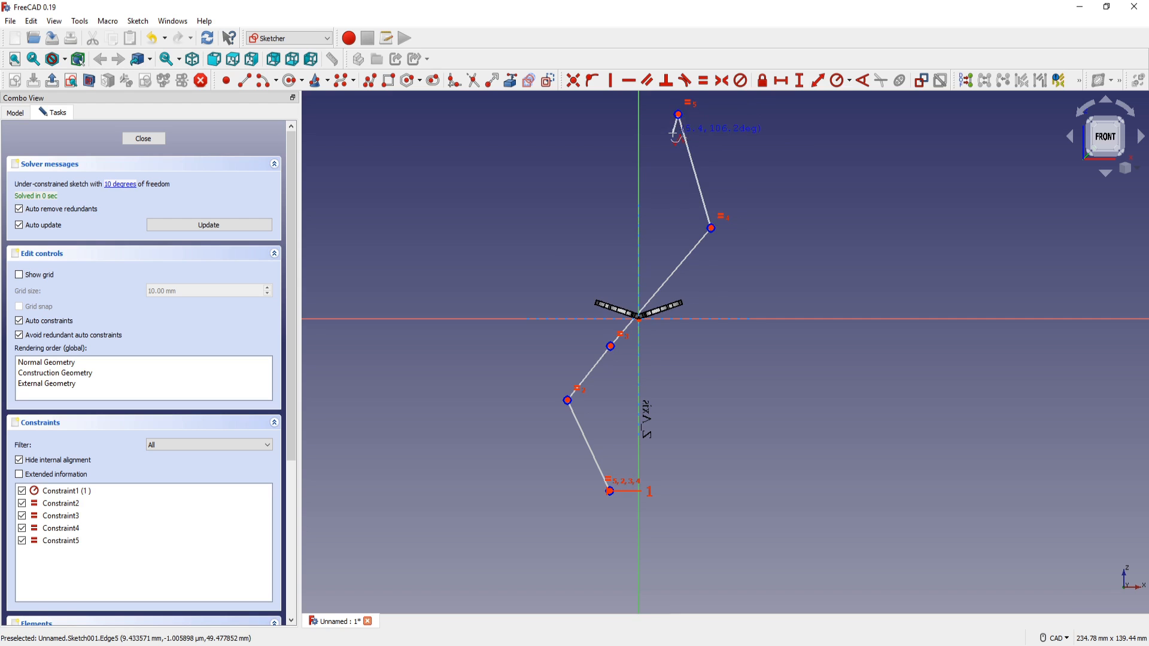
middle_drag(673, 133, 683, 260)
click(662, 202)
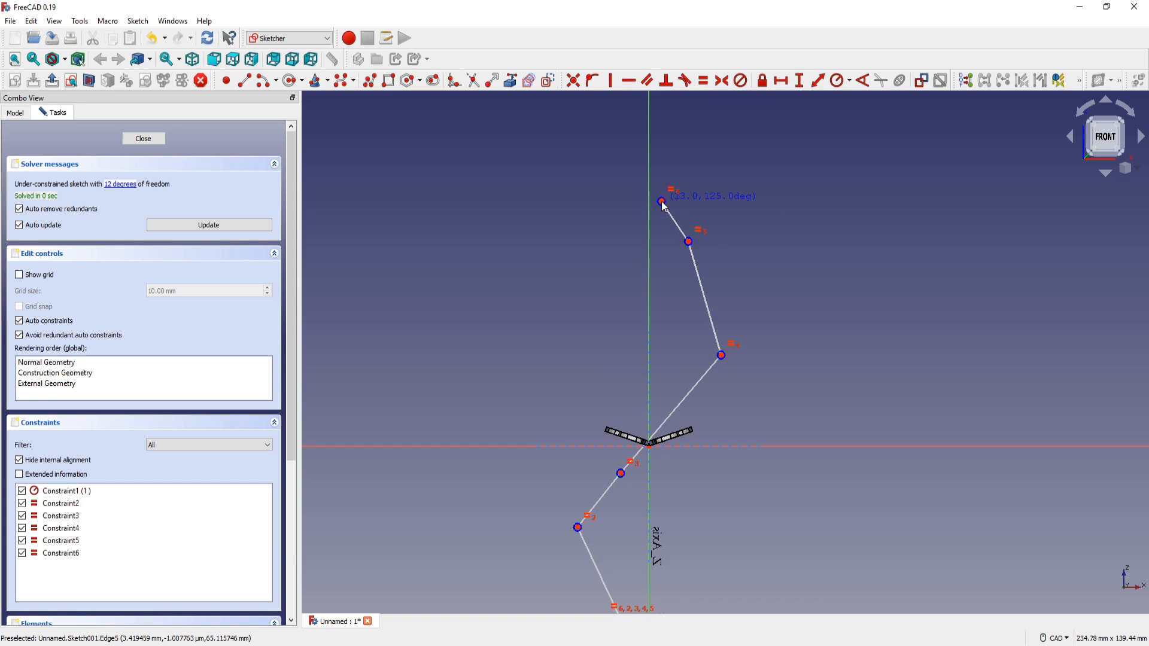
right_click(664, 206)
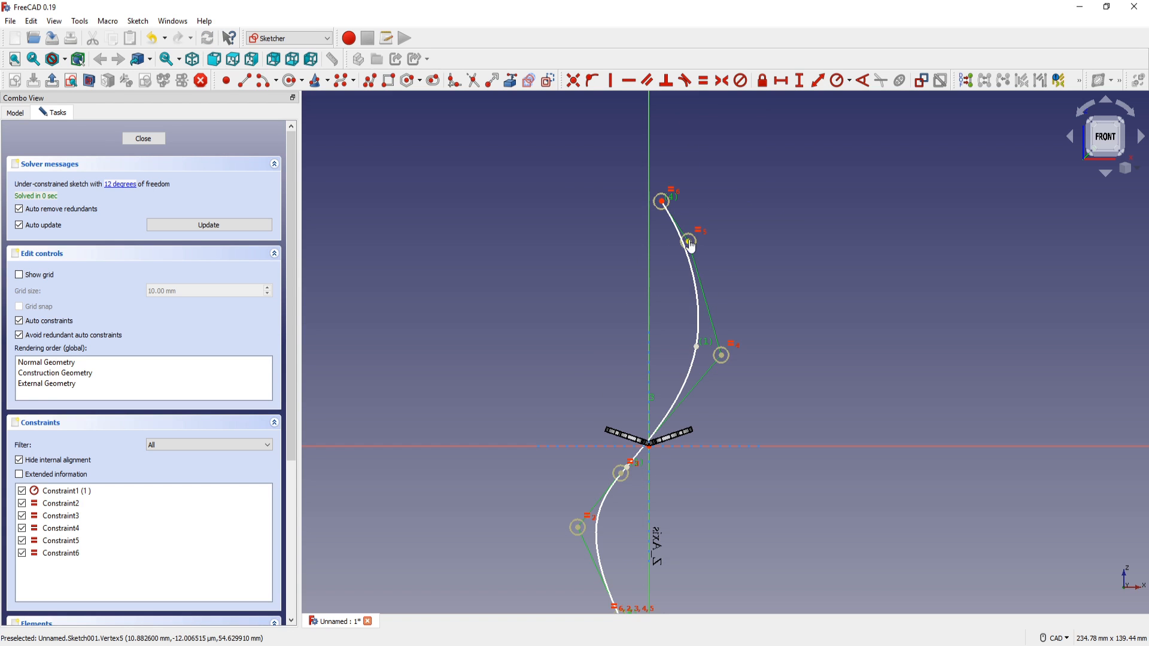
Refine the B-spline by moving an upper control point, a lower control point and the lower end slightly, and close the sketch
drag(689, 241, 699, 246)
middle_drag(712, 481, 717, 360)
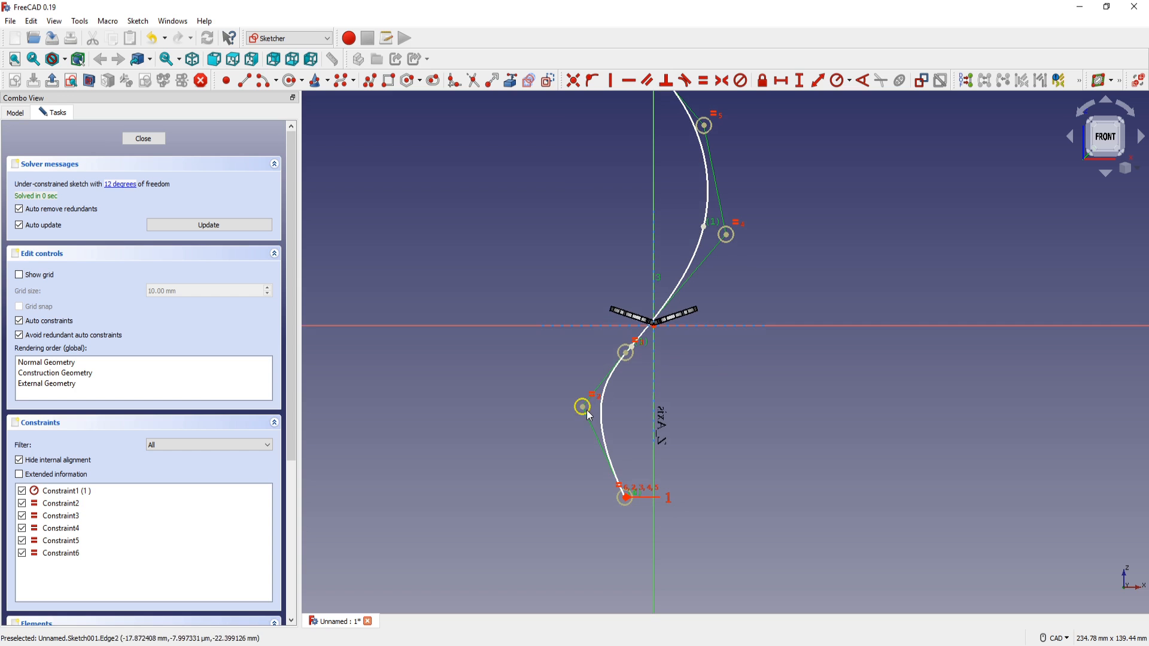
drag(590, 415, 590, 408)
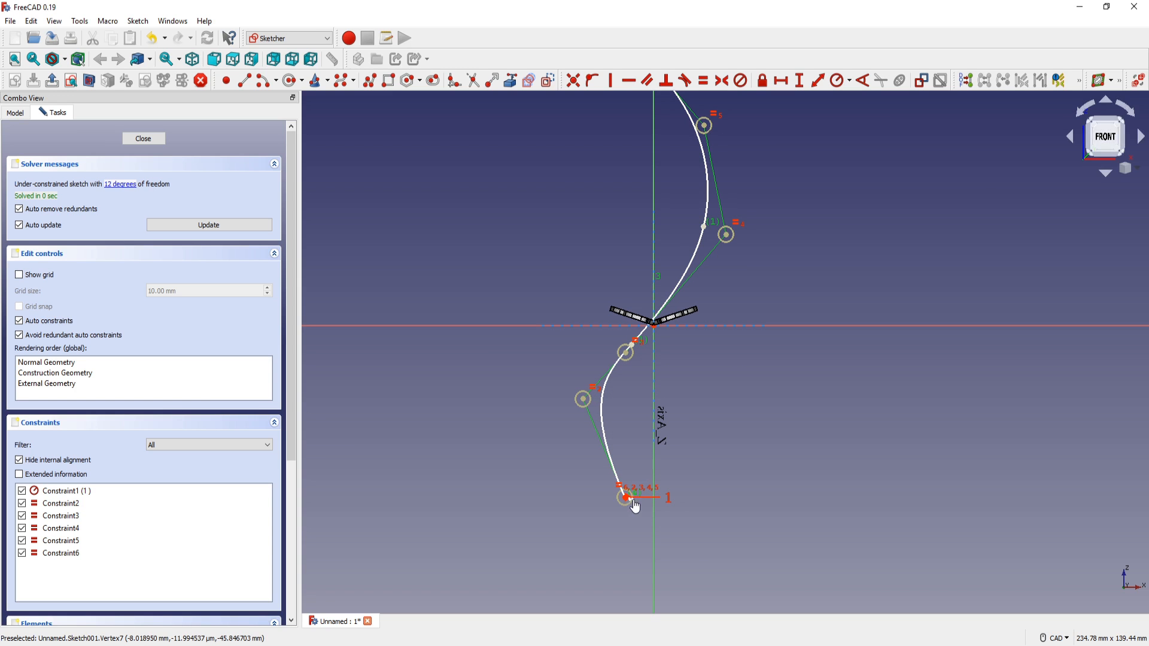
drag(636, 505, 640, 507)
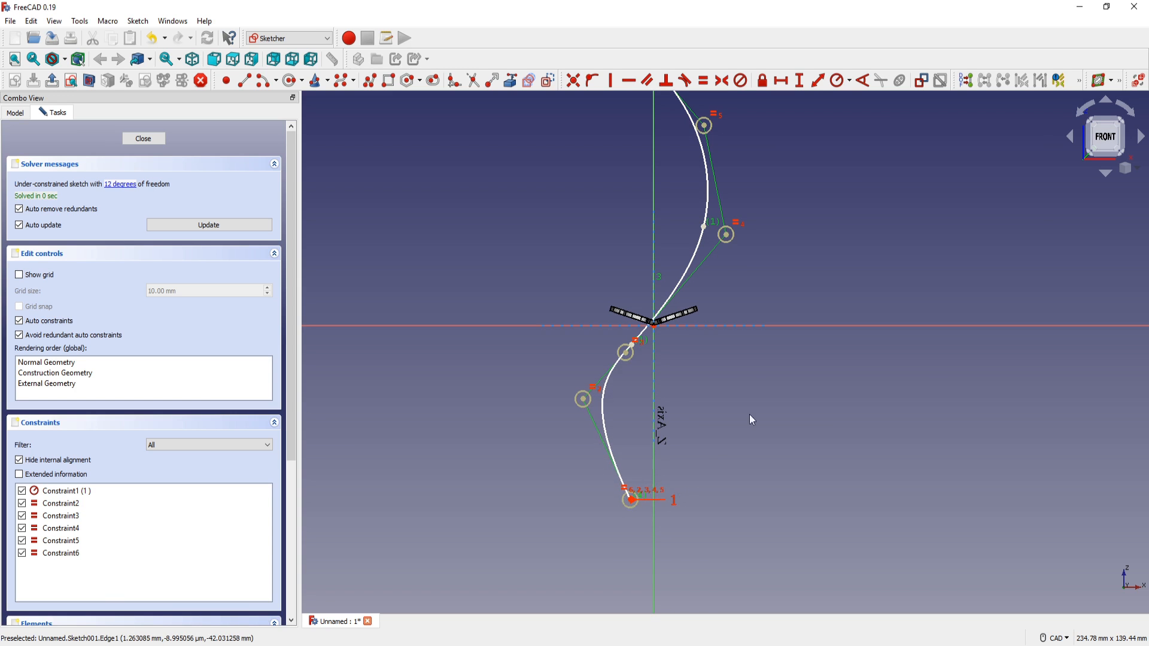
scroll(748, 395, down, 4)
middle_drag(744, 390, 713, 429)
key(Escape)
scroll(703, 404, up, 6)
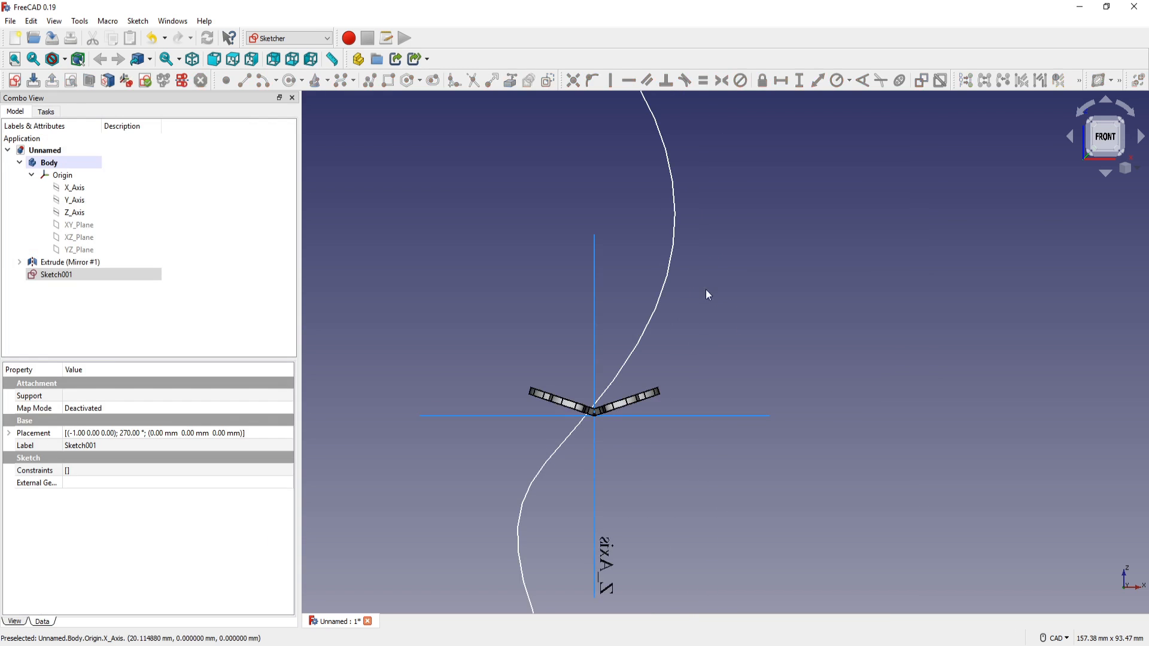
scroll(749, 324, down, 5)
click(480, 231)
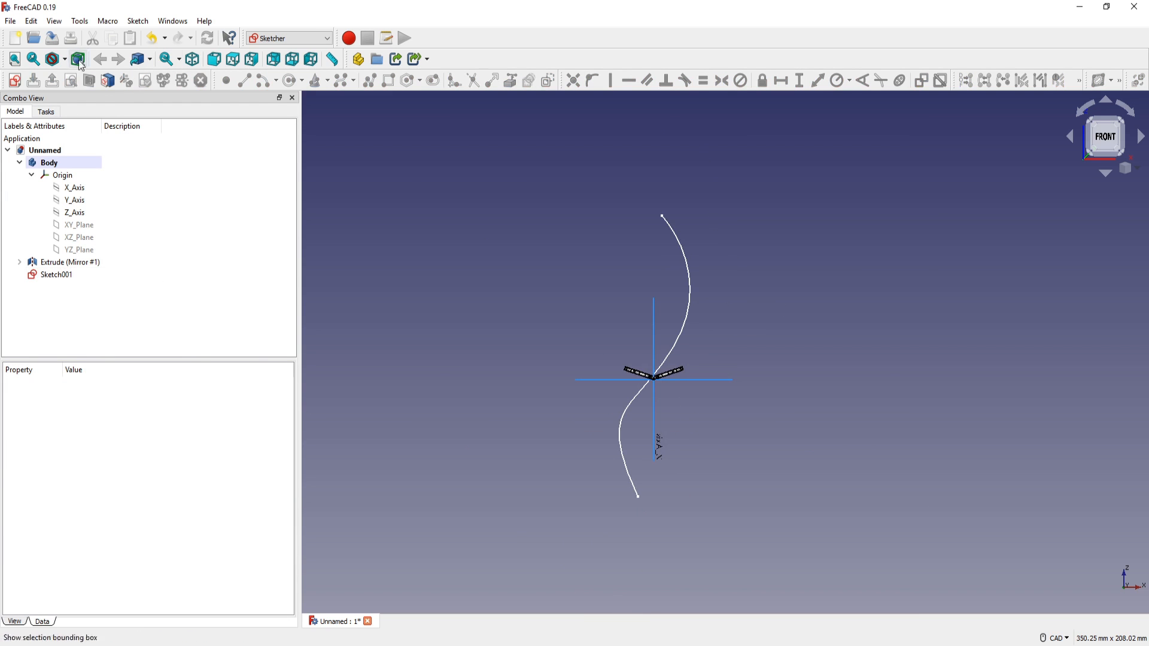
Create a sketch on the YZ plane, link the S-shaped curve as external geometry, and enable construction mode
click(14, 81)
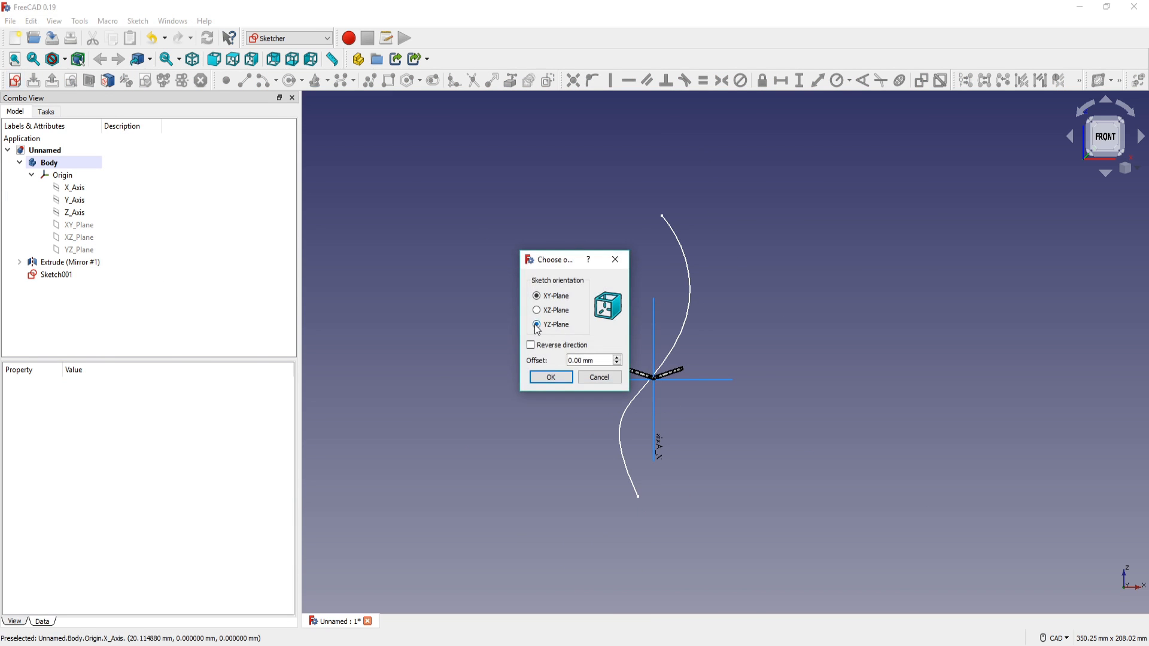
click(550, 377)
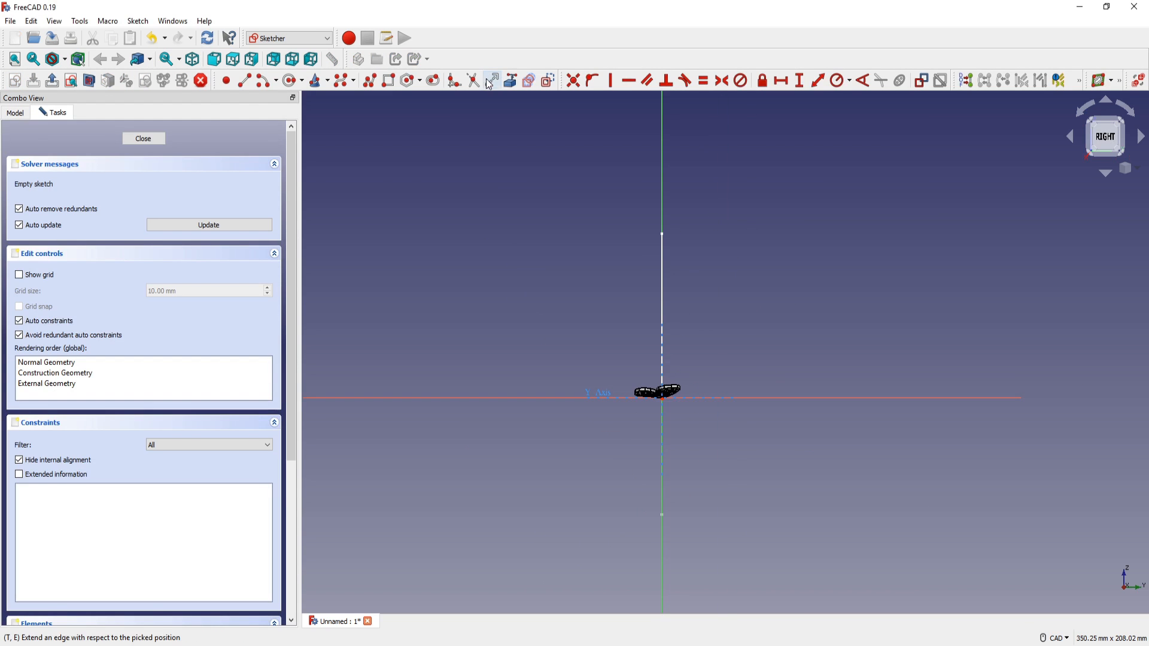
click(508, 82)
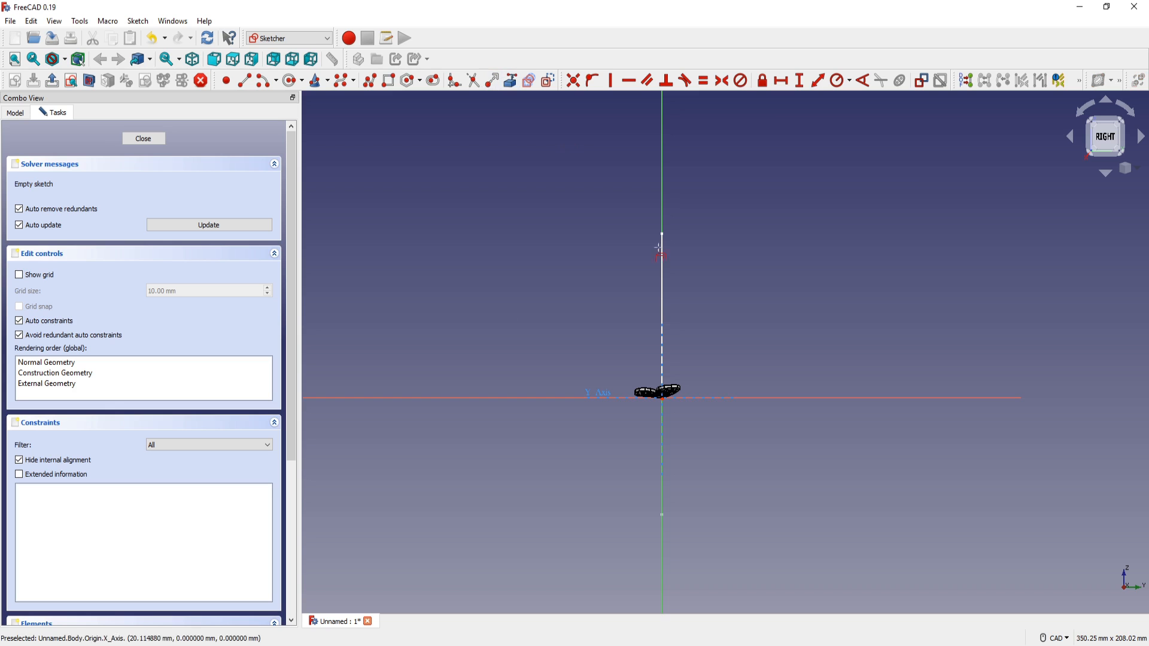
click(665, 294)
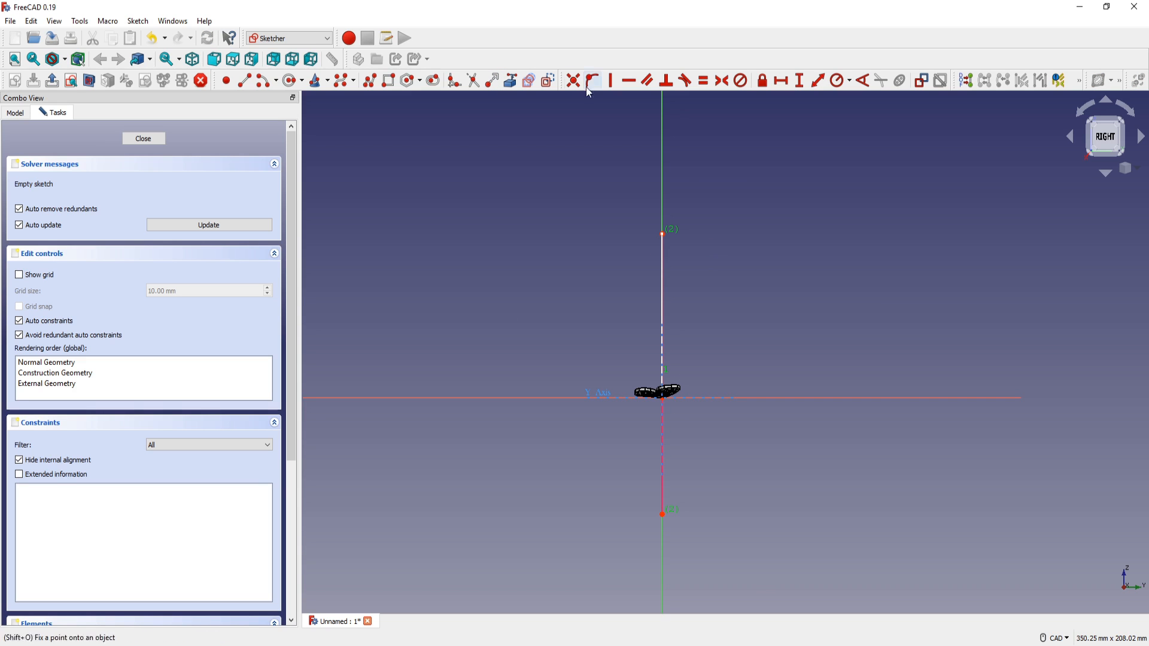
click(547, 81)
click(547, 81)
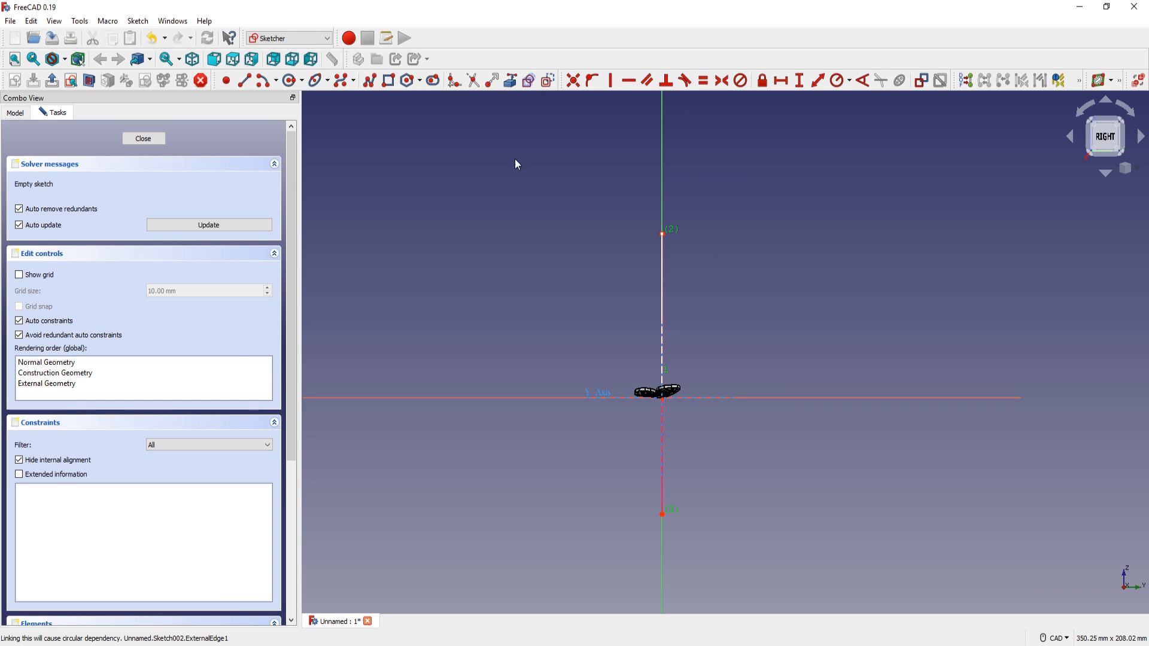
Draw horizontal construction lines from the linked curve's ends, about 44 mm outward at the upper end and 32 mm oppositely at the lower end
click(243, 80)
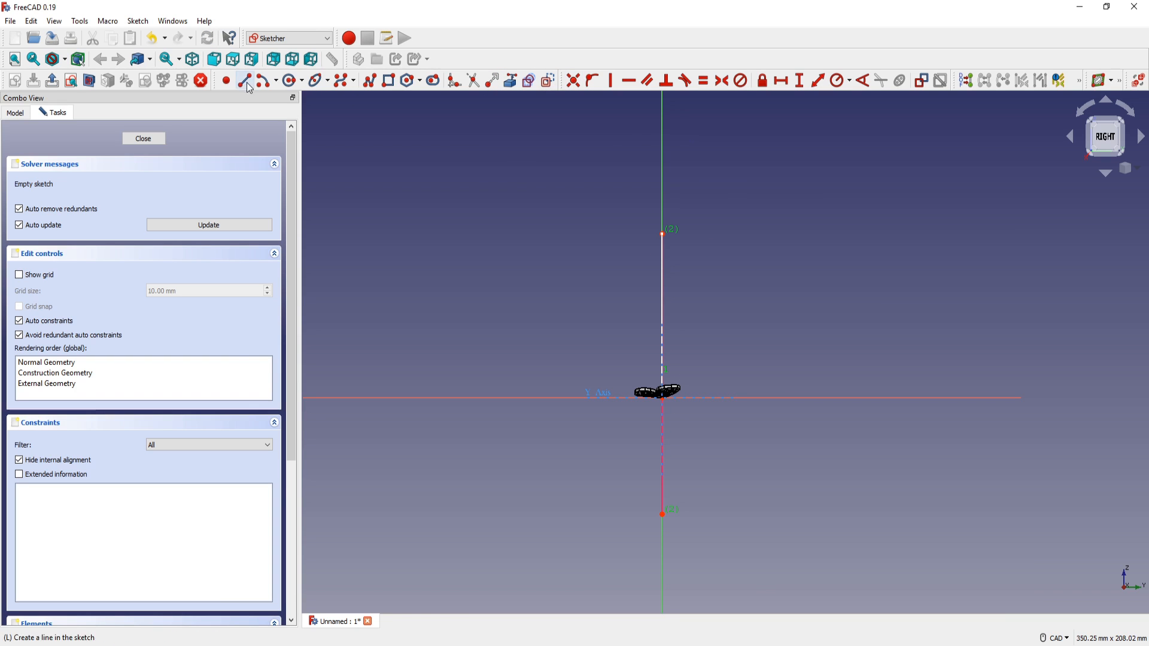
click(662, 234)
click(771, 234)
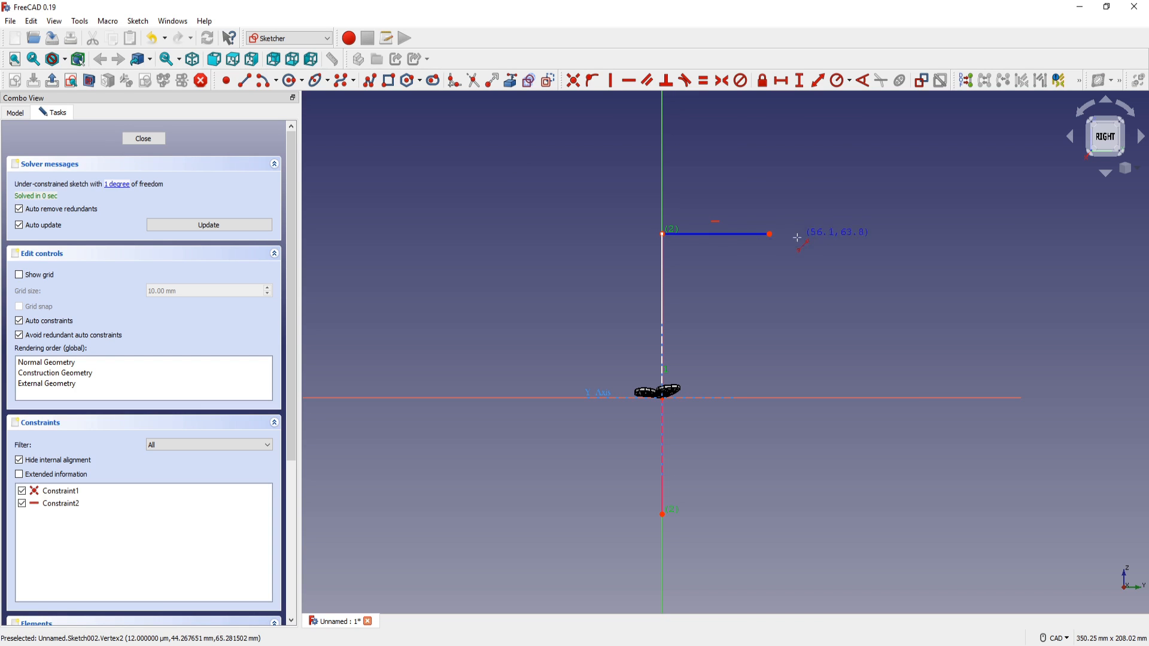
click(662, 514)
click(585, 514)
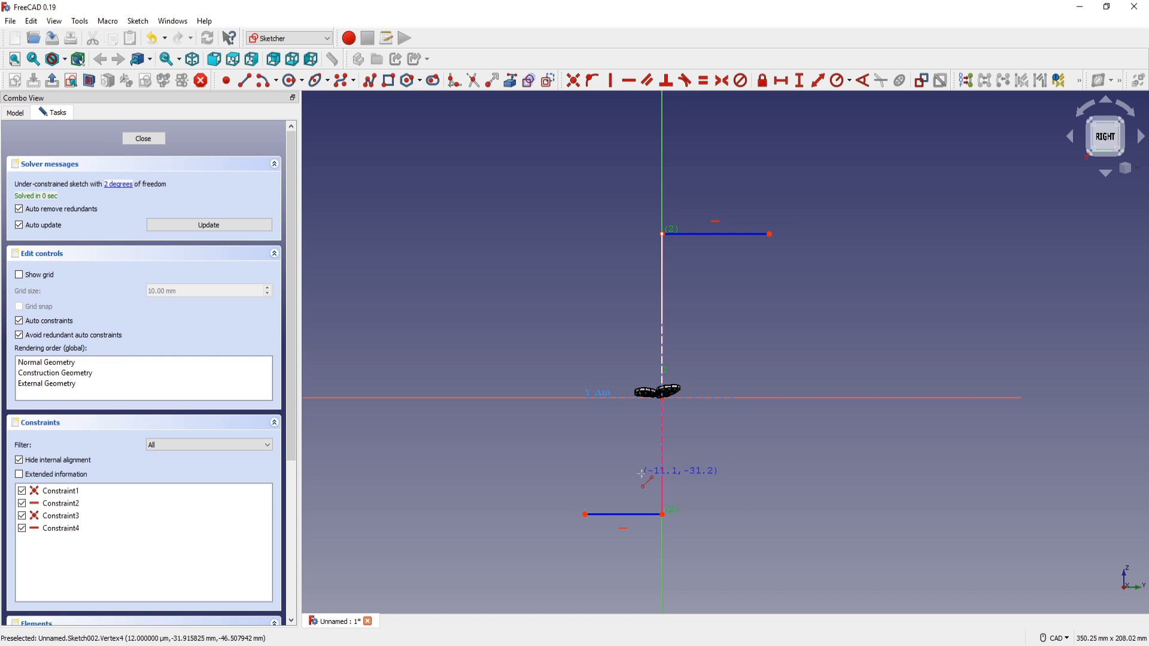
Sketch a B-spline in normal geometry mode with four control points, starting on the lower construction line and ending on the upper one
middle_drag(736, 346, 697, 362)
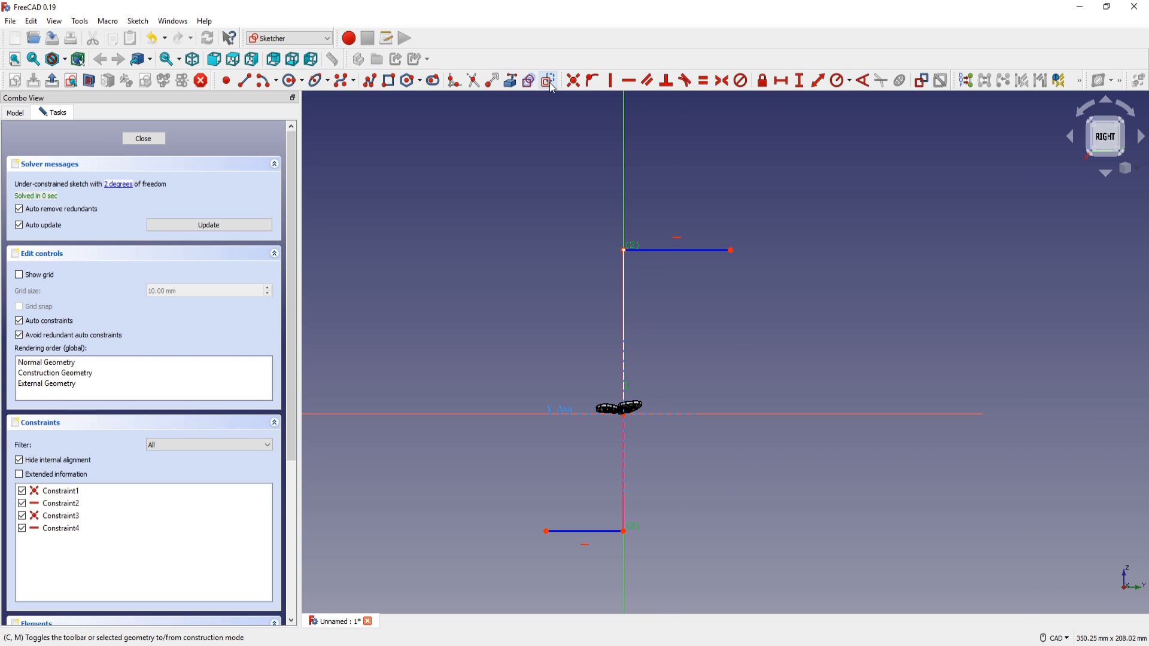
key(a)
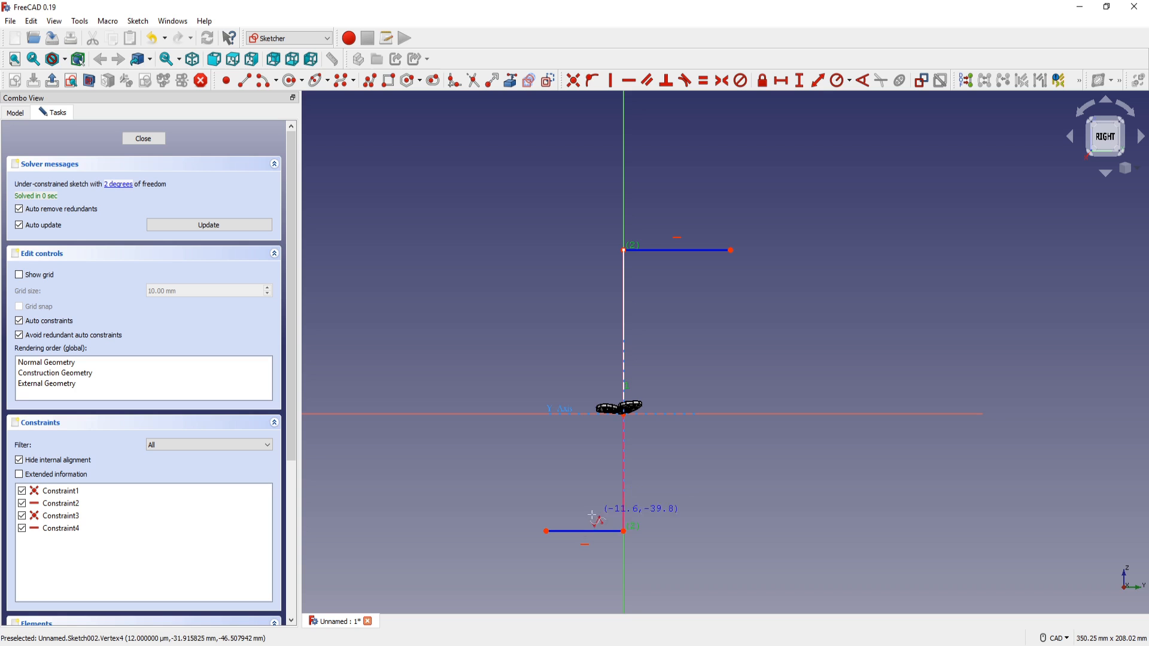
click(588, 531)
click(565, 456)
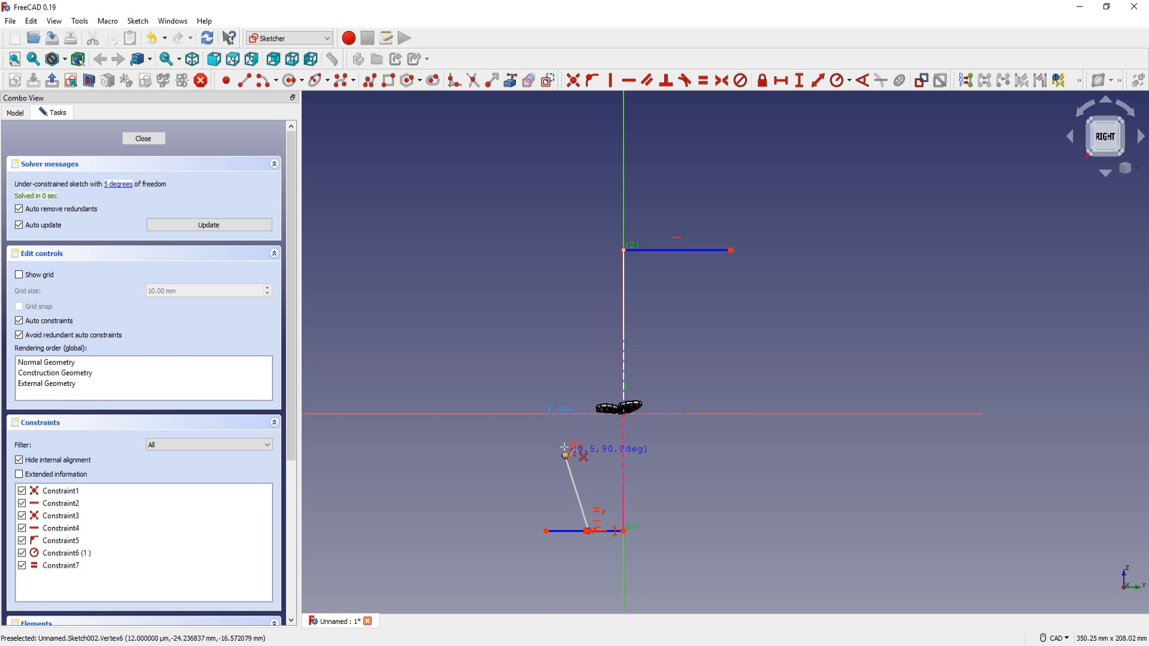
click(597, 335)
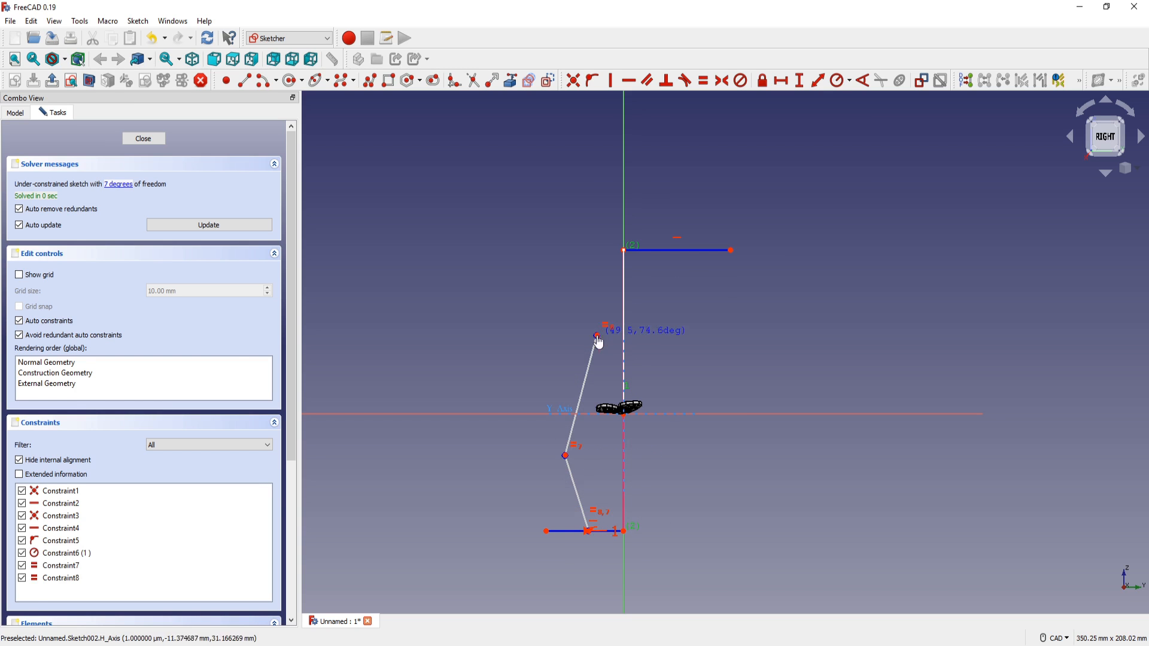
click(672, 249)
right_click(692, 241)
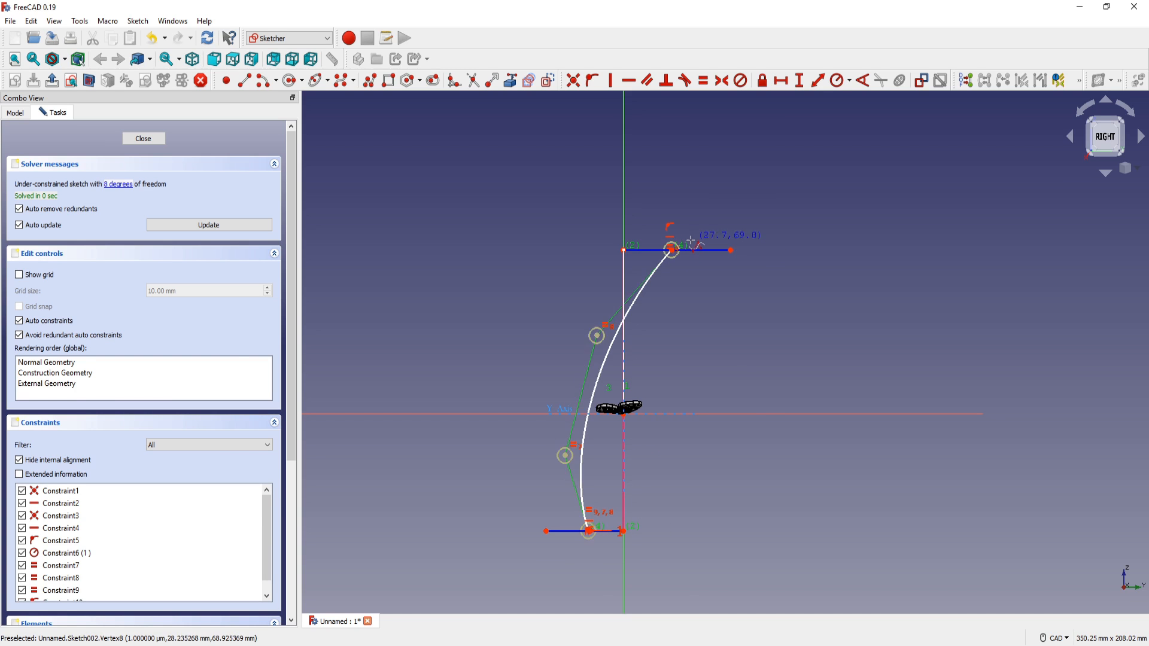
Move both B-spline ends along their construction lines closer to the vertical axis, and close the sketch
drag(672, 251, 646, 256)
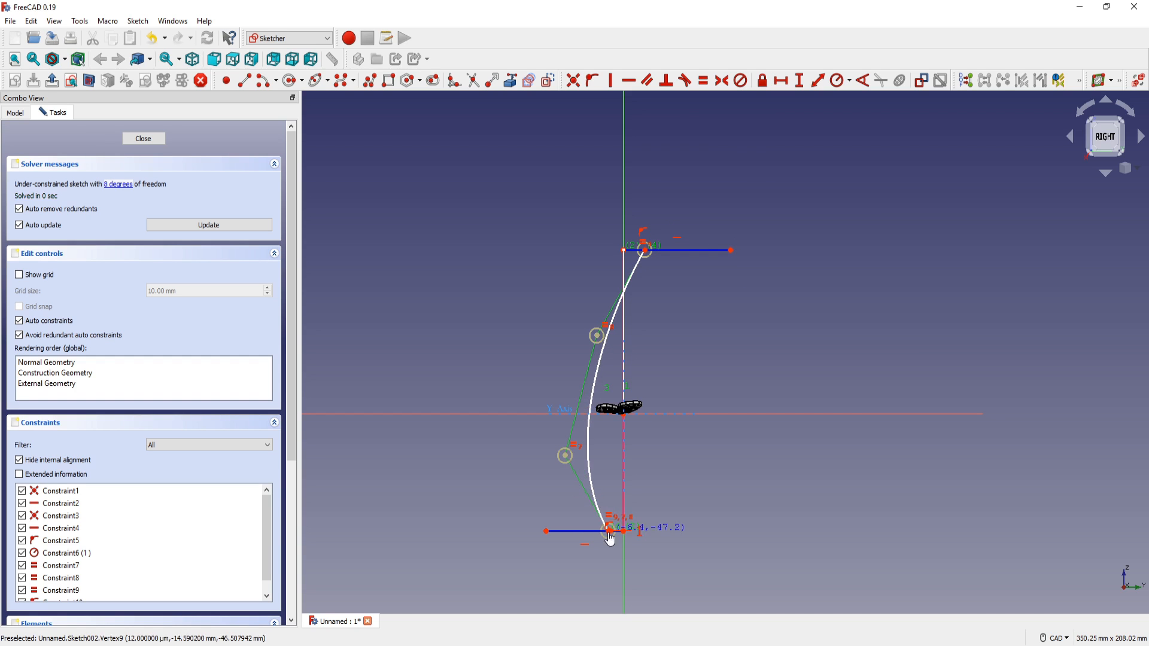
key(Escape)
scroll(595, 284, down, 3)
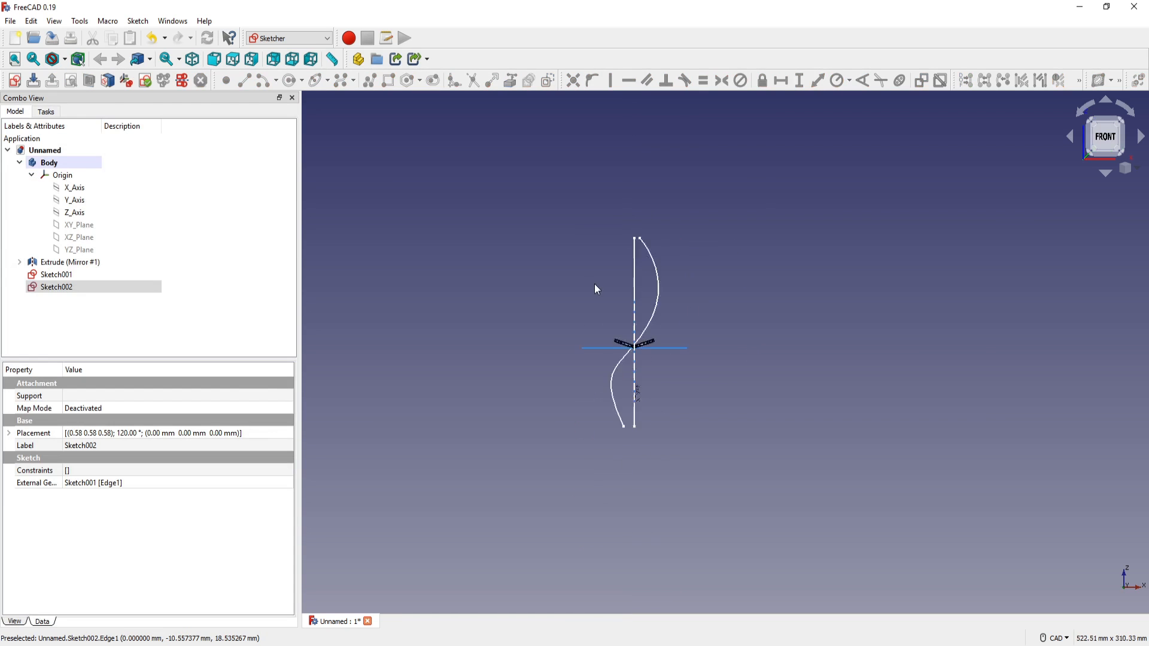
Switch to the Curves workbench and combine Sketch001 and Sketch002 into a mixed curve
click(328, 38)
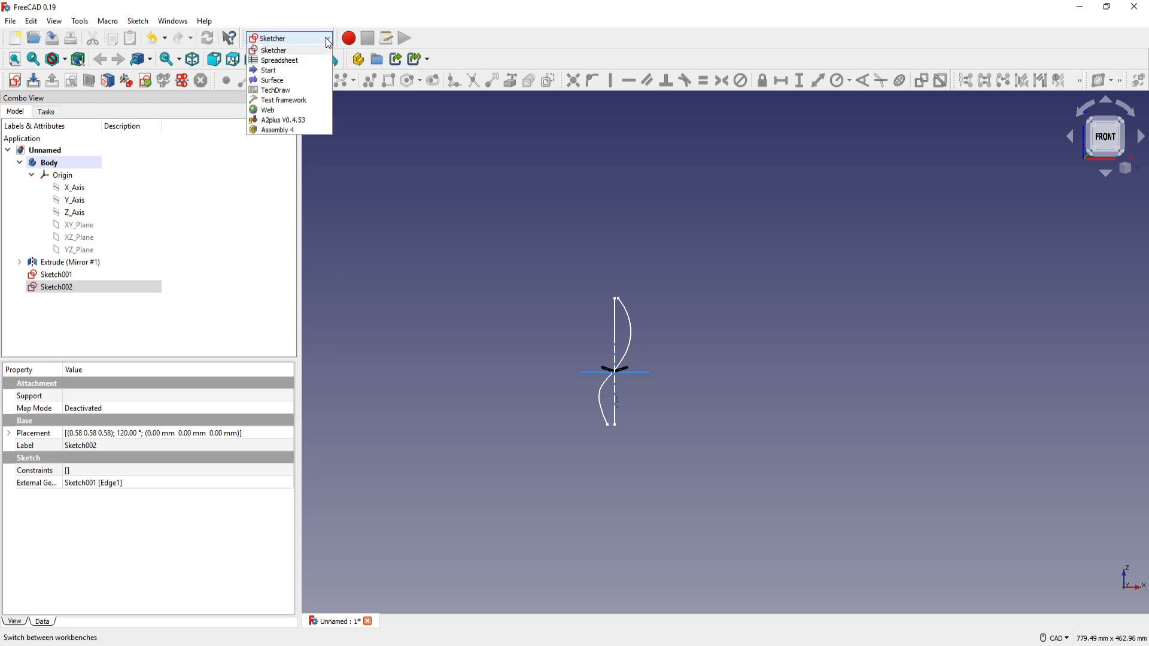
click(281, 80)
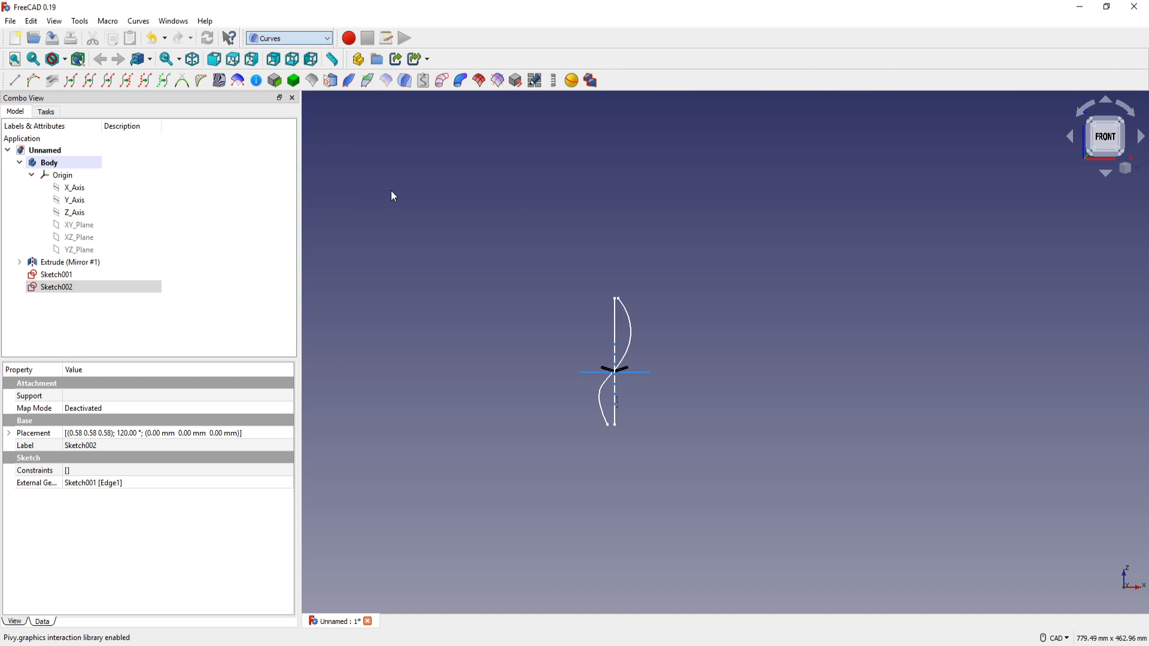
click(429, 231)
click(67, 276)
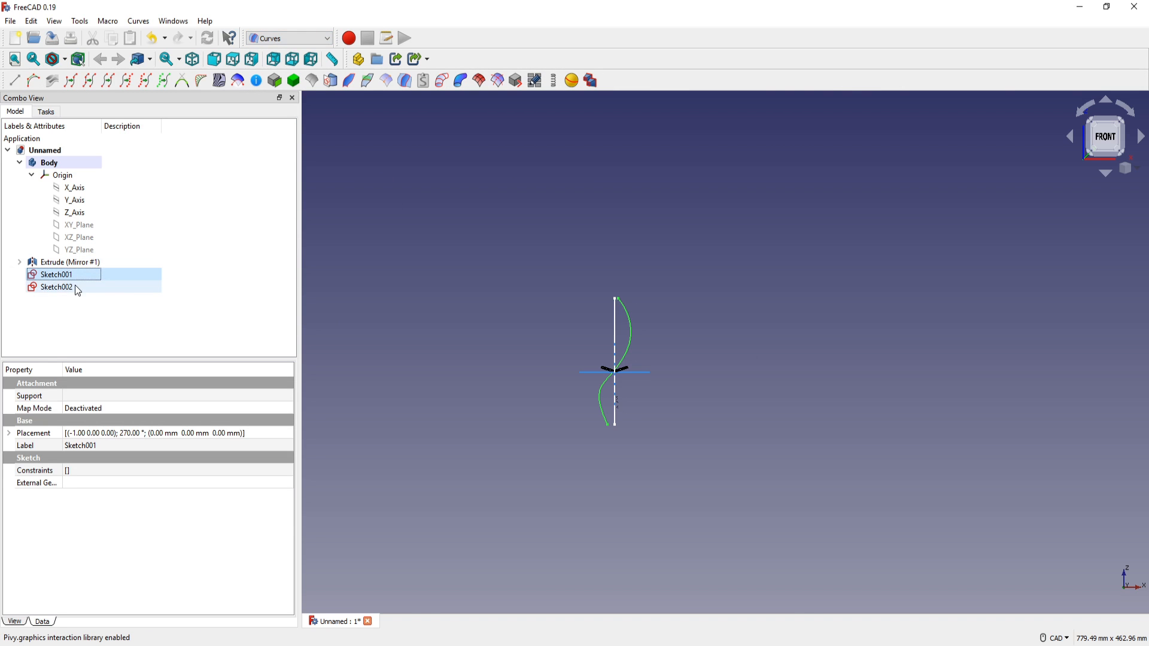
ctrl+click(68, 288)
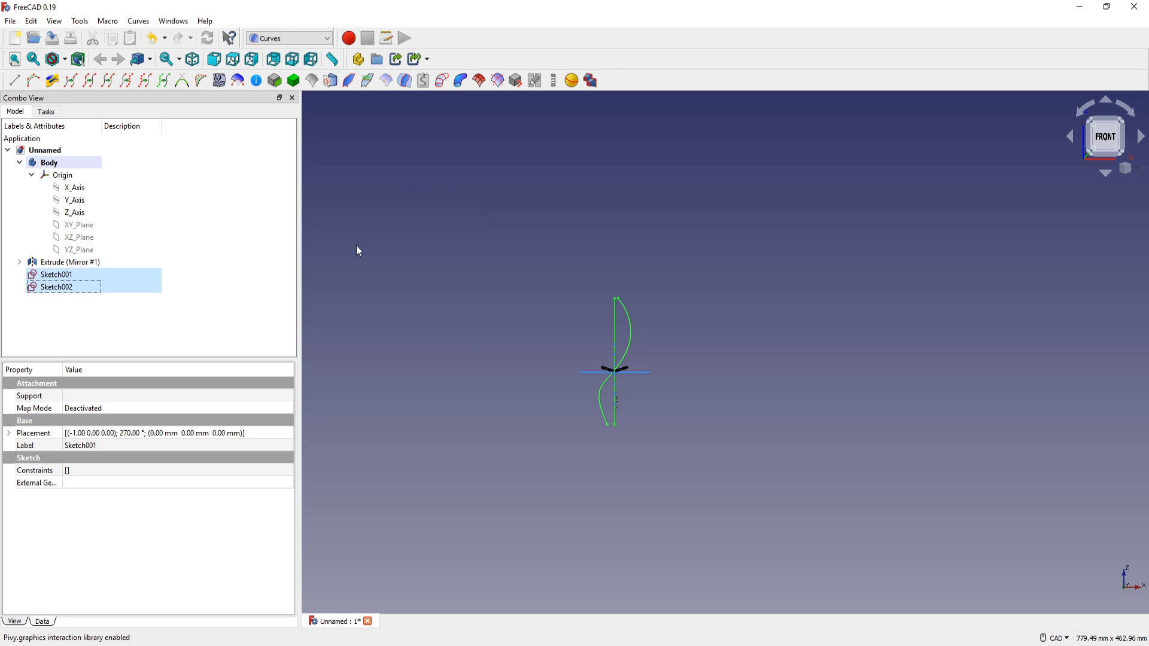
click(53, 82)
Examine the mixed curve's three-dimensional shape around the butterfly from several angles
scroll(647, 404, up, 4)
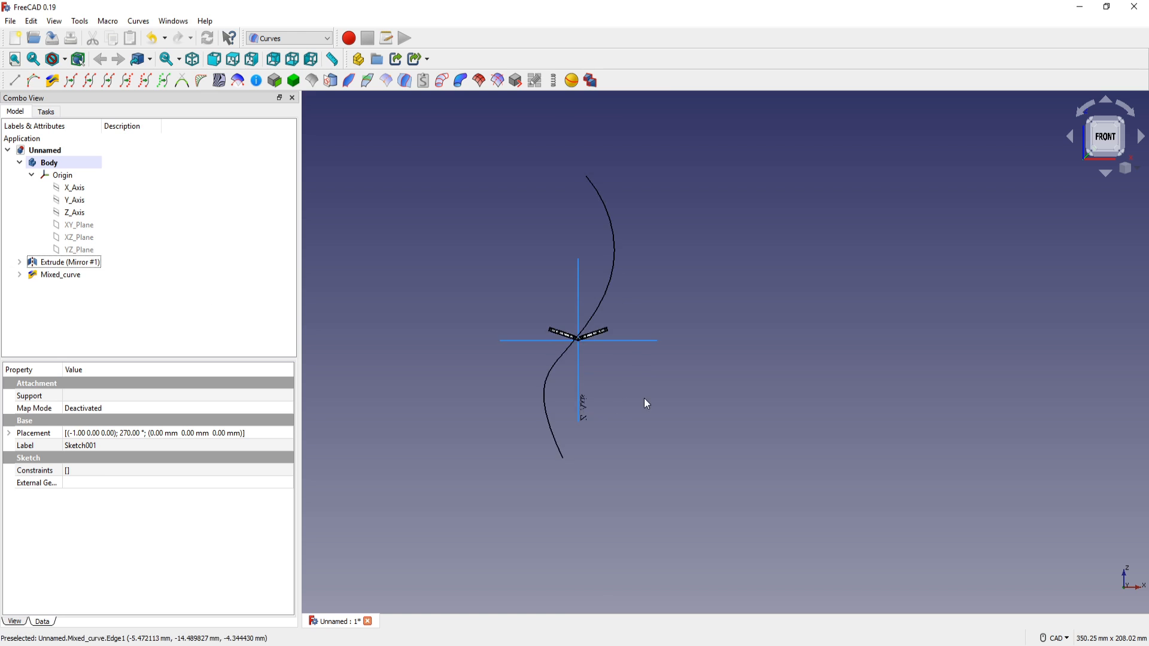
middle_drag(644, 236, 723, 335)
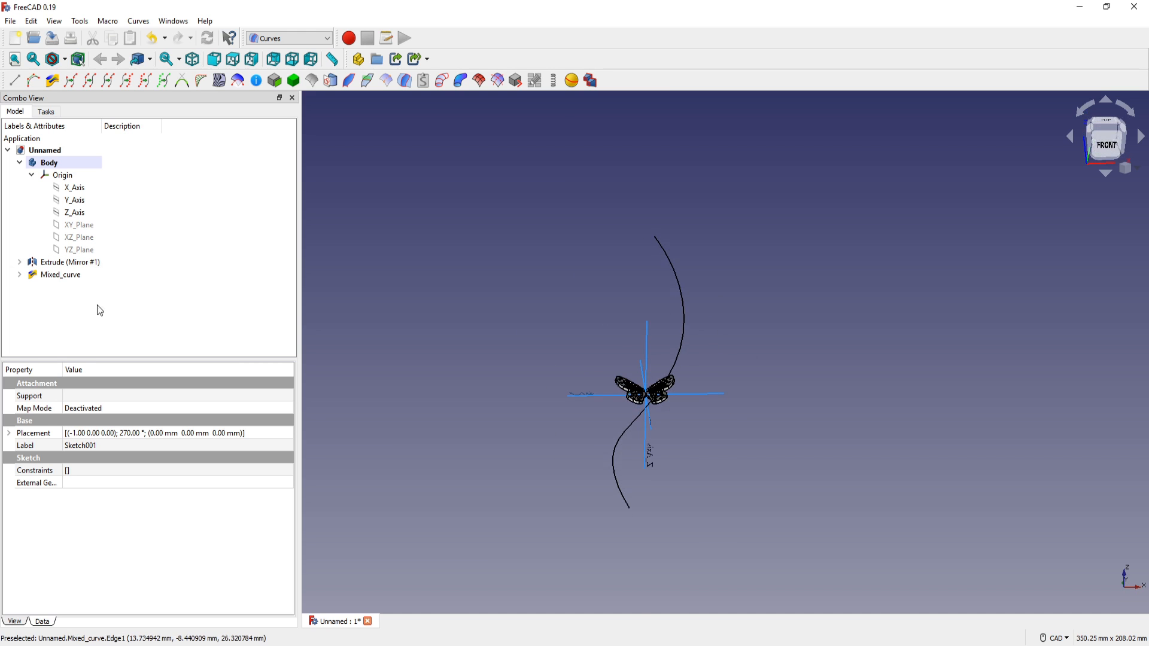
middle_drag(674, 365, 656, 341)
middle_drag(715, 418, 645, 384)
click(731, 311)
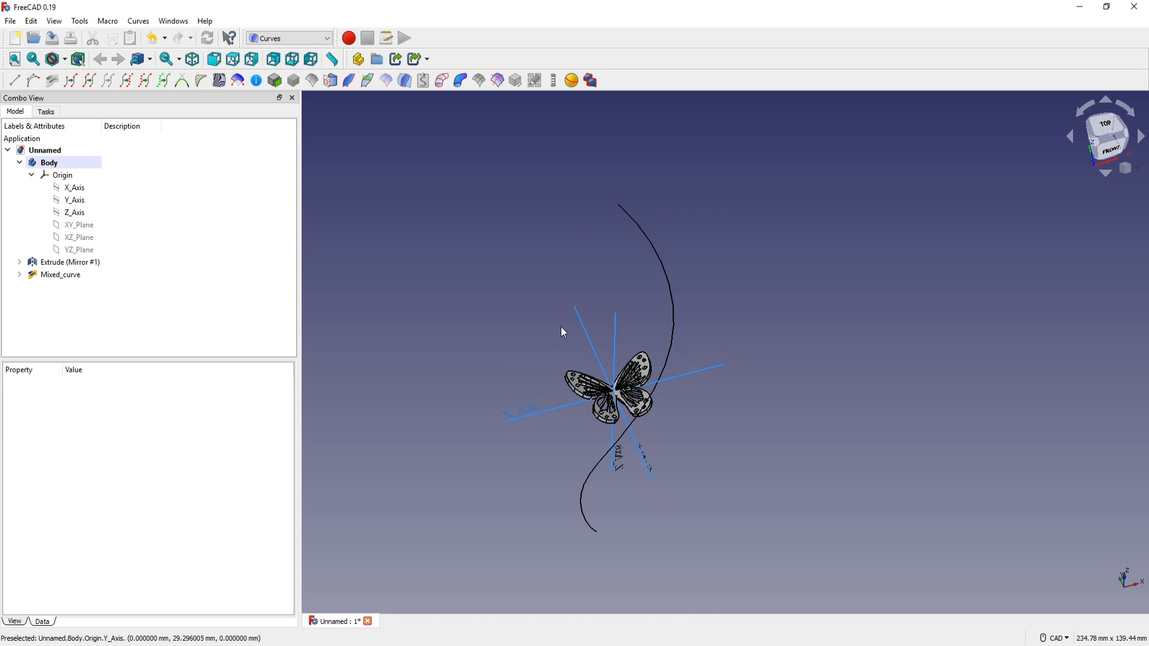
middle_drag(562, 326, 566, 285)
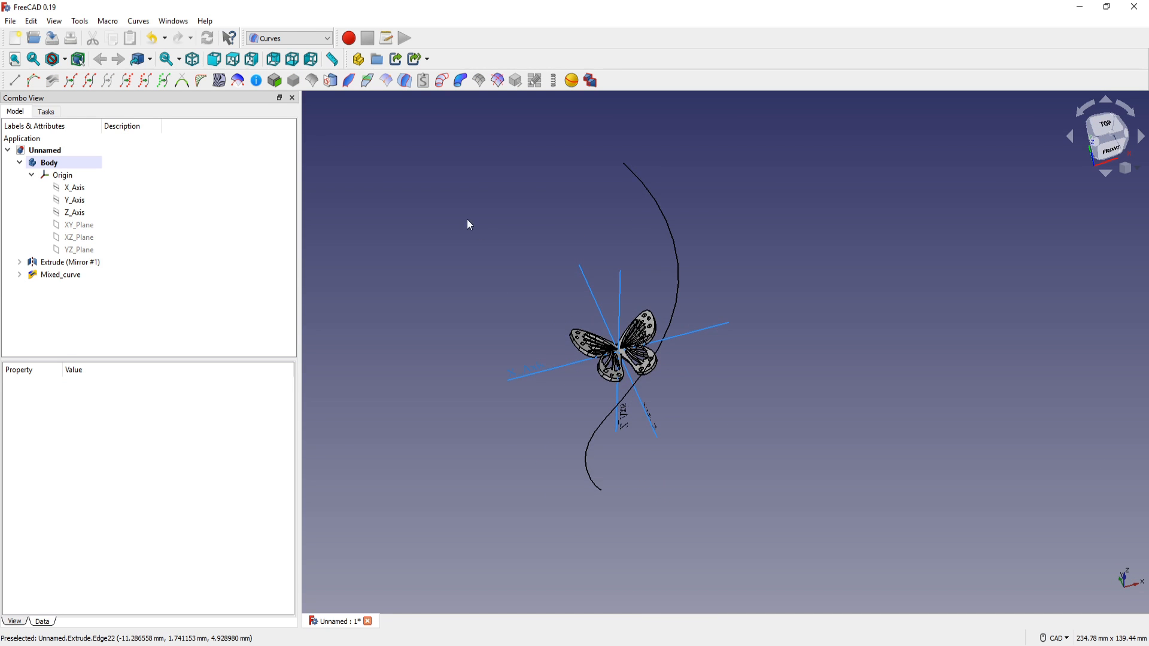
middle_drag(467, 224, 461, 267)
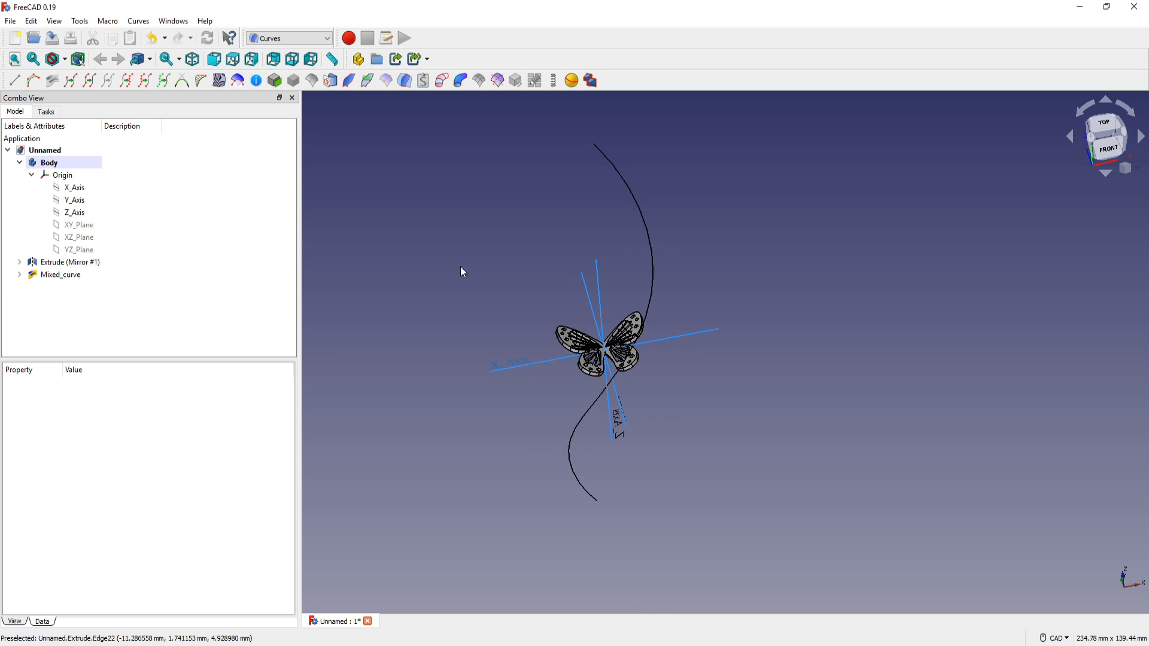
Switch to the Draft workbench and upgrade both butterfly wings, Extrude and its mirror, twice into a single solid
click(326, 38)
click(291, 85)
click(20, 263)
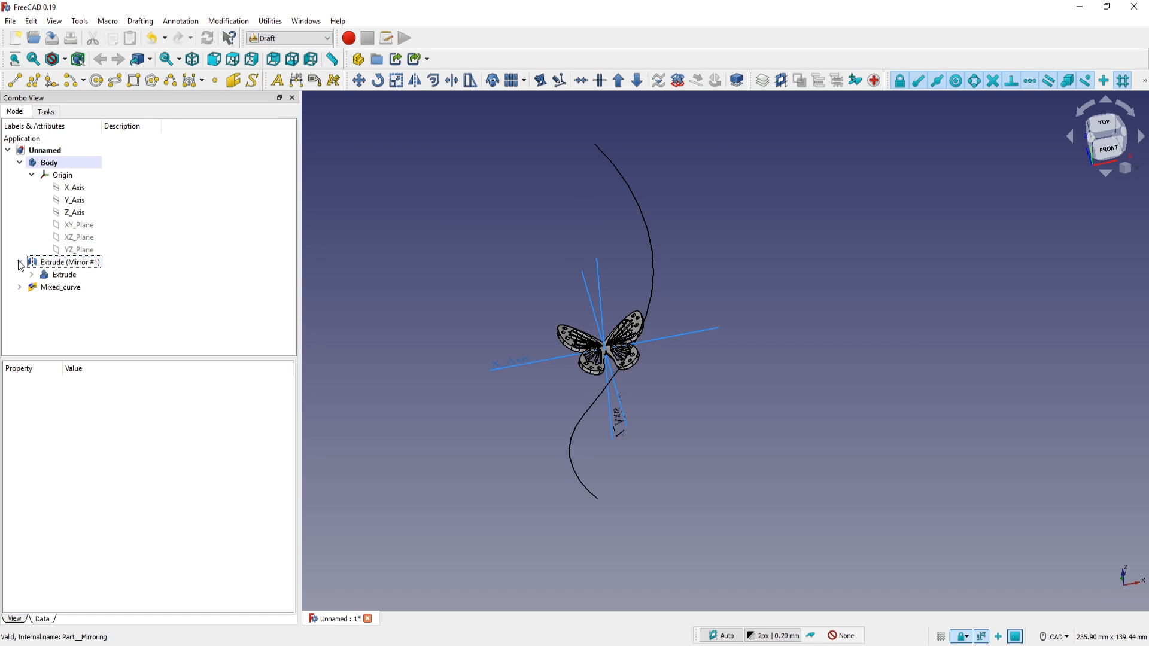
click(61, 266)
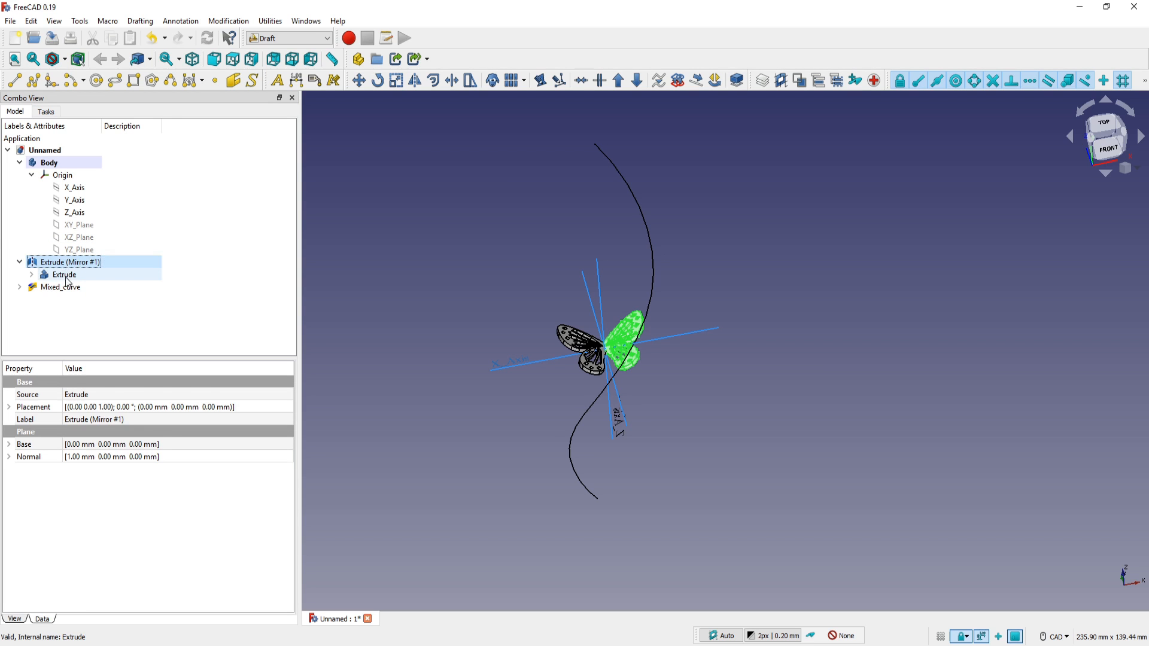
ctrl+click(66, 276)
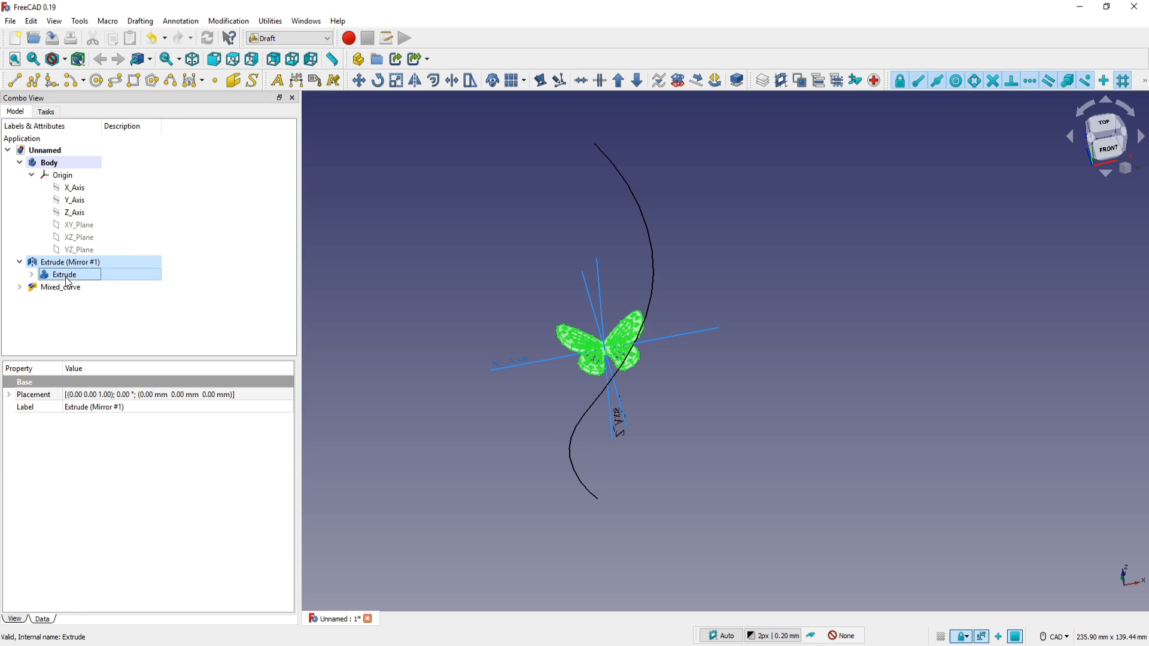
click(619, 82)
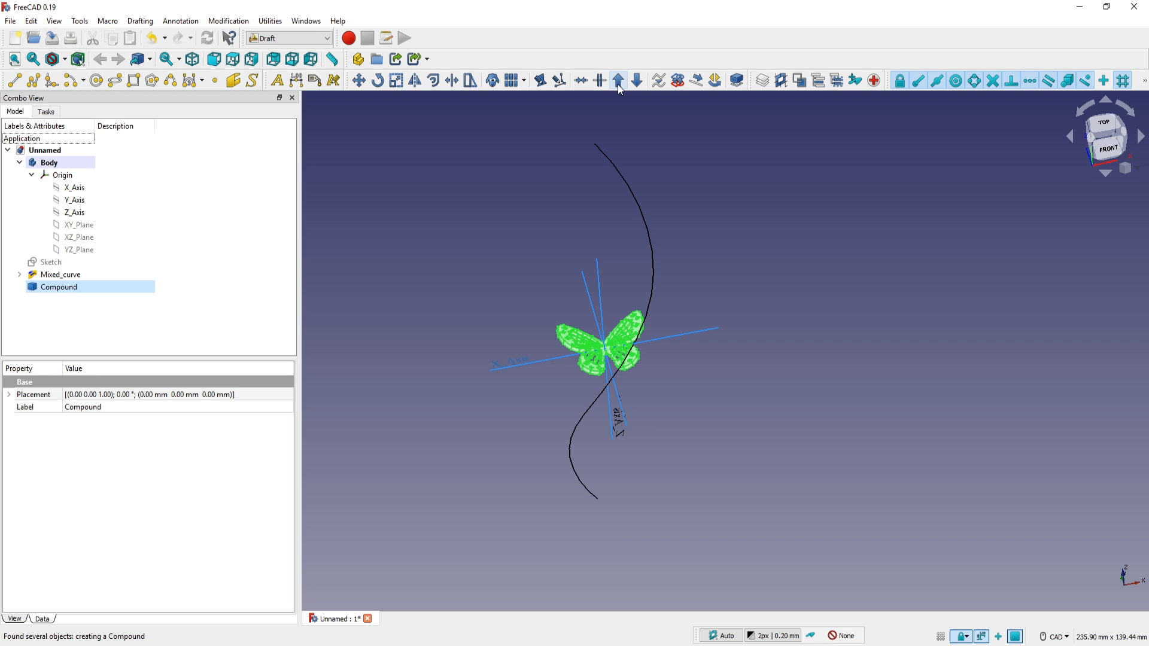
click(618, 83)
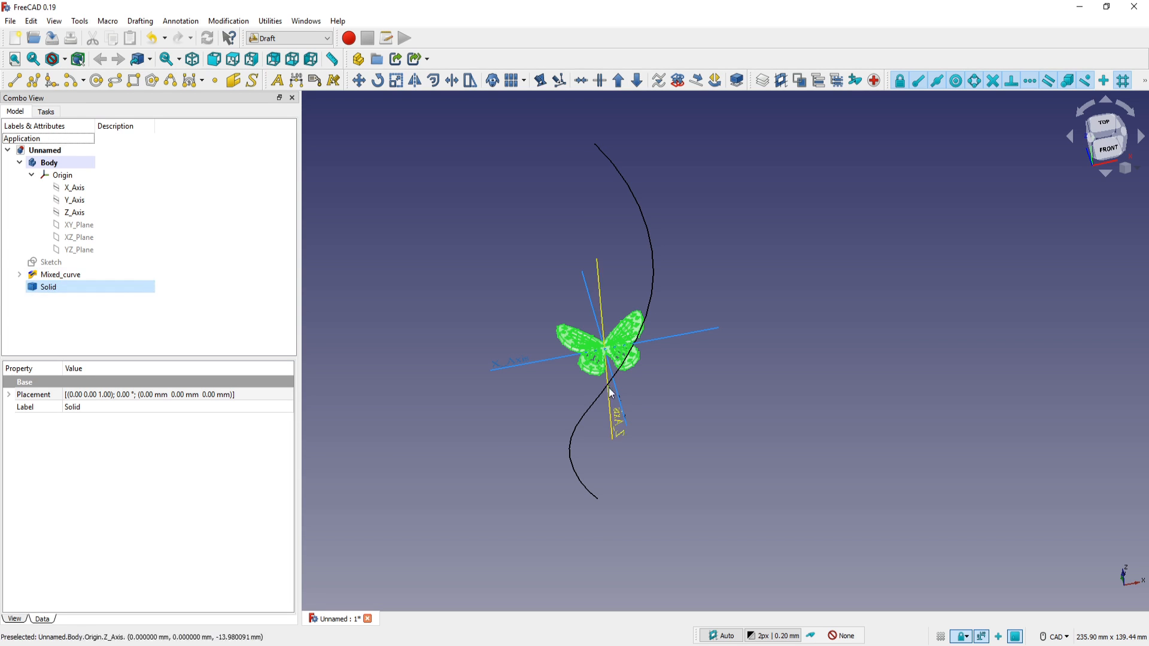
Create a path array of the butterfly solid along the mixed curve
ctrl+click(65, 279)
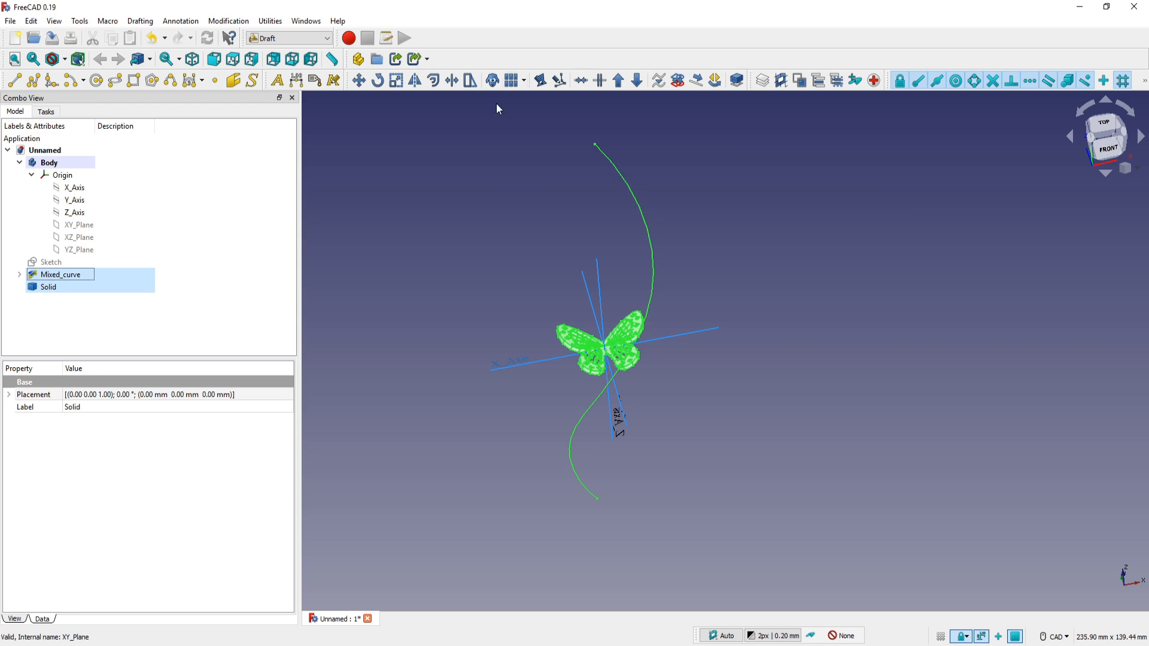
click(523, 81)
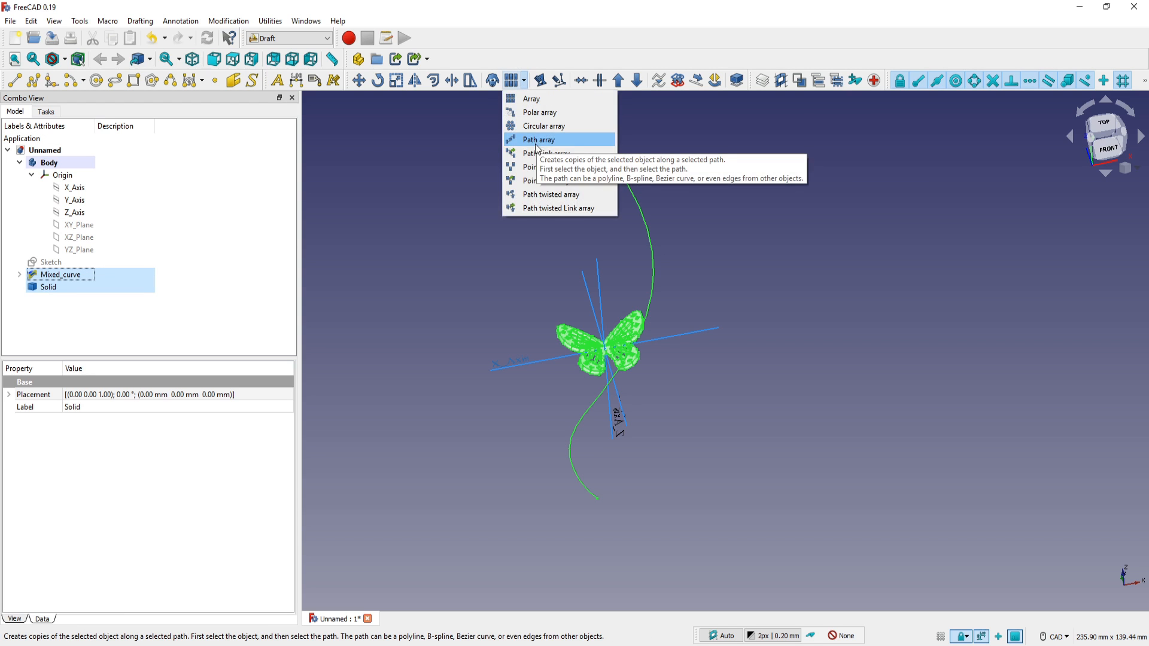
click(555, 141)
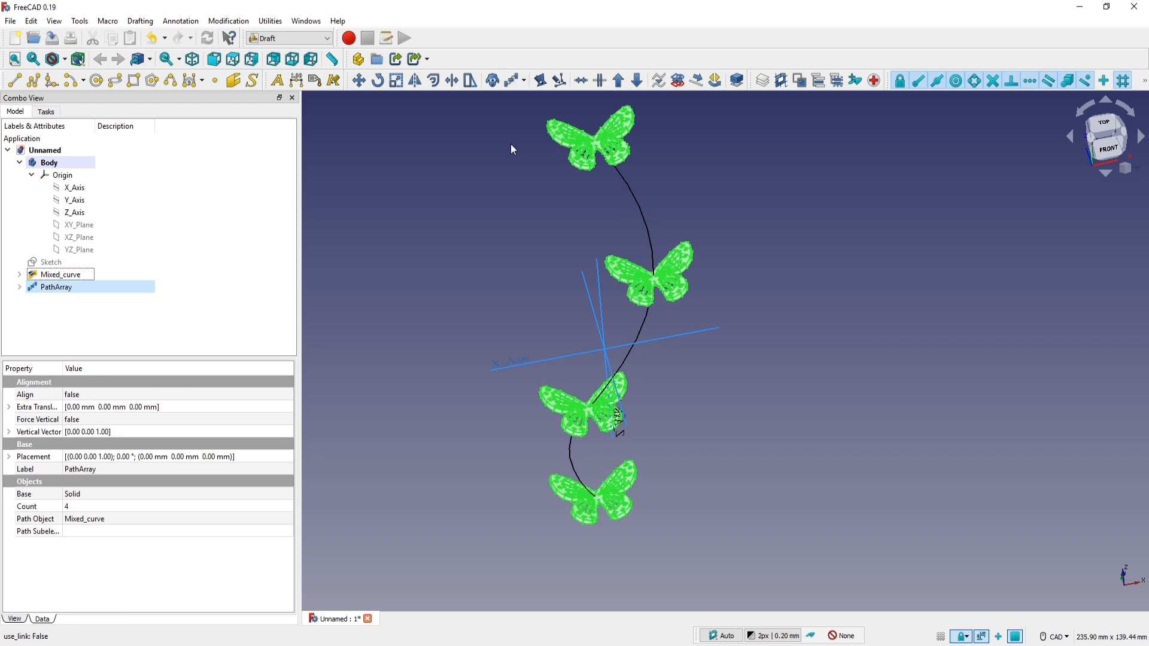
middle_drag(450, 296, 520, 233)
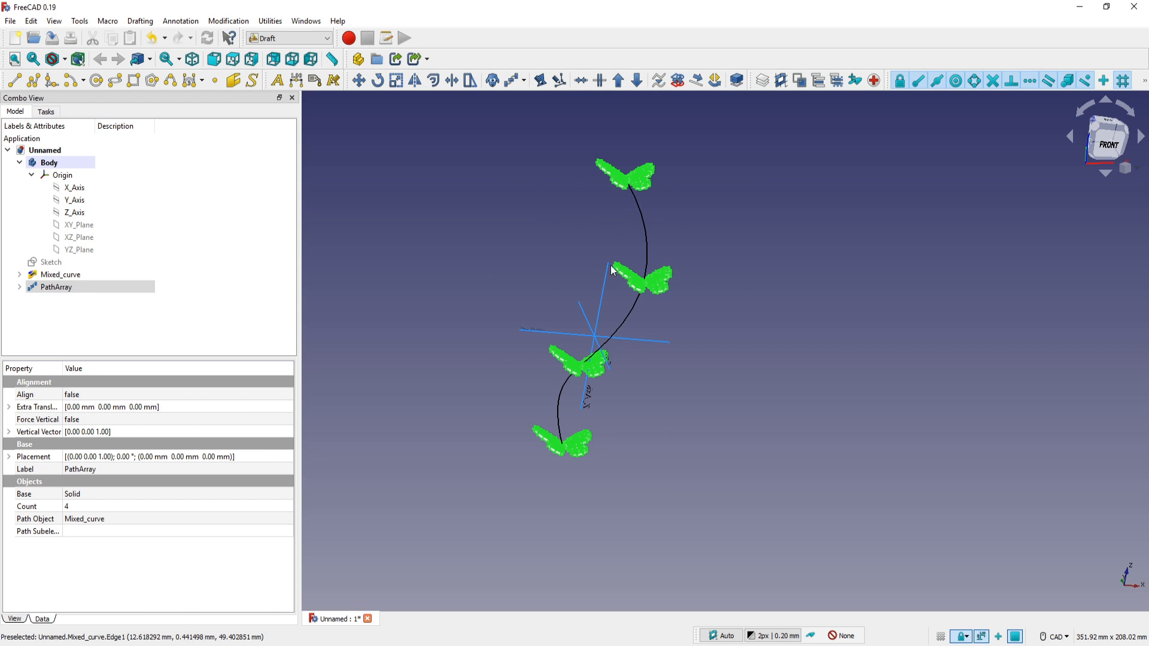
Set the butterfly path array's Align property to true so the copies follow the mixed curve
click(146, 397)
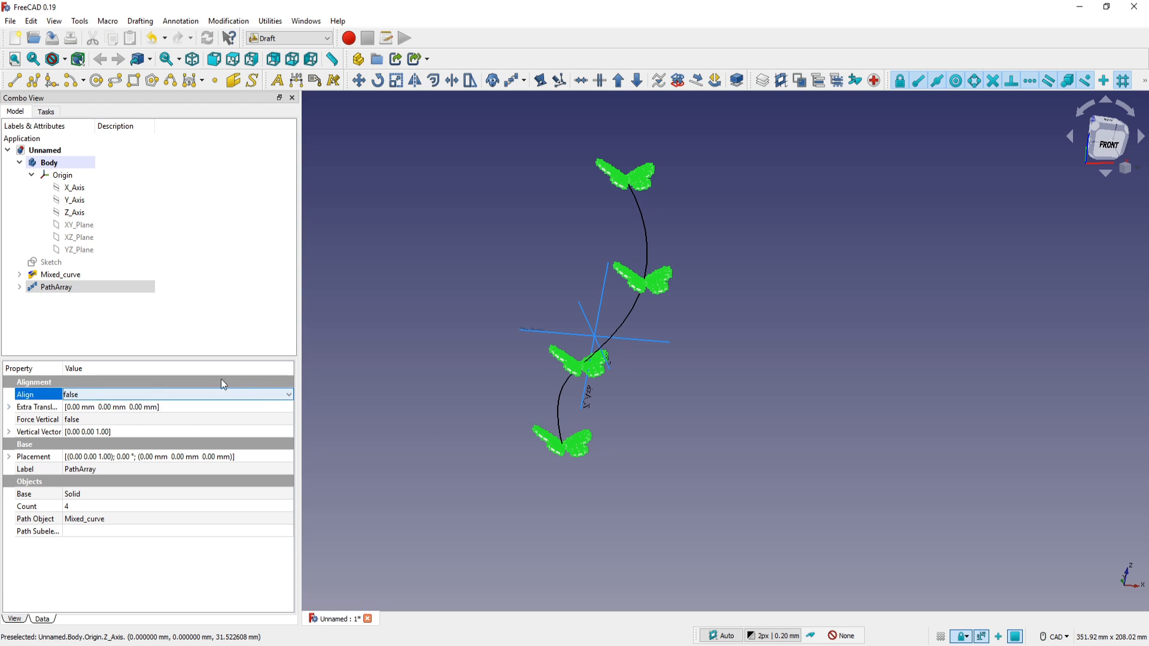
click(264, 394)
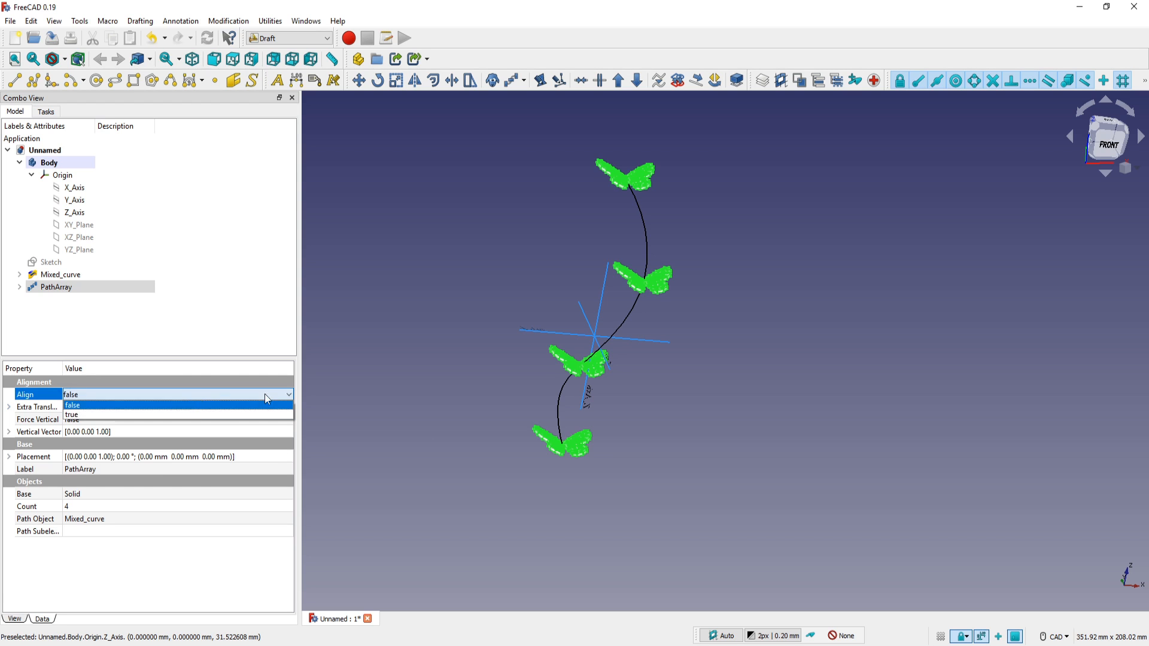
click(185, 413)
mouse_move(463, 442)
middle_down()
mouse_move(597, 456)
mouse_move(533, 427)
mouse_move(465, 457)
middle_up()
scroll(465, 457, up, 4)
middle_drag(457, 405, 516, 386)
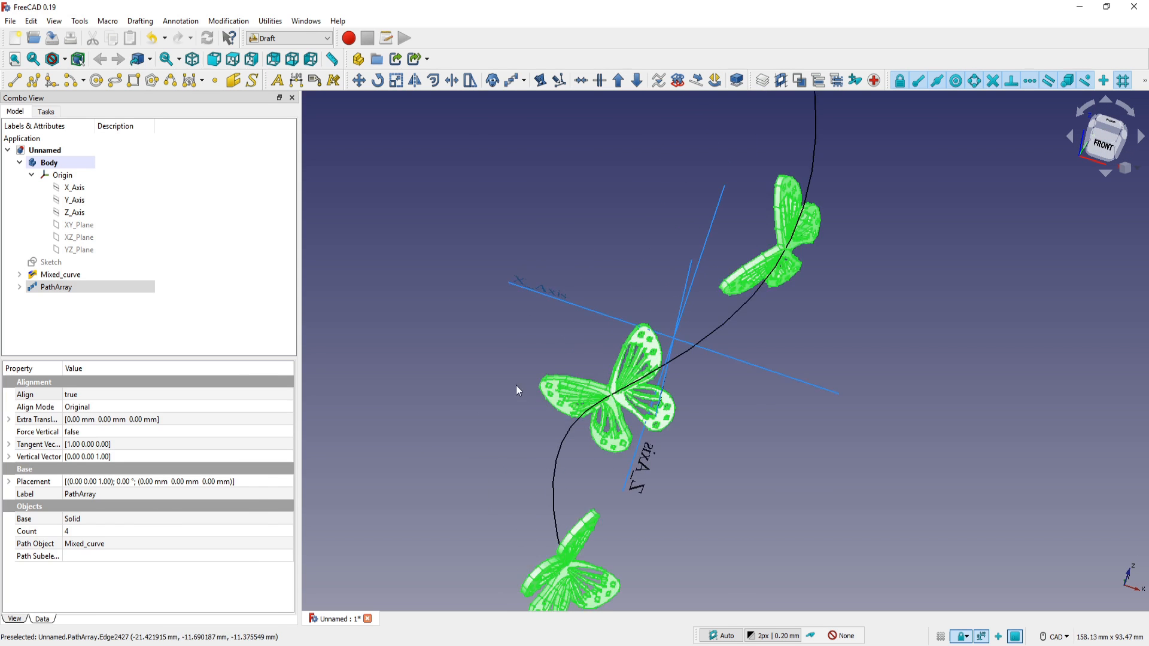
scroll(517, 385, down, 2)
middle_drag(587, 311, 580, 355)
middle_drag(548, 283, 536, 311)
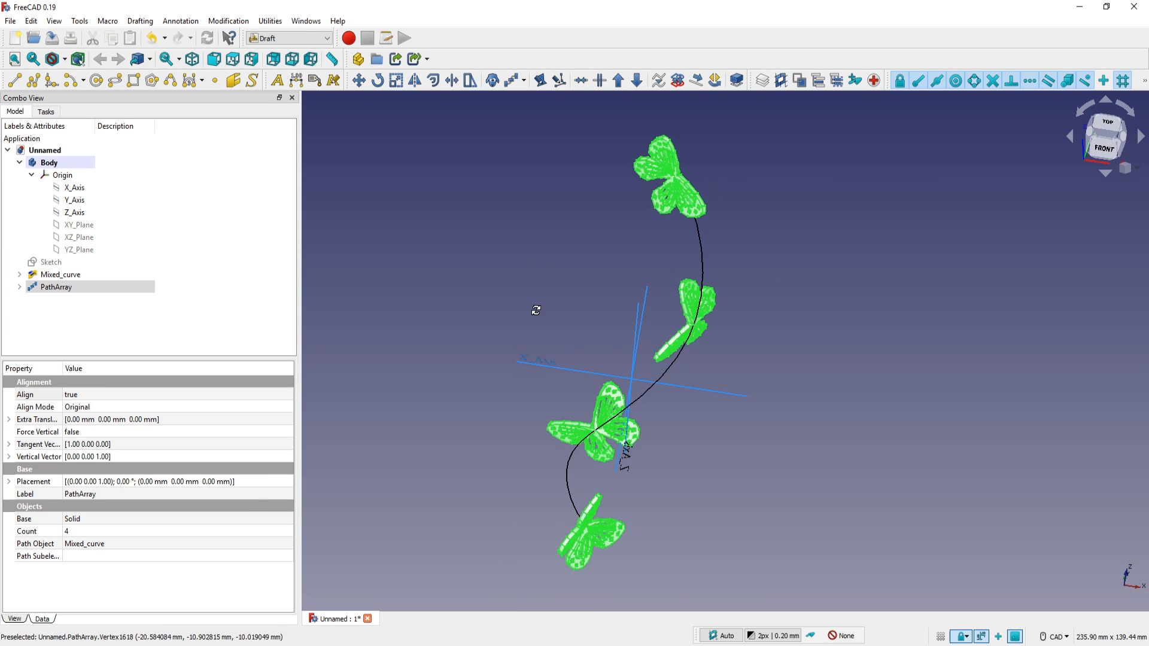
middle_drag(589, 339, 574, 301)
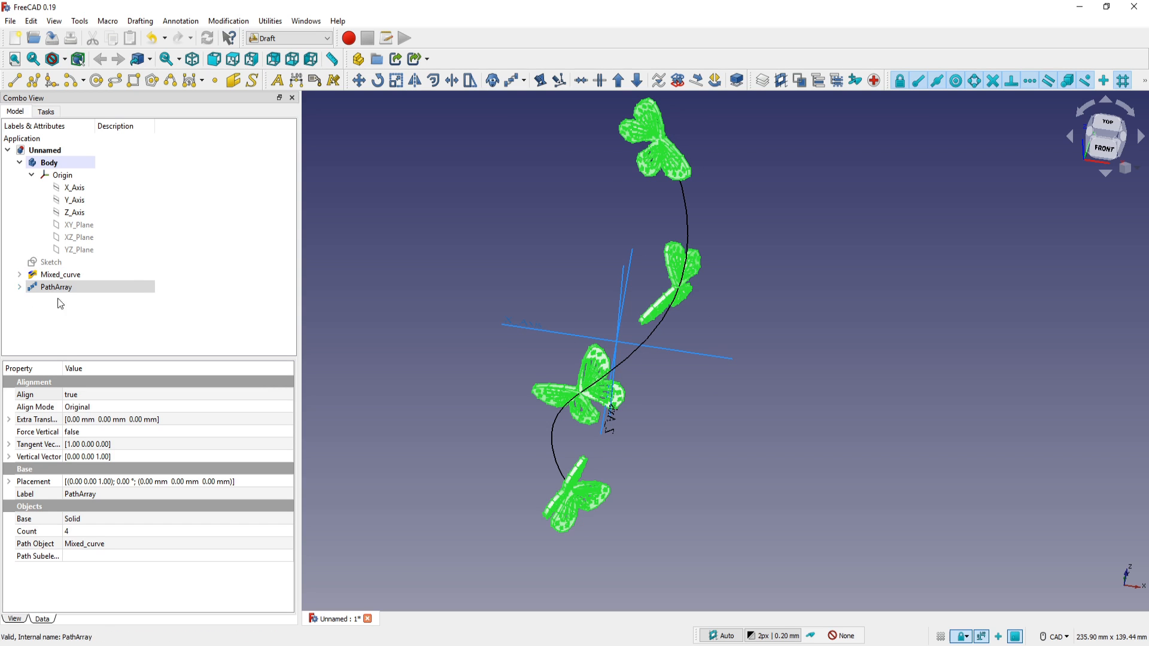
Hide the butterfly path array and look at the finished fluture_7 model for reference
key(space)
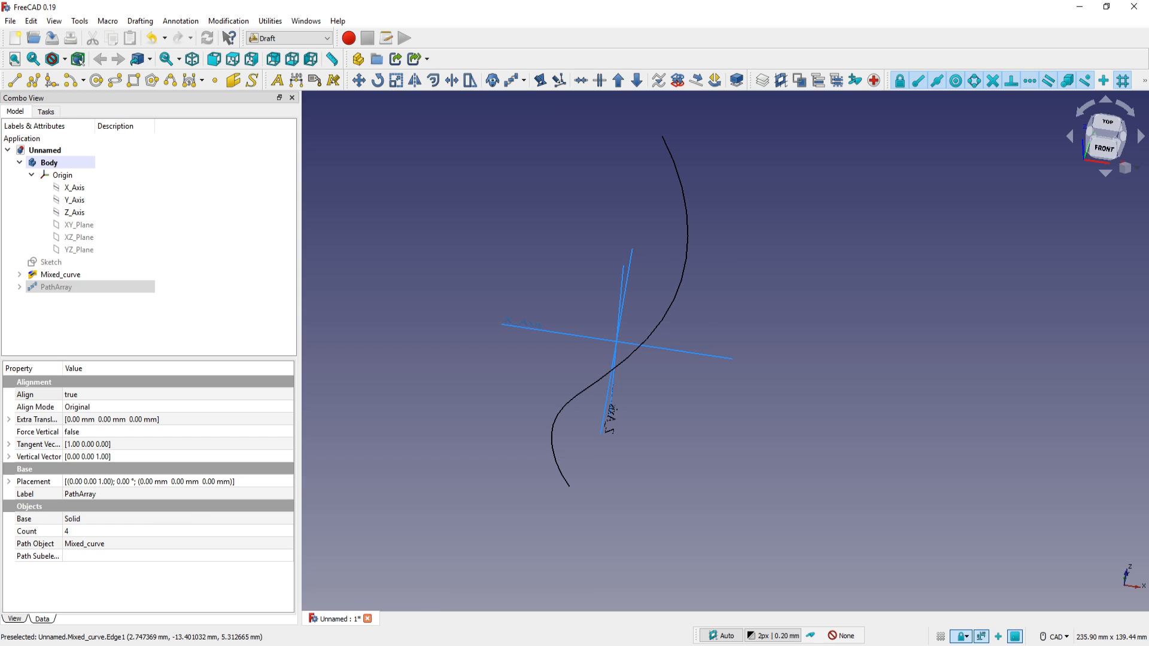
click(258, 569)
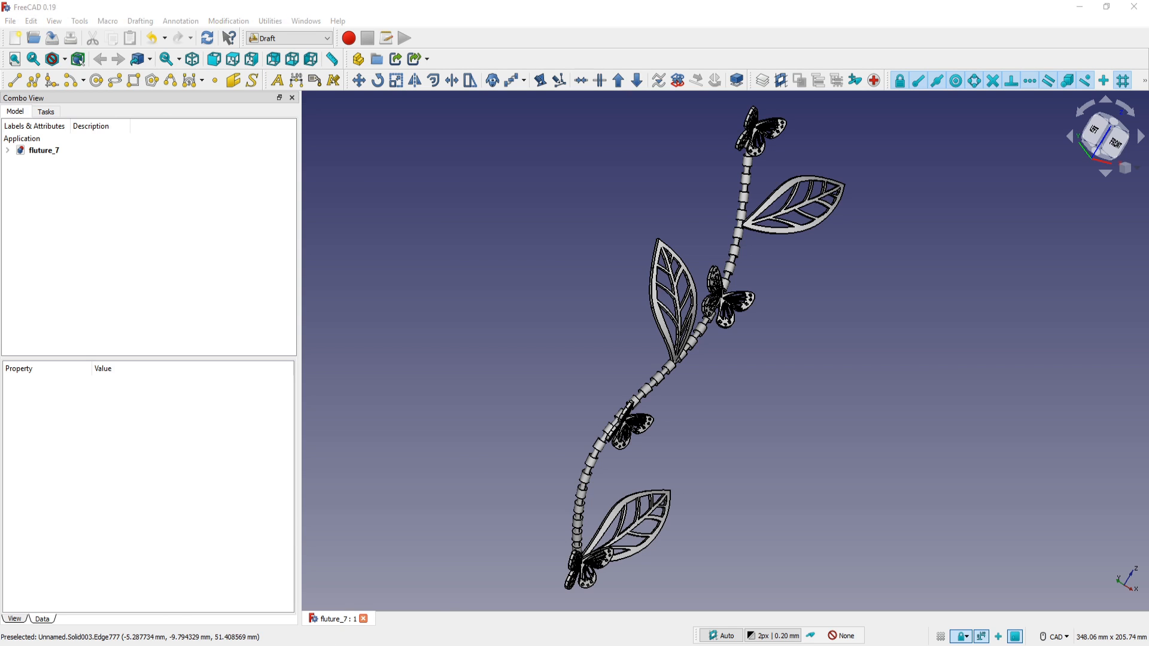
mouse_move(330, 641)
click(371, 586)
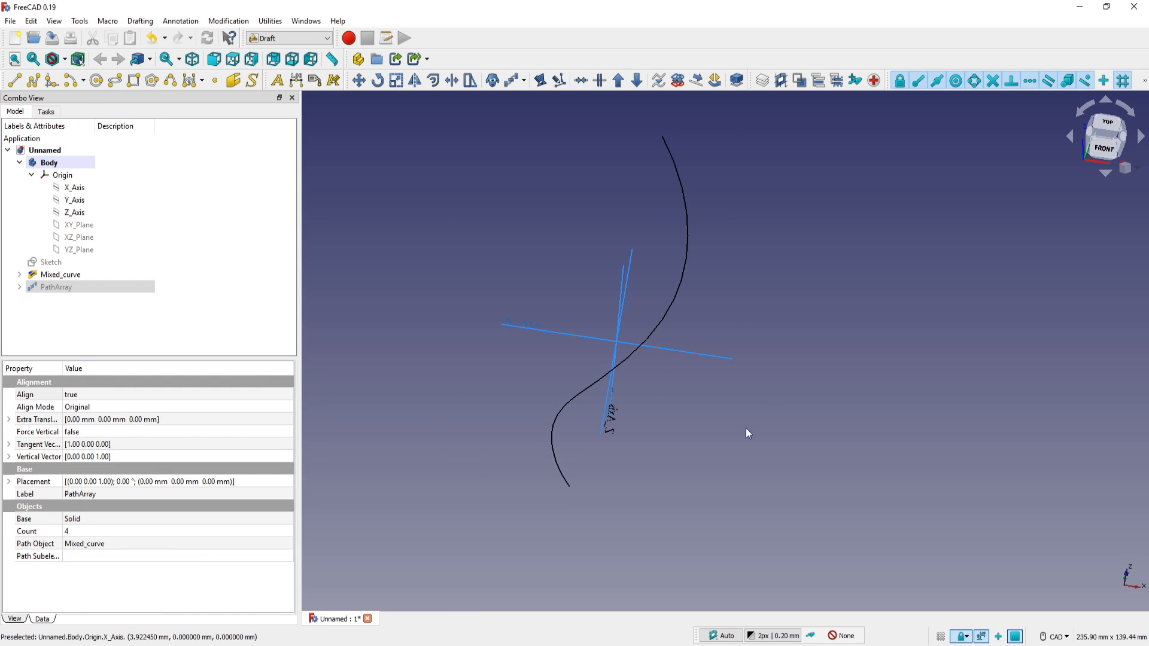
In the Part Design workbench, create a datum plane normal to the mixed curve at its lower end vertex, using an independent copy of the references
click(552, 441)
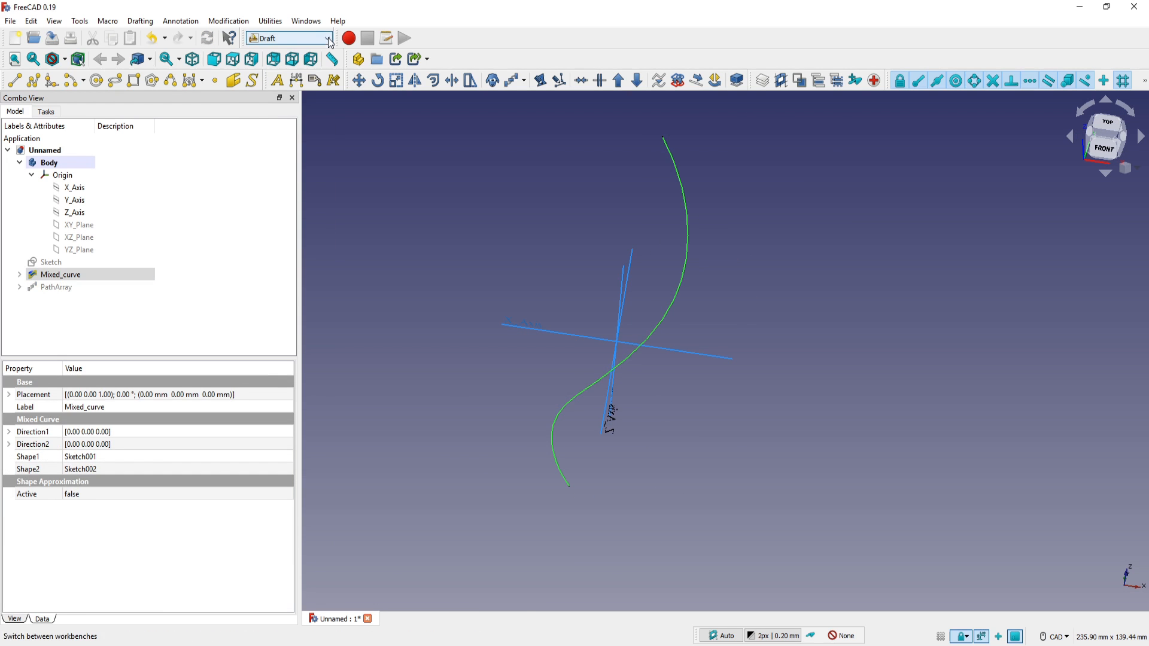
click(328, 38)
click(268, 179)
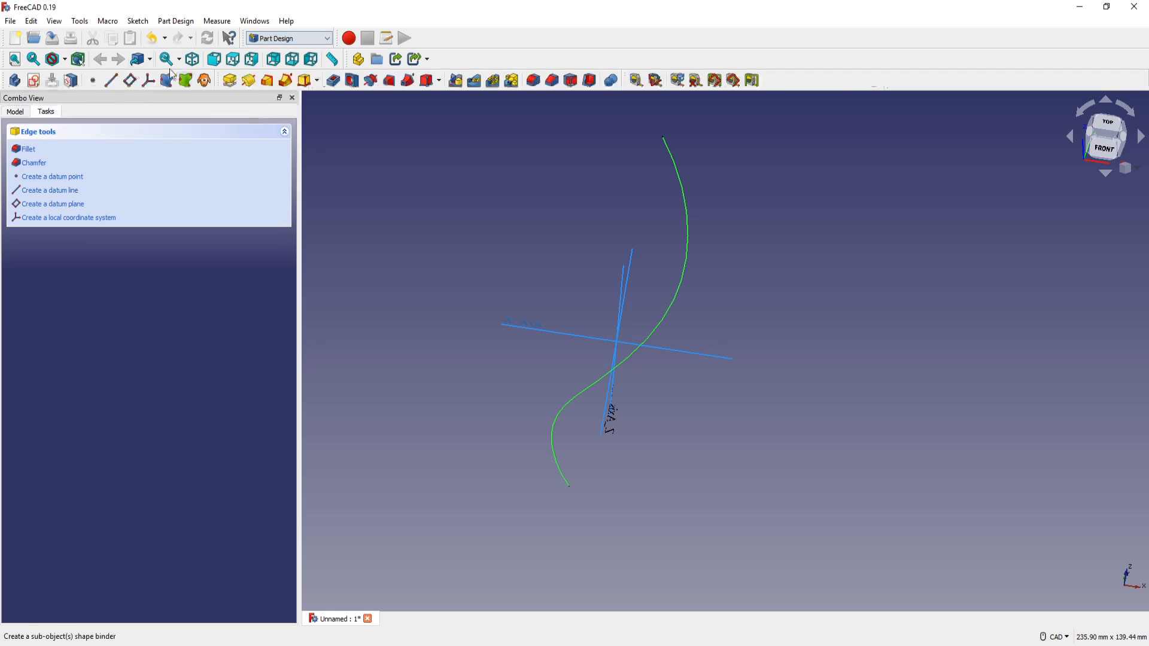
click(130, 82)
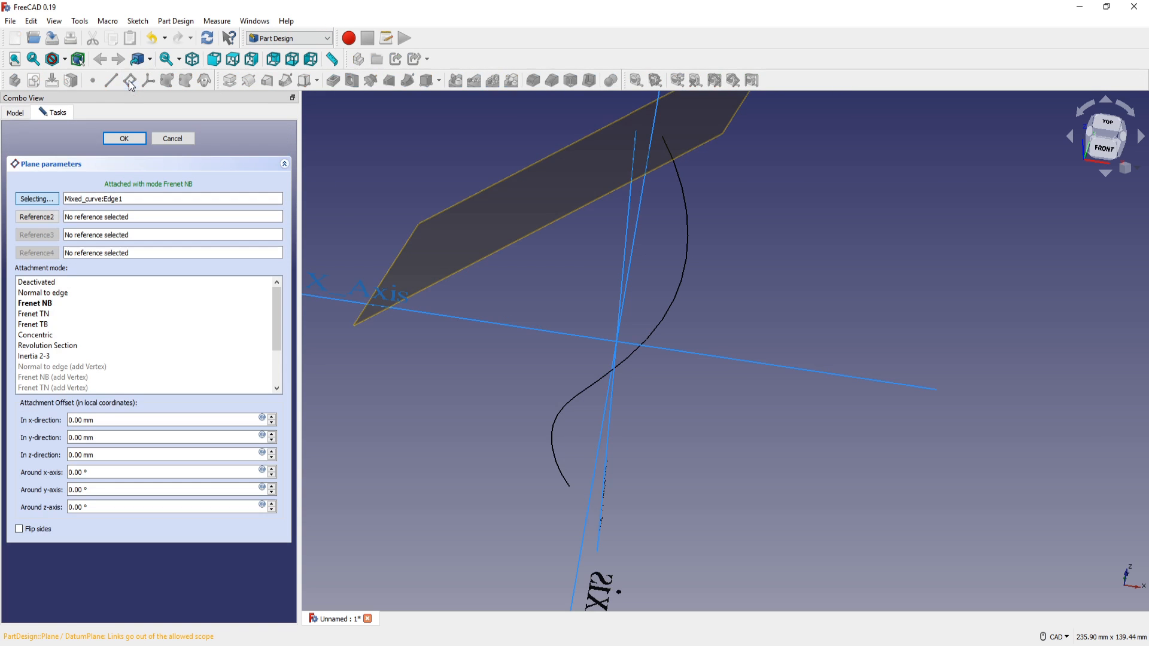
click(60, 293)
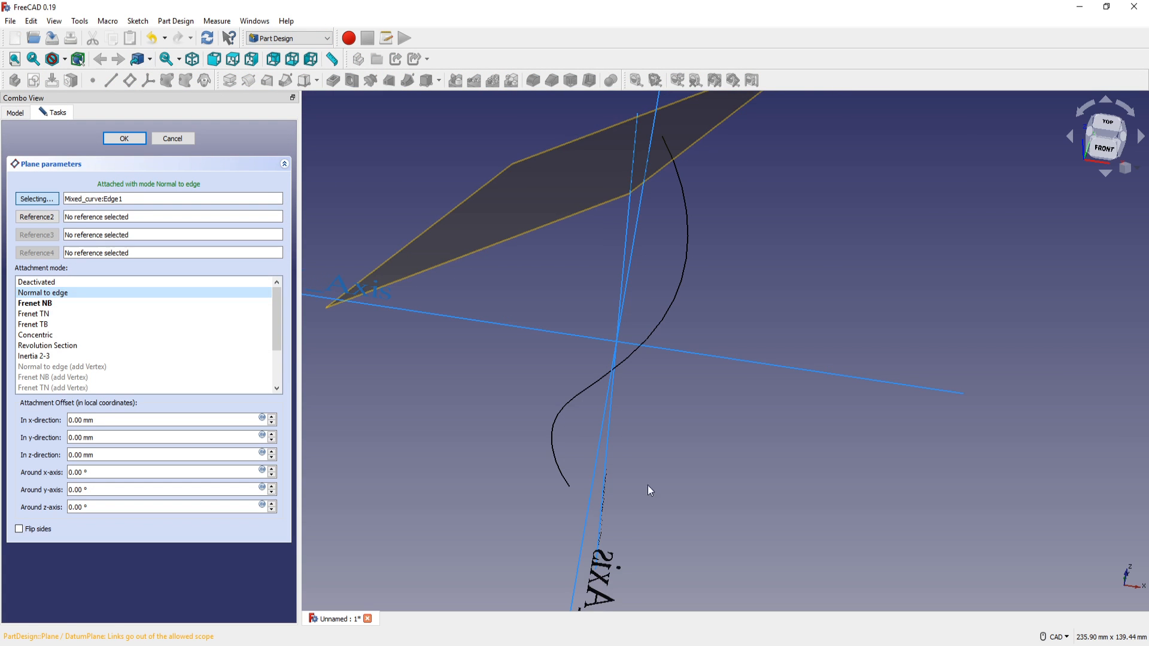
middle_drag(649, 485, 672, 430)
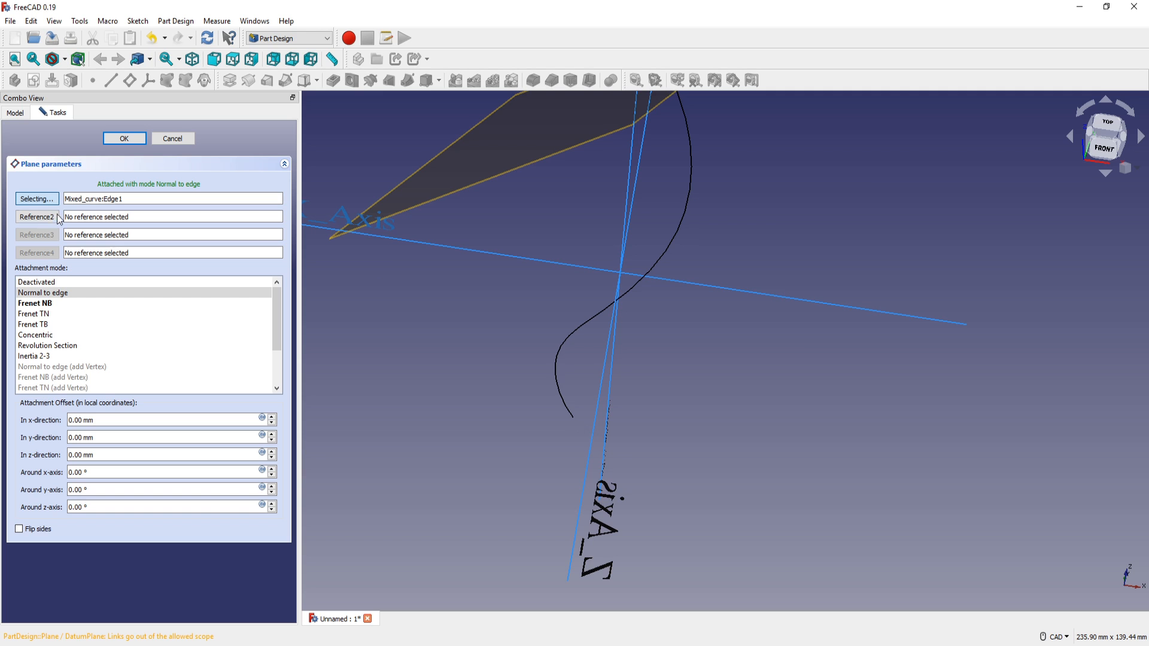
click(36, 217)
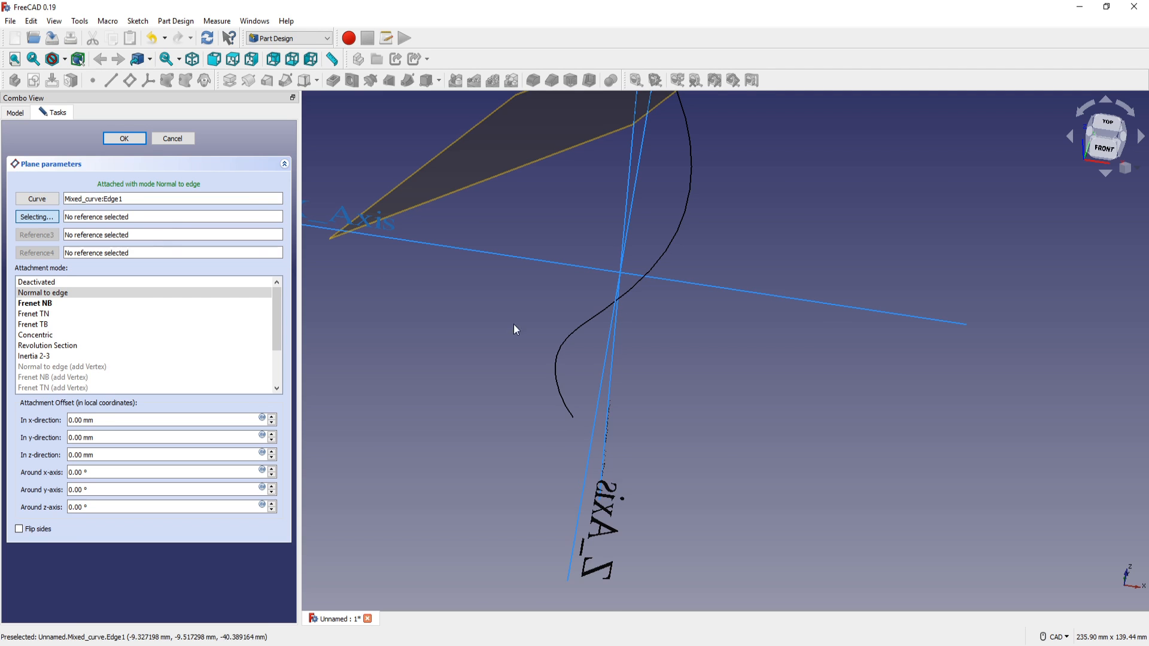
click(573, 418)
middle_drag(662, 461, 659, 379)
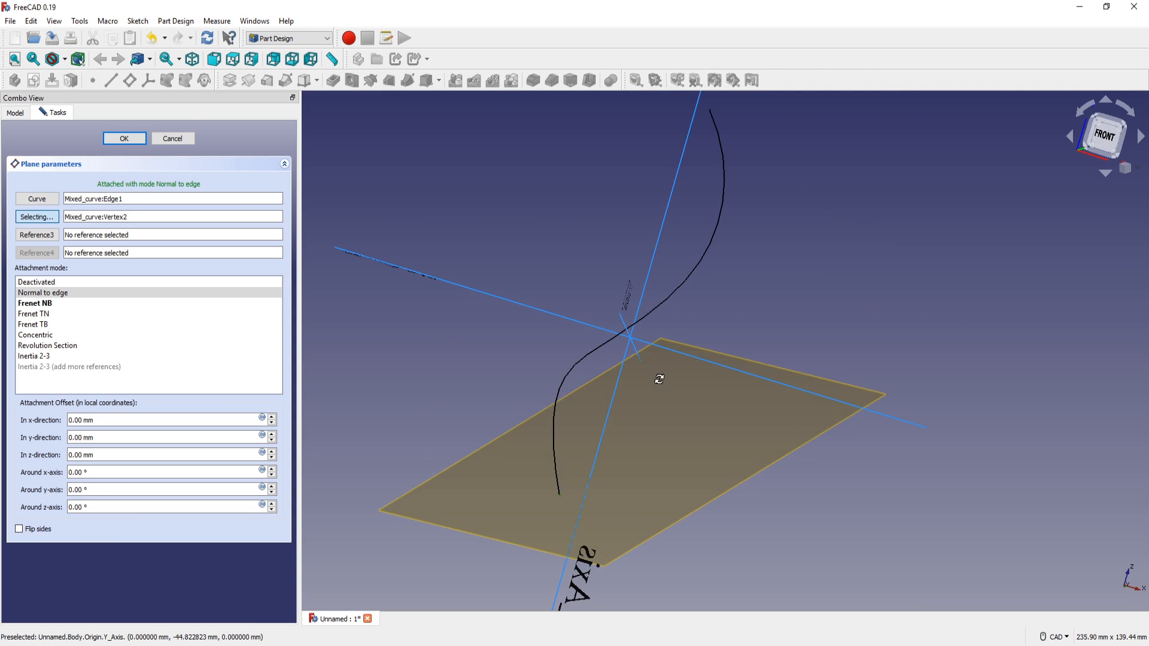
click(125, 139)
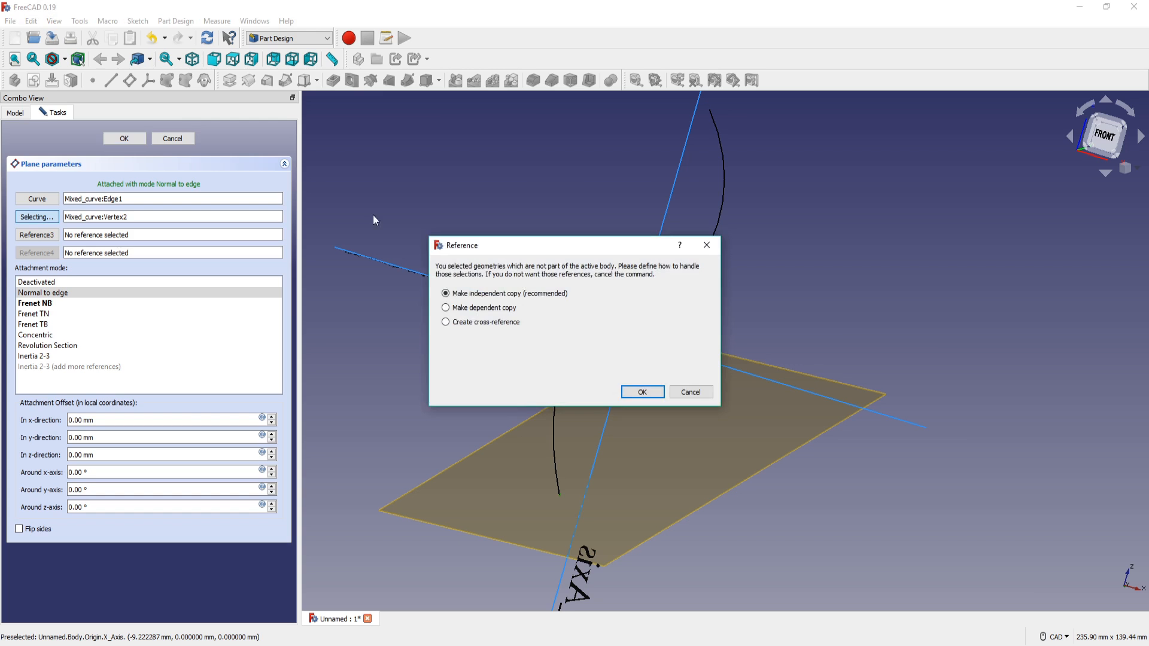
click(633, 395)
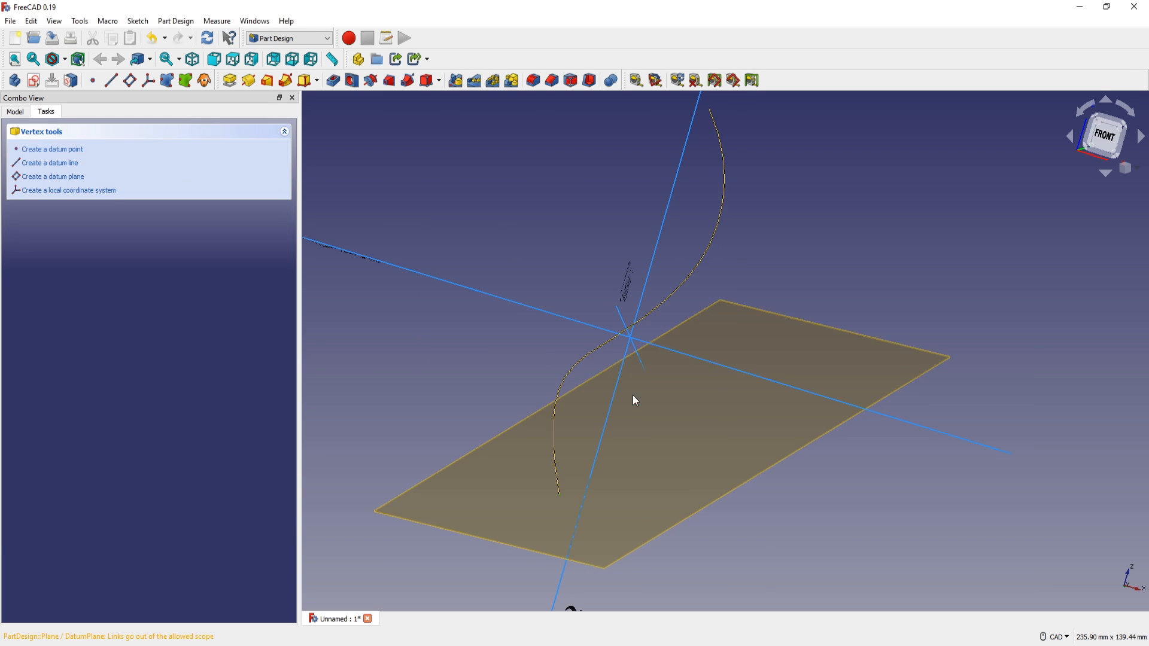
Start a sketch on the datum plane and draw a circle about 4.5 mm in radius centred on the sketch origin
click(587, 358)
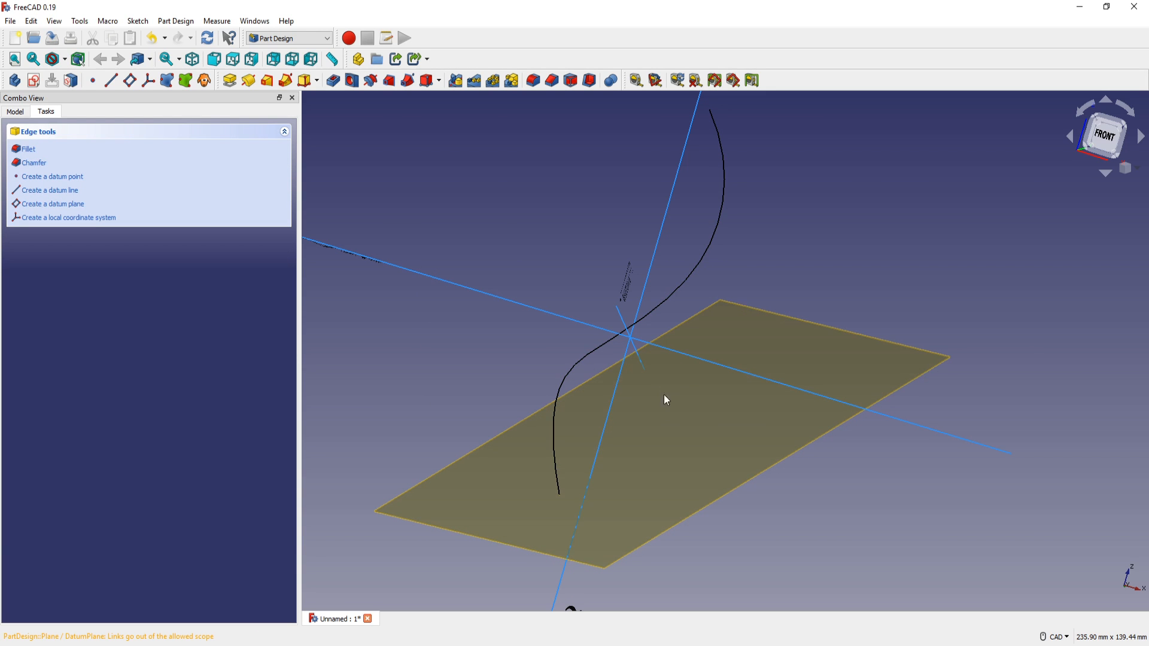
click(671, 420)
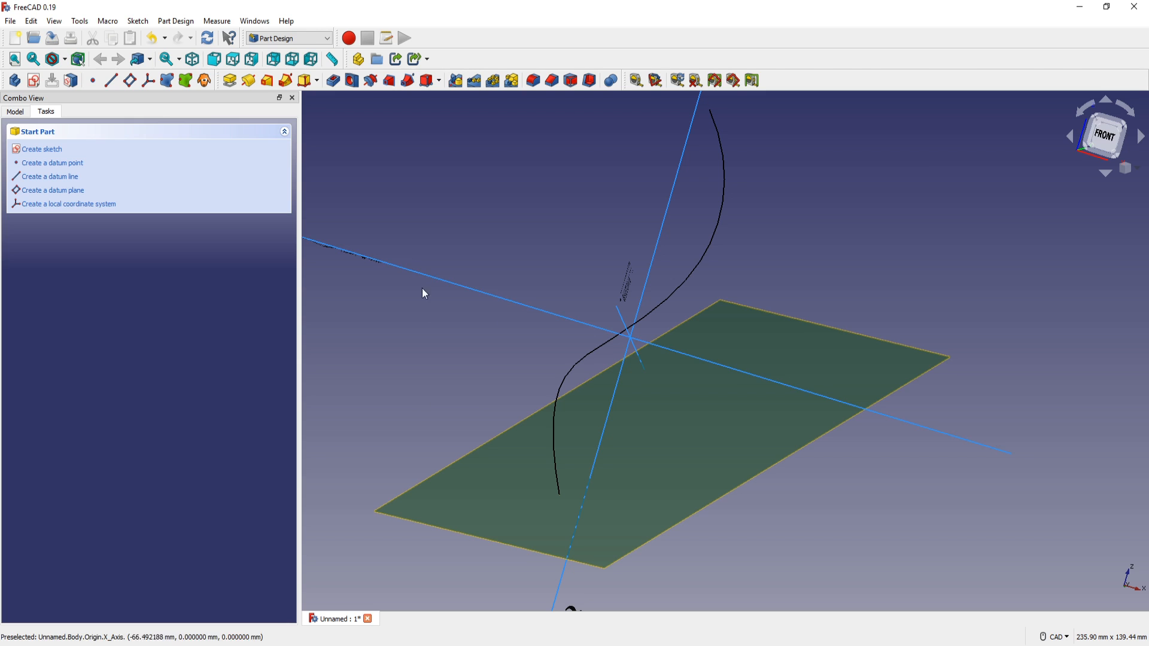
click(34, 80)
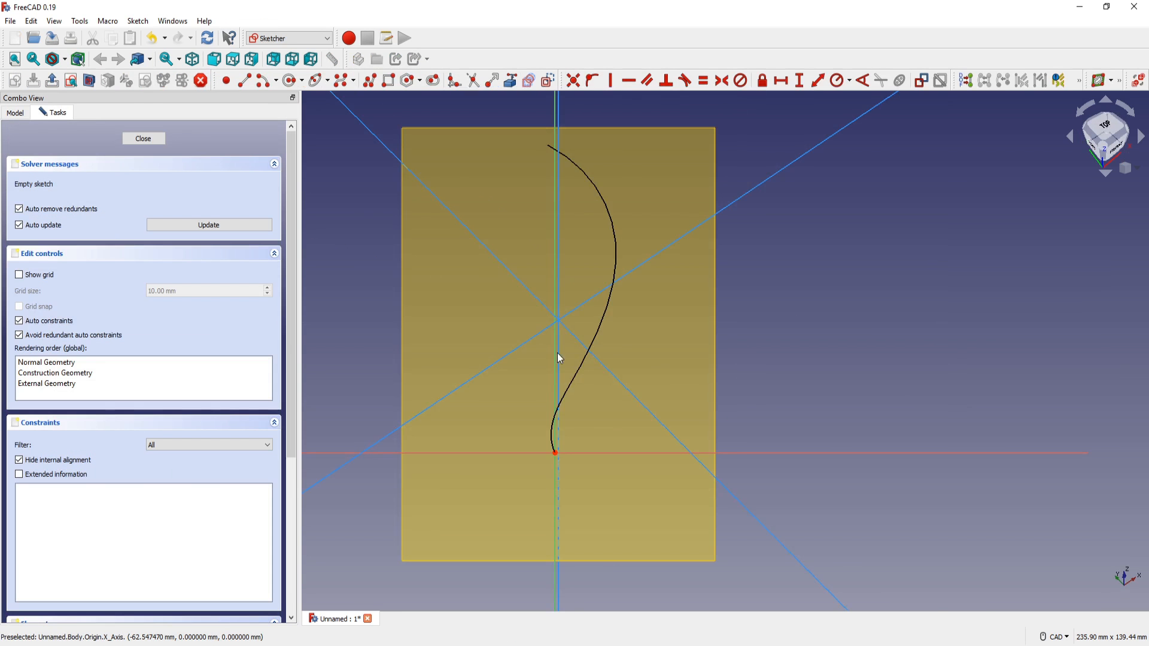
click(292, 81)
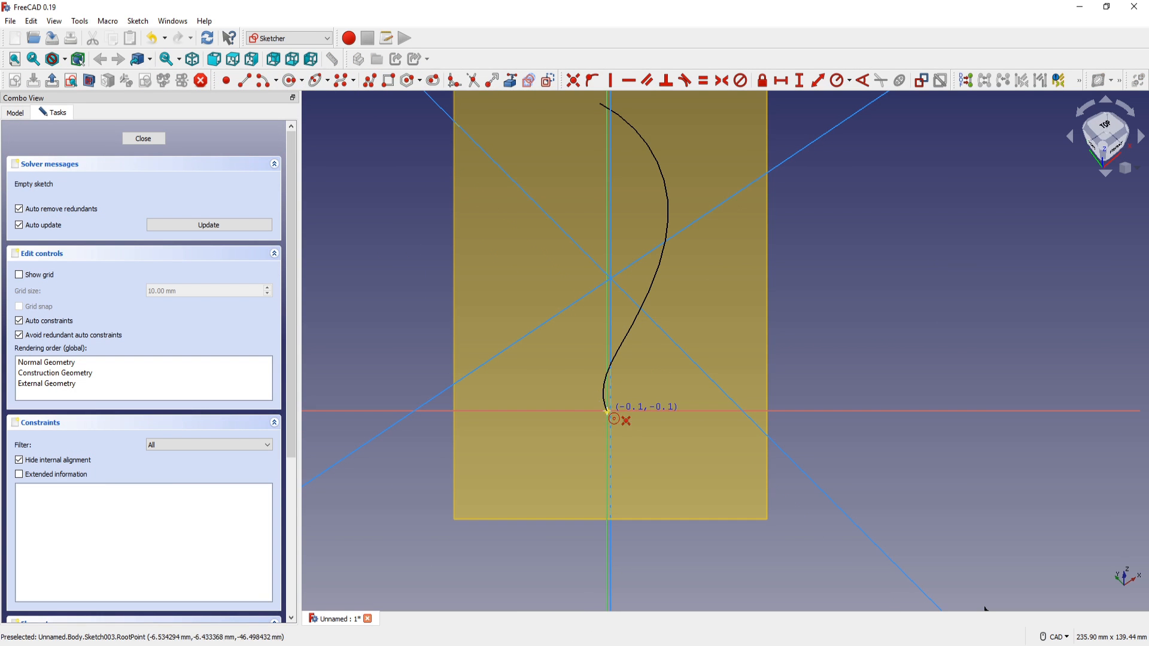
click(607, 411)
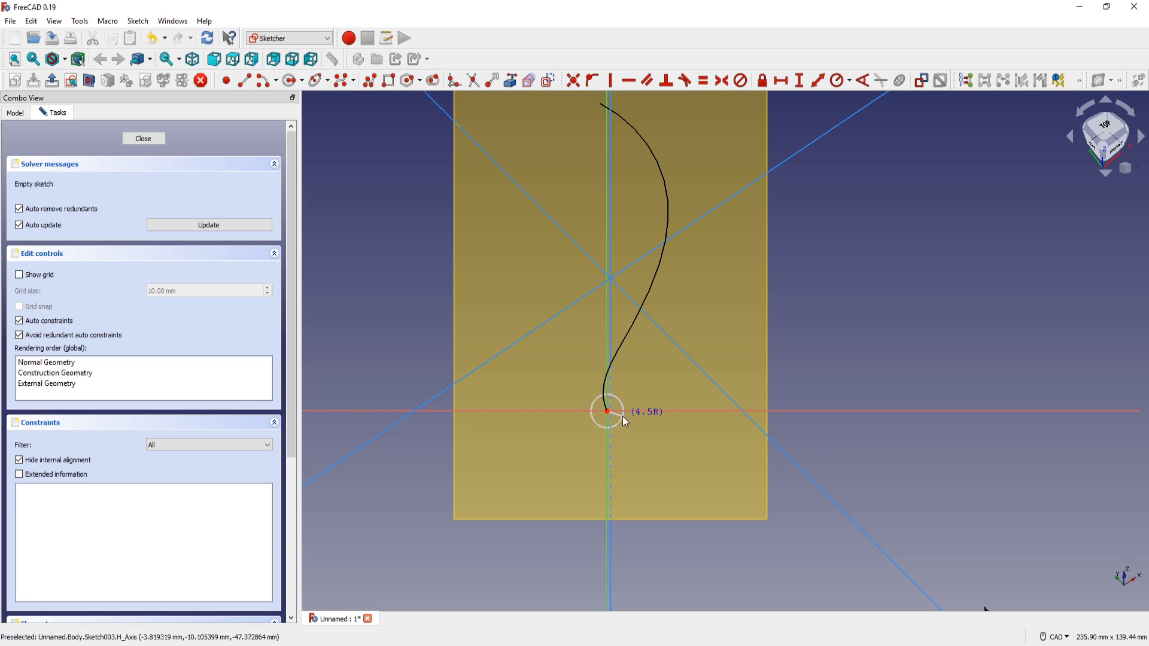
click(623, 415)
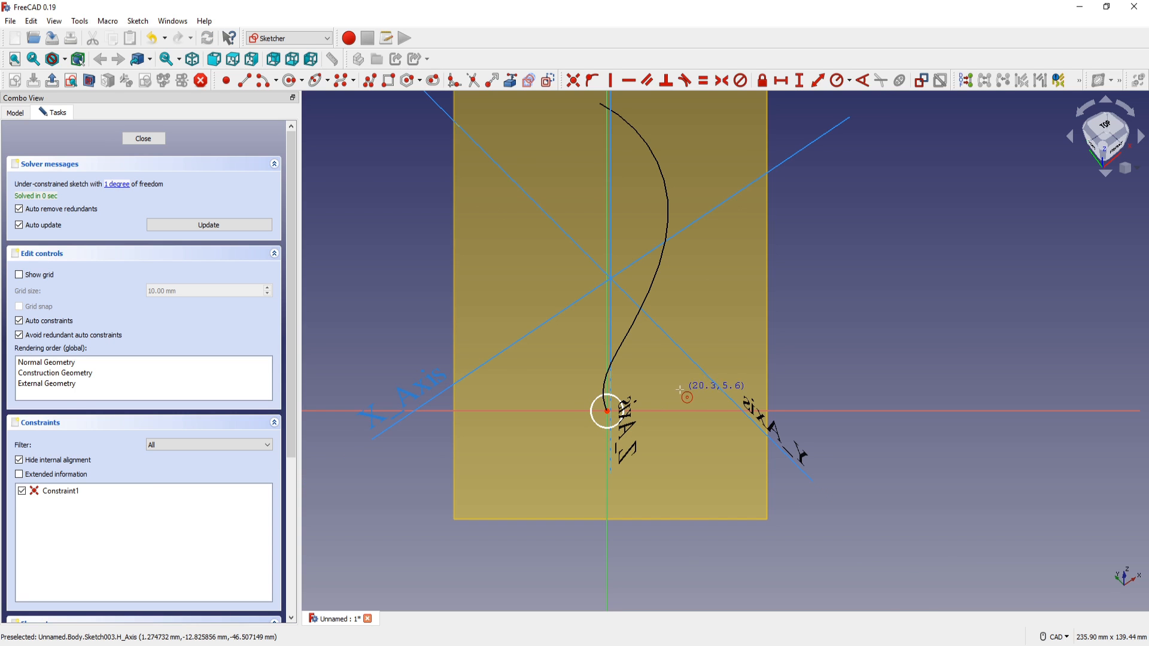
Constrain the circle's radius to 1.2 mm and leave the sketch
scroll(679, 392, up, 4)
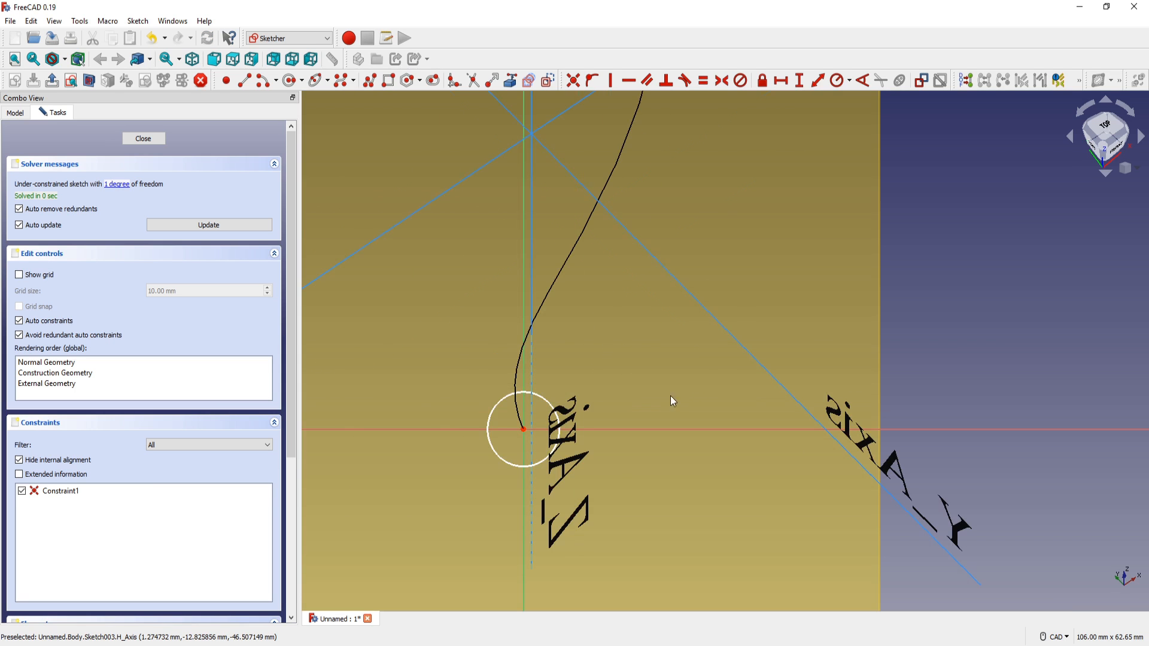
click(839, 82)
click(558, 406)
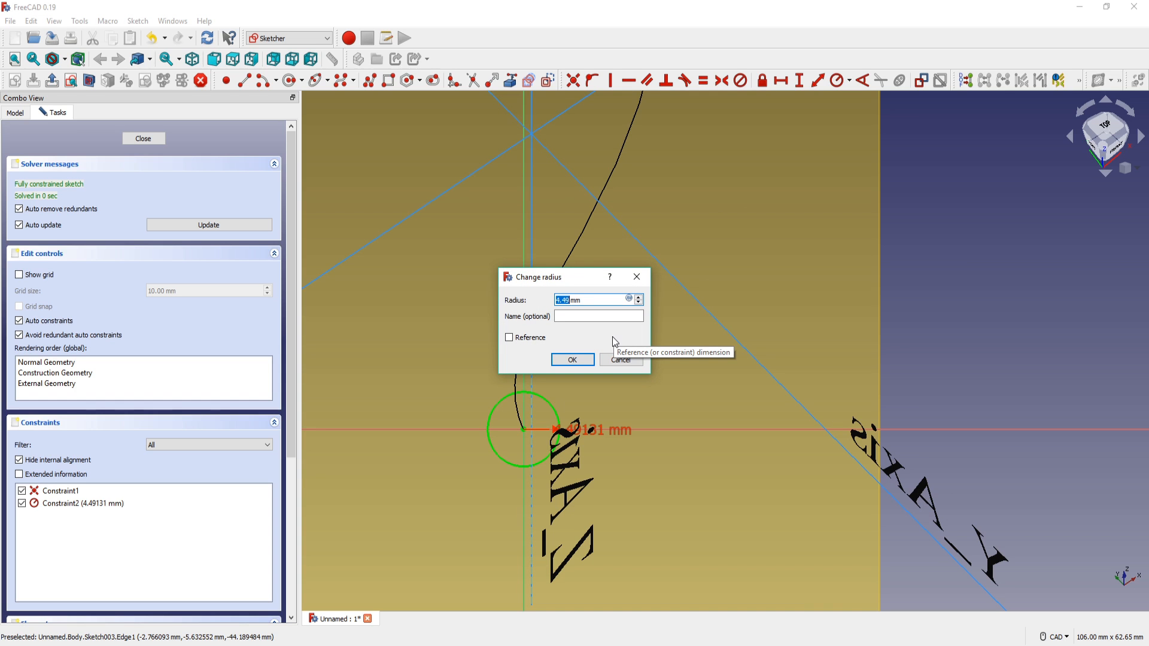
text(1.2)
key(Return)
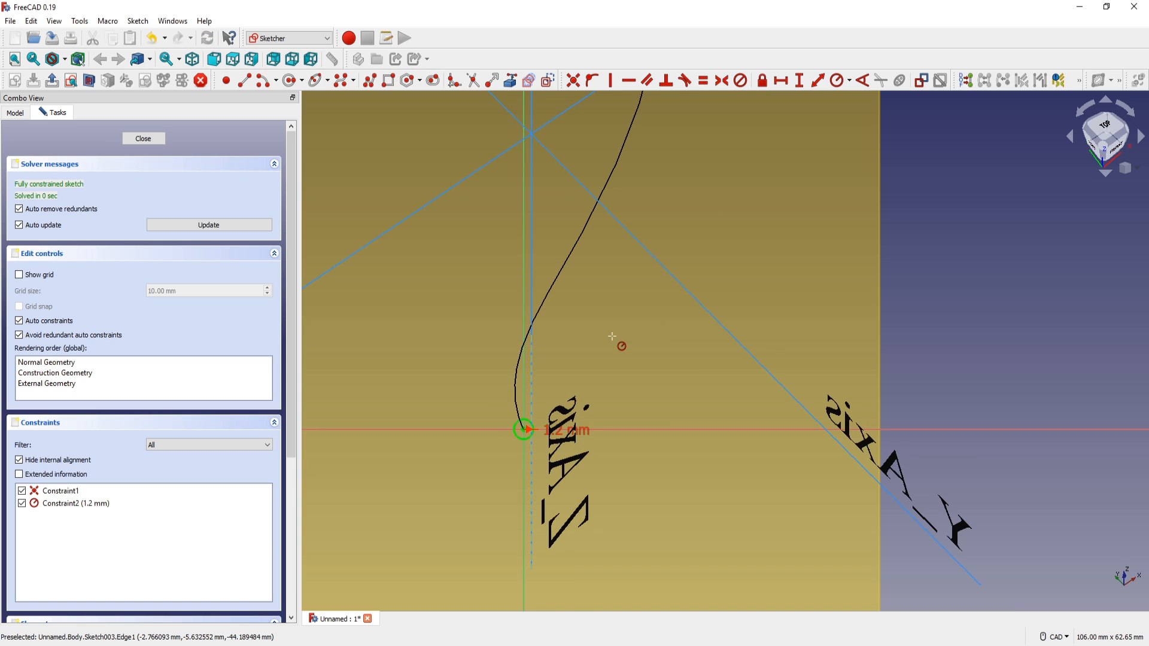
key(Escape)
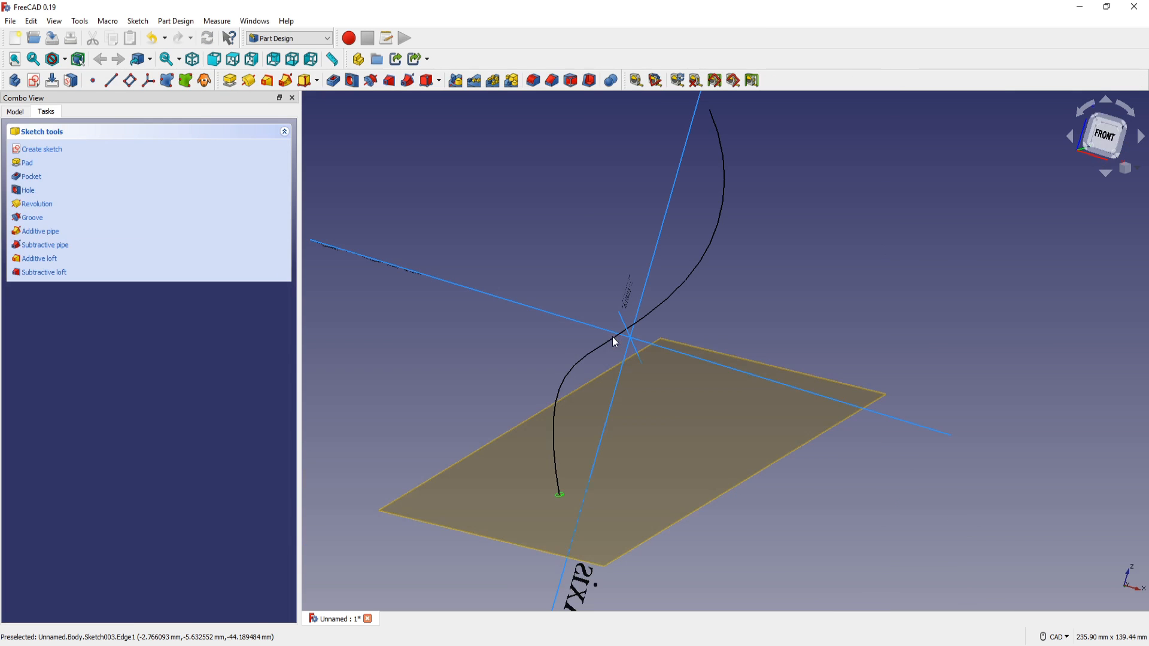
Hide the datum plane at the curve's lower end
click(674, 430)
key(space)
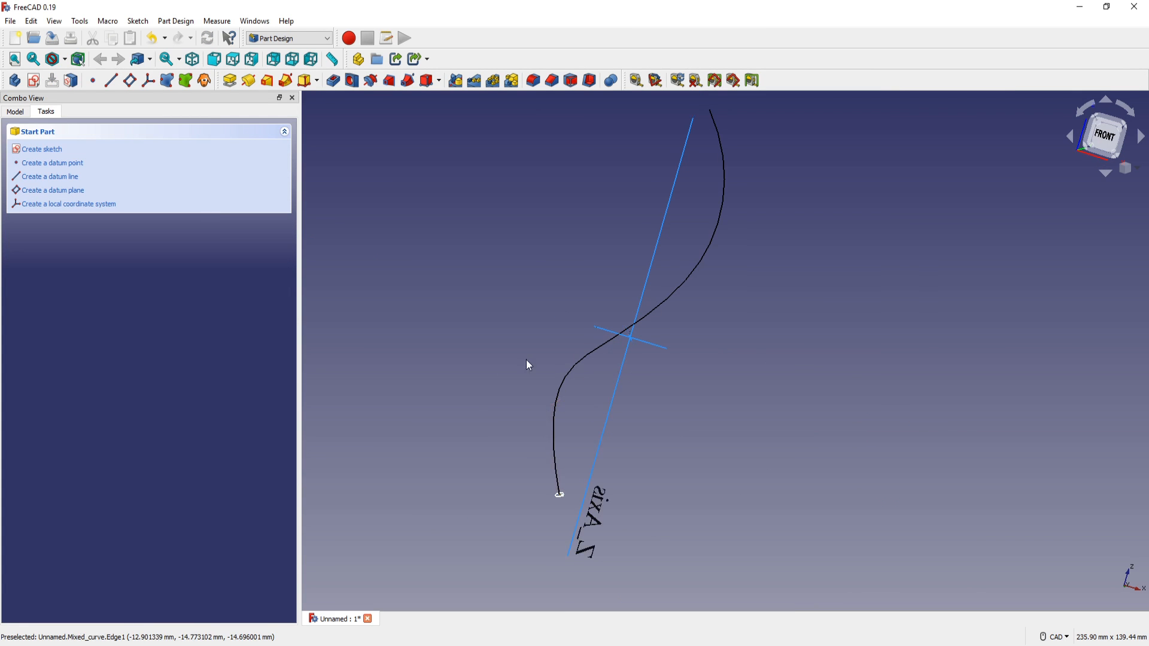
middle_drag(495, 387, 468, 425)
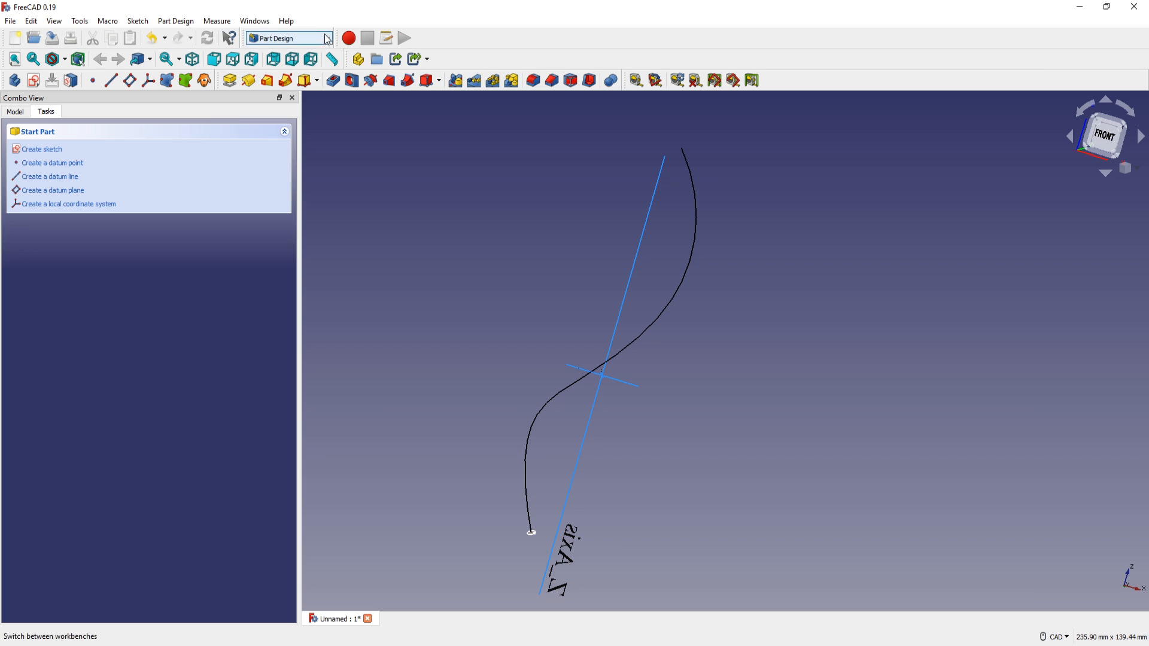
Switch to the Part workbench and sweep the circle profile, Sketch003, along the mixed curve with Create solid and Frenet off
click(289, 38)
click(280, 189)
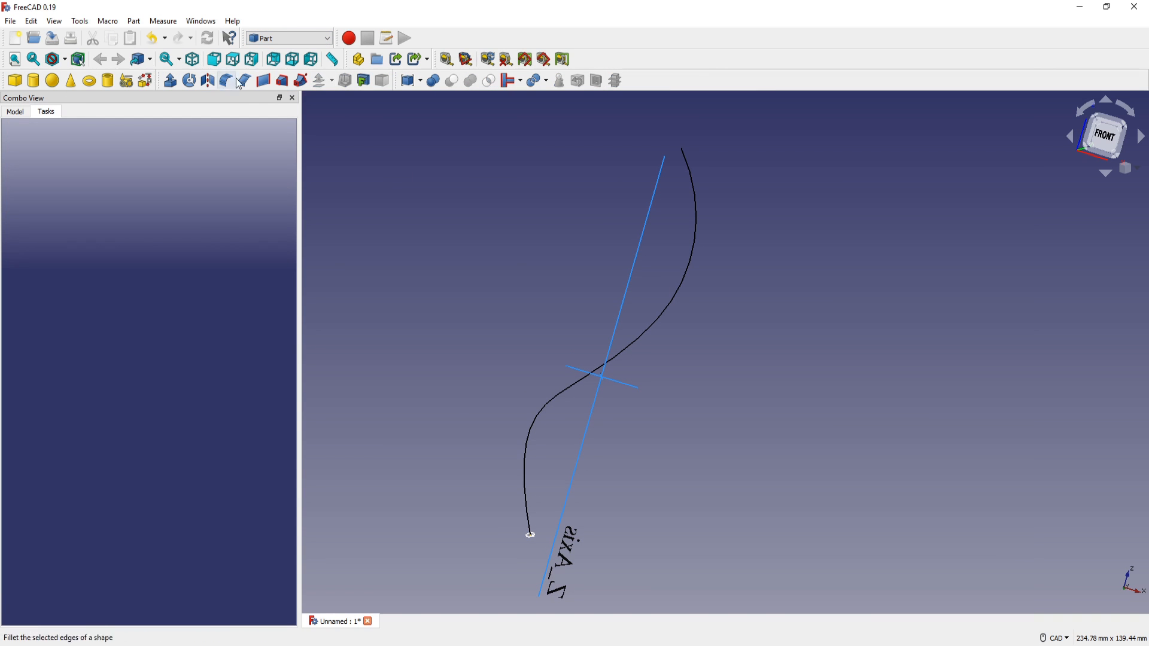
click(301, 82)
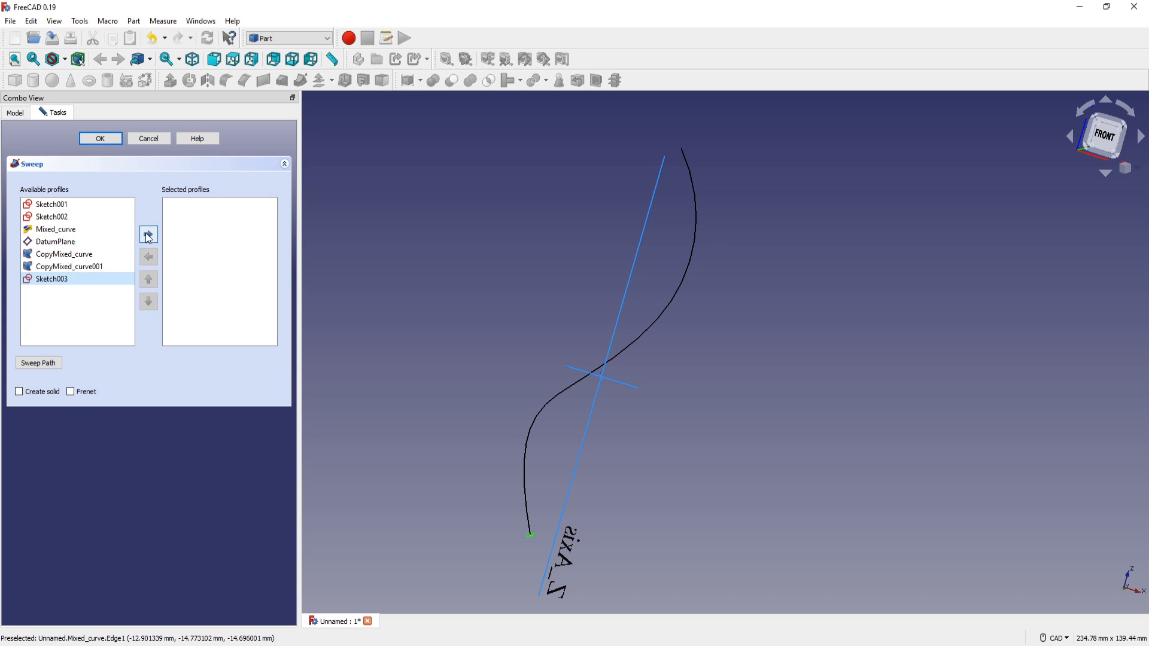
click(148, 235)
click(51, 364)
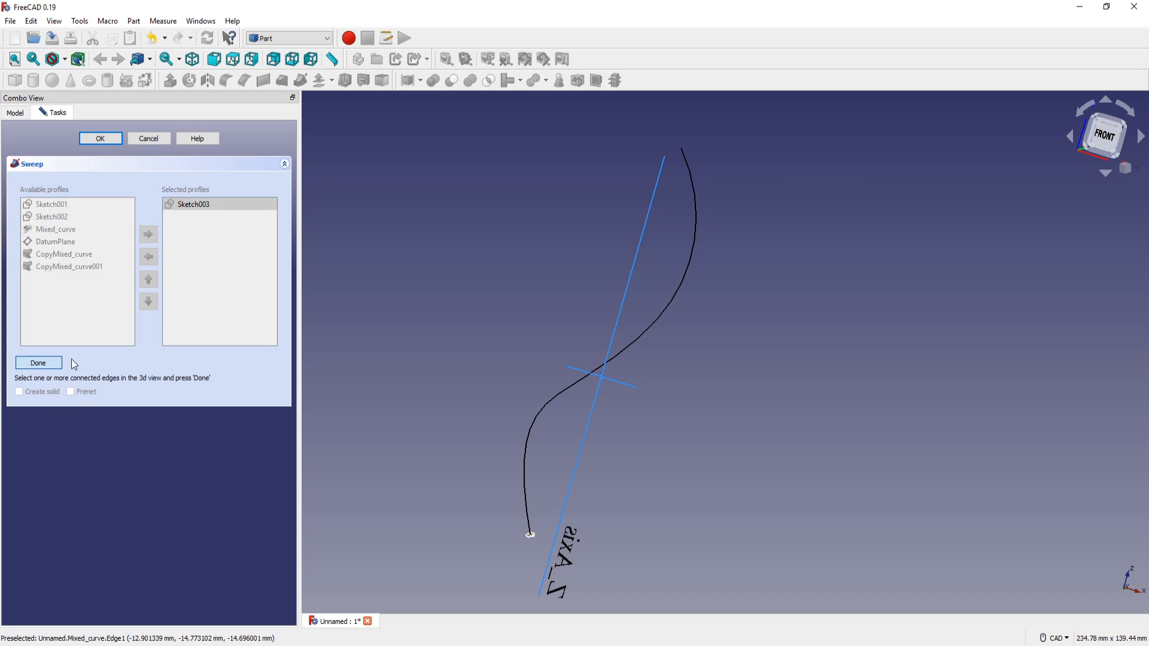
click(552, 400)
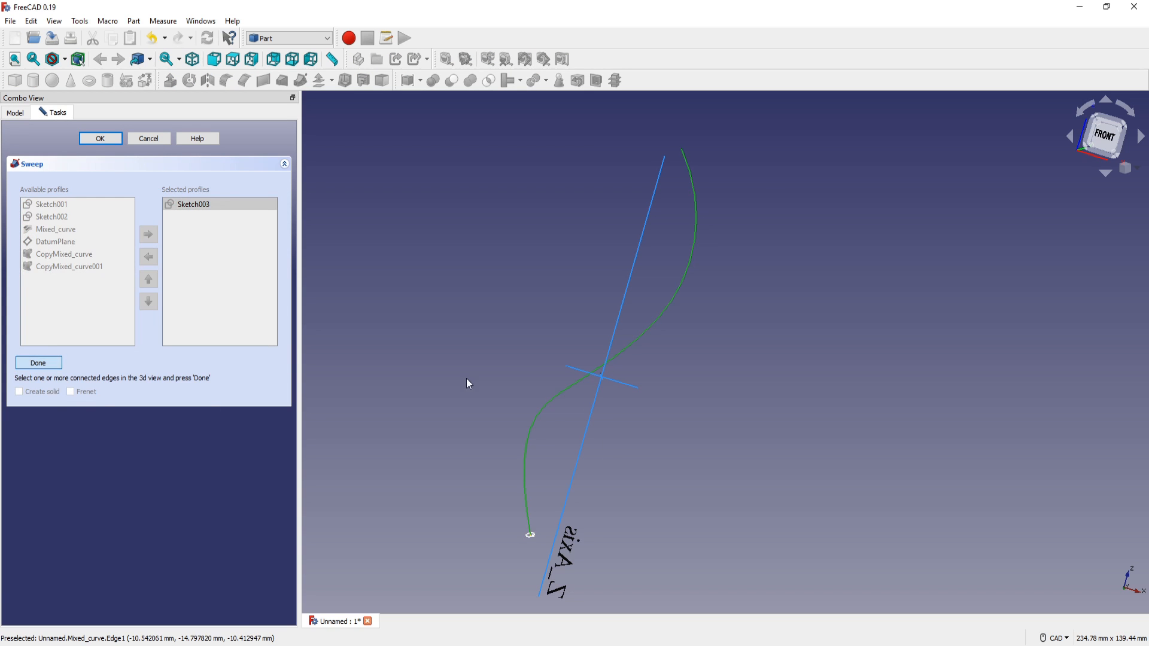
click(38, 363)
click(99, 140)
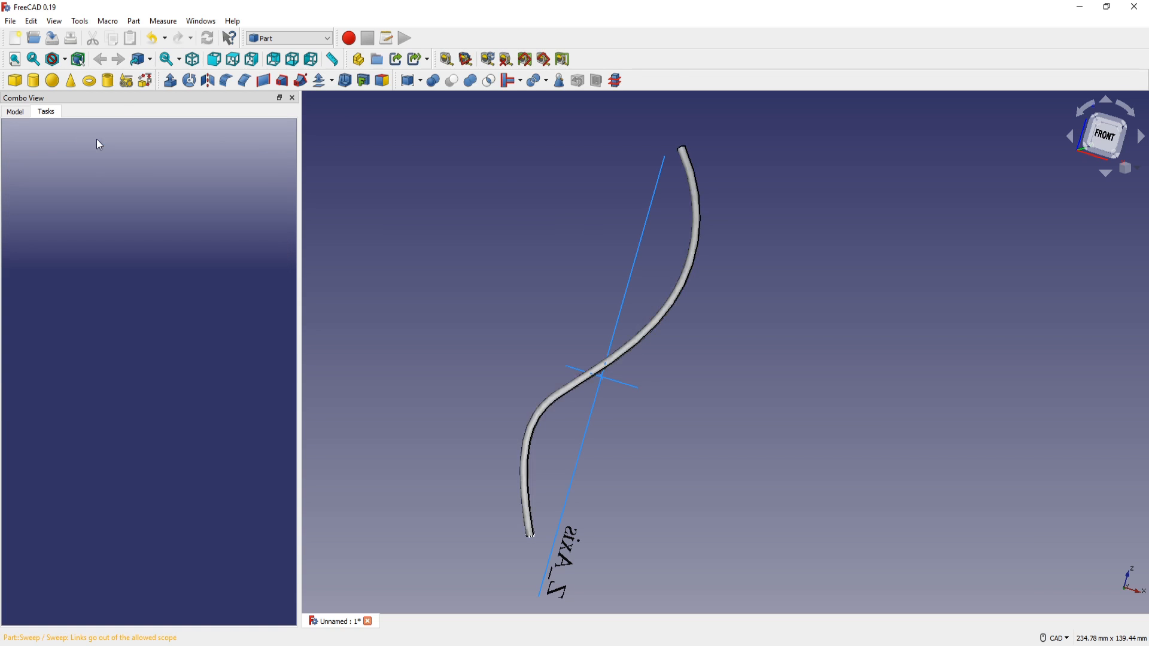
middle_drag(555, 413, 537, 388)
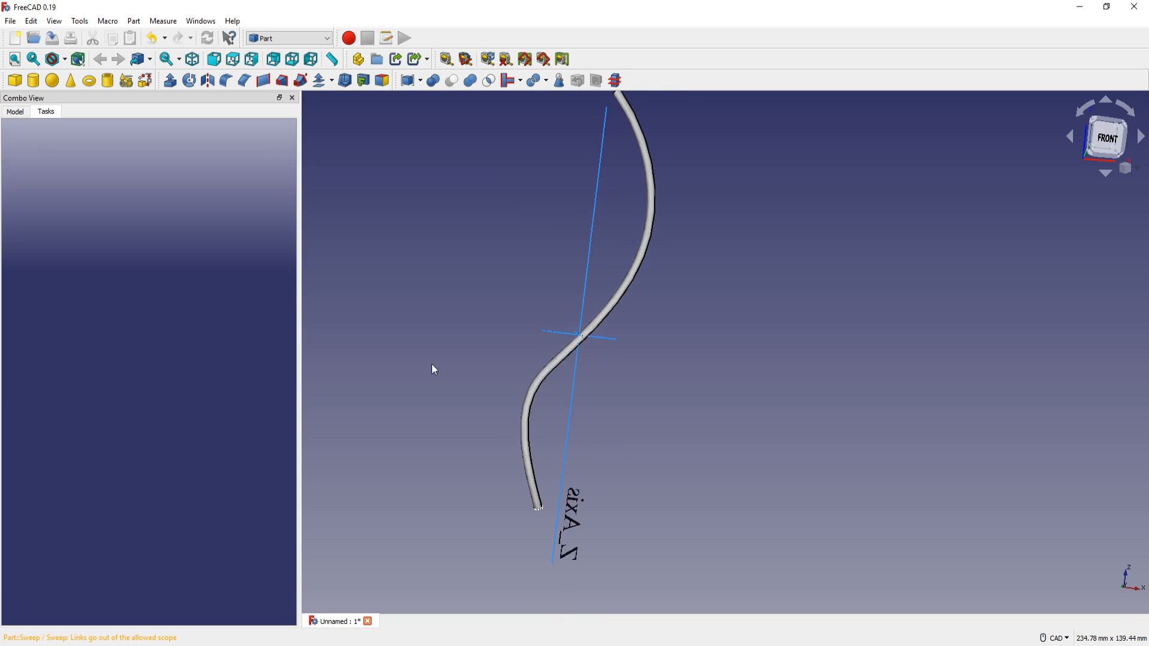
Add a Part cylinder at the origin beside the swept stem and set its height to 4 mm
click(15, 112)
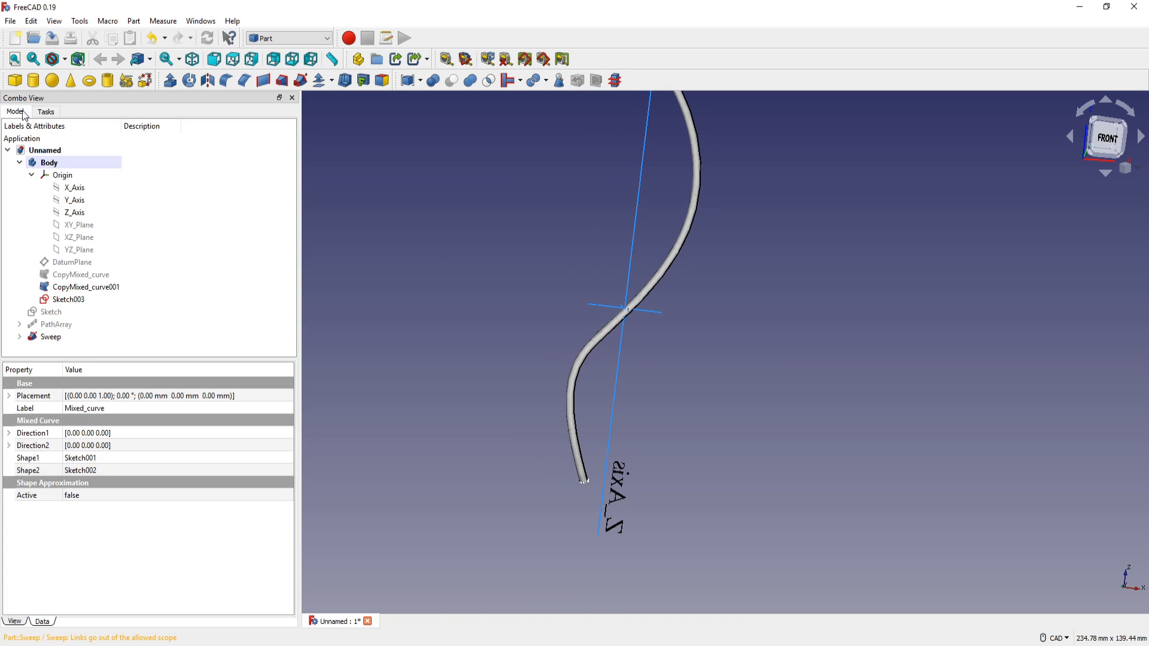
click(530, 310)
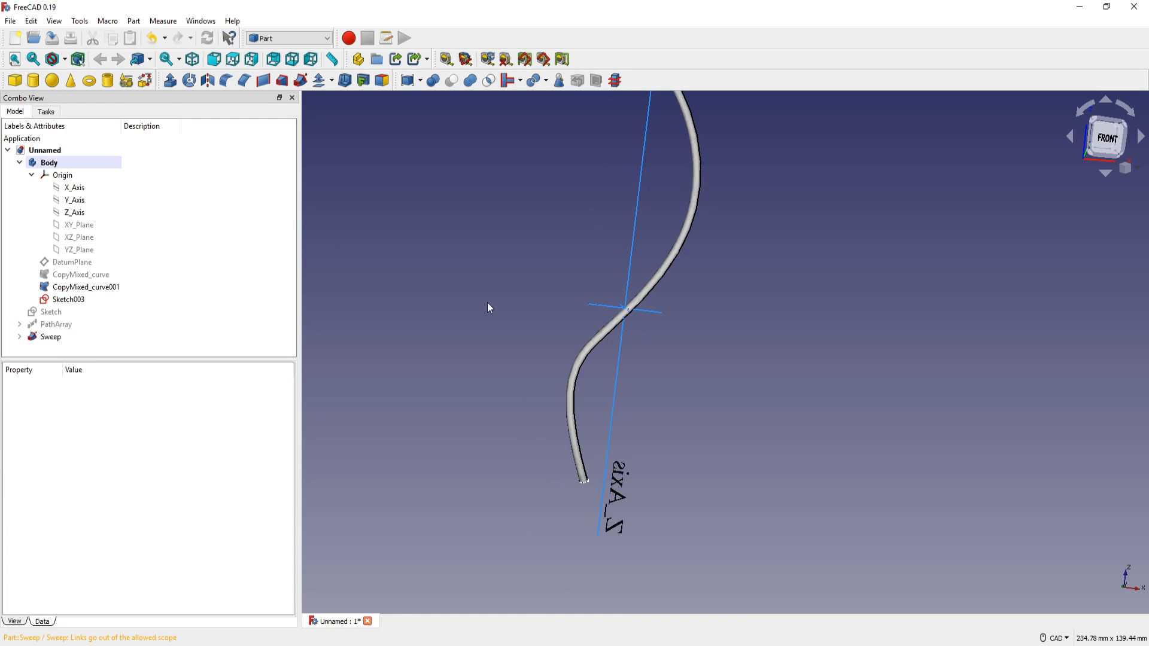
click(34, 80)
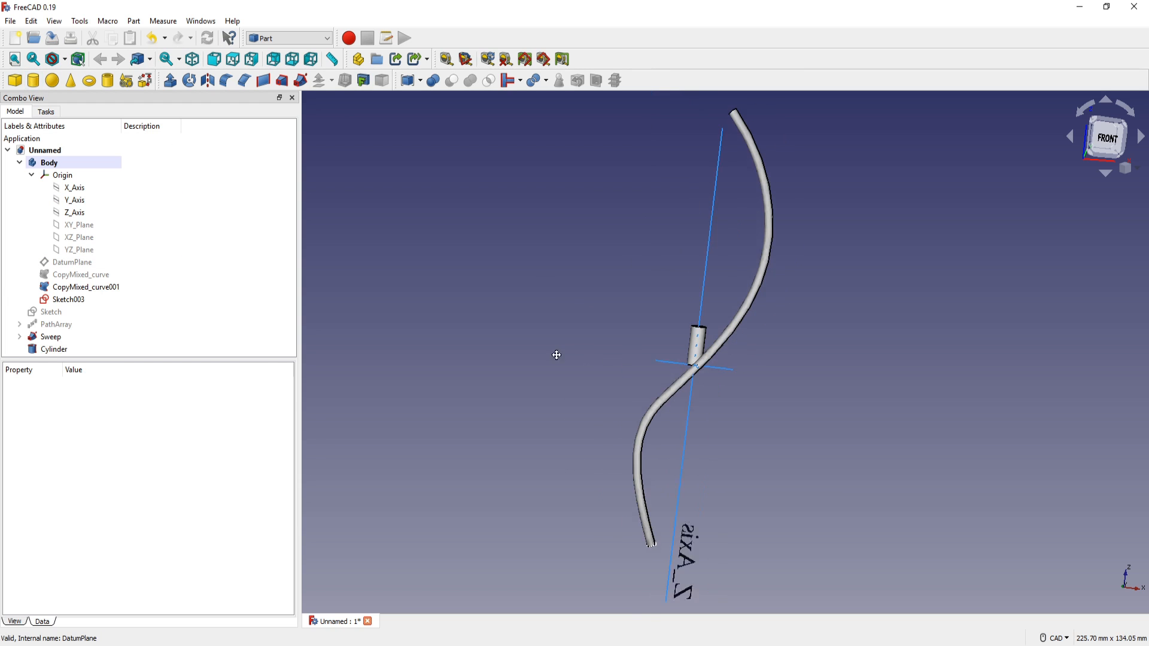
click(57, 350)
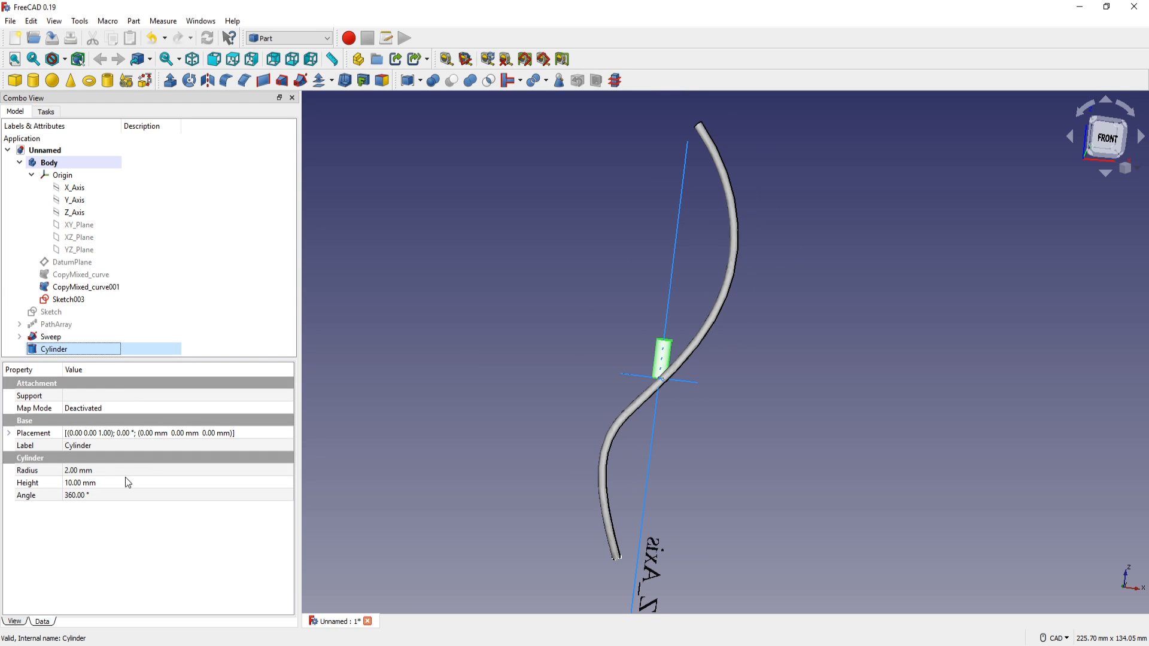
click(108, 472)
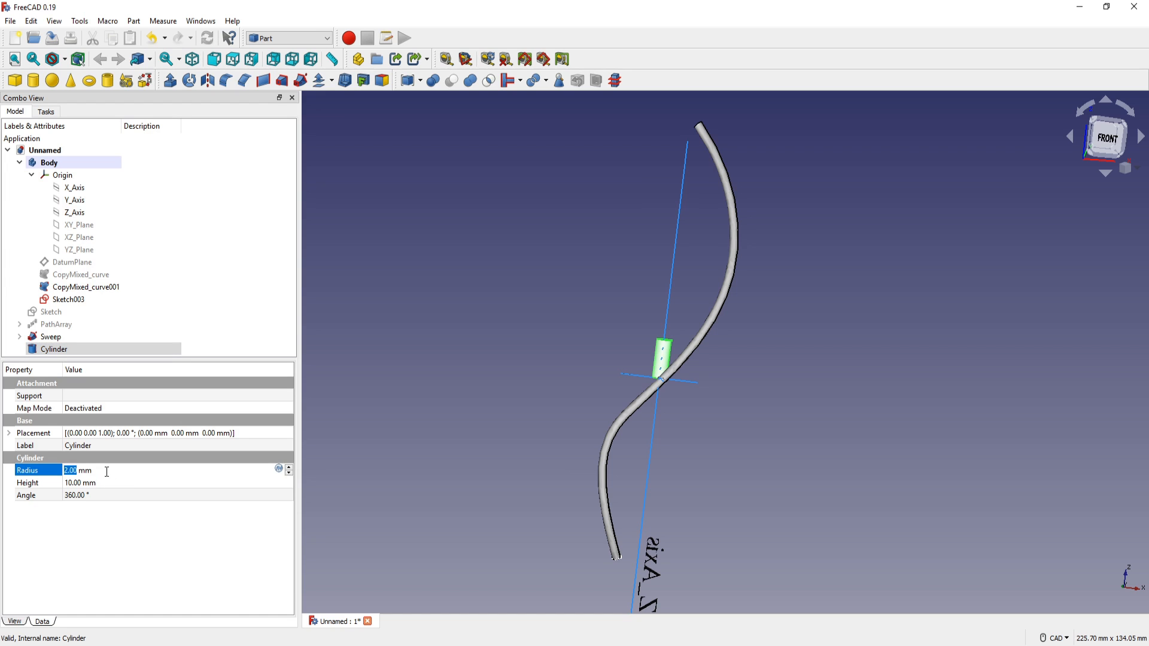
click(100, 484)
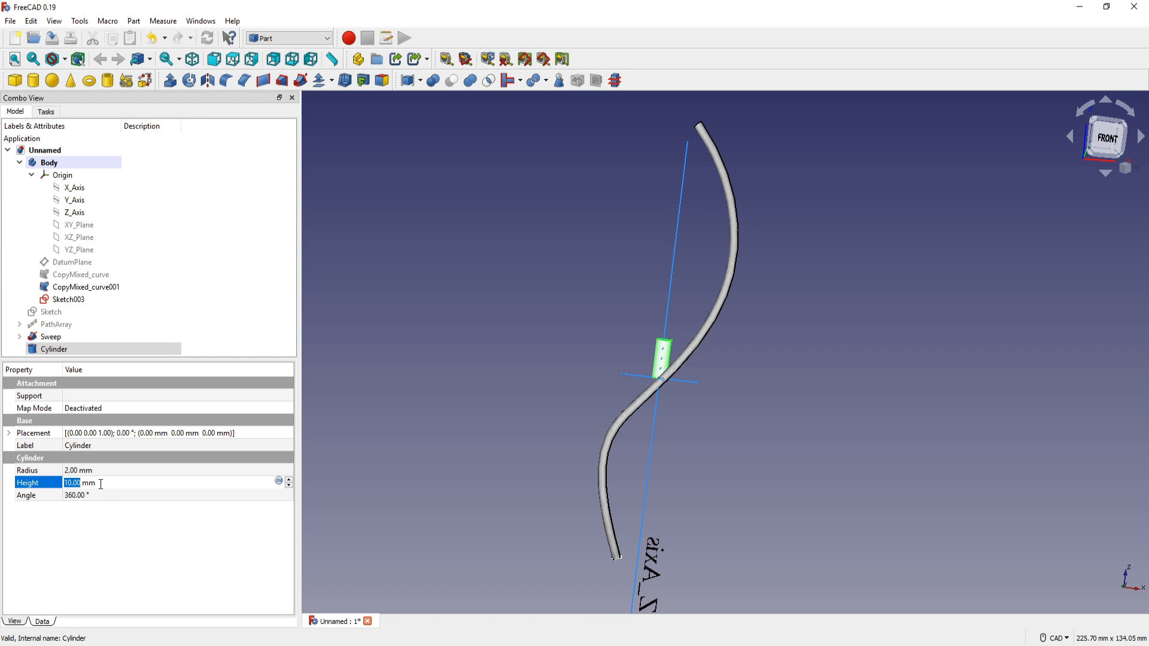
text(4)
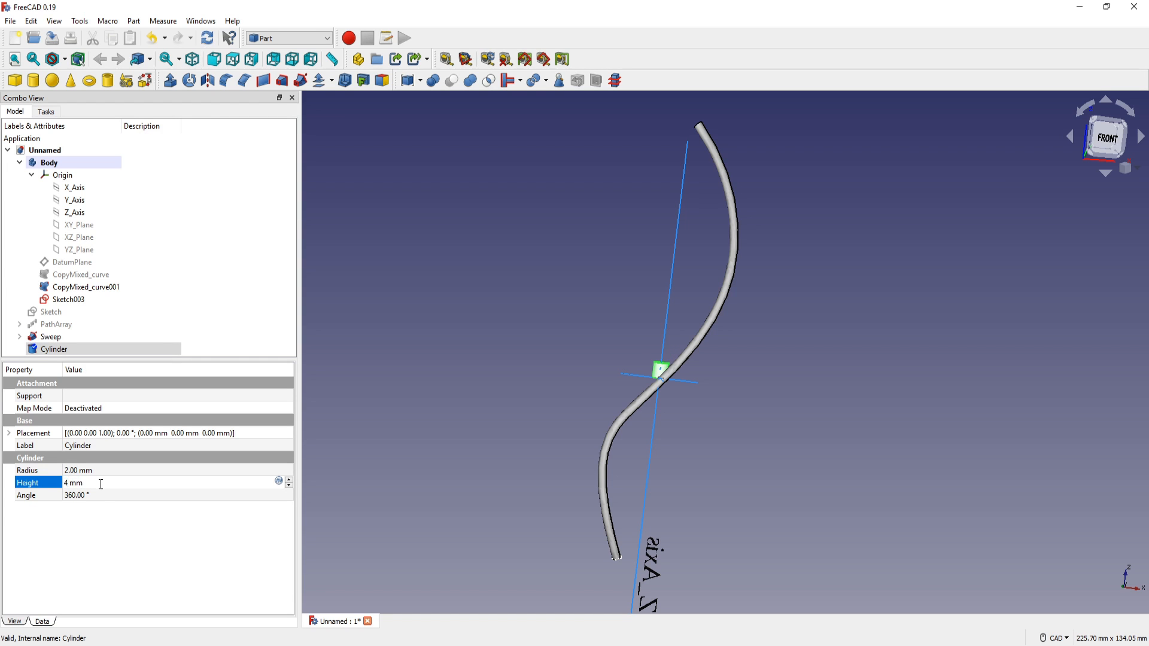
key(Return)
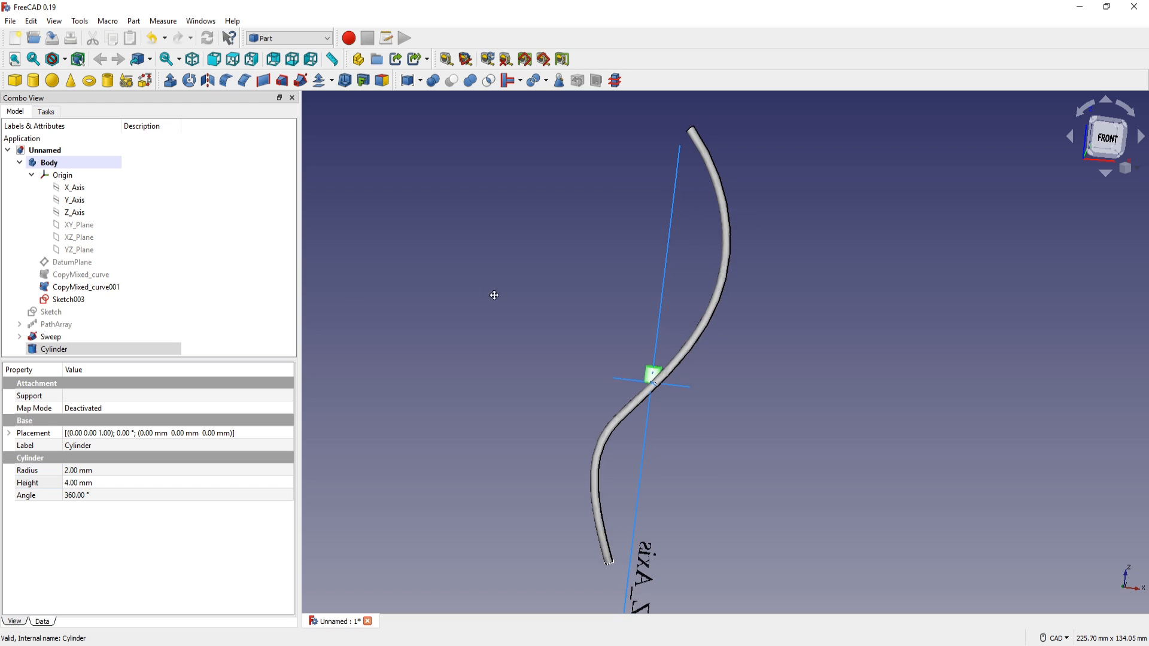
Expand the Sweep in the model tree and select its Mixed_curve together with the cylinder
click(20, 337)
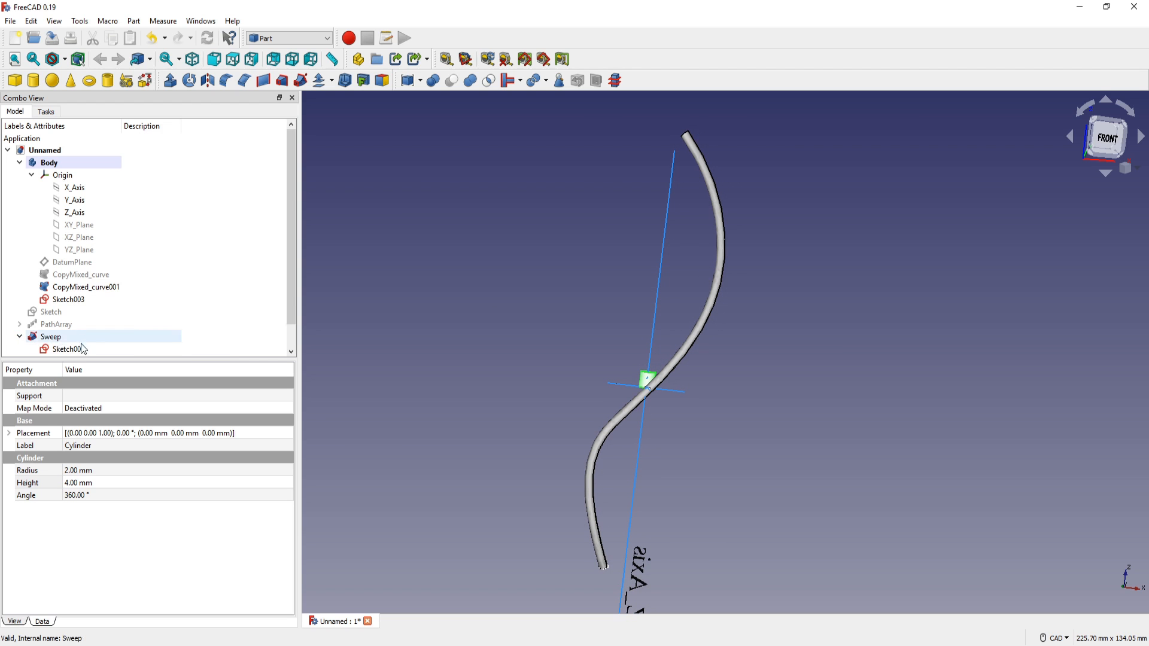
scroll(293, 327, down, 1)
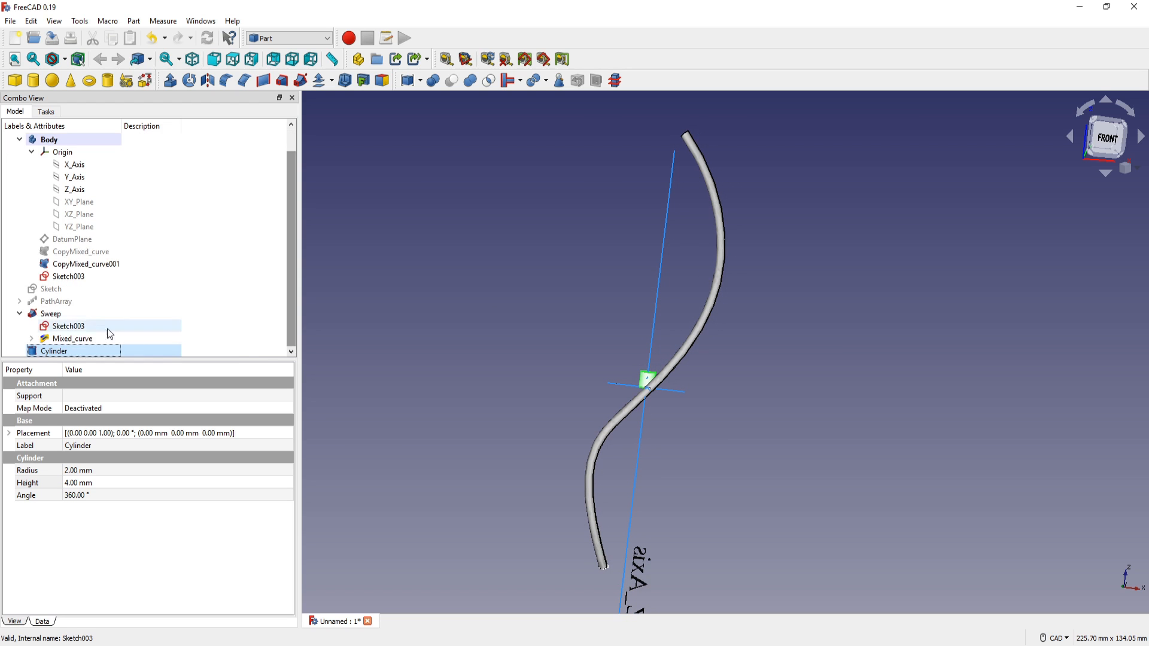
ctrl+click(76, 344)
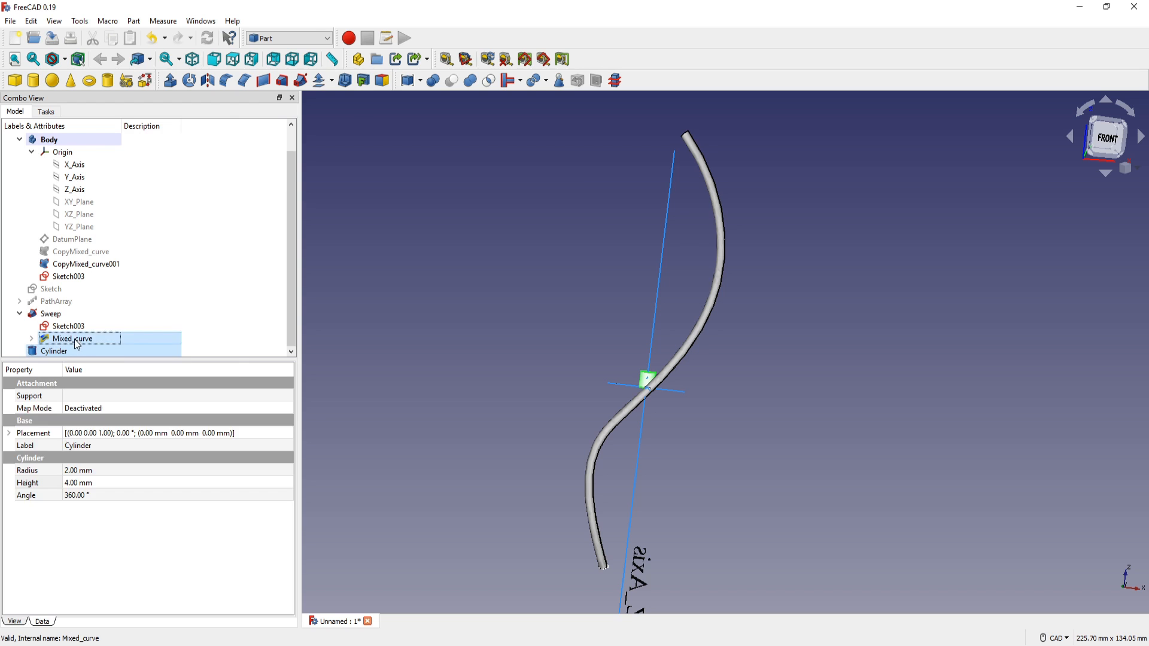
Create a Draft path array of the selected cylinder along Mixed_curve
click(331, 45)
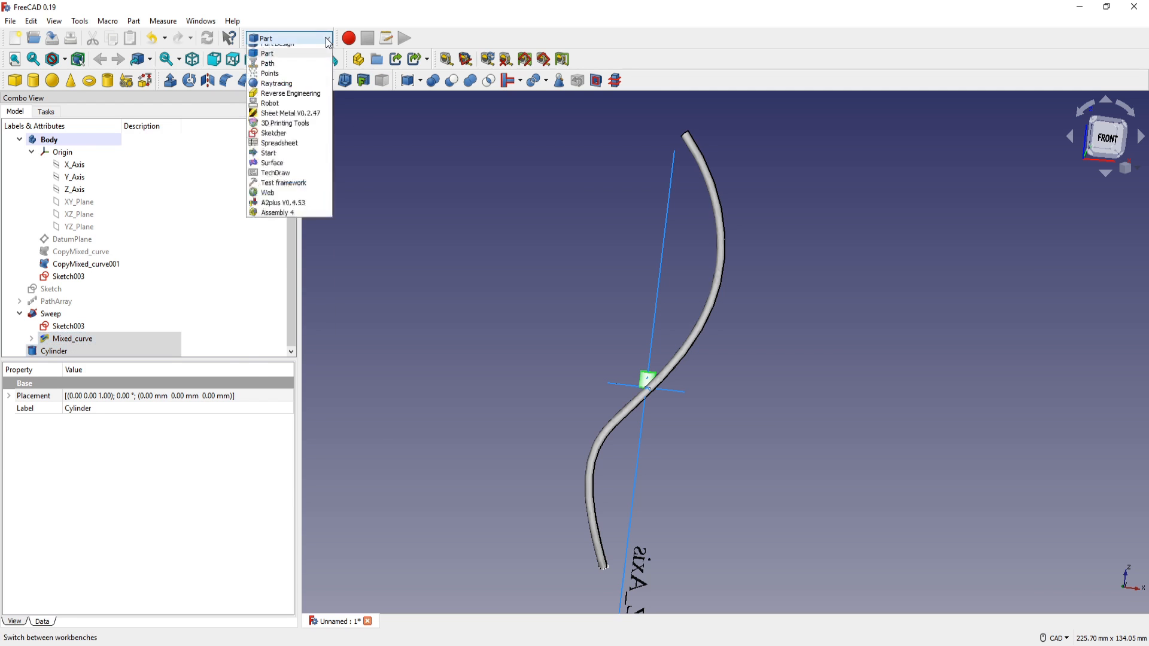
click(279, 89)
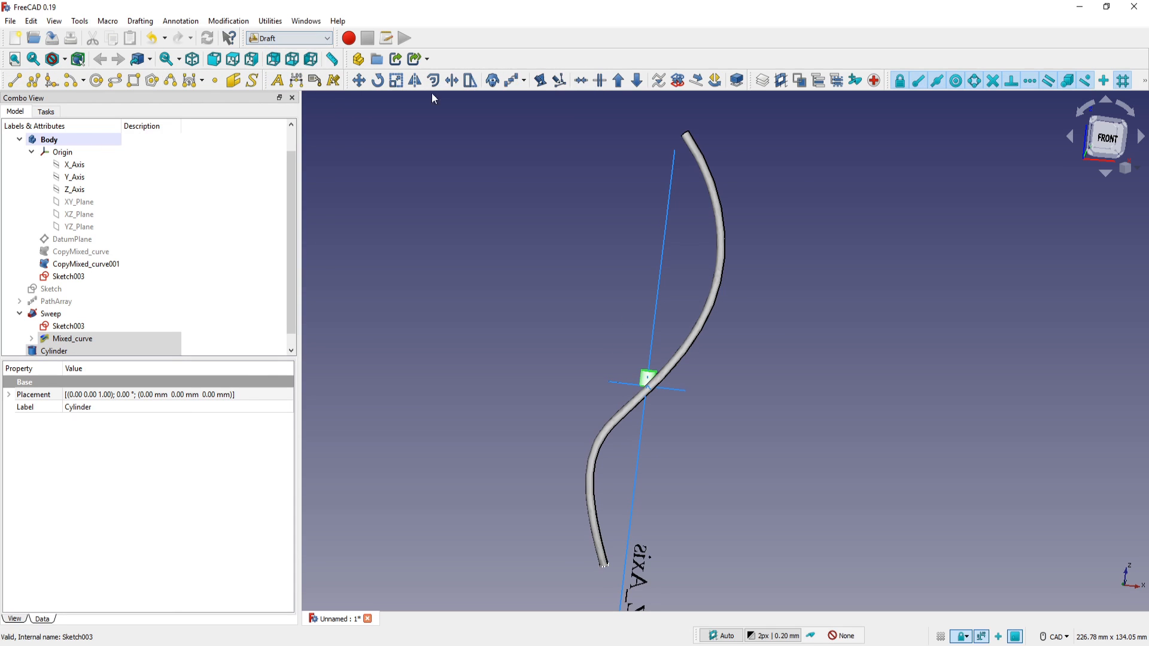
click(512, 82)
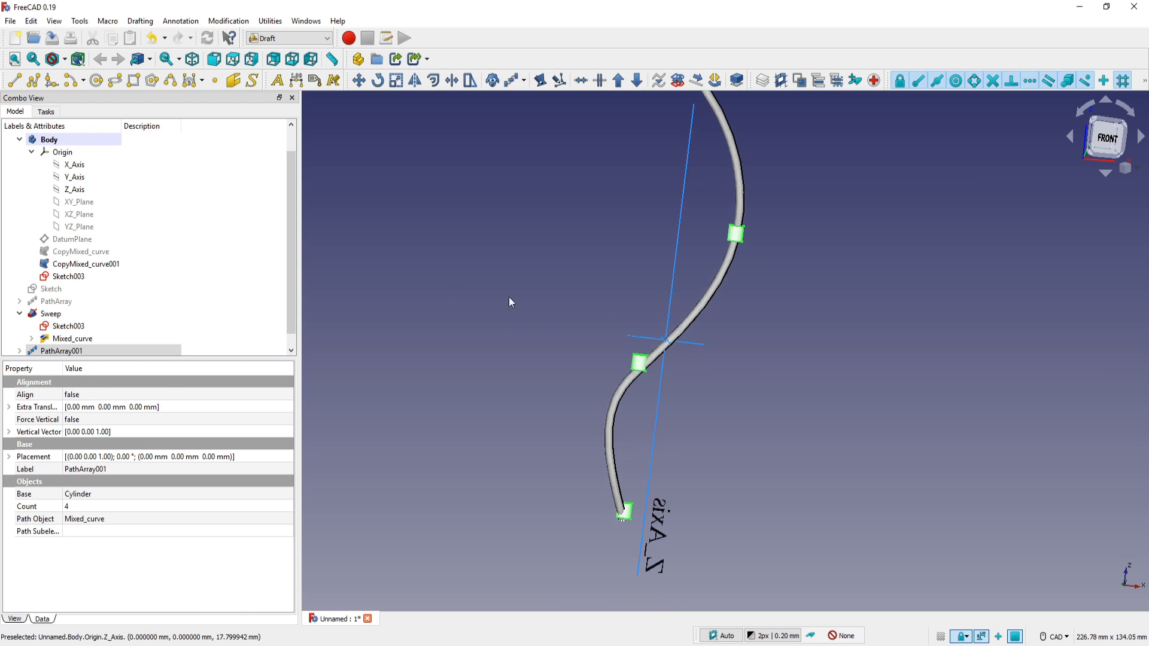
Turn on Align for the new cylinder path array and set its count to 15
click(292, 351)
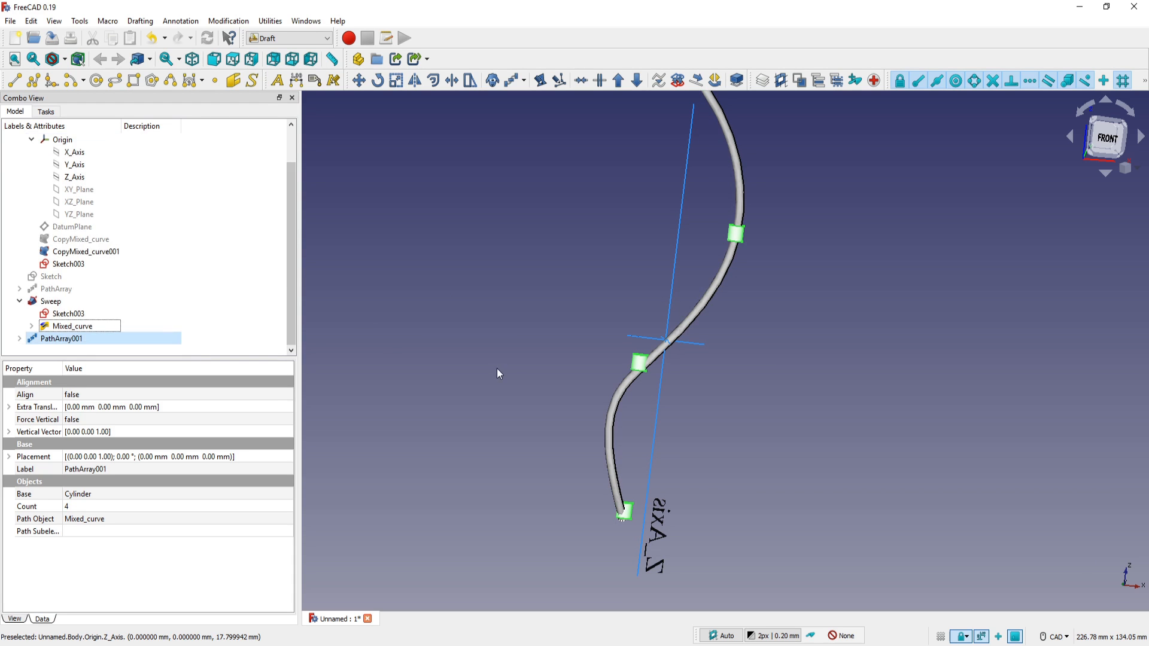
click(274, 397)
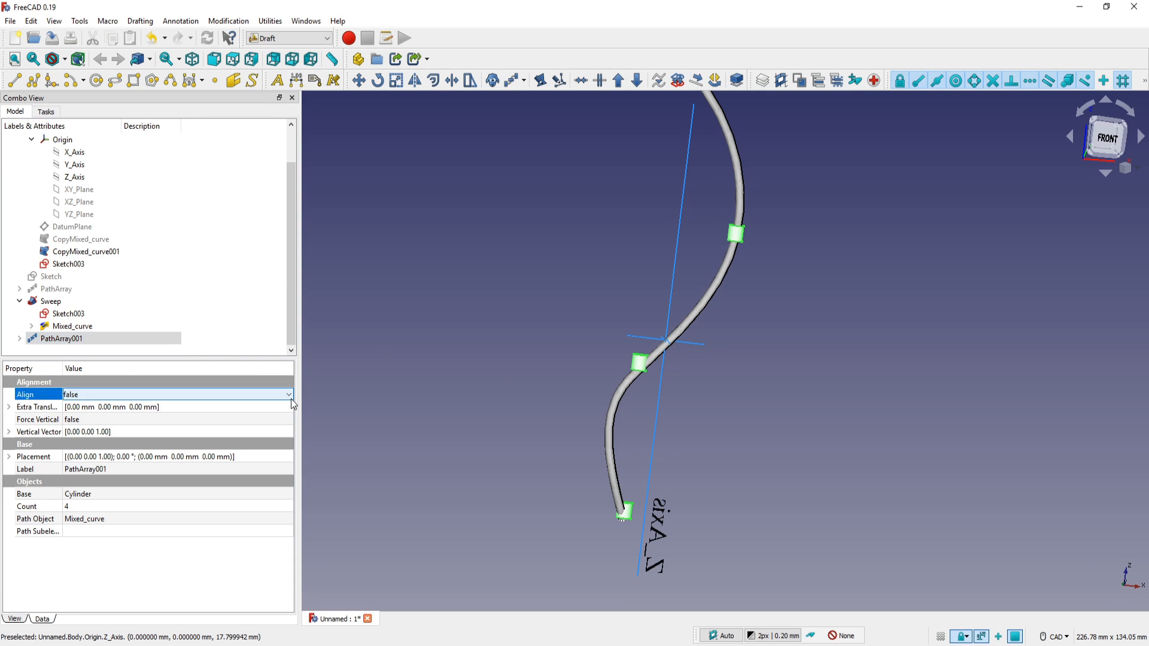
click(290, 396)
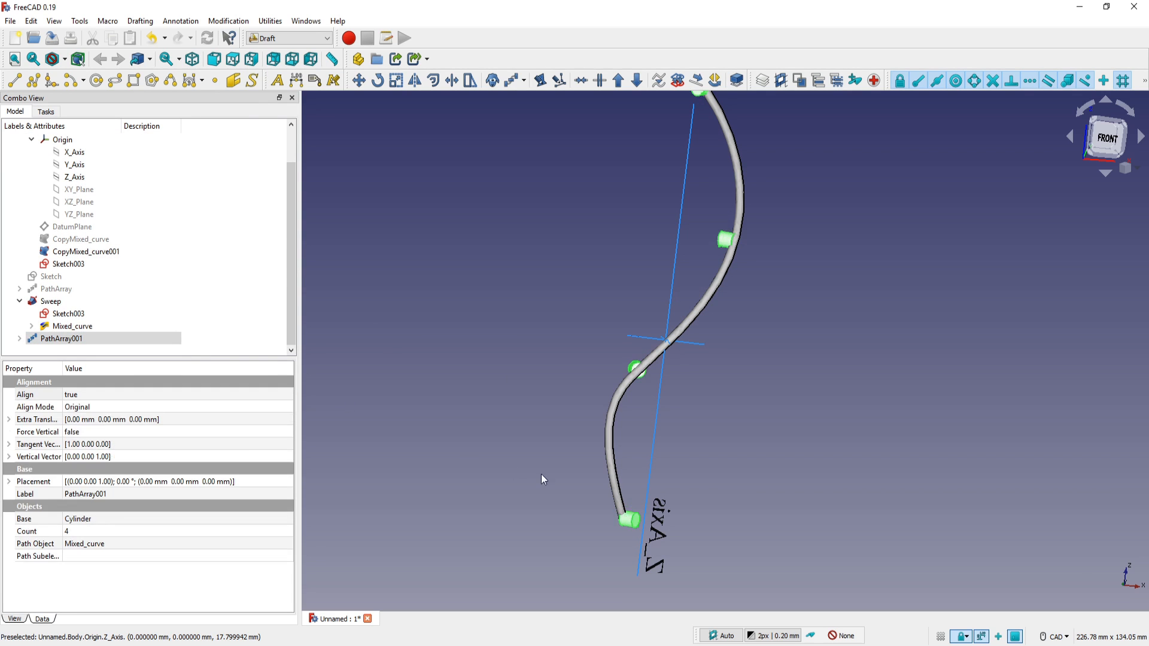
middle_drag(484, 460, 493, 419)
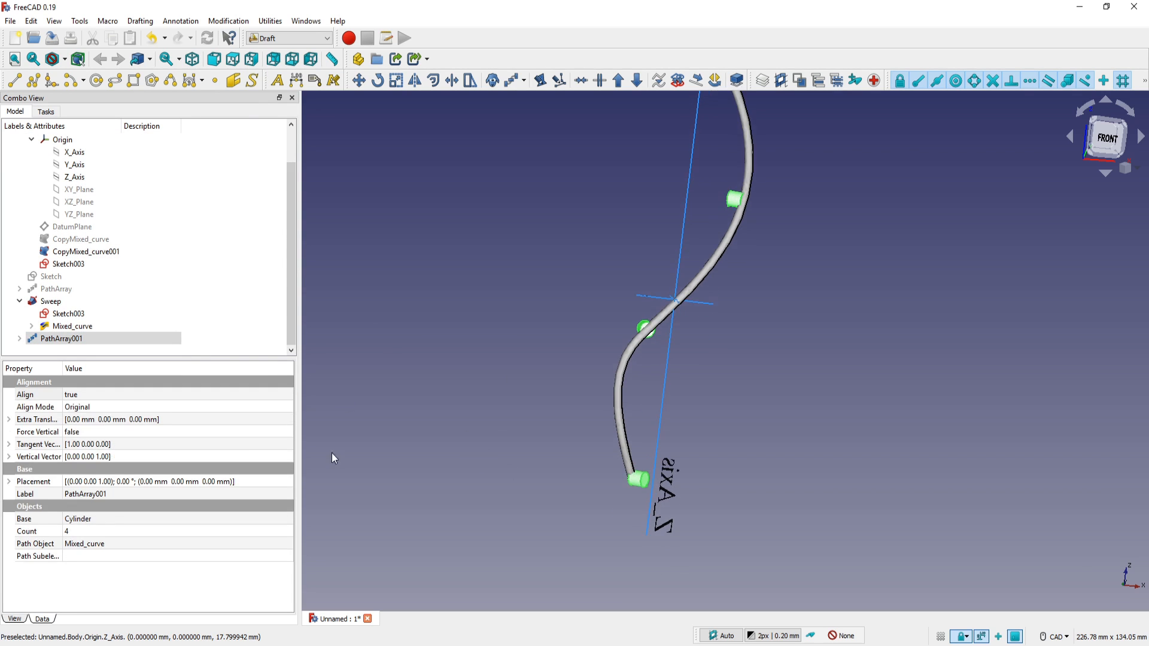
click(79, 531)
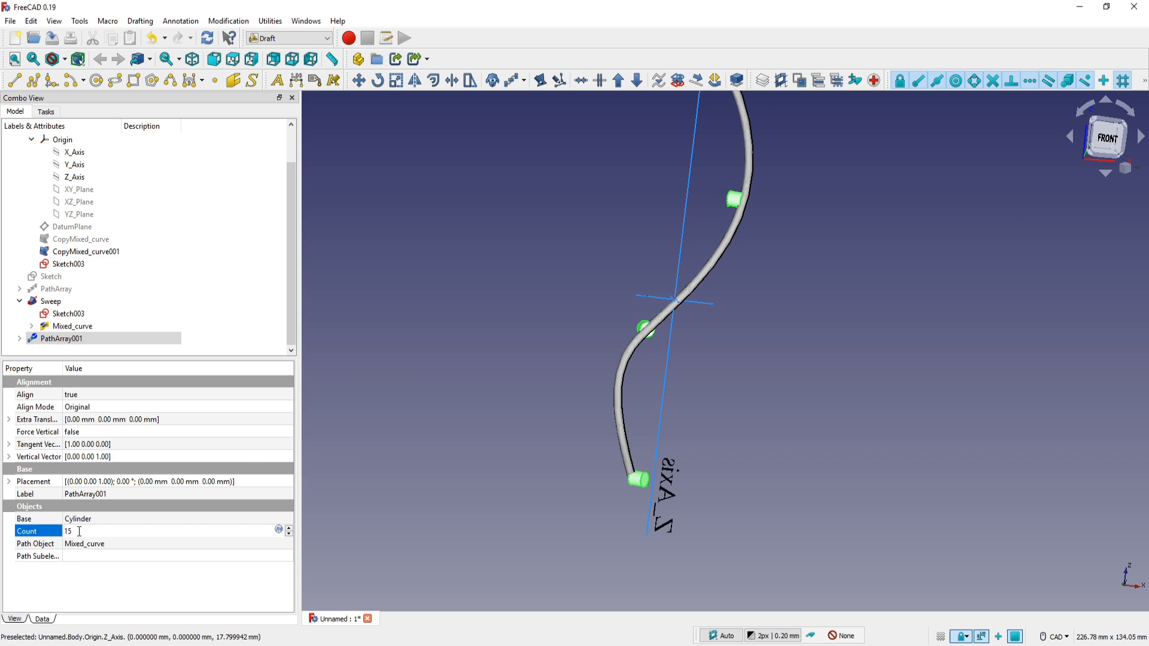
key(Return)
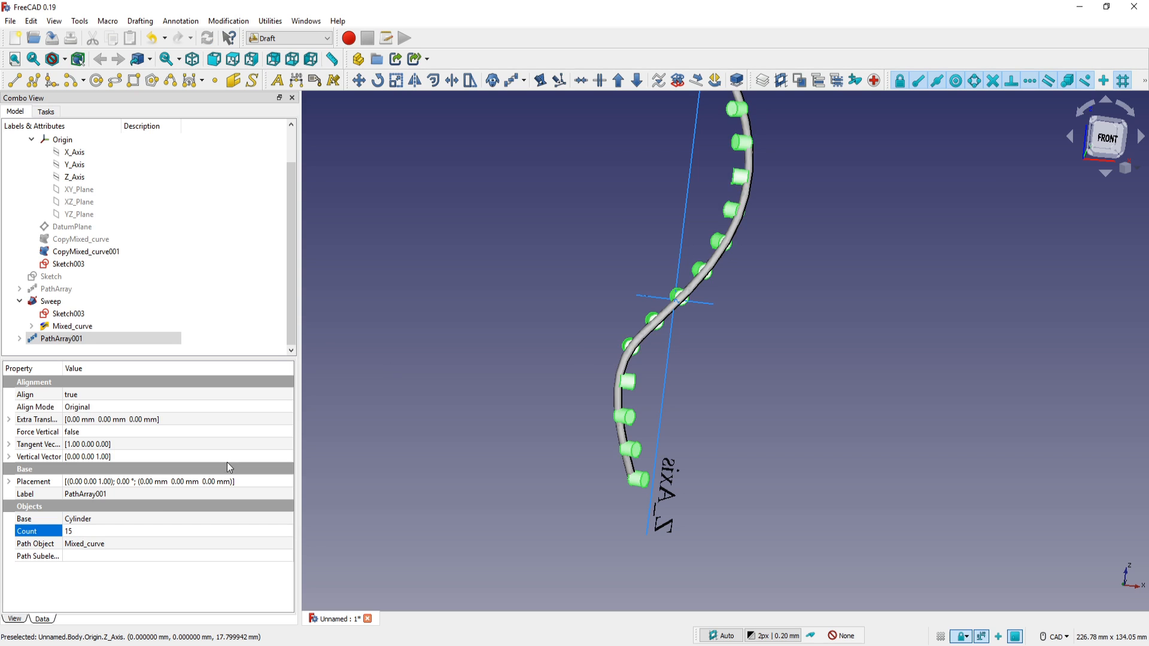
scroll(481, 317, down, 2)
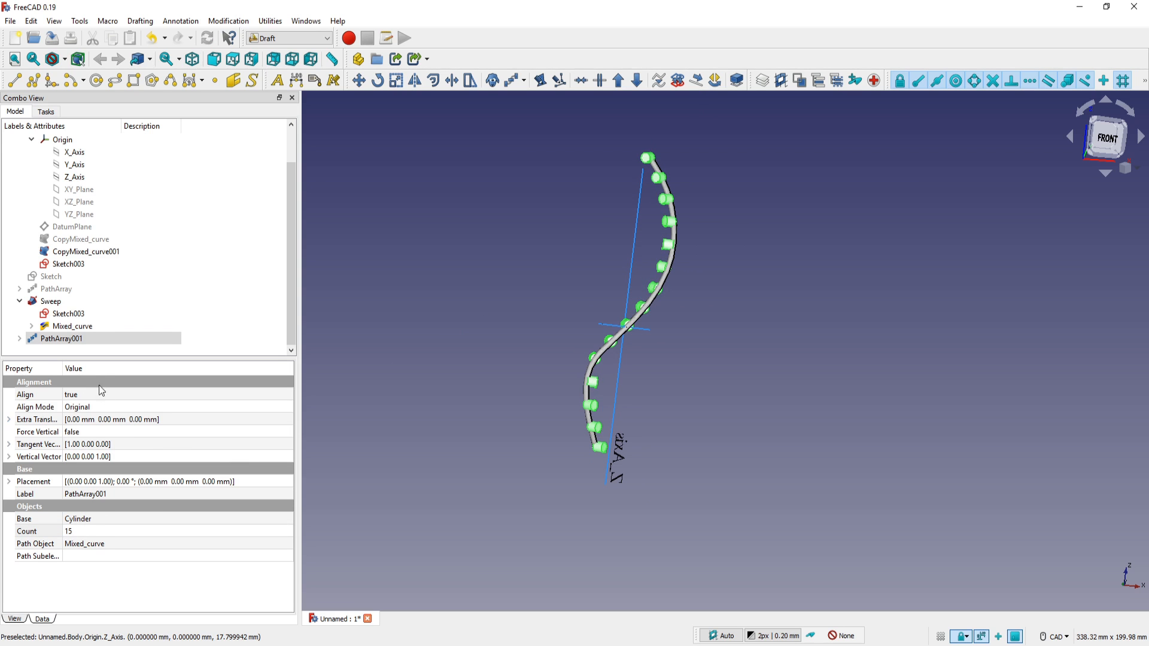
Rotate the path array's base cylinder 90° about the Y axis, setting the placement axis to y 1 and z 0
click(19, 338)
click(66, 351)
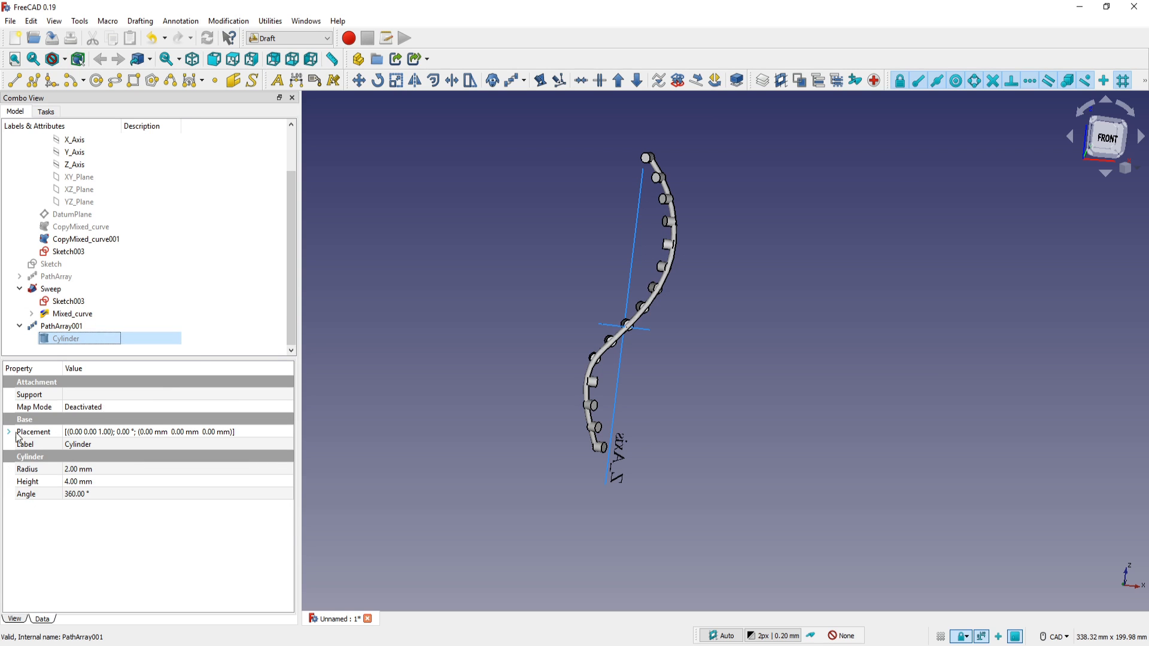
click(9, 432)
click(21, 457)
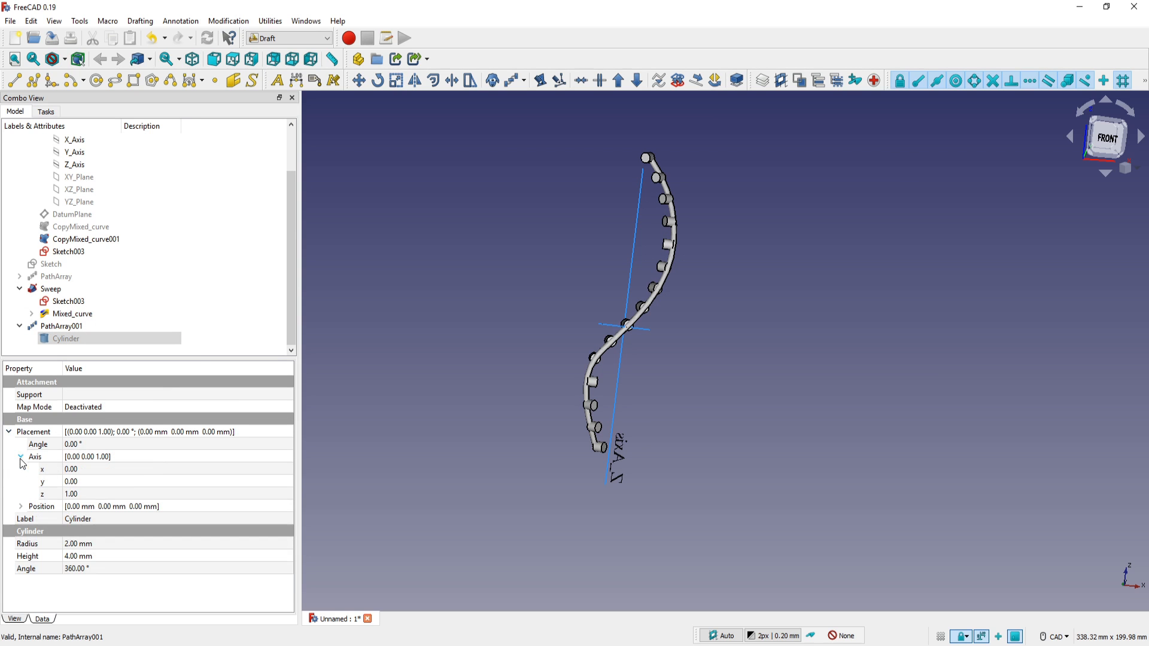
click(96, 494)
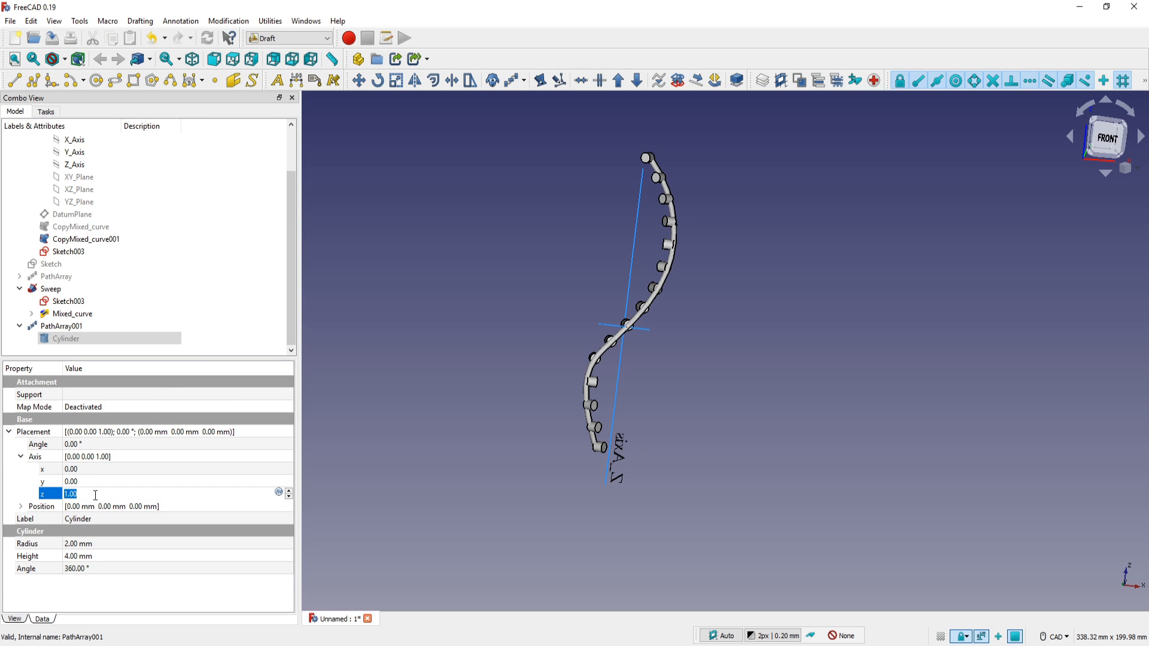
click(89, 483)
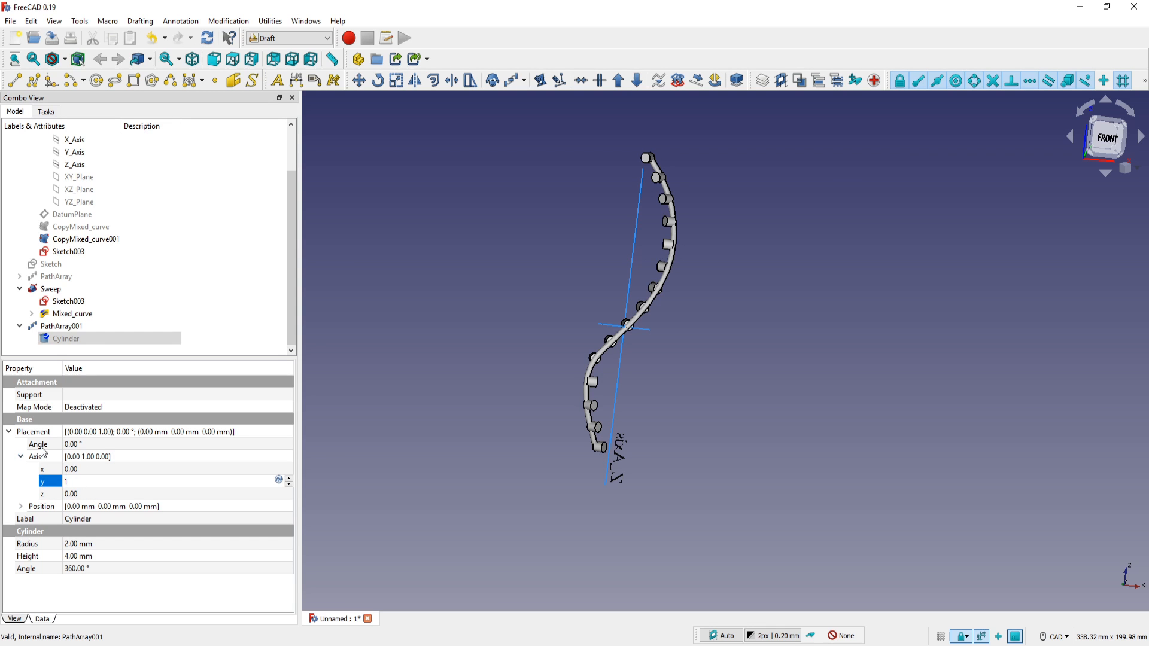
click(98, 444)
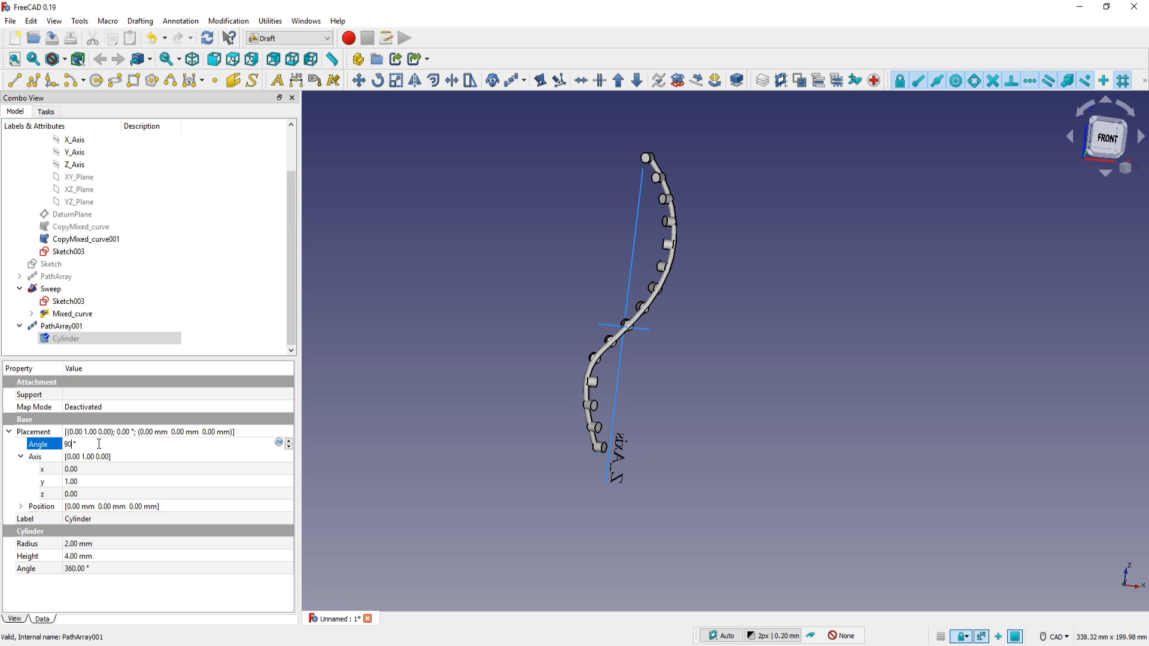
key(Return)
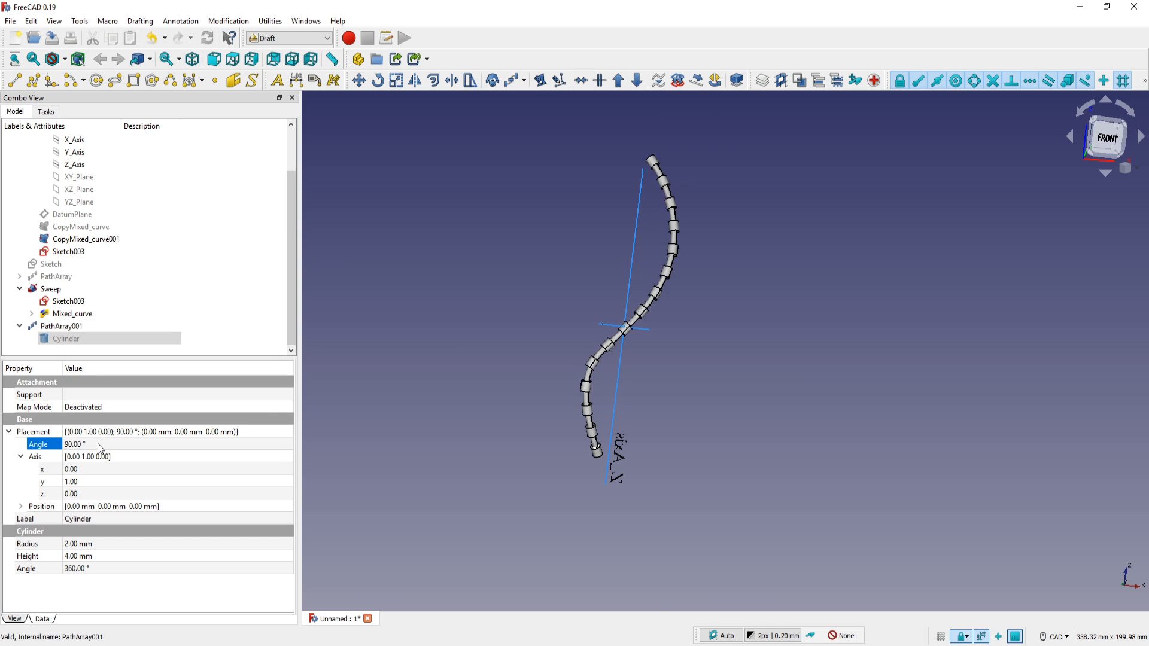
Set the count of the cylinder path array to 20
scroll(569, 382, up, 5)
middle_drag(724, 343, 636, 329)
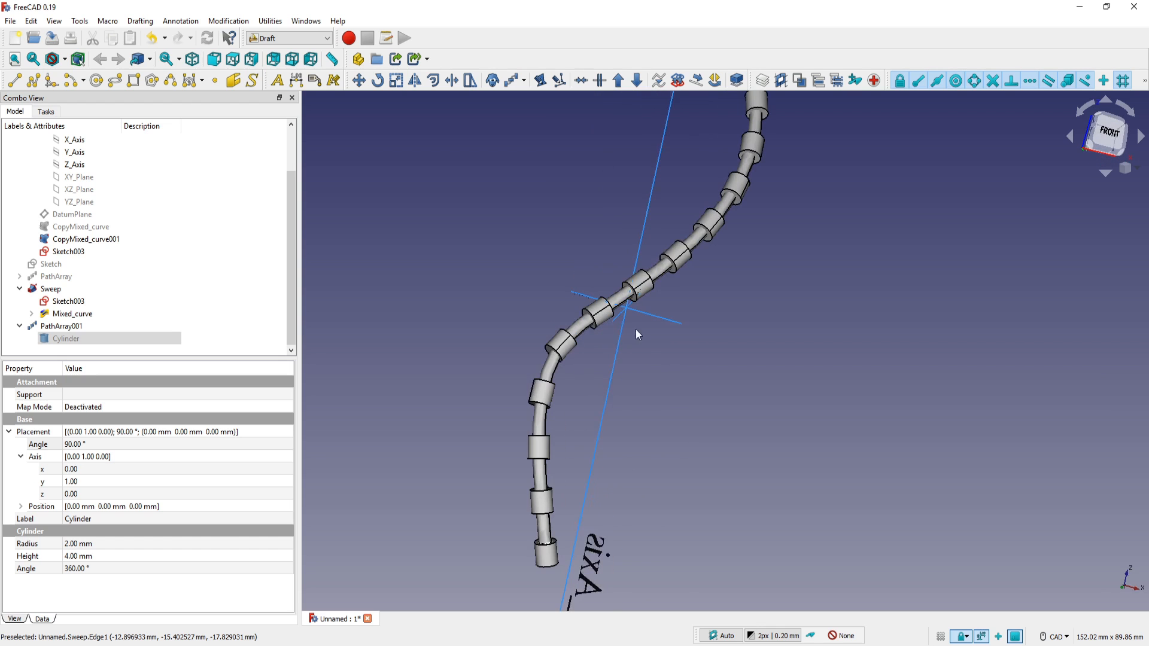
click(71, 326)
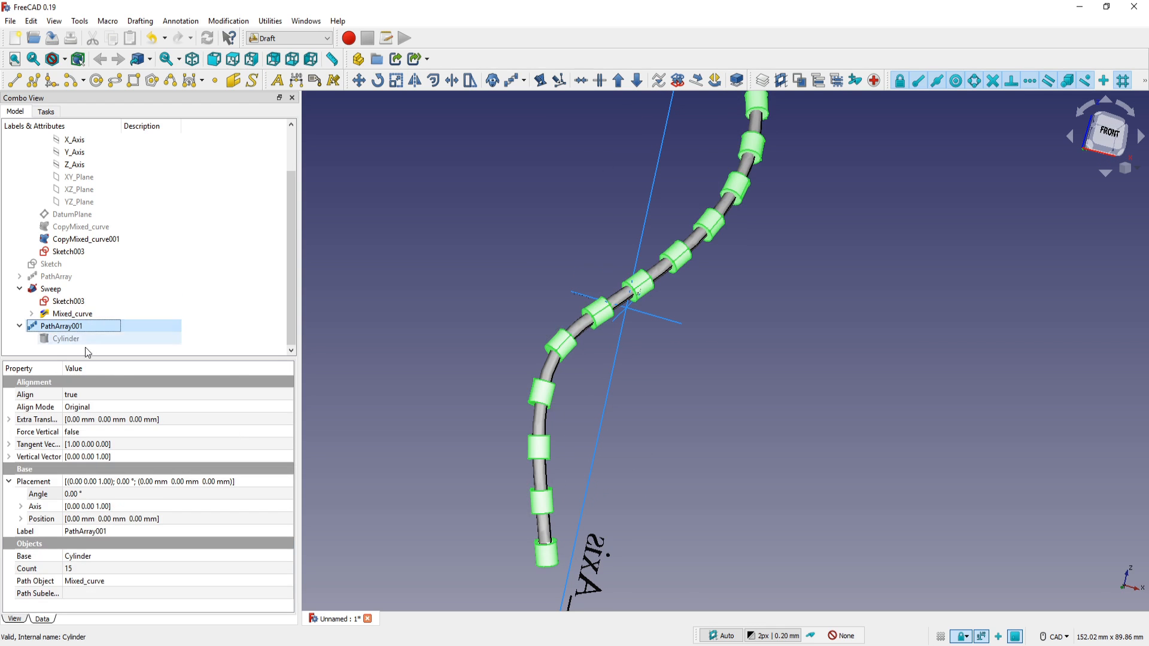
click(85, 569)
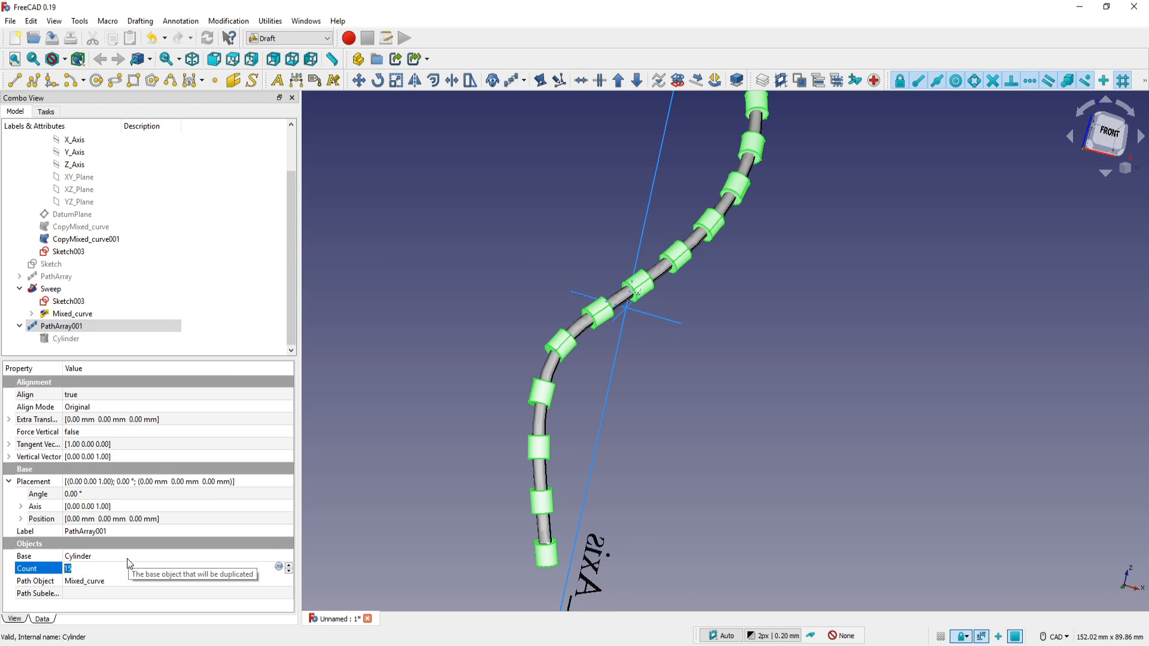
text(20)
key(Return)
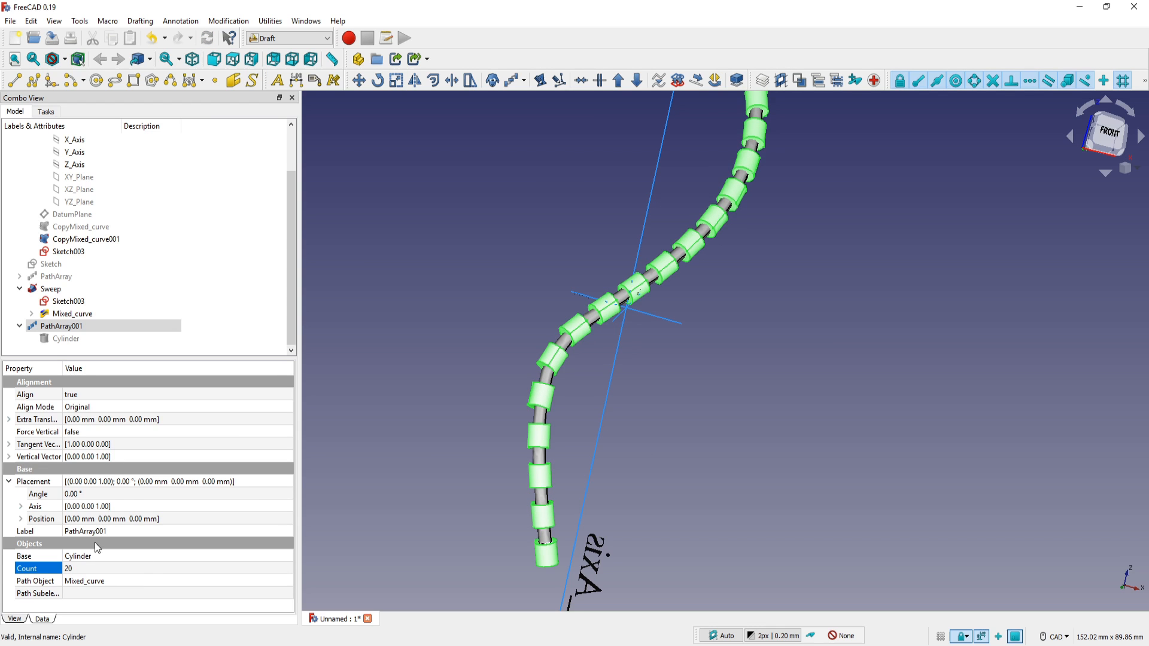
Set the height of the path array's base cylinder to 3 mm
click(67, 339)
click(99, 481)
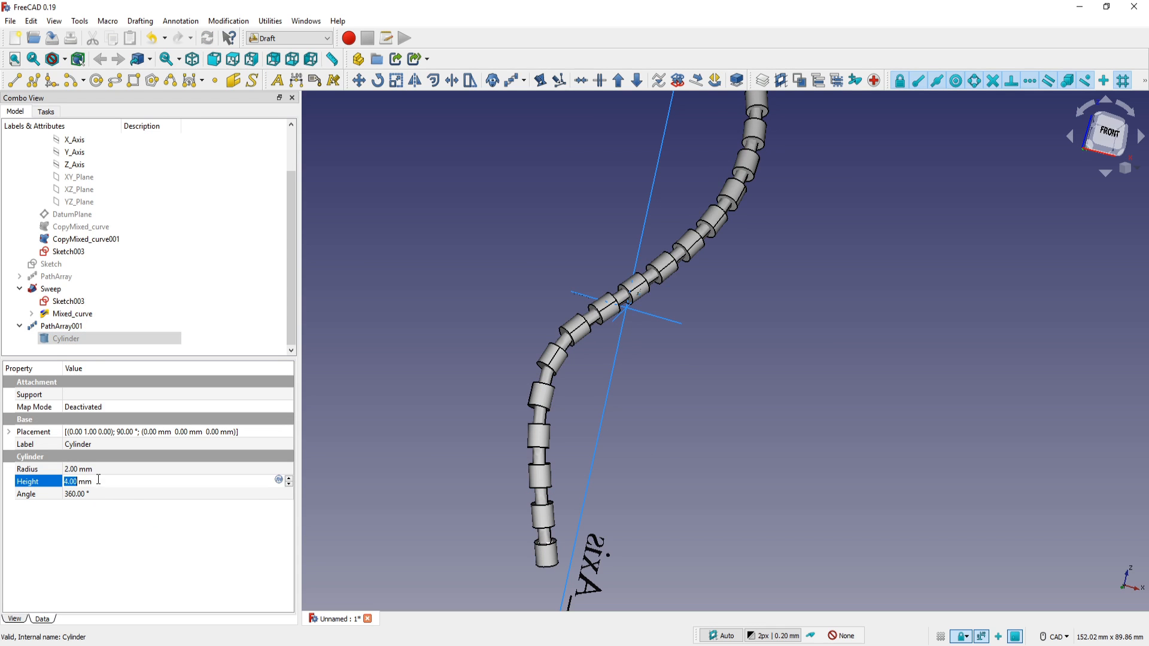
text(3)
key(Return)
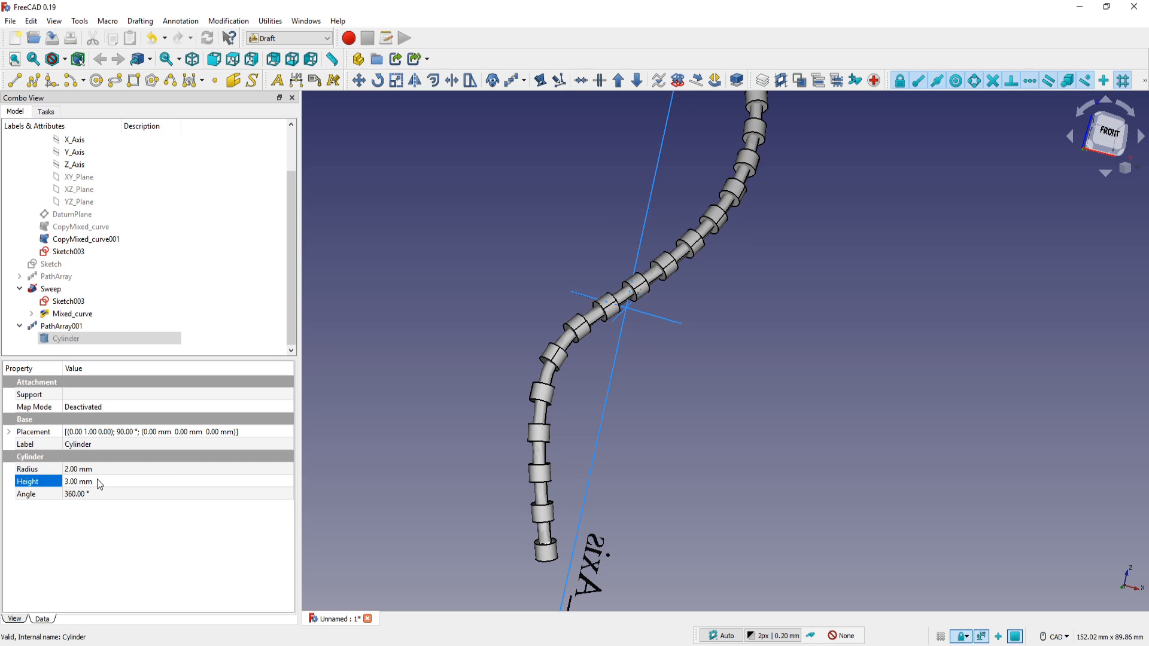
scroll(521, 239, down, 3)
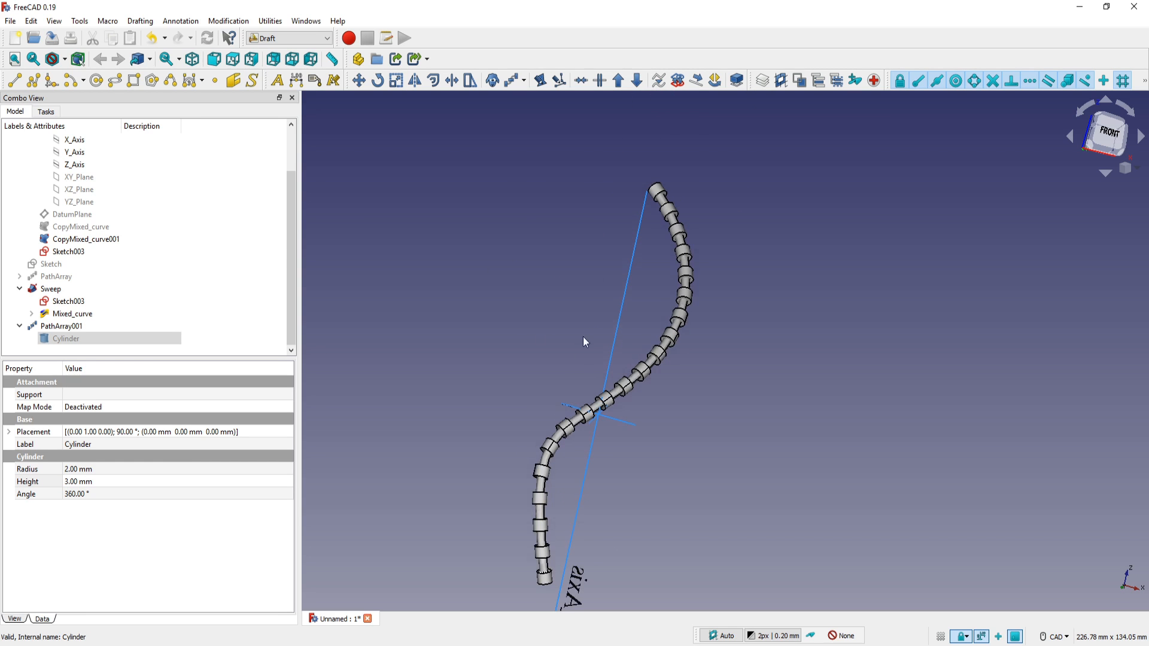
middle_drag(583, 336, 596, 272)
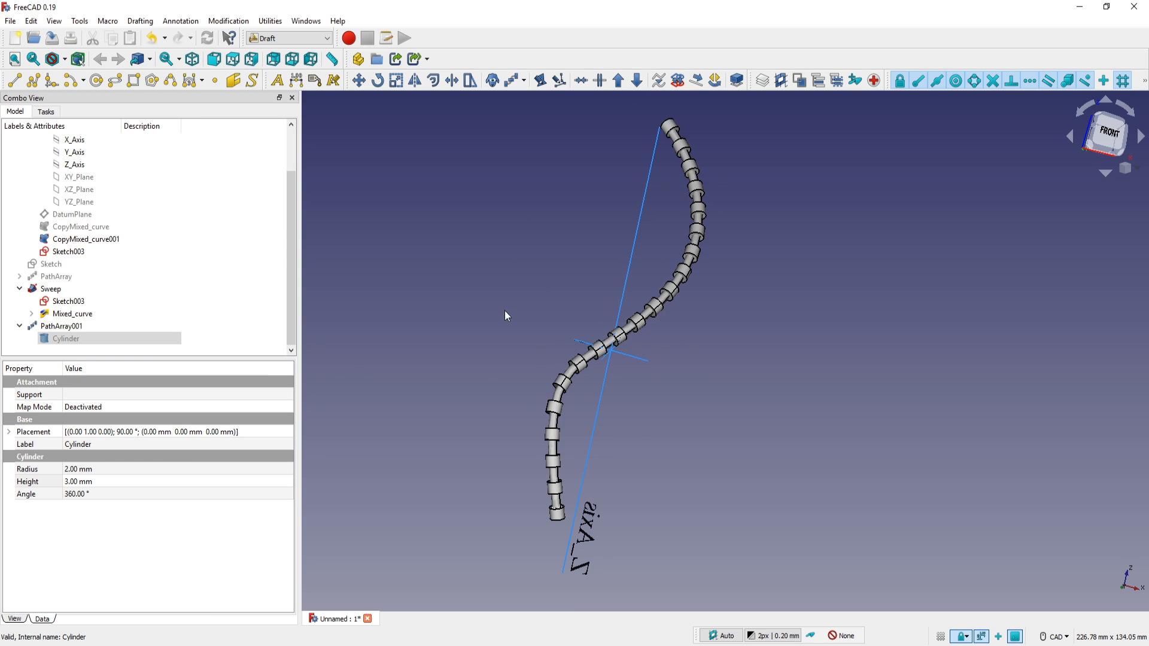
middle_drag(504, 316, 462, 315)
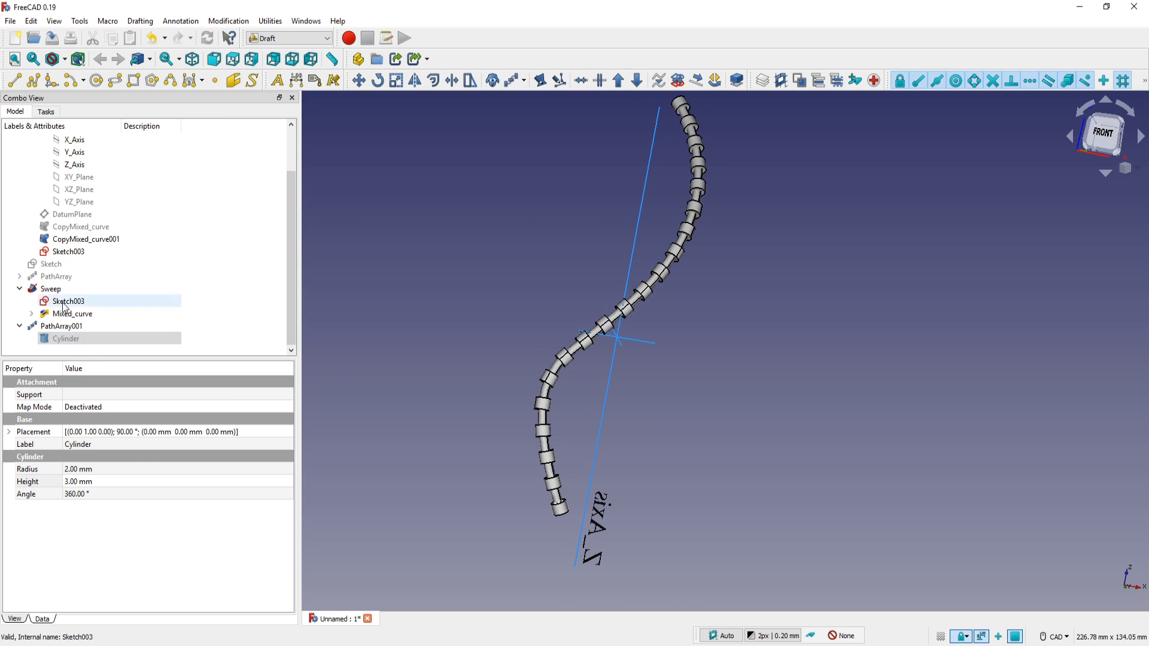
click(289, 261)
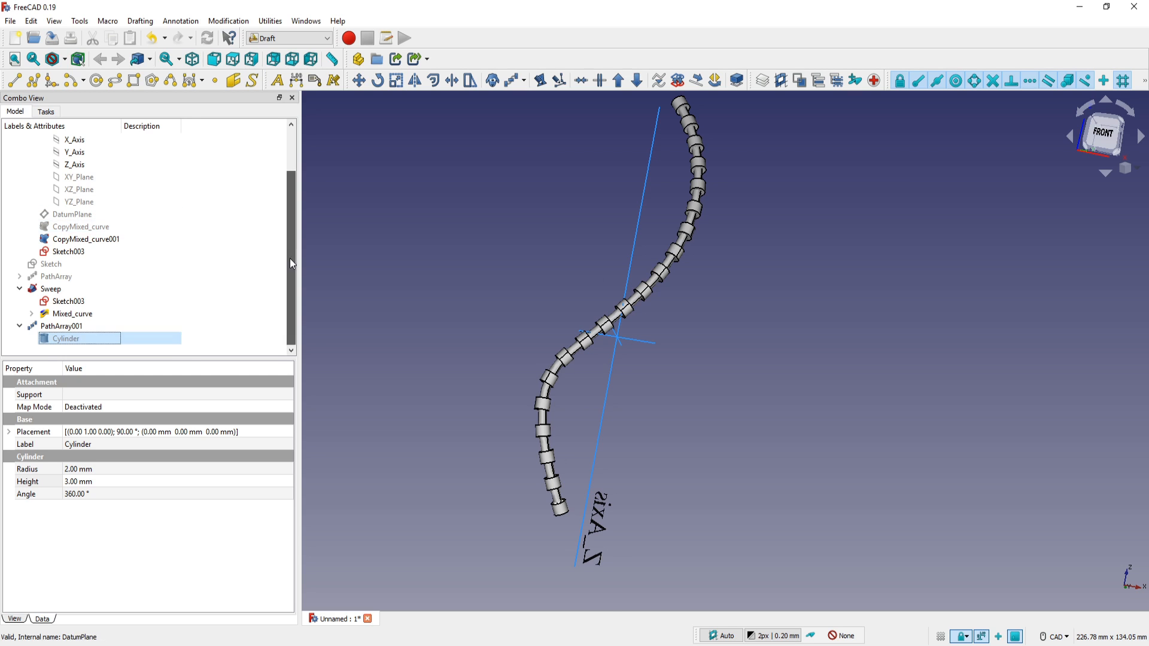
drag(289, 263, 290, 253)
click(443, 223)
middle_drag(443, 222, 457, 258)
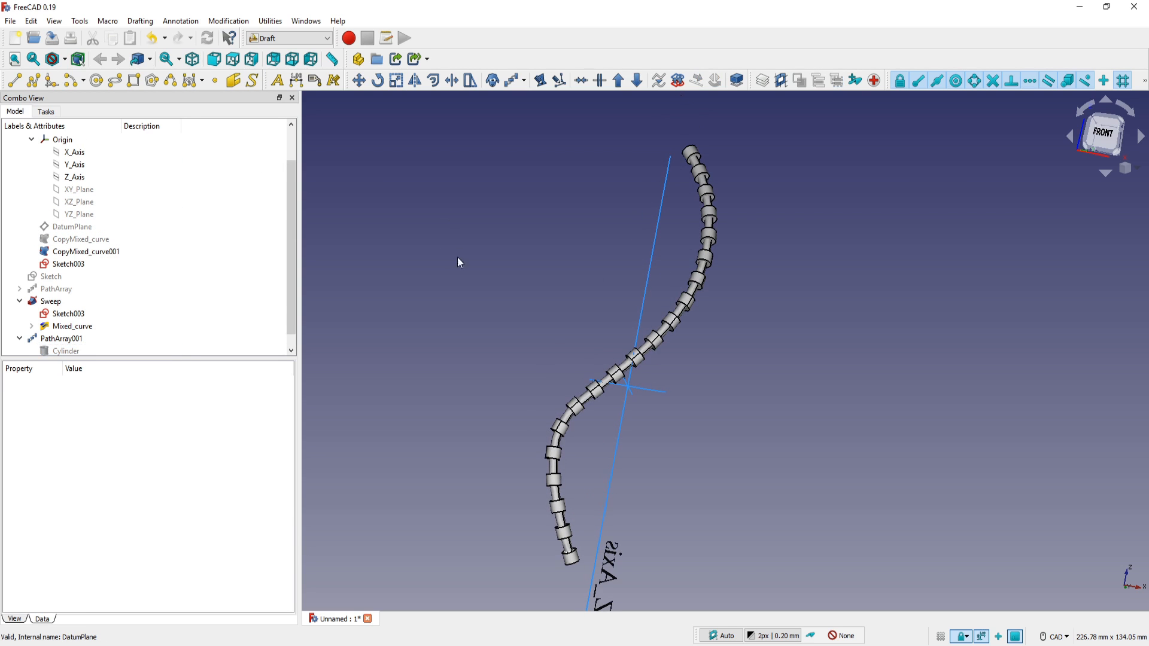
Import the frunza_1 SVG file from the Desktop as geometry into the current document
click(11, 21)
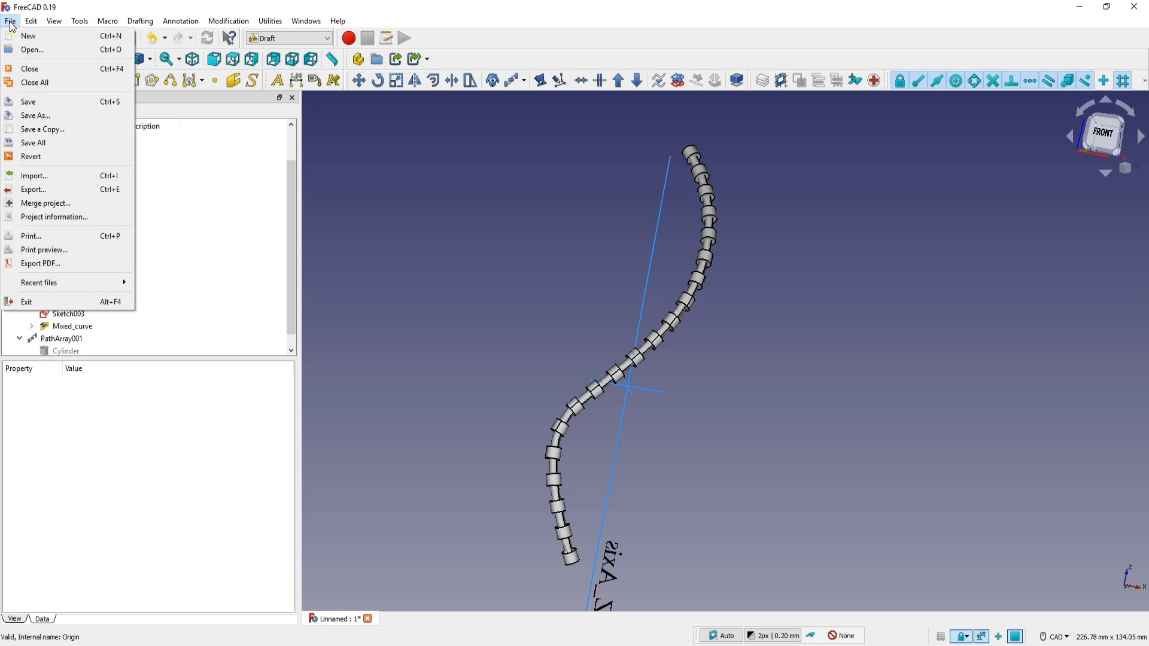
click(36, 178)
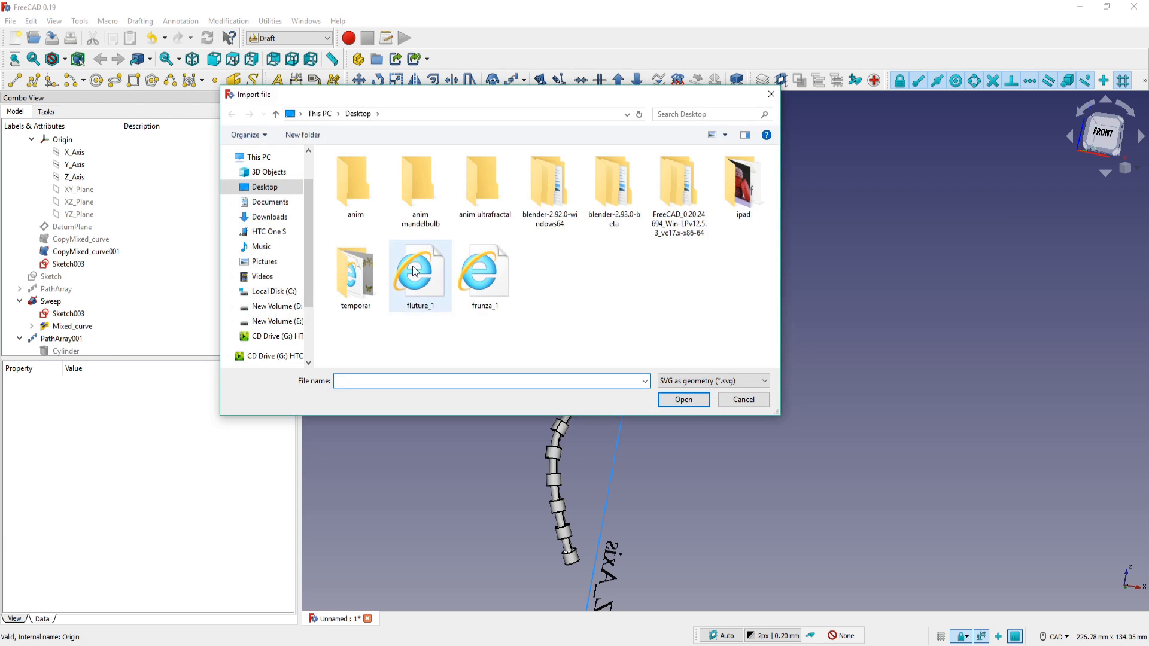
click(484, 289)
click(694, 400)
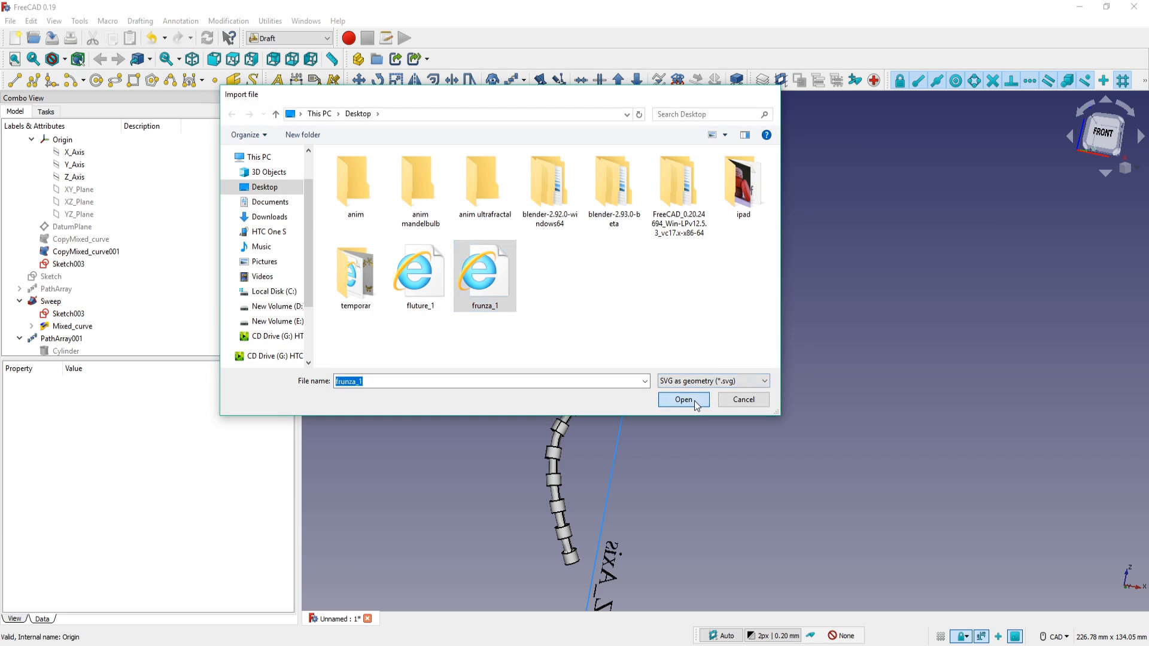
Convert all the imported leaf paths, from path974 through path974028, into a single sketch with Draft to Sketch
middle_drag(734, 268, 739, 364)
drag(294, 204, 244, 352)
click(88, 202)
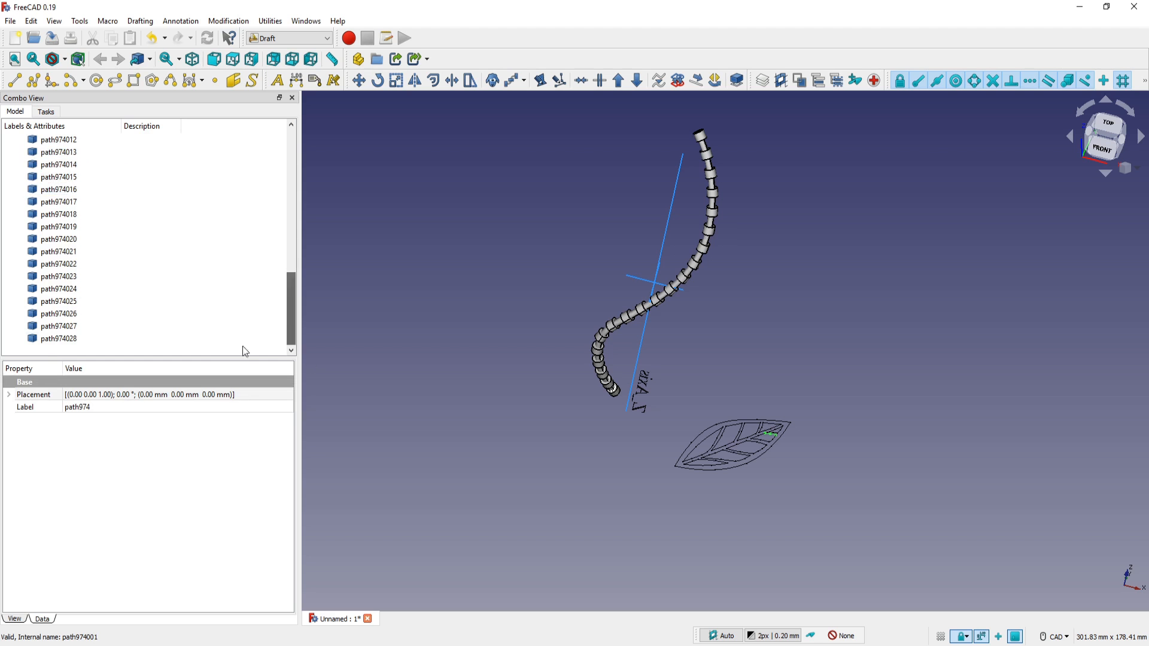
shift+click(54, 338)
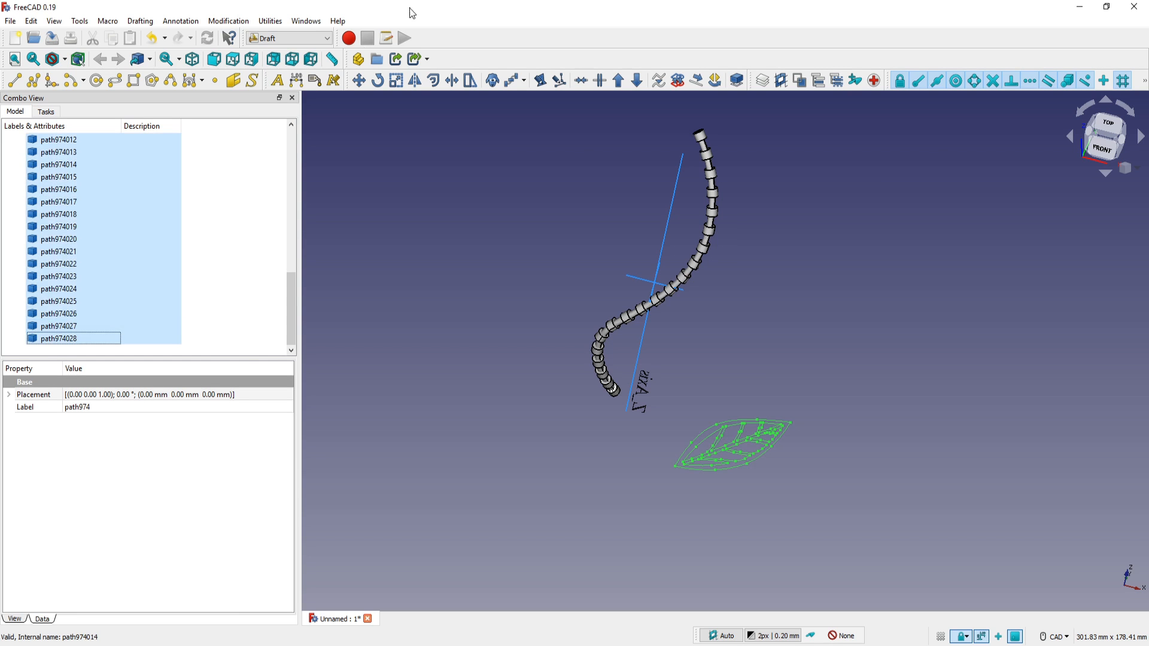
click(678, 82)
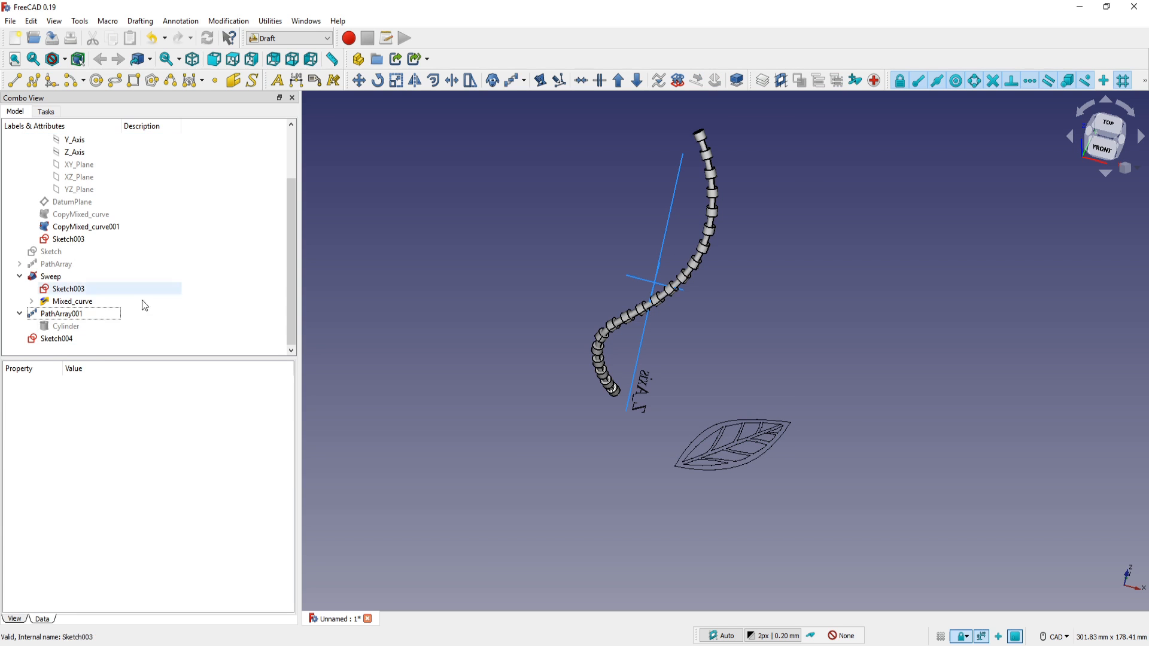
Validate the leaf sketch, Sketch004, in the Sketcher workbench by highlighting its open vertices
click(144, 339)
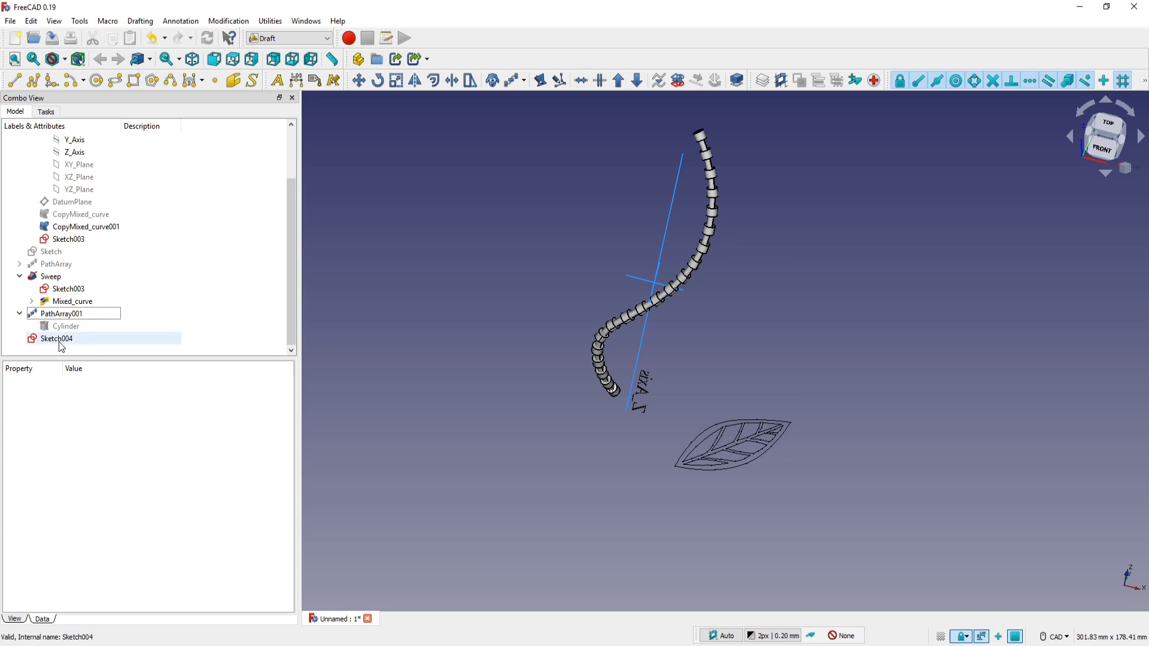
click(323, 39)
click(290, 269)
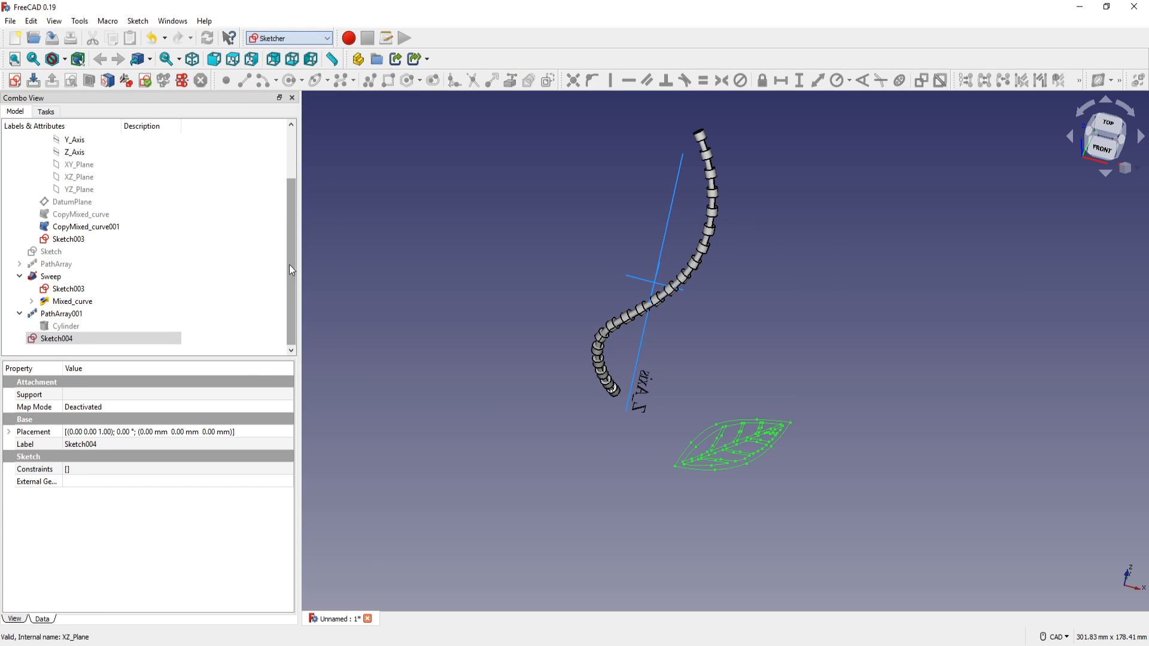
click(138, 22)
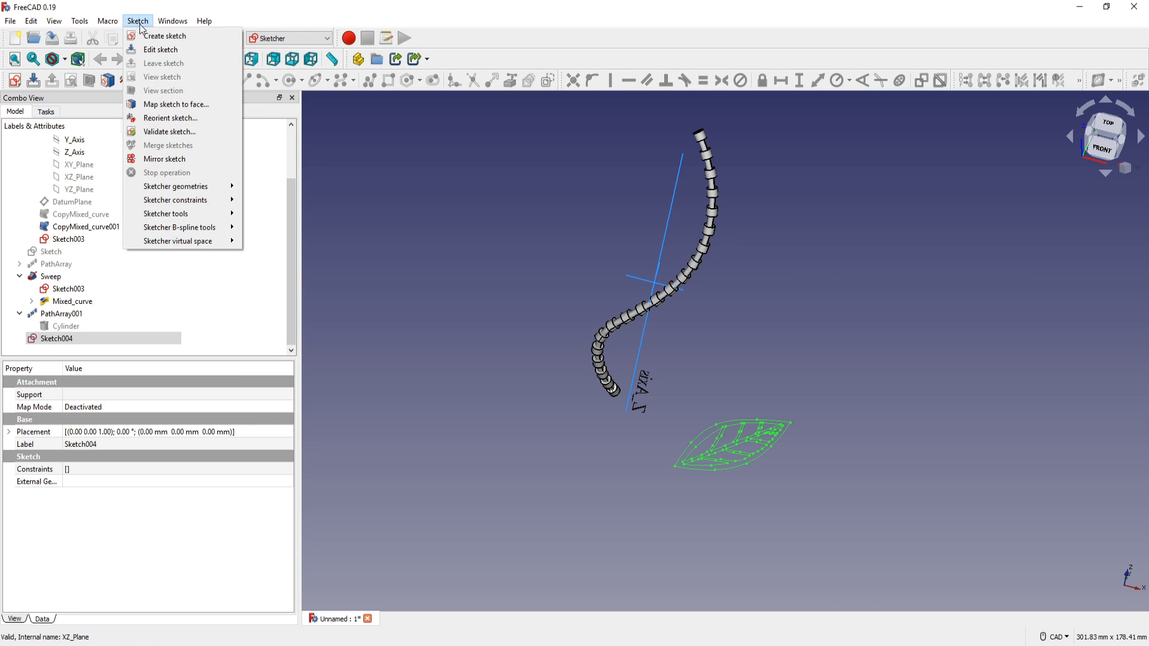
click(181, 137)
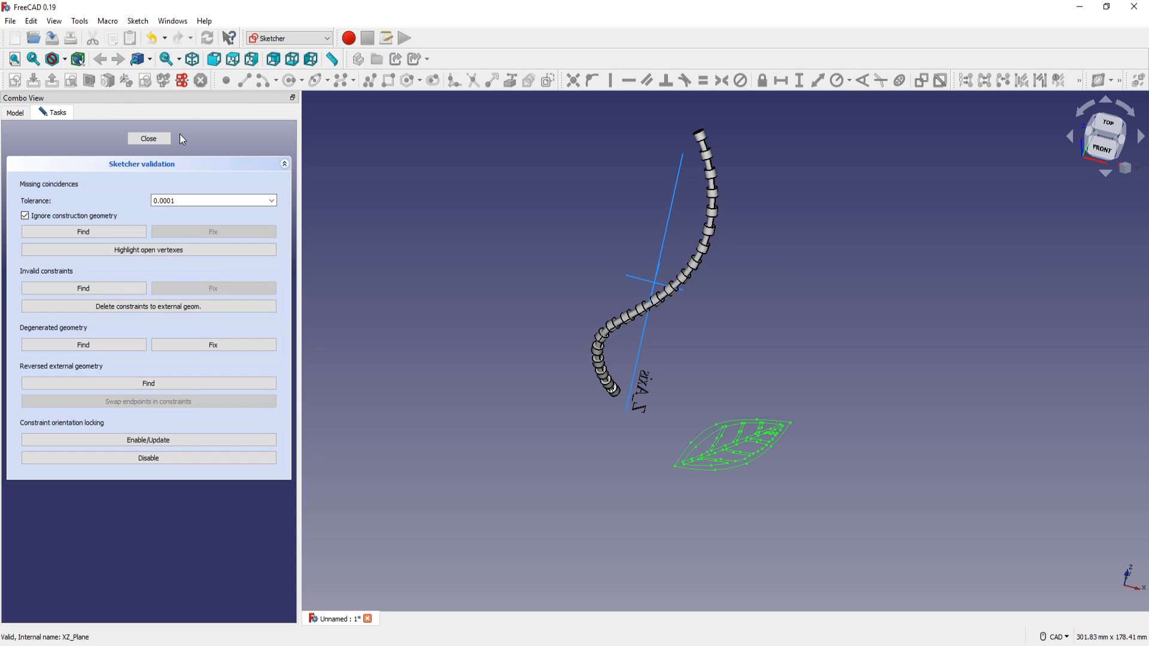
click(164, 252)
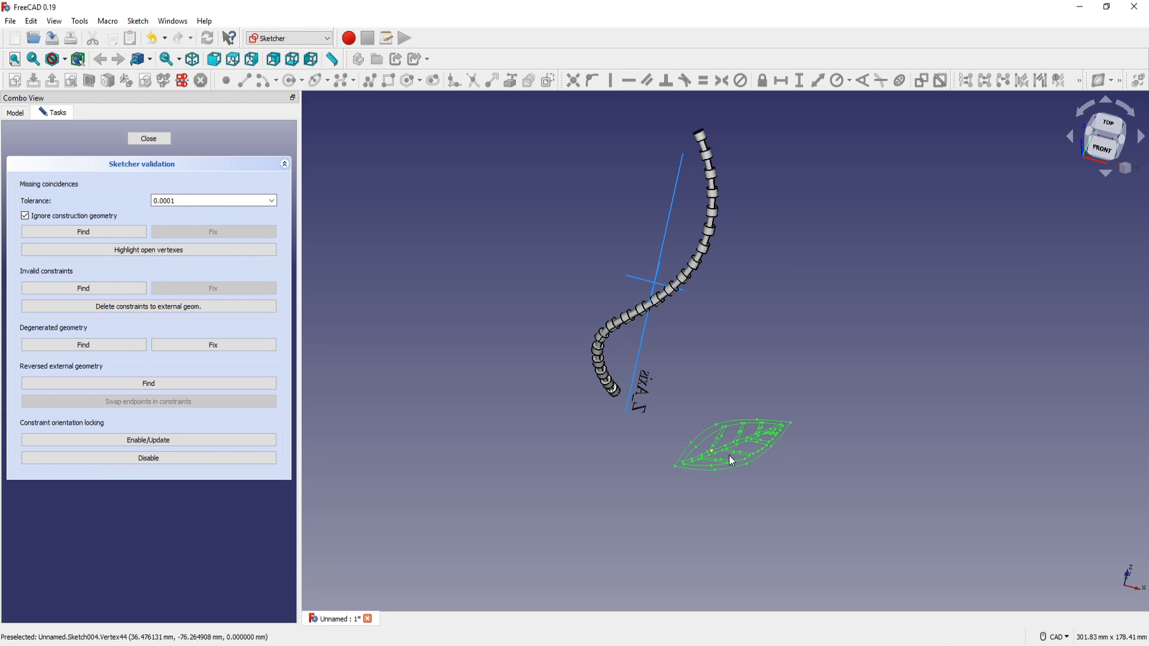
scroll(730, 455, up, 5)
click(149, 139)
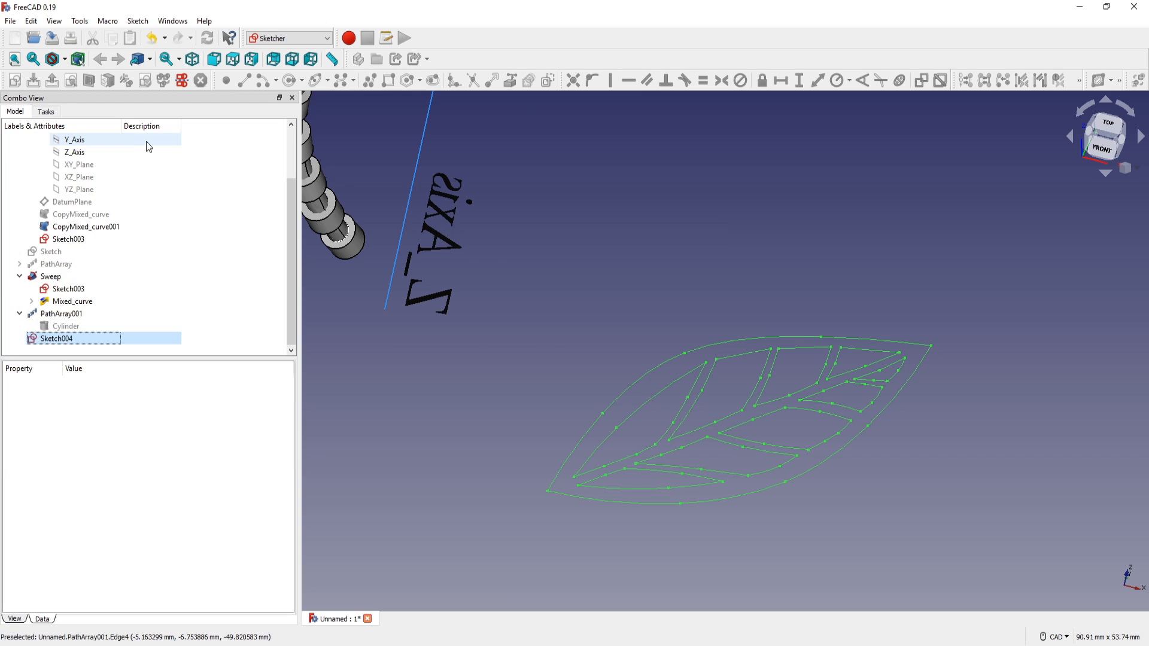
scroll(544, 390, down, 3)
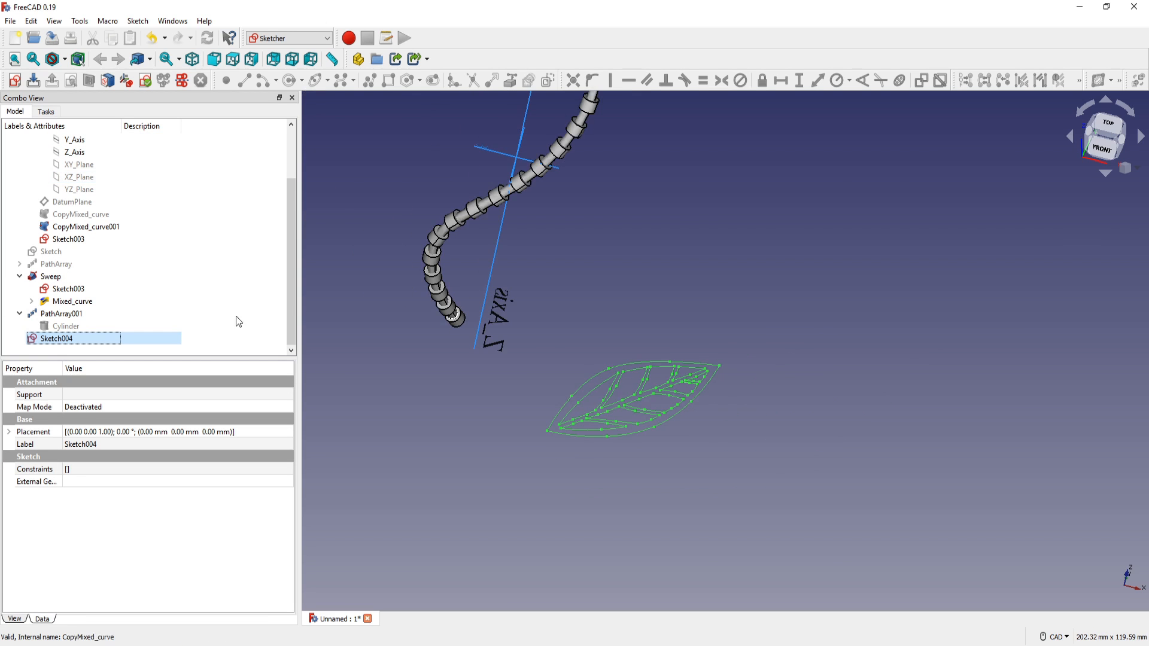
Move all the leaf geometry in Sketch004 so that its lower-left tip sits on the sketch origin
double_click(58, 338)
mouse_move(549, 283)
mouse_down()
mouse_move(768, 536)
mouse_move(777, 495)
mouse_move(766, 470)
mouse_up()
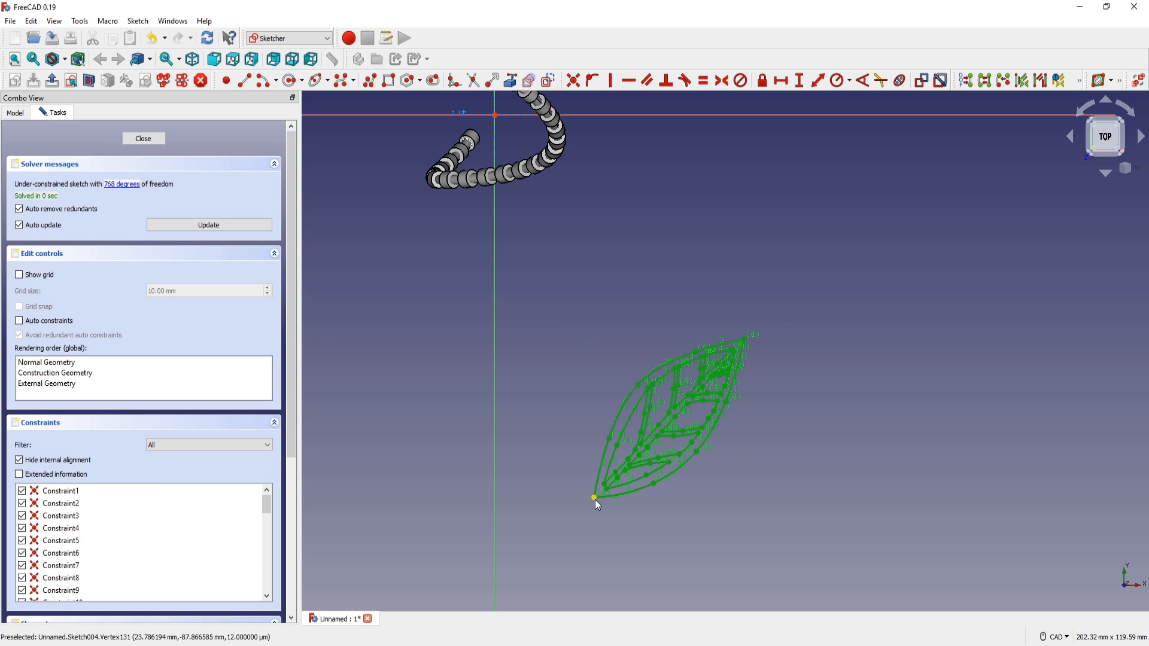
key(ctrl+c)
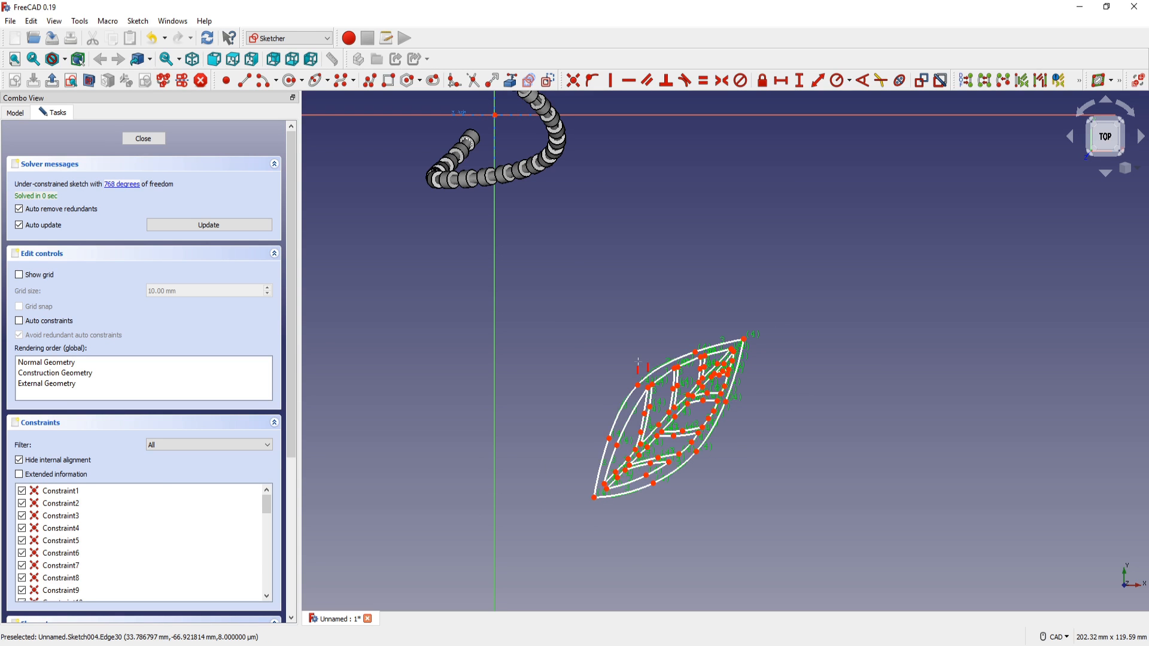
click(495, 115)
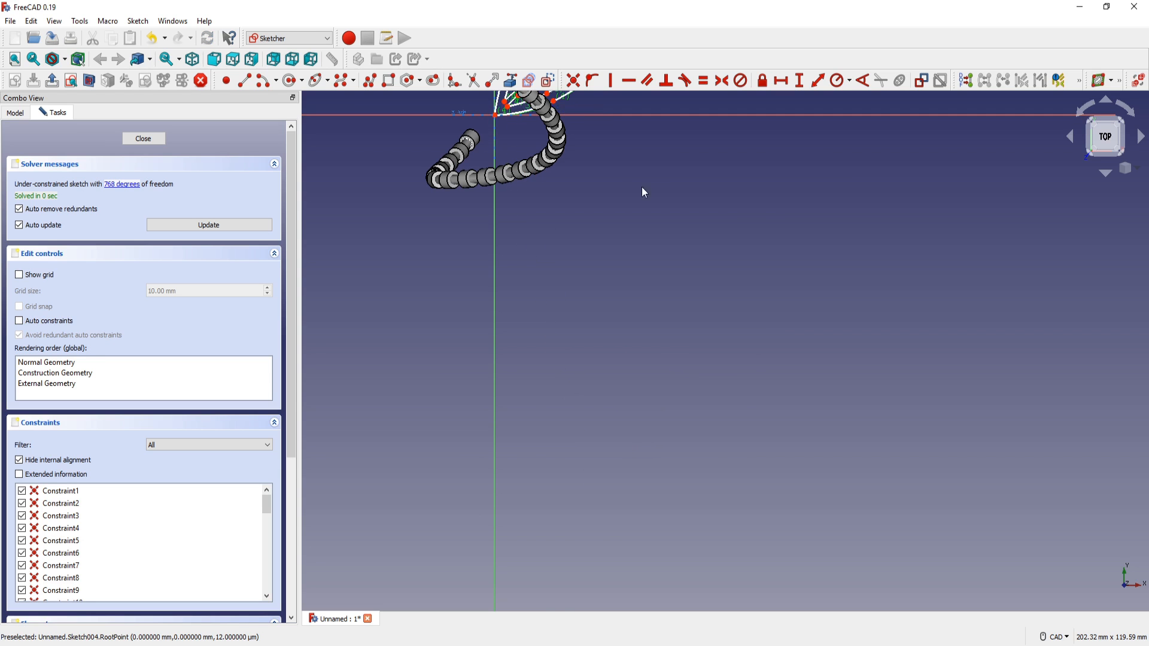
middle_drag(643, 189, 735, 547)
key(Escape)
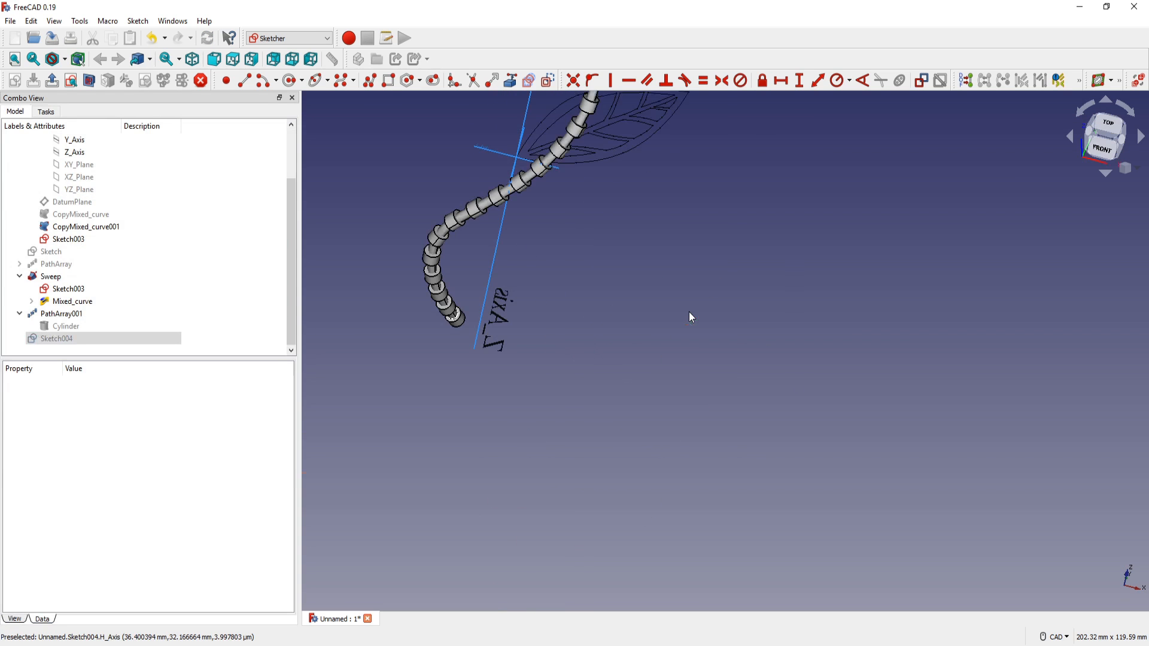
Extrude the leaf sketch into a solid along its normal with the Part workbench, using the symmetric option
middle_drag(594, 253, 677, 455)
middle_drag(684, 394, 679, 359)
middle_drag(507, 293, 495, 258)
click(59, 341)
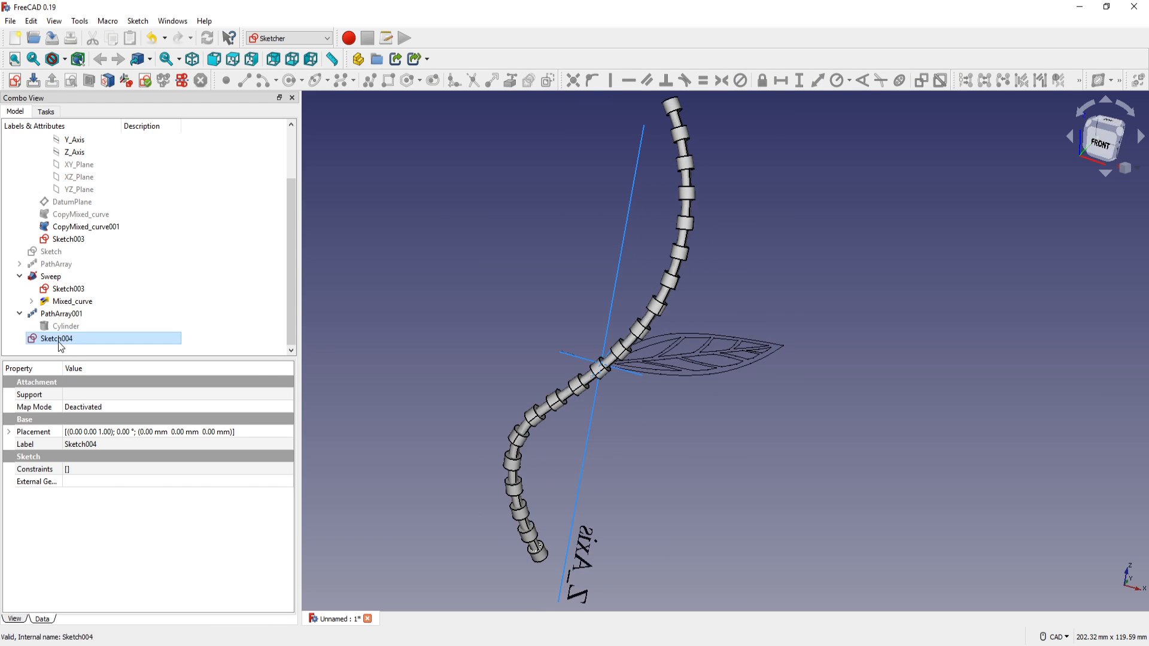
click(290, 38)
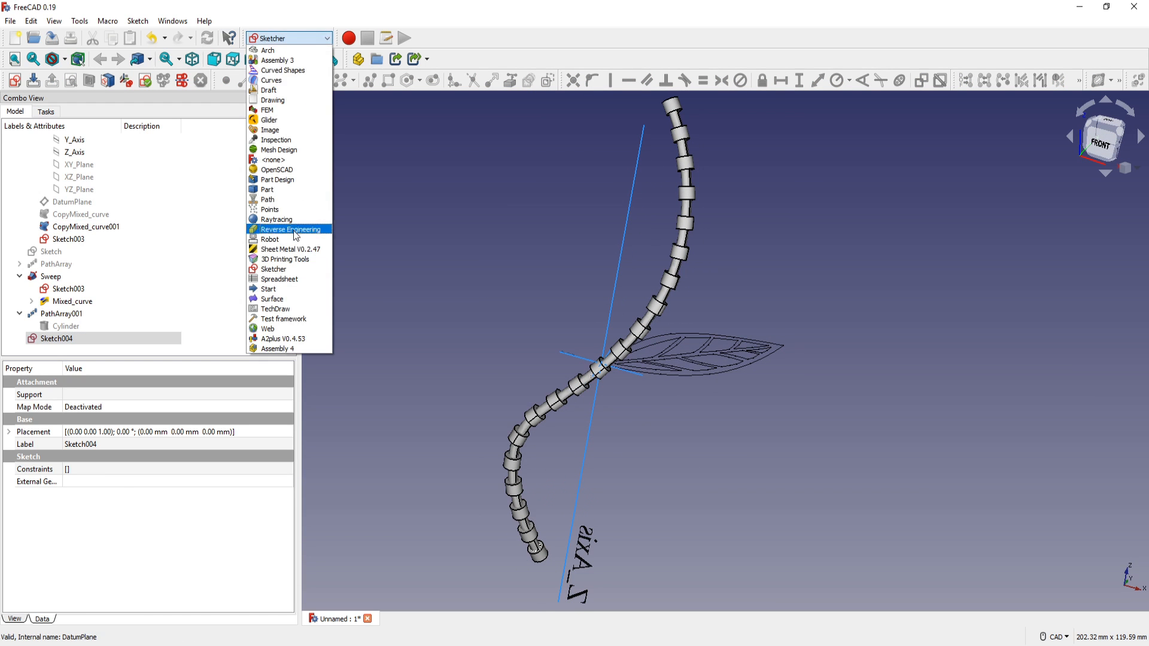
click(267, 190)
click(170, 80)
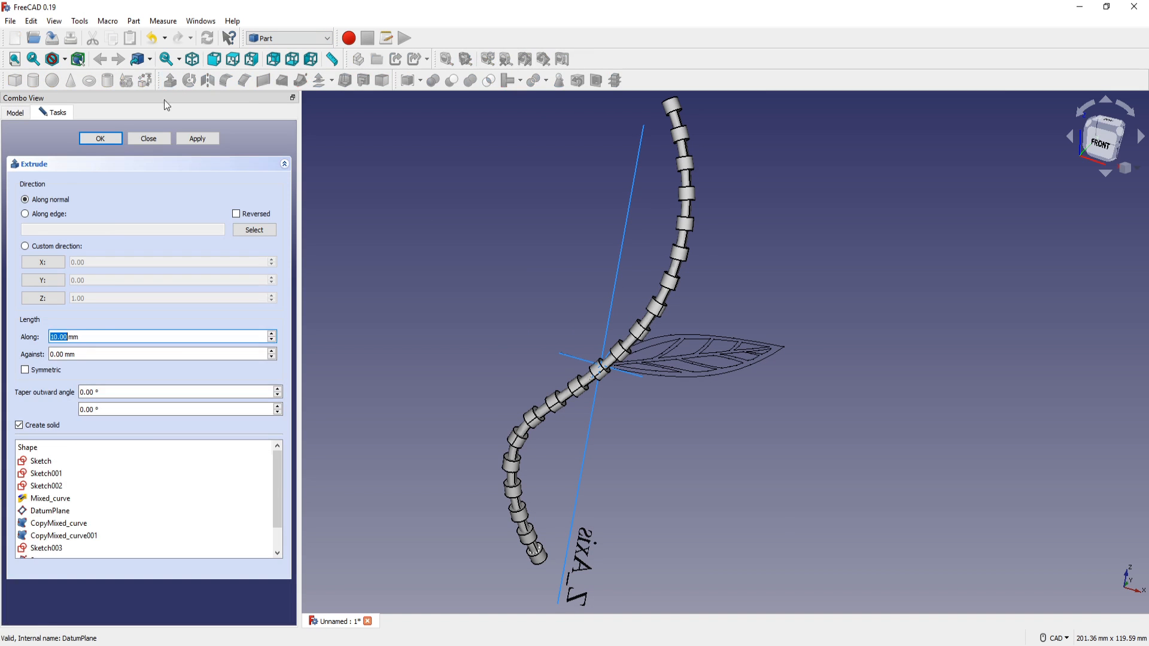
click(47, 370)
click(90, 338)
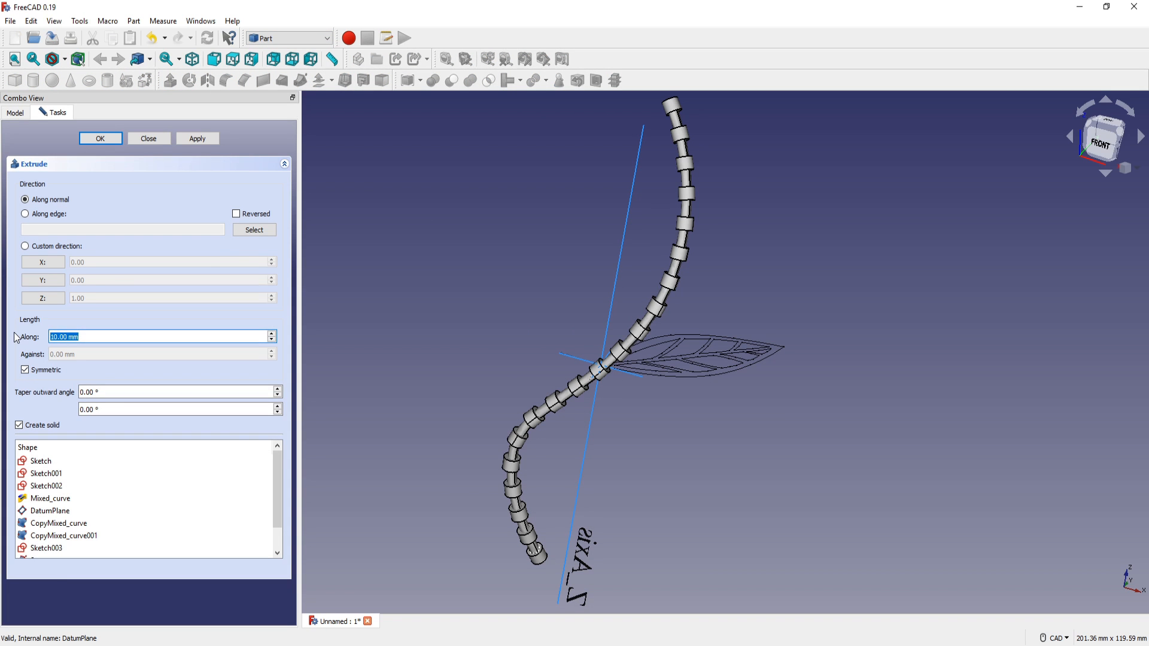
key(Return)
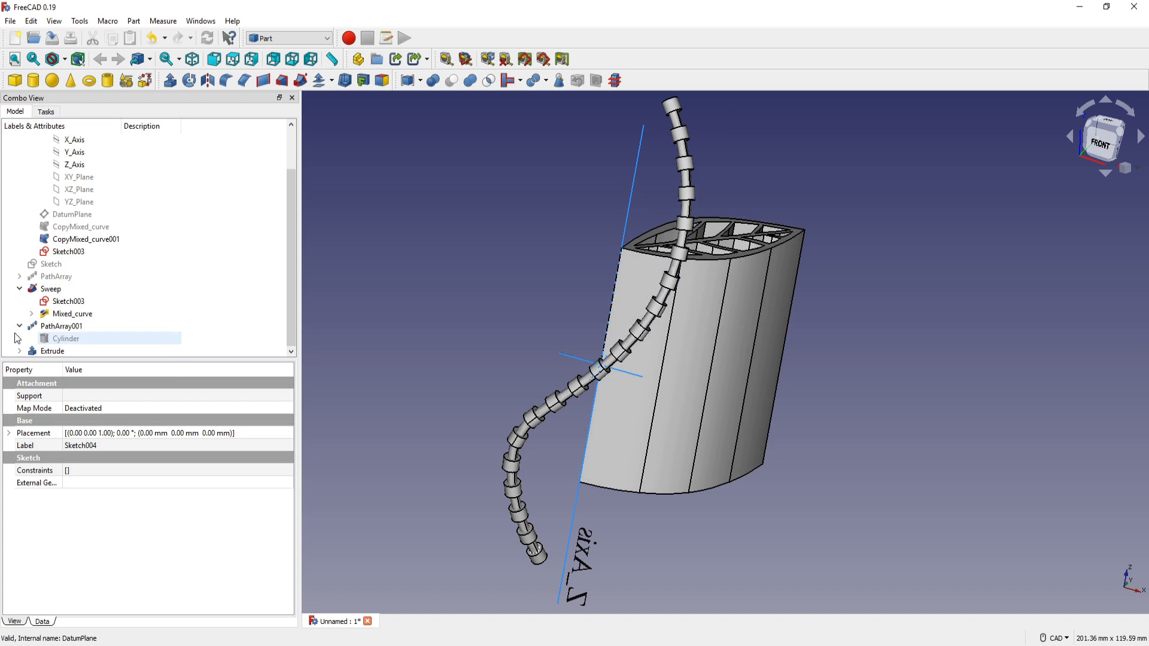
Show the model from the front in Wireframe display style
middle_drag(714, 361, 592, 366)
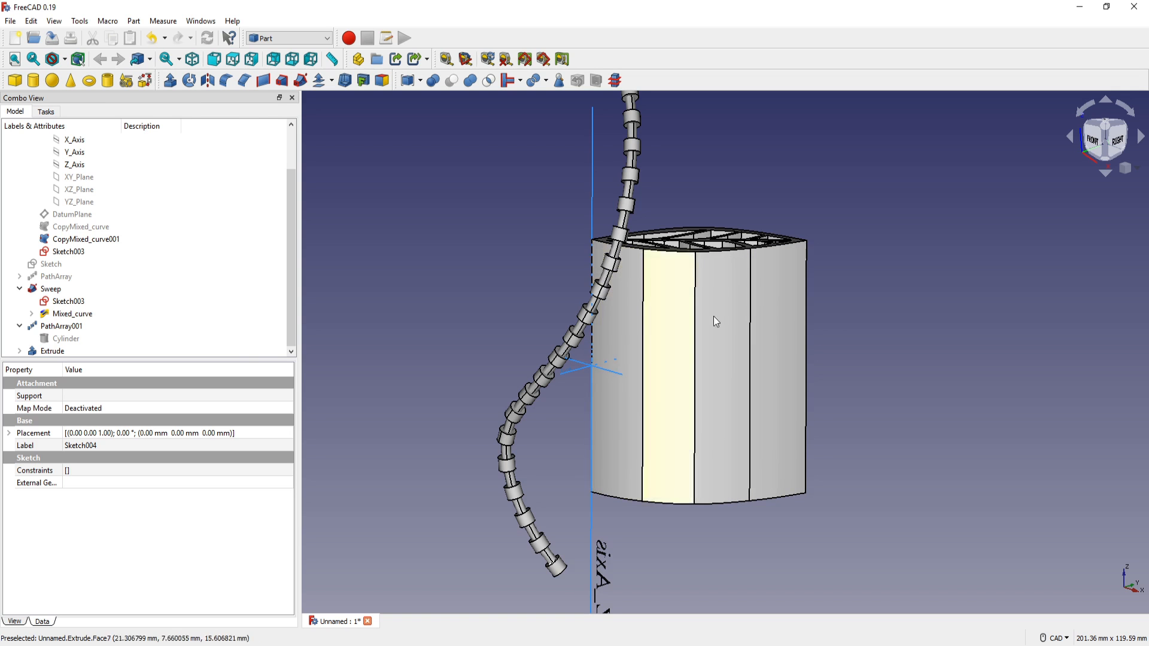
middle_drag(546, 289, 517, 273)
middle_drag(787, 317, 821, 312)
key(1)
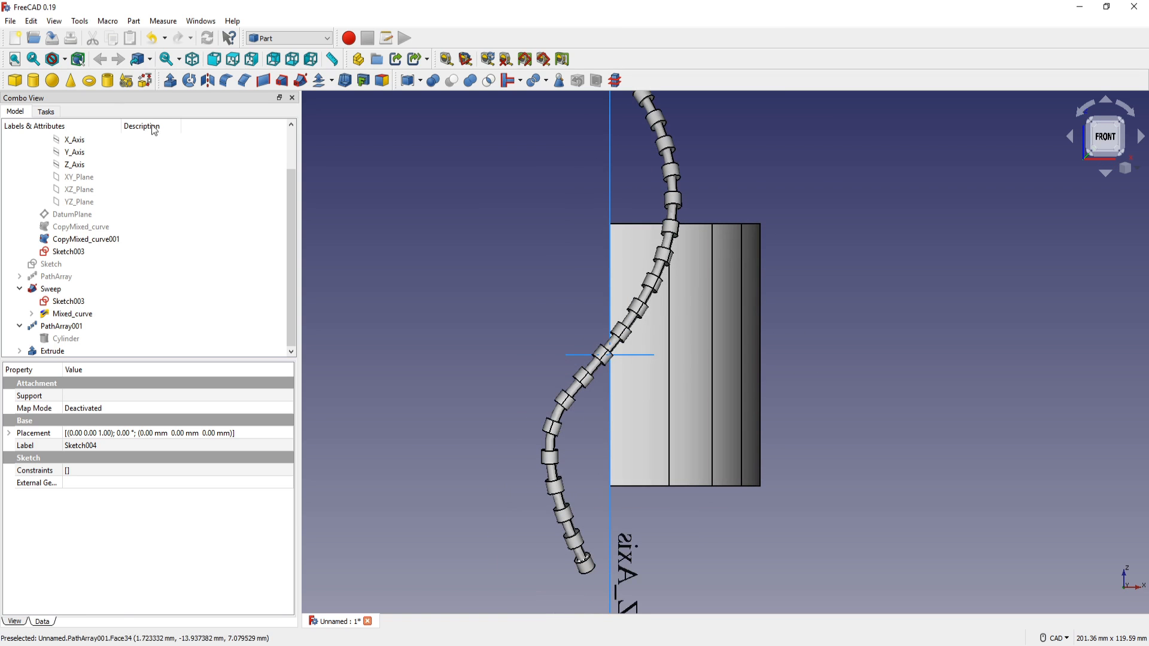
click(64, 60)
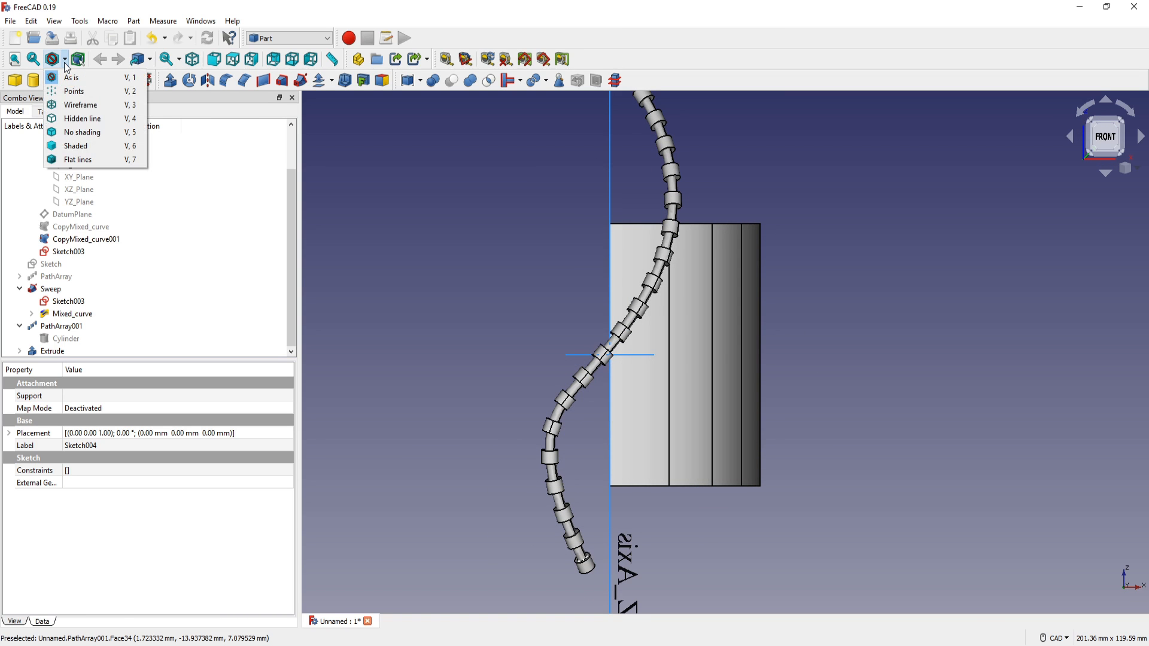
click(65, 107)
middle_drag(389, 296, 427, 309)
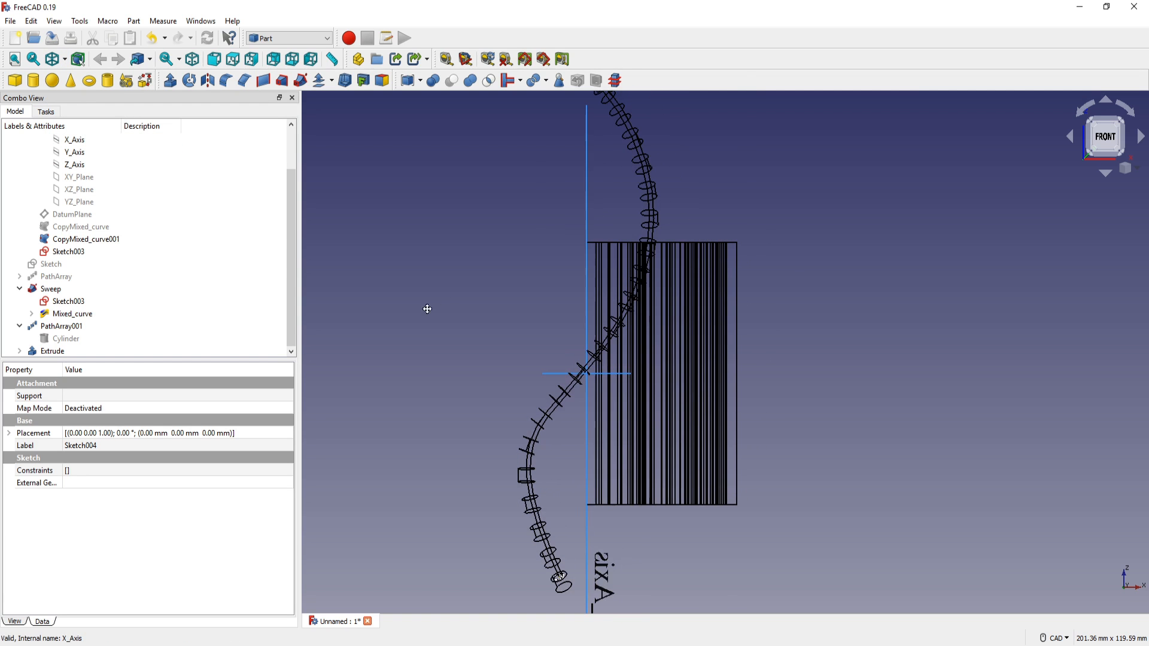
click(388, 191)
Create a new sketch on the XZ-Plane in the Sketcher workbench
click(327, 38)
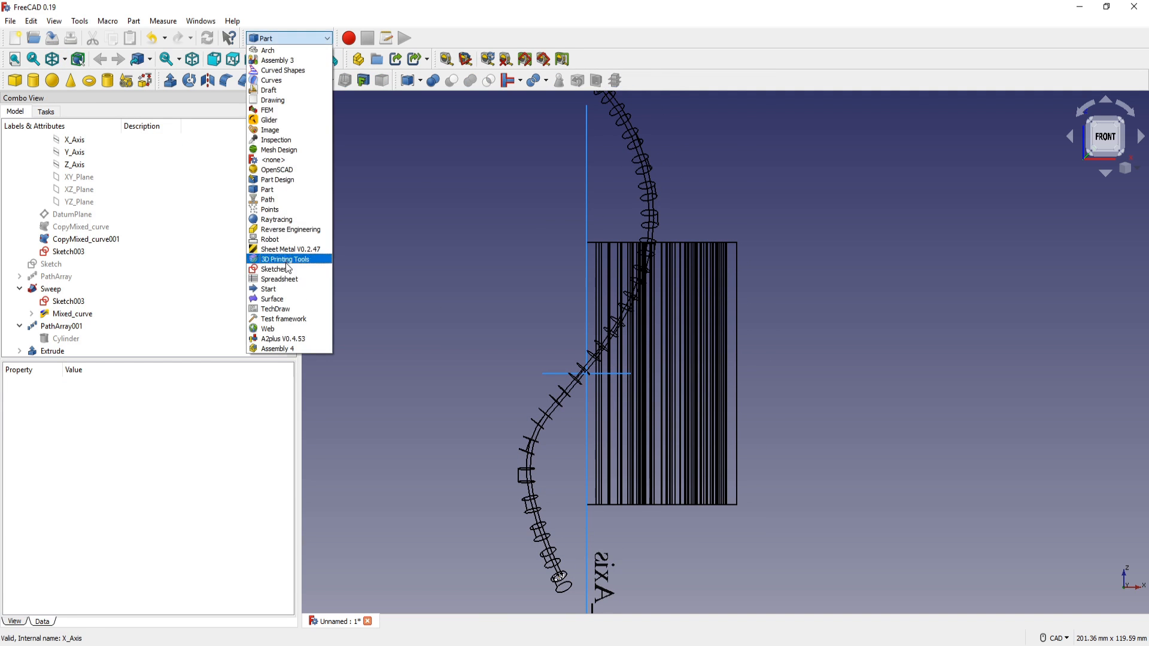
click(281, 269)
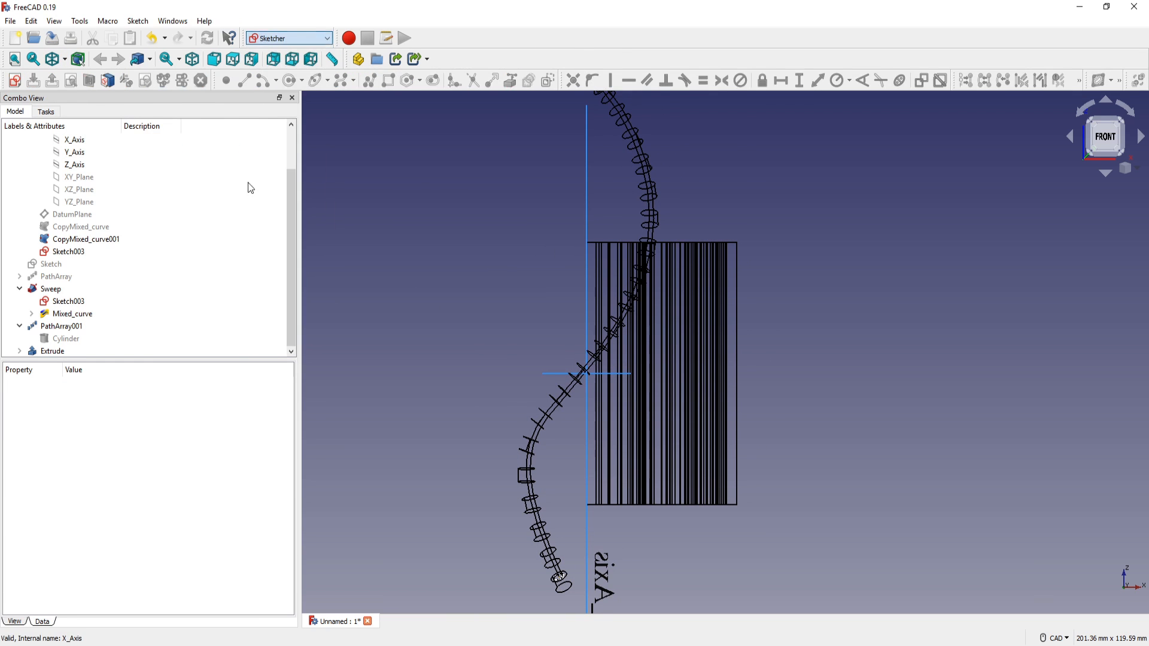
click(13, 82)
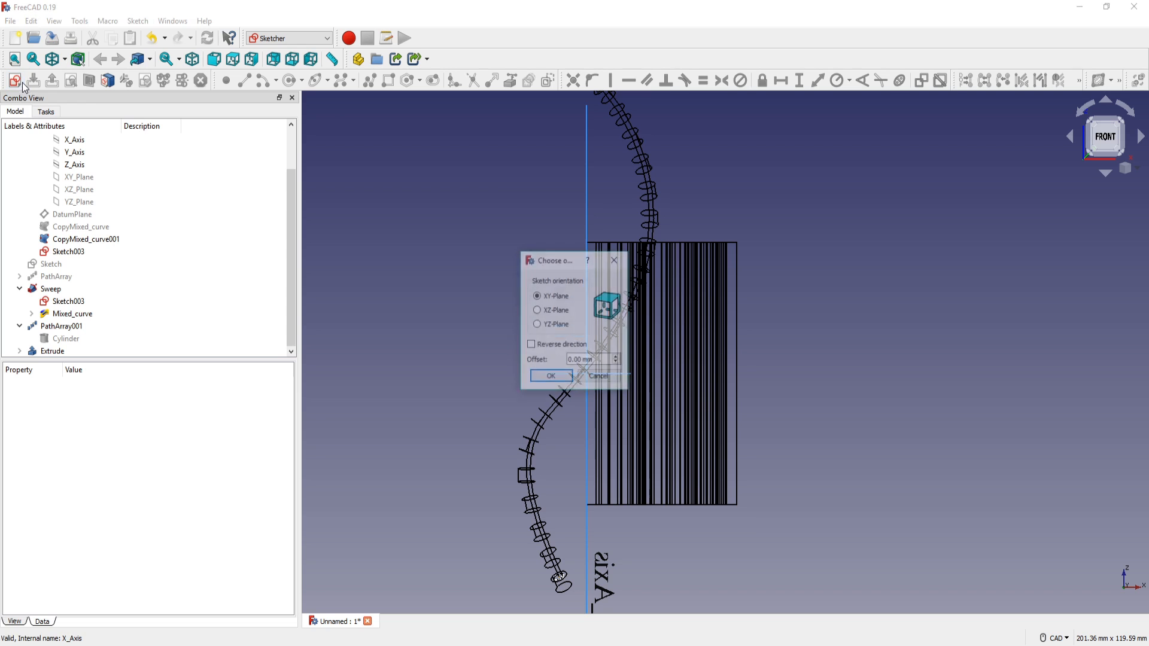
click(537, 311)
click(551, 377)
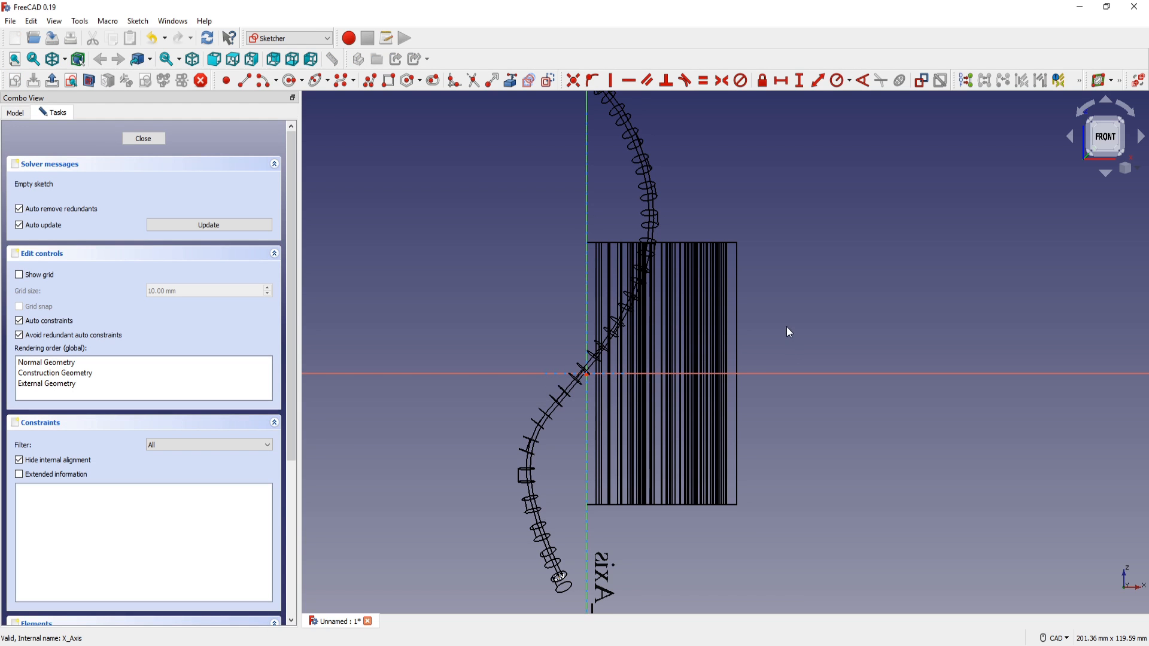
Draw a four-point B-spline arching across the full width of the leaf extrusion, raise its third control point slightly, and finish the sketch
click(322, 83)
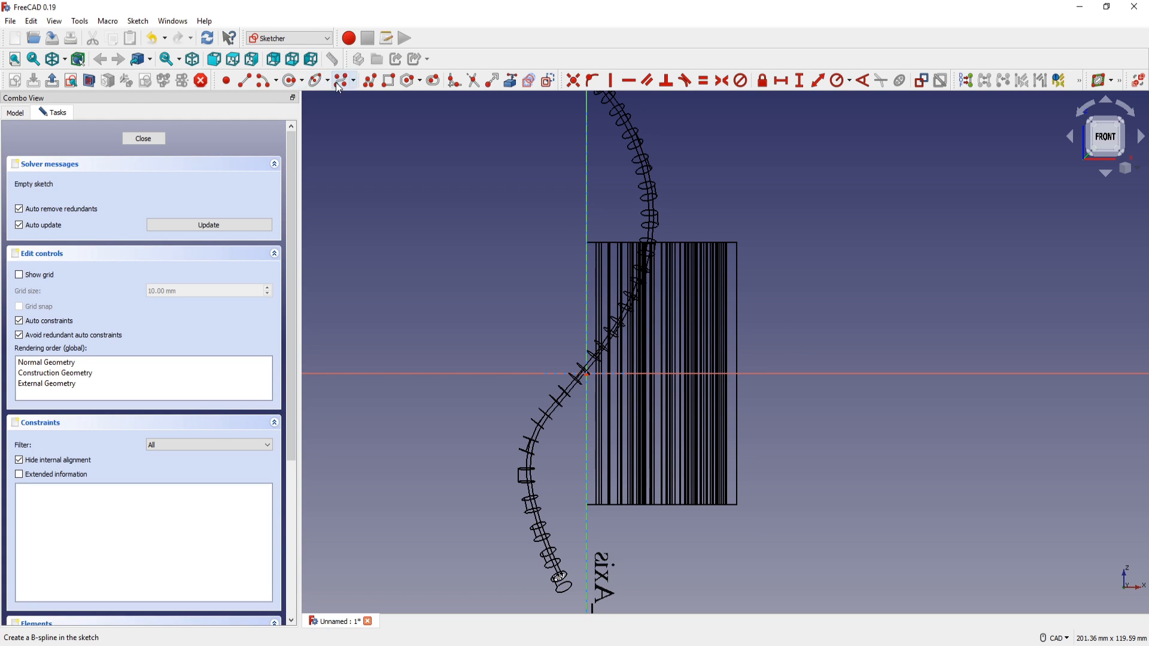
click(531, 409)
click(574, 346)
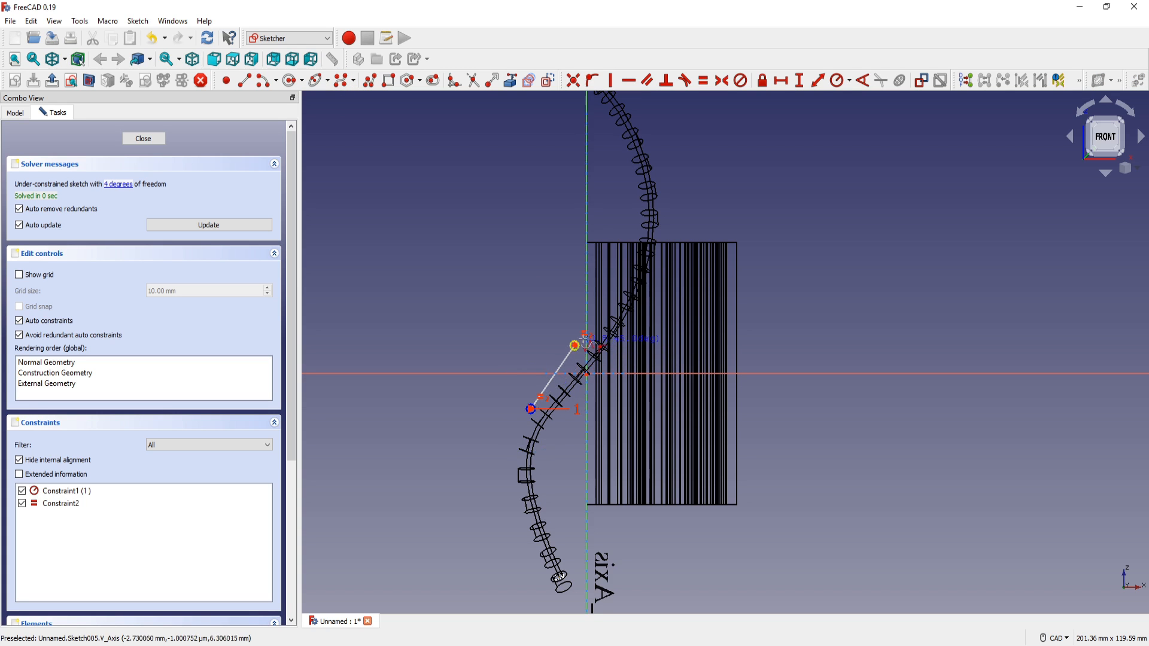
click(682, 328)
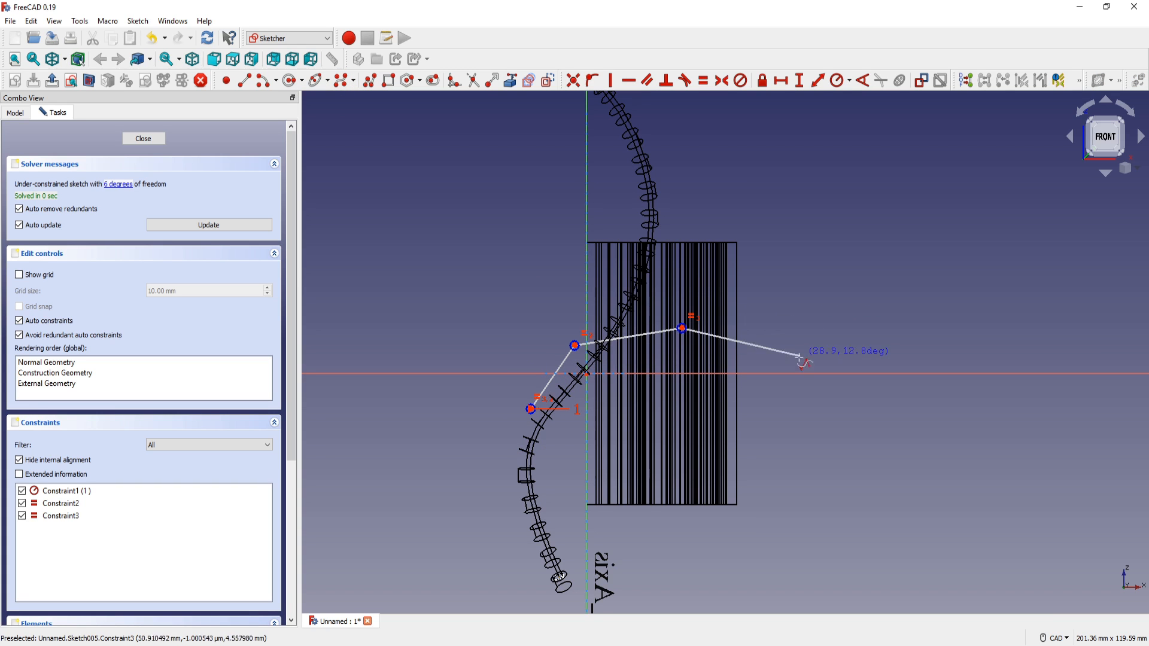
click(808, 389)
right_click(854, 285)
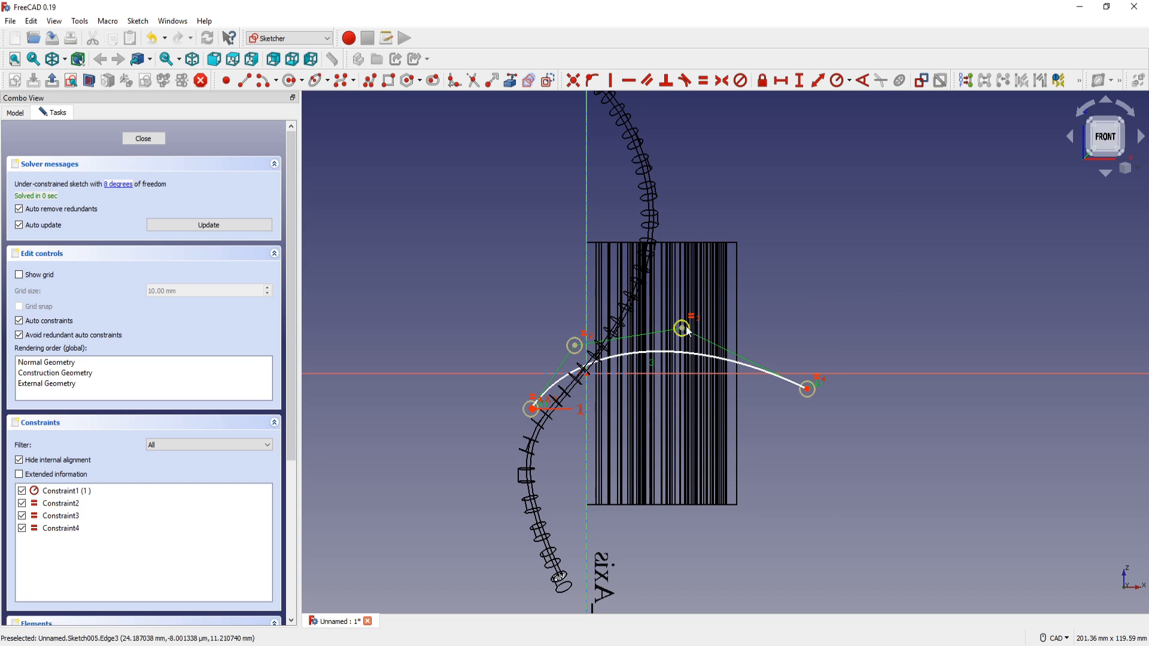
drag(682, 327, 693, 315)
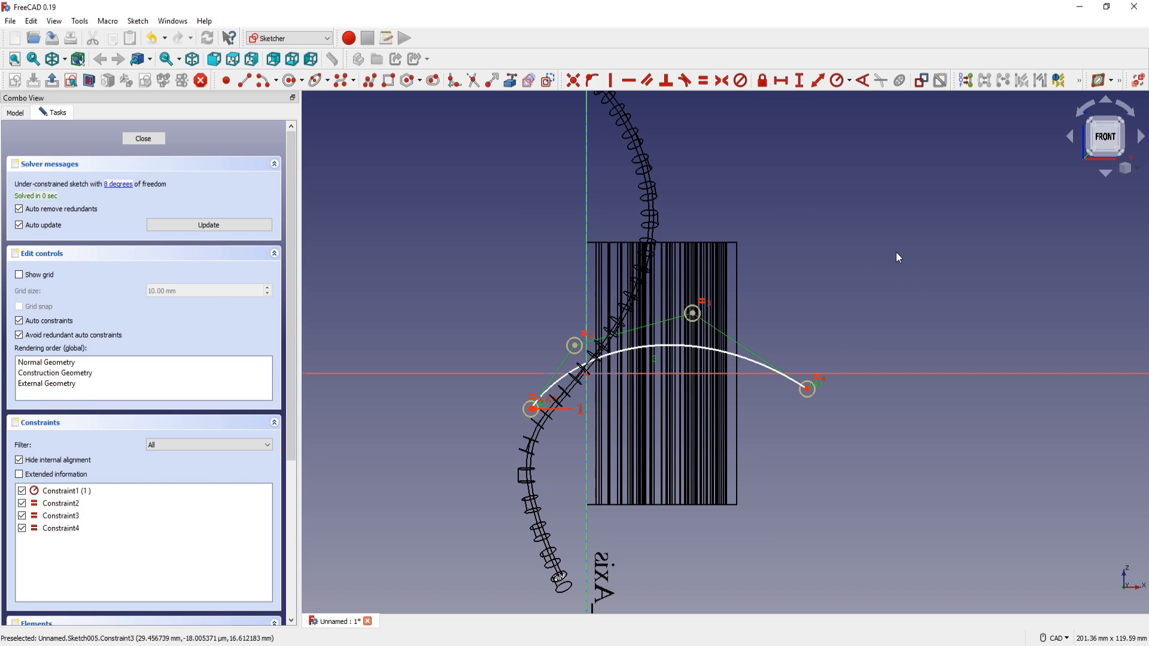
key(Escape)
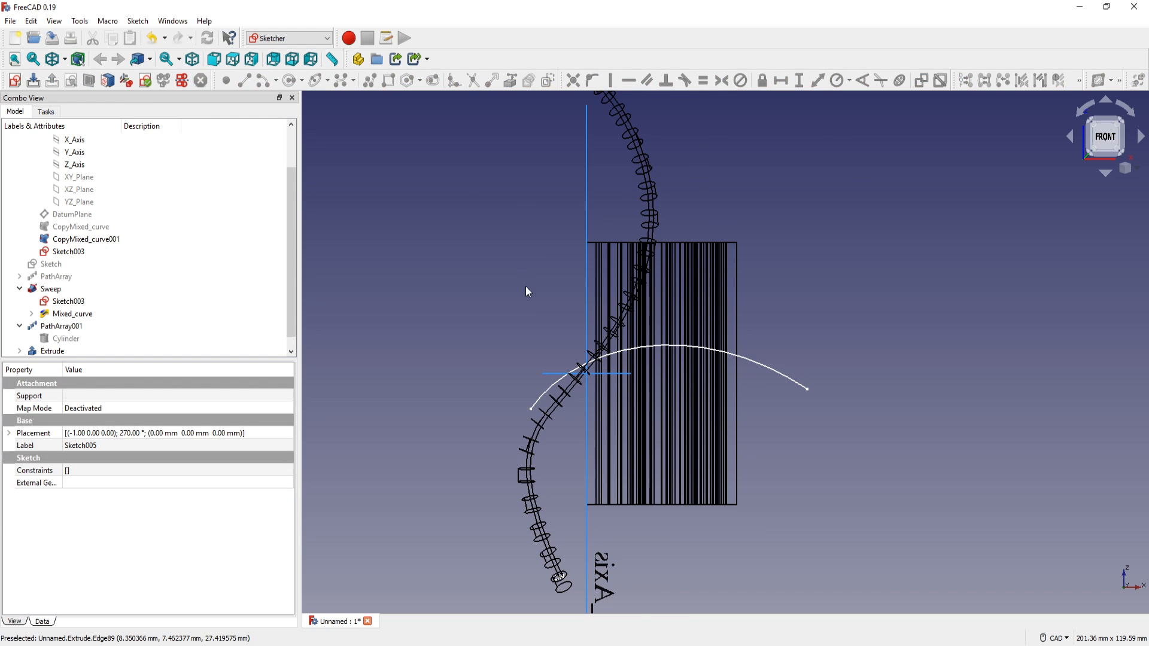
Create another sketch on the YZ-Plane with the model viewed from the right side
key(3)
click(556, 287)
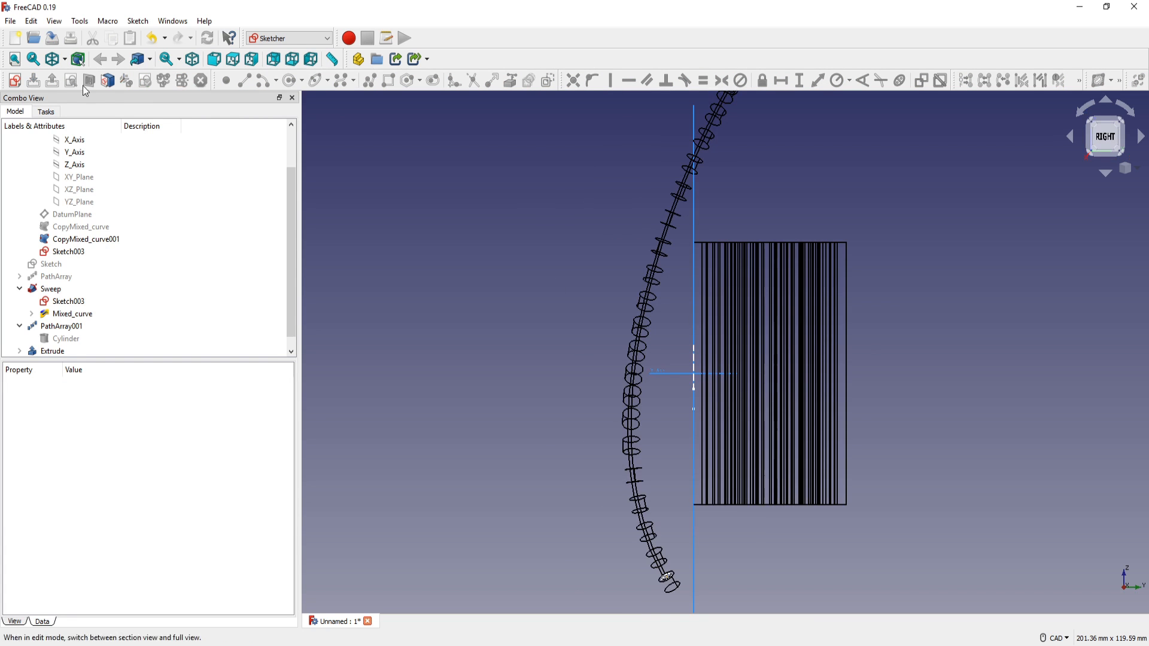
click(15, 82)
click(536, 325)
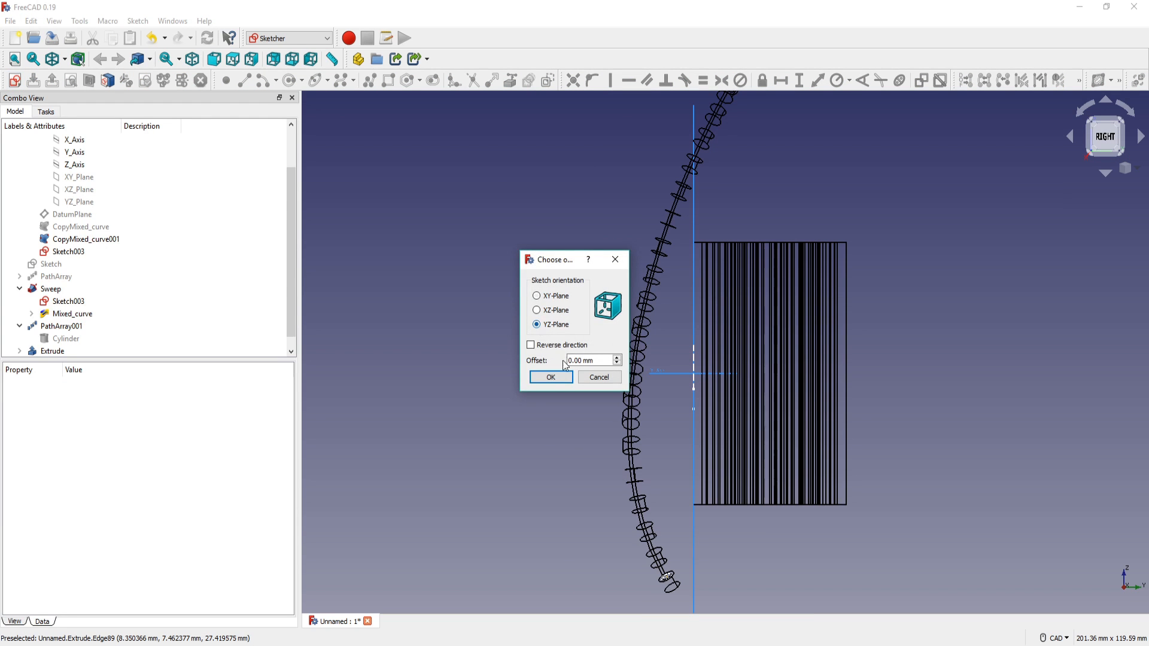
click(552, 377)
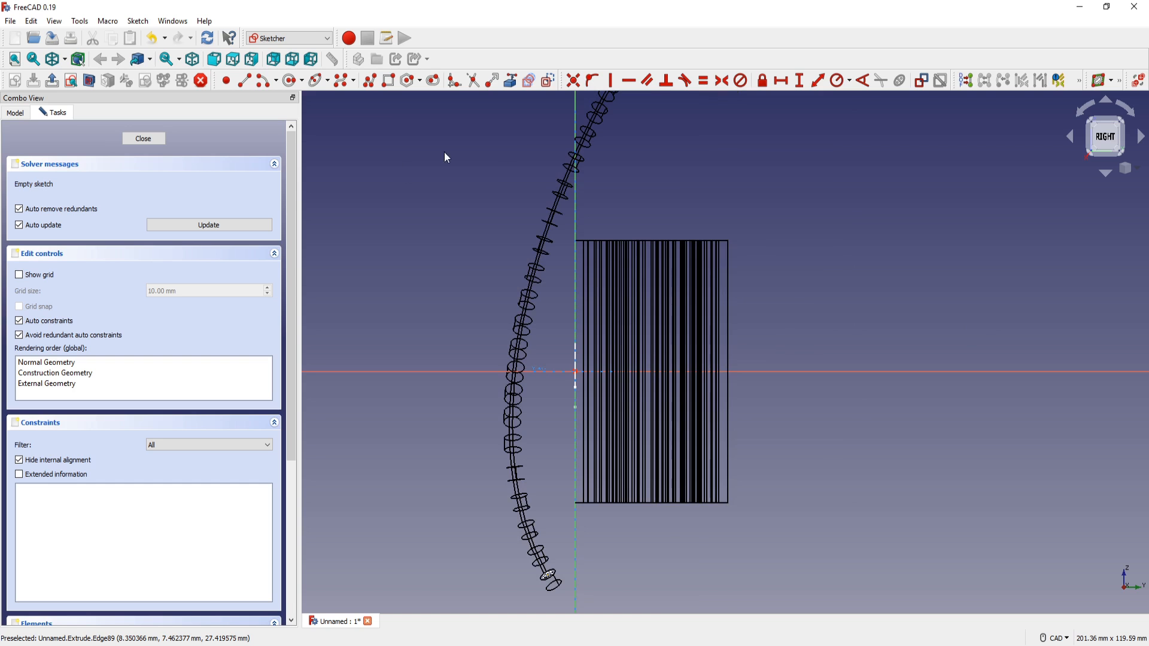
Draw a five-point B-spline arching across the side of the leaf extrusion and past both edges, and finish the sketch
click(340, 81)
click(536, 403)
click(560, 336)
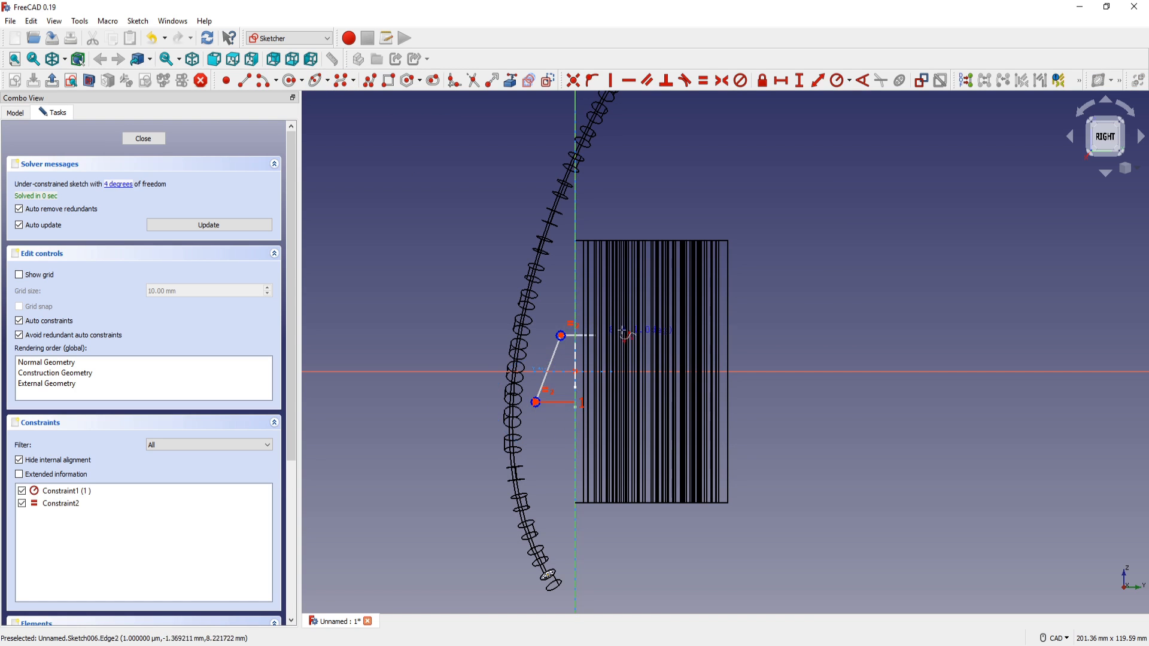
click(650, 311)
click(723, 326)
click(805, 393)
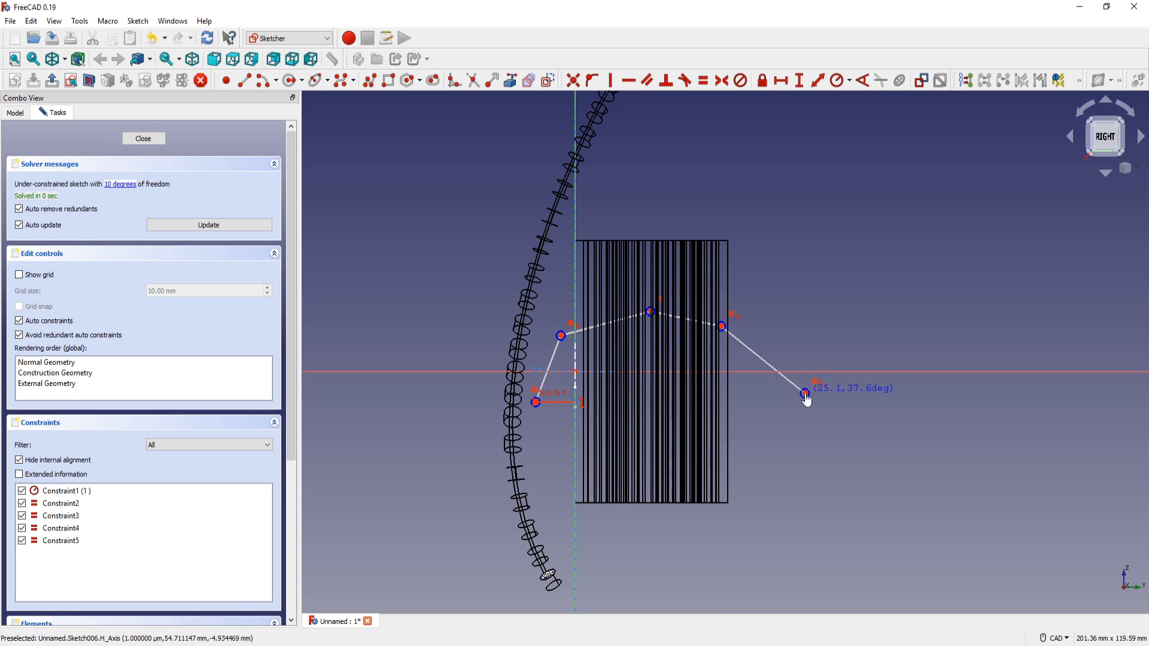
right_click(806, 395)
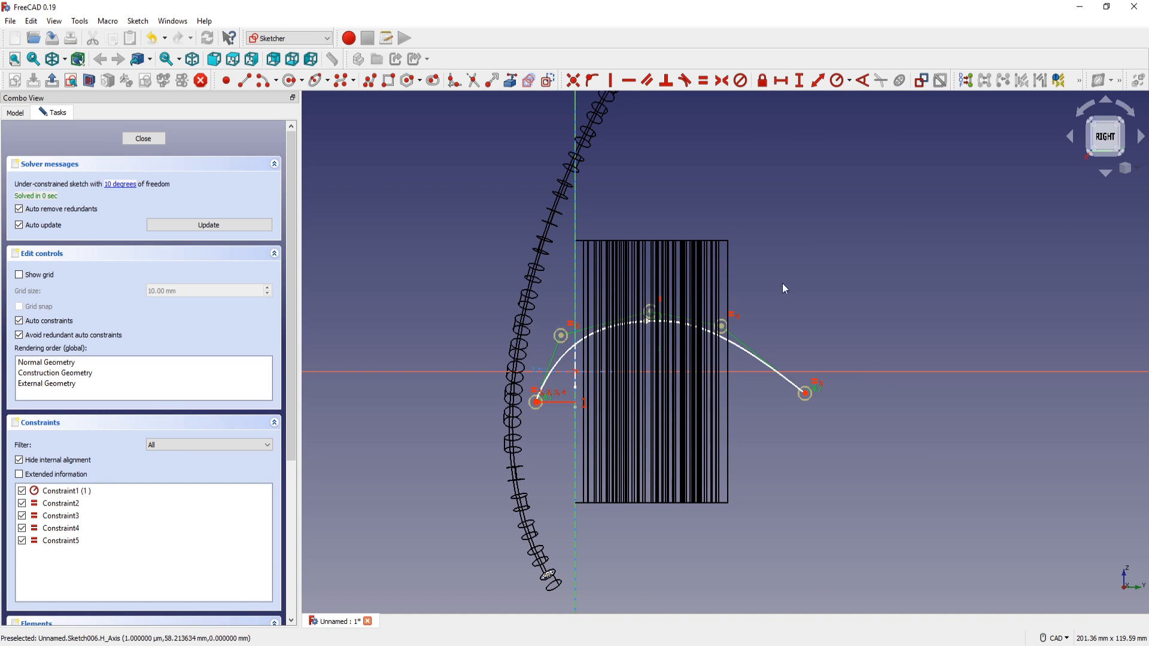
scroll(775, 246, down, 2)
right_click(778, 351)
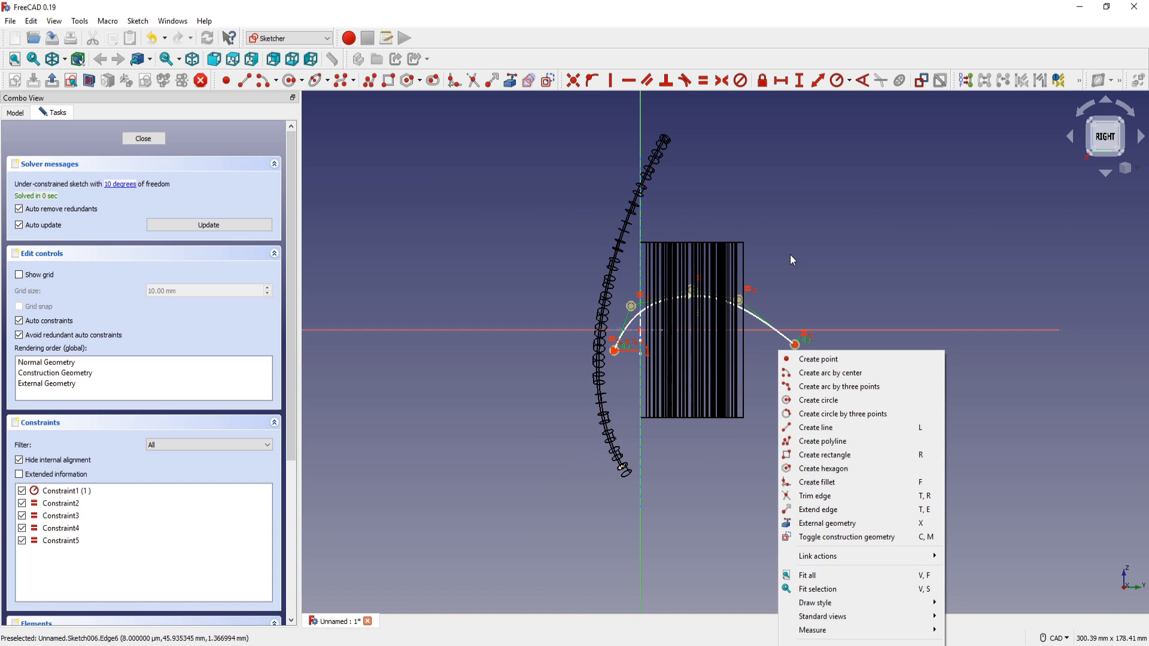
key(Escape)
key(Escape)
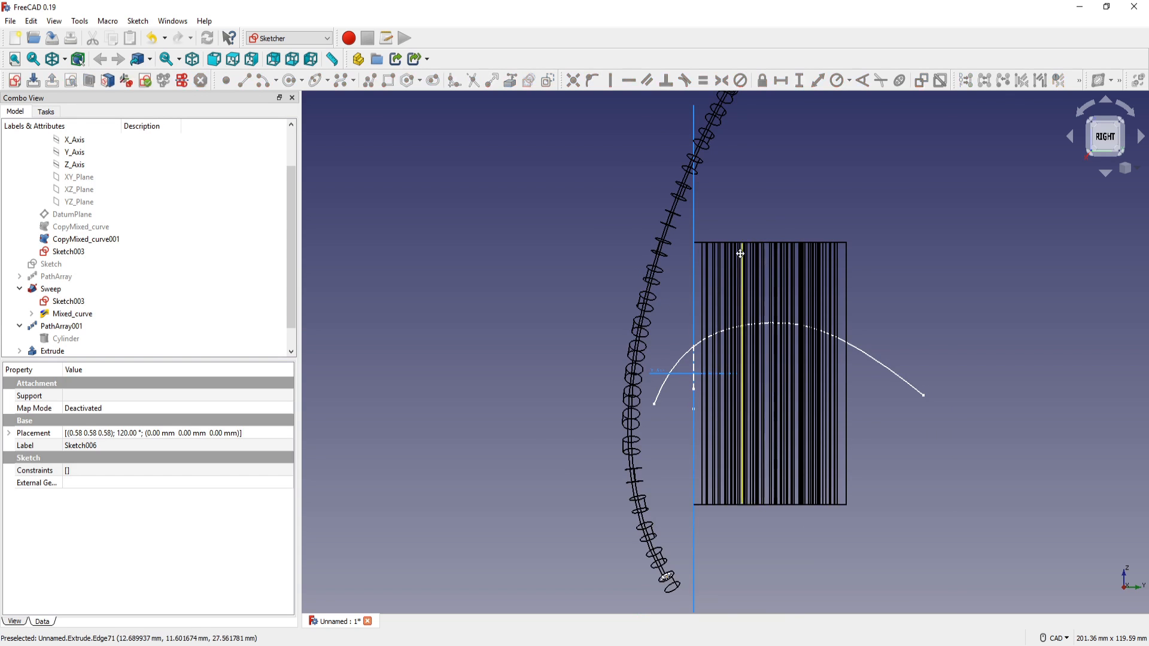
In the Part workbench, sweep Sketch006 as the profile along the Sketch005 curve as the path
middle_drag(740, 253, 699, 440)
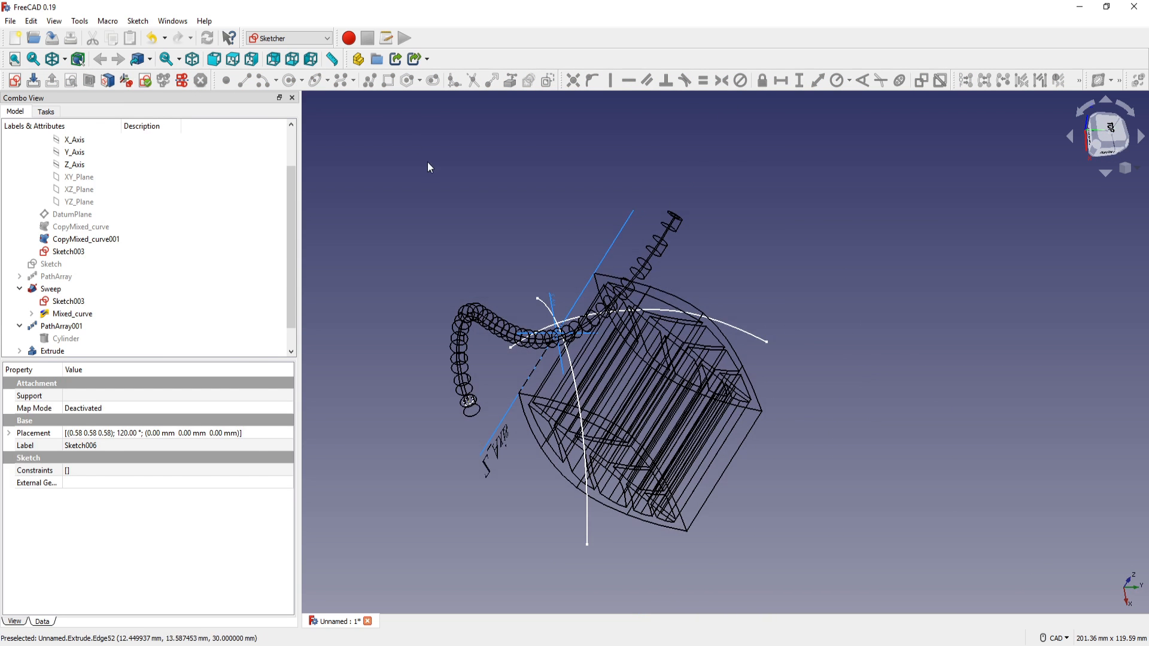
click(427, 161)
click(289, 37)
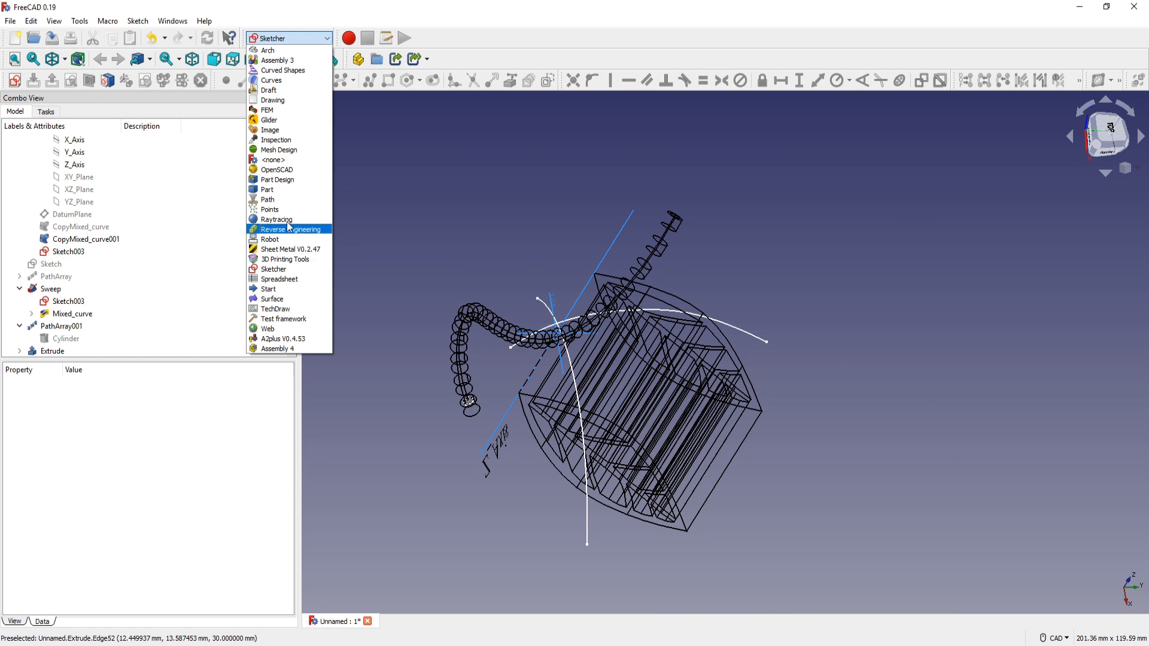
click(282, 189)
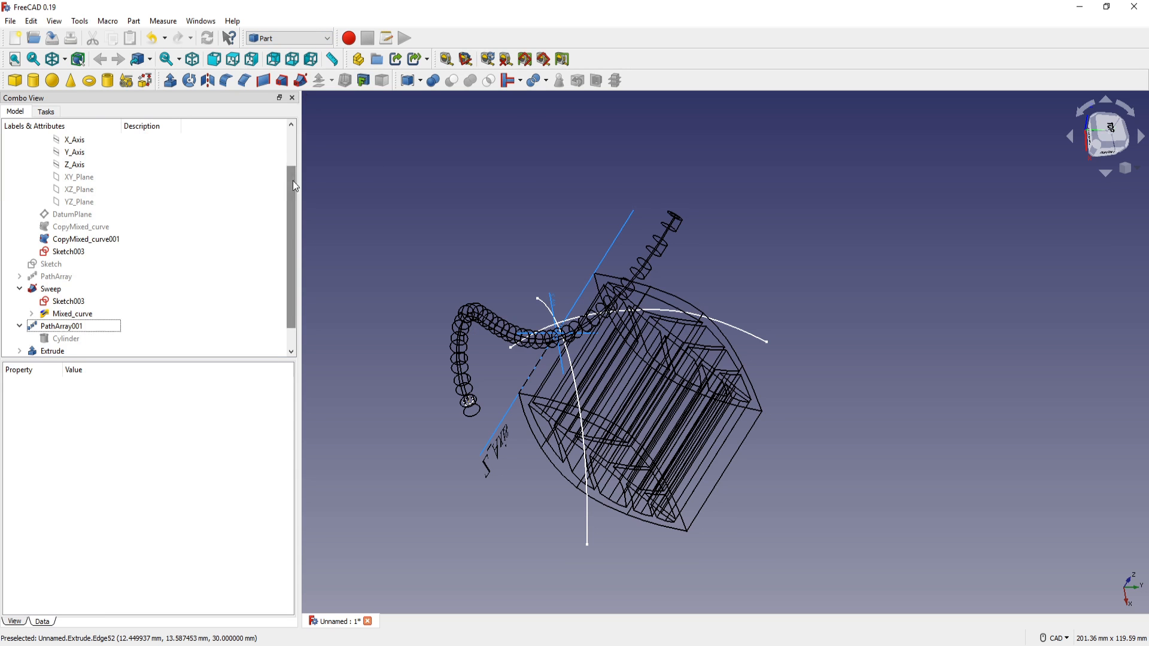
scroll(292, 182, down, 1)
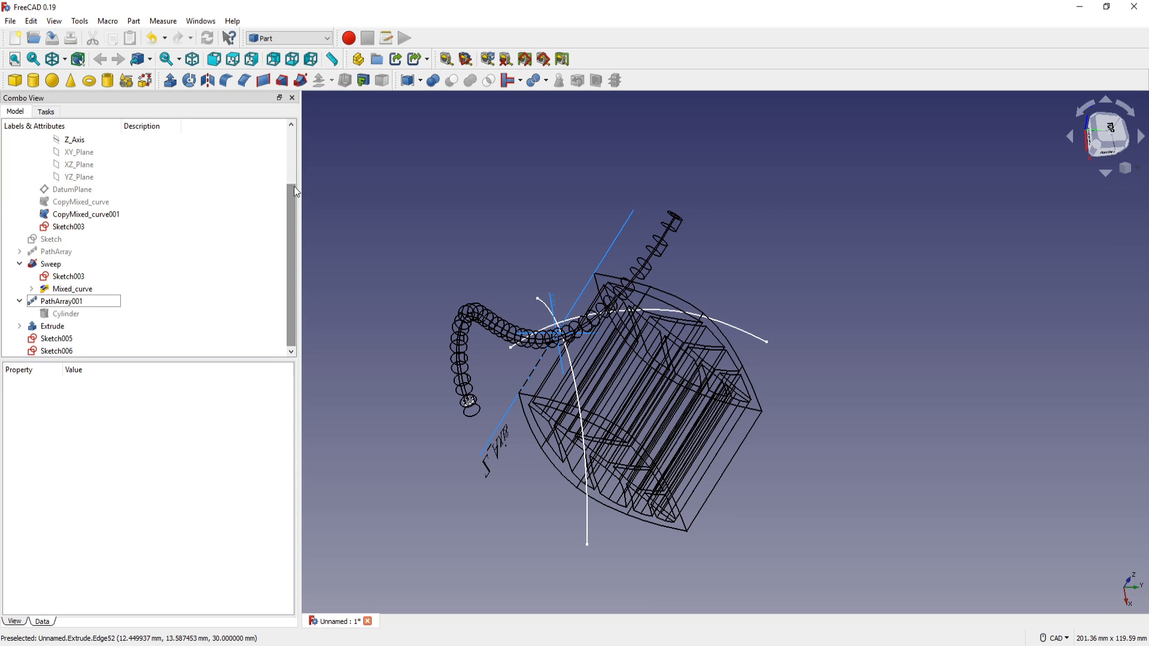
click(301, 80)
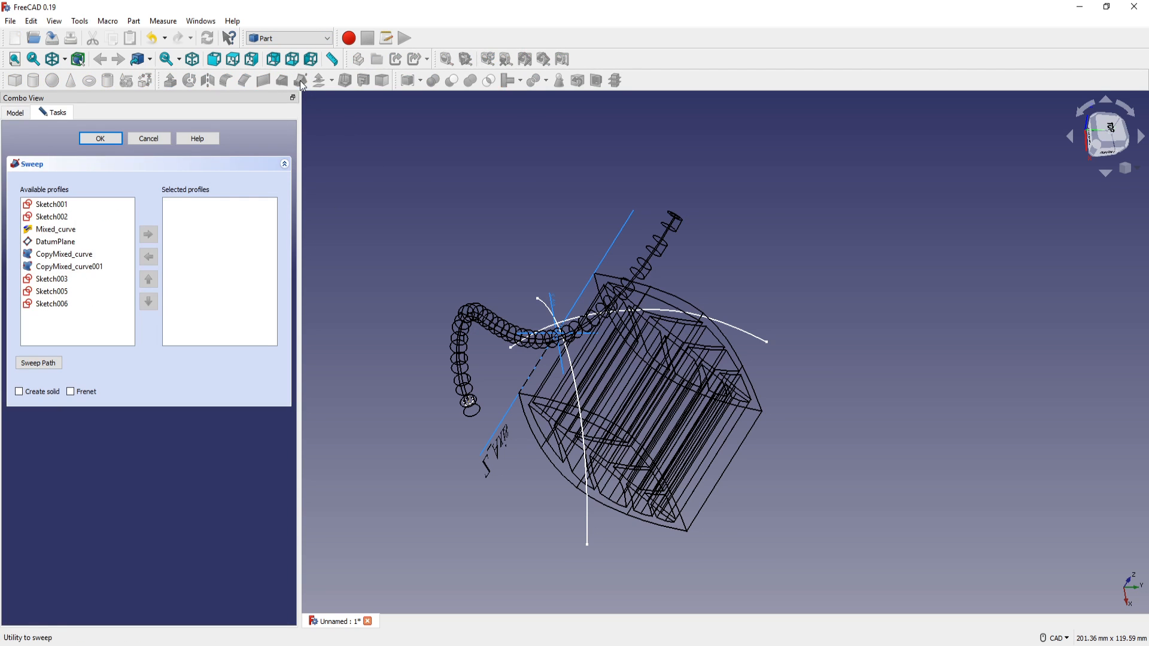
click(61, 306)
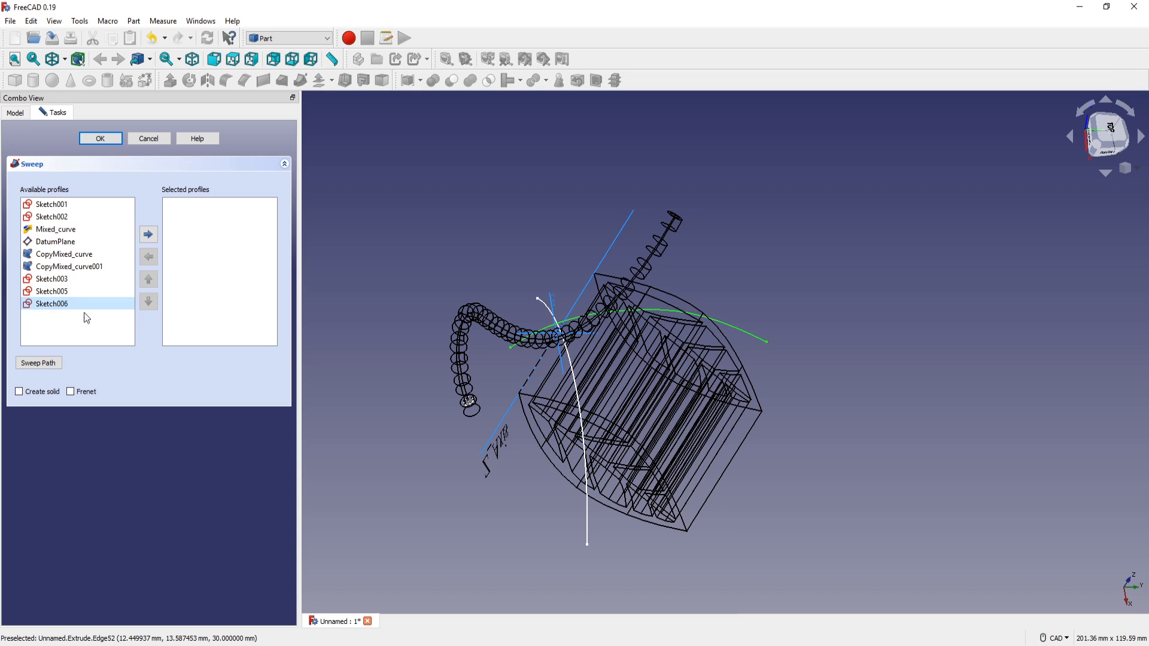
click(148, 234)
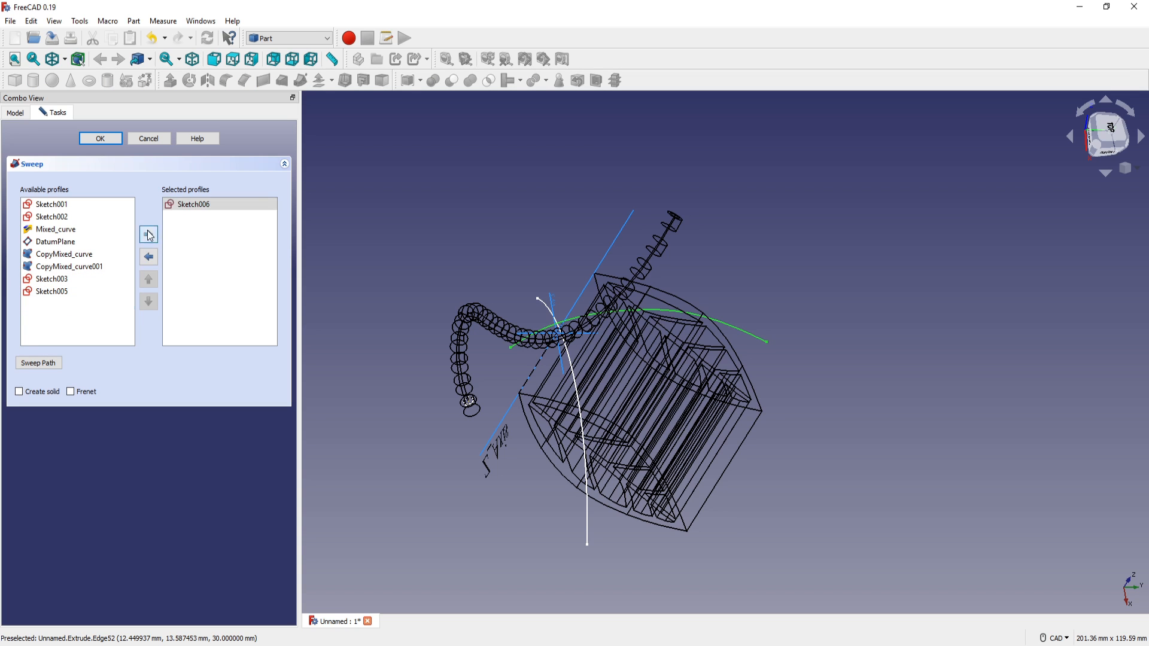
click(38, 363)
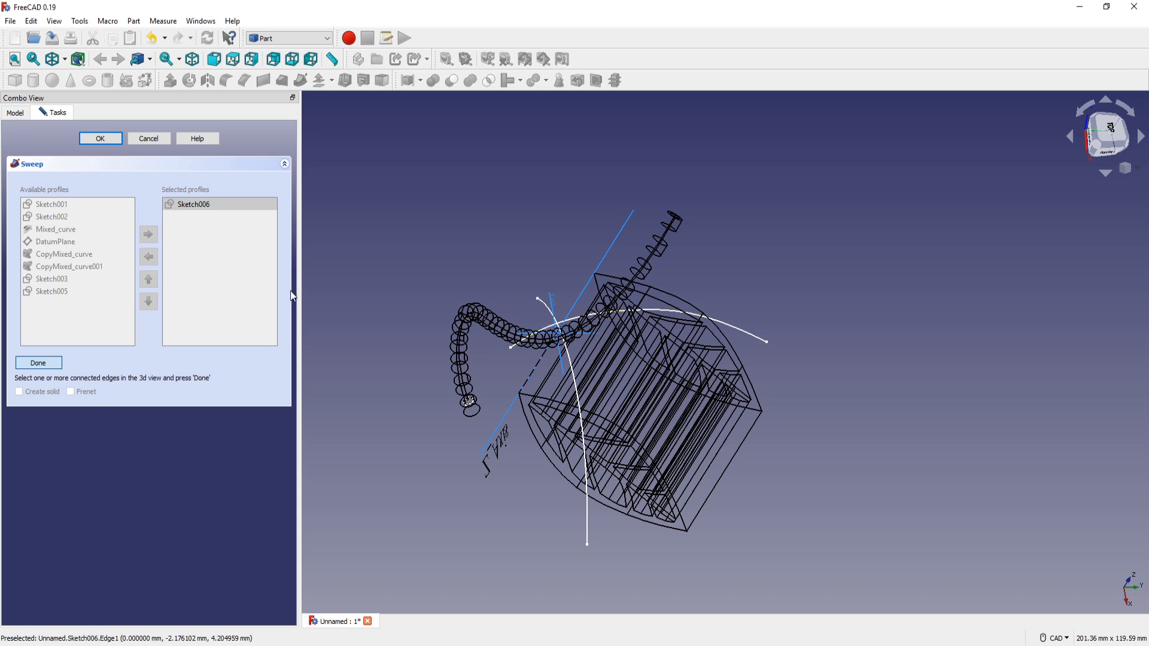
click(546, 308)
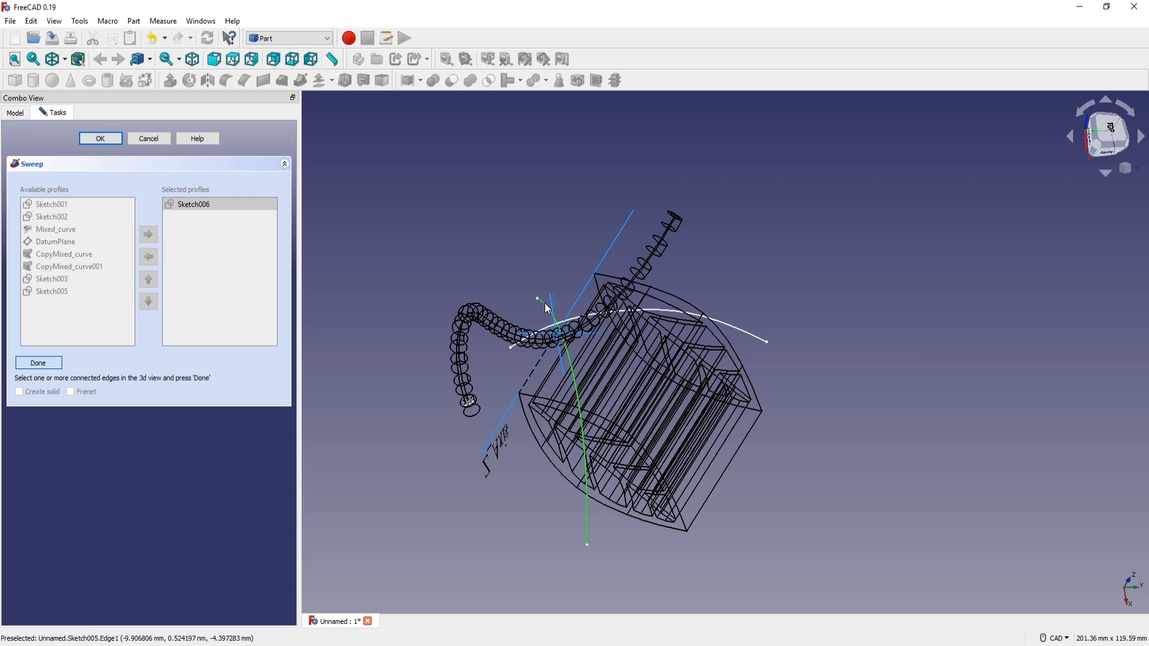
click(37, 362)
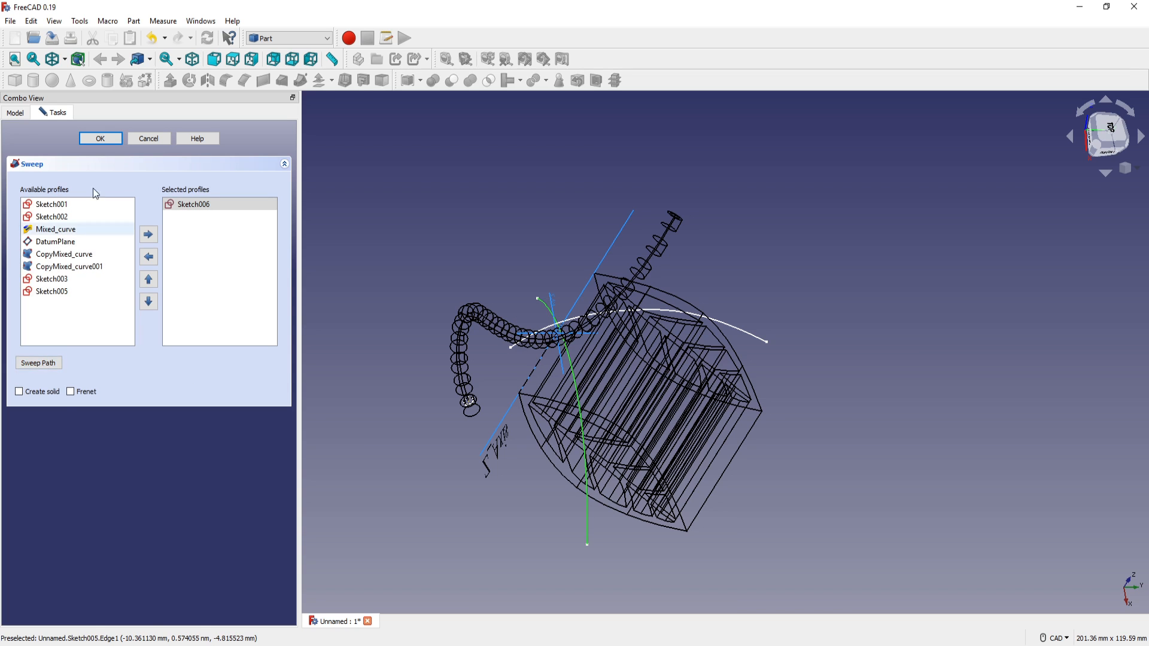
click(106, 141)
Change the model's display style from Wireframe to As is
middle_drag(638, 455, 707, 402)
click(62, 59)
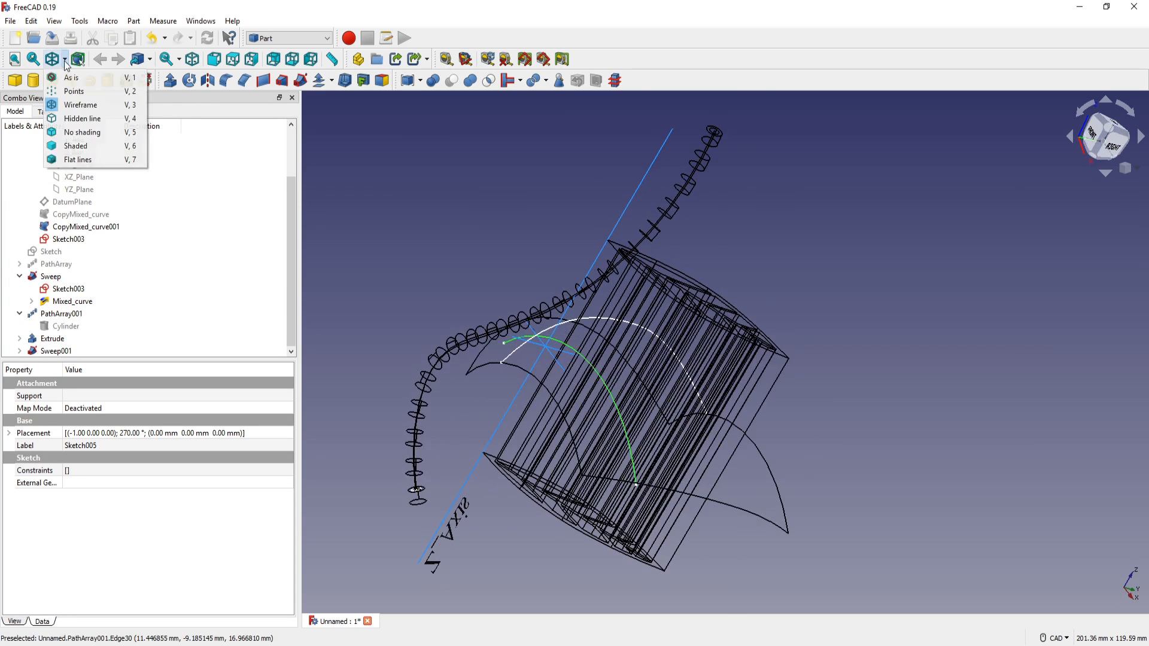
click(76, 75)
middle_drag(488, 271, 519, 313)
Create a 3D offset of the swept surface Sweep001 with an offset of 1.2, Skin mode and Arc join type
click(56, 351)
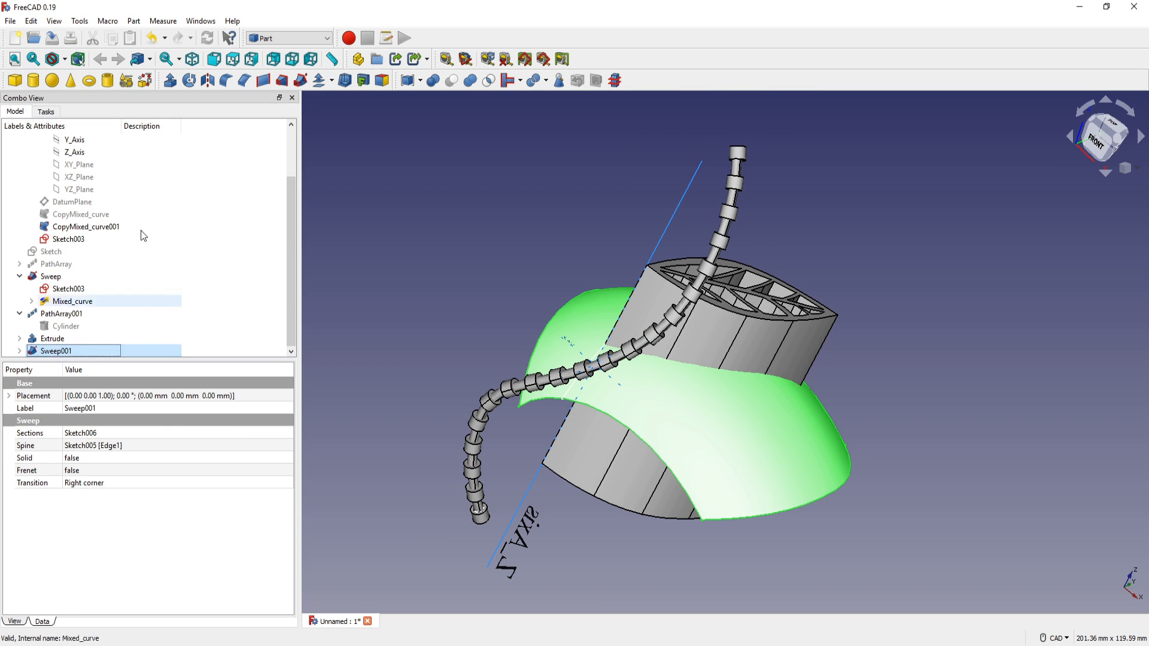
click(320, 82)
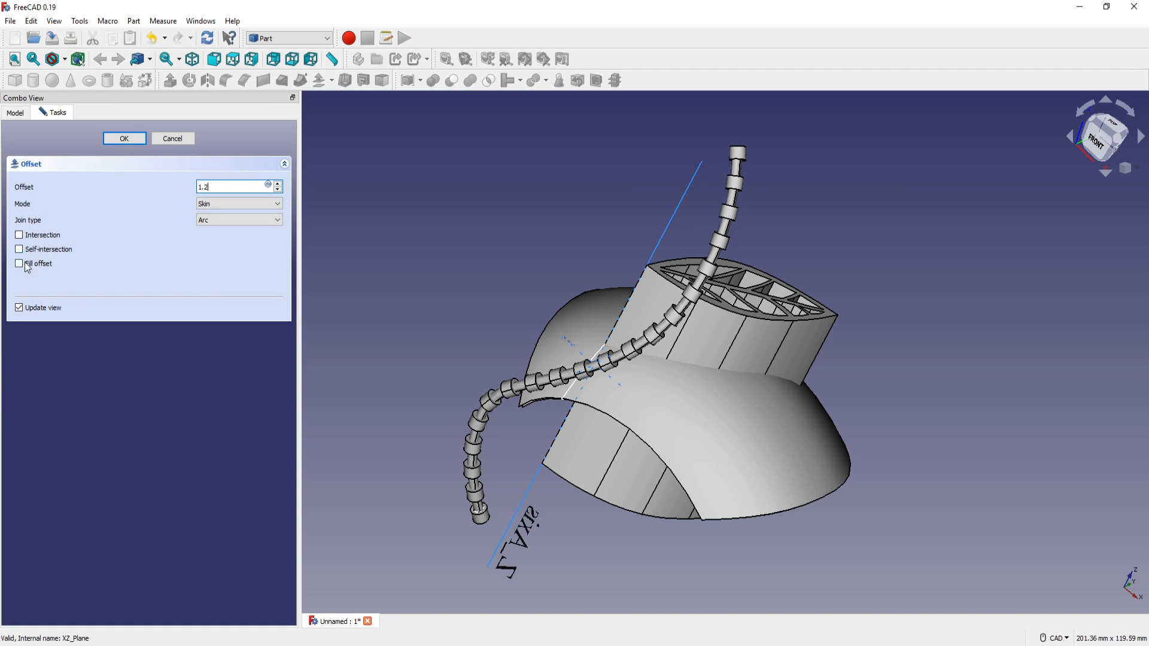
click(124, 139)
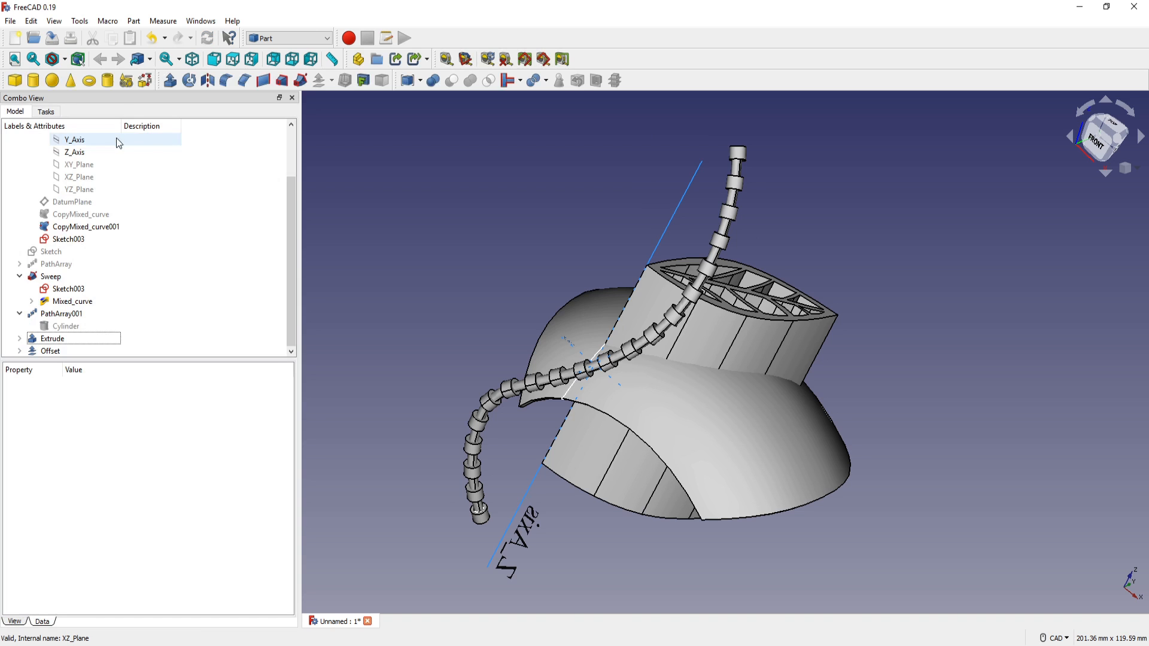
Slice the leaf extrusion apart using the offset of the curved surface
middle_drag(549, 407, 665, 392)
click(84, 339)
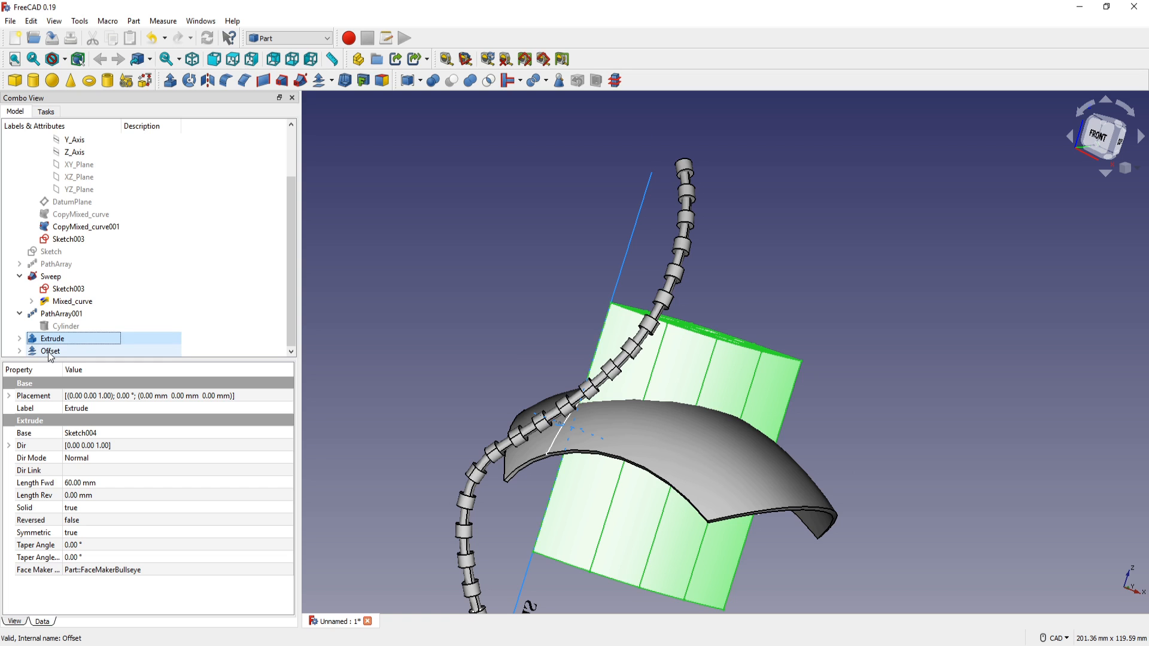
ctrl+click(50, 353)
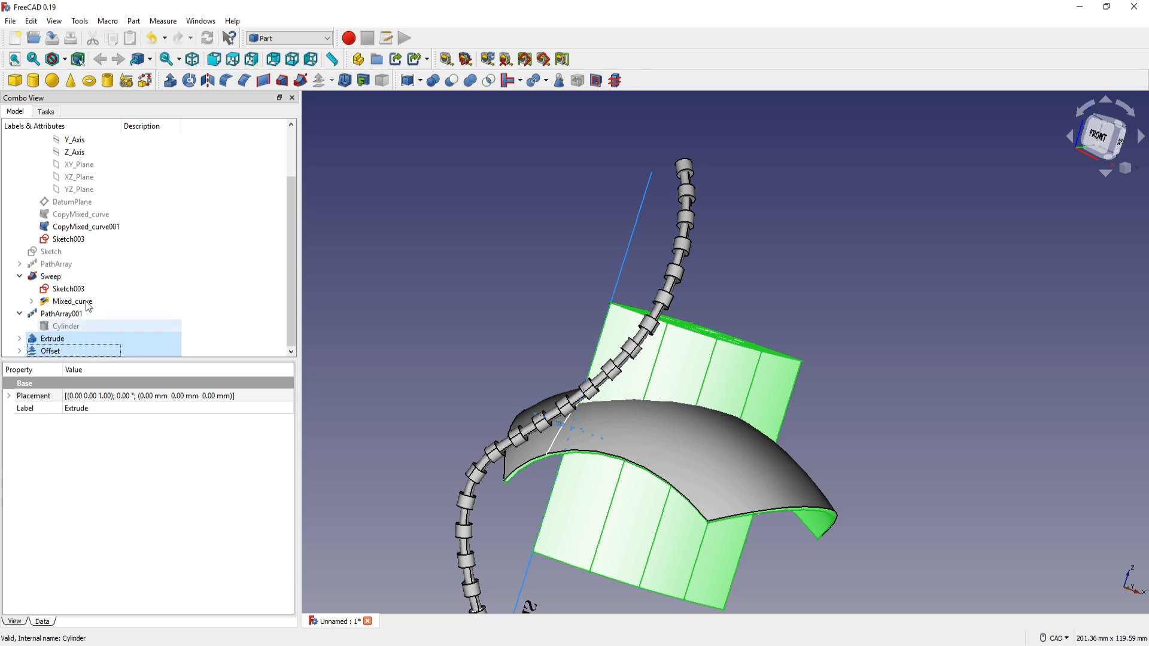
click(546, 81)
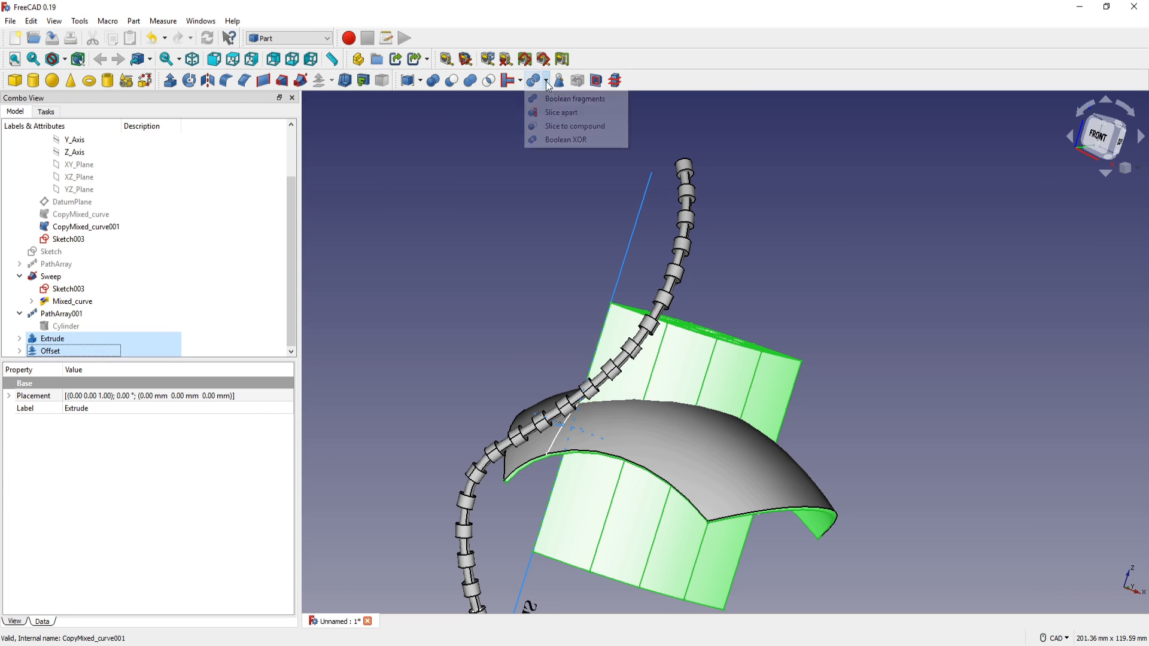
click(555, 117)
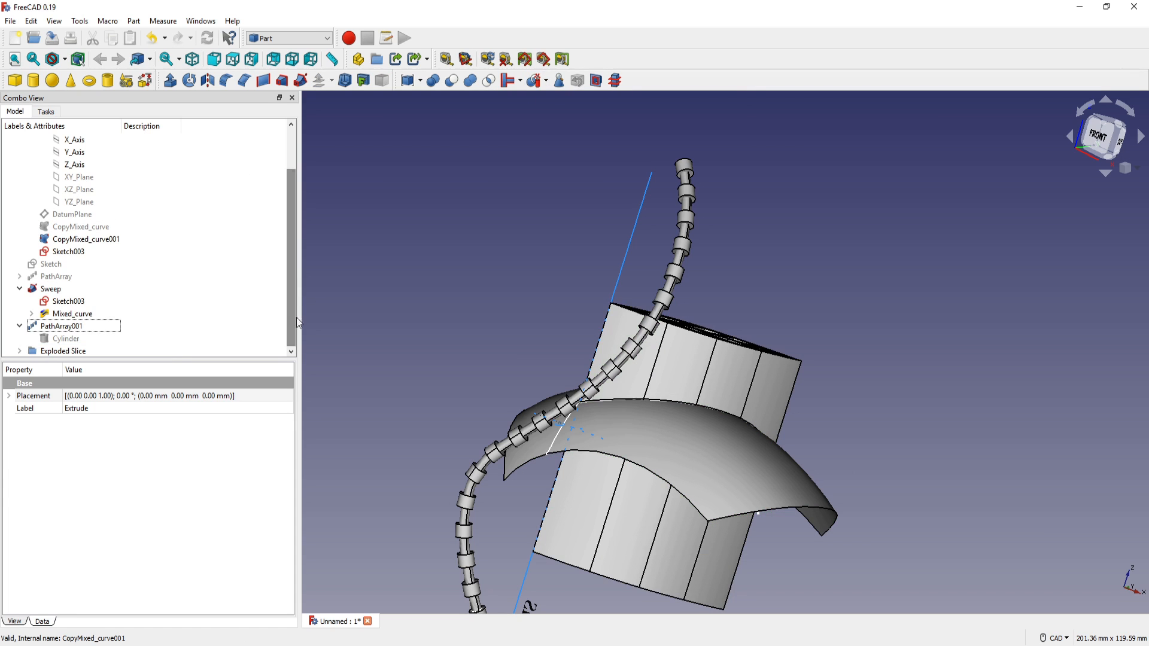
Hide Slice.0, Slice.2 and the swept surface so that only the curved leaf slice is shown beside the stem
click(20, 351)
click(77, 328)
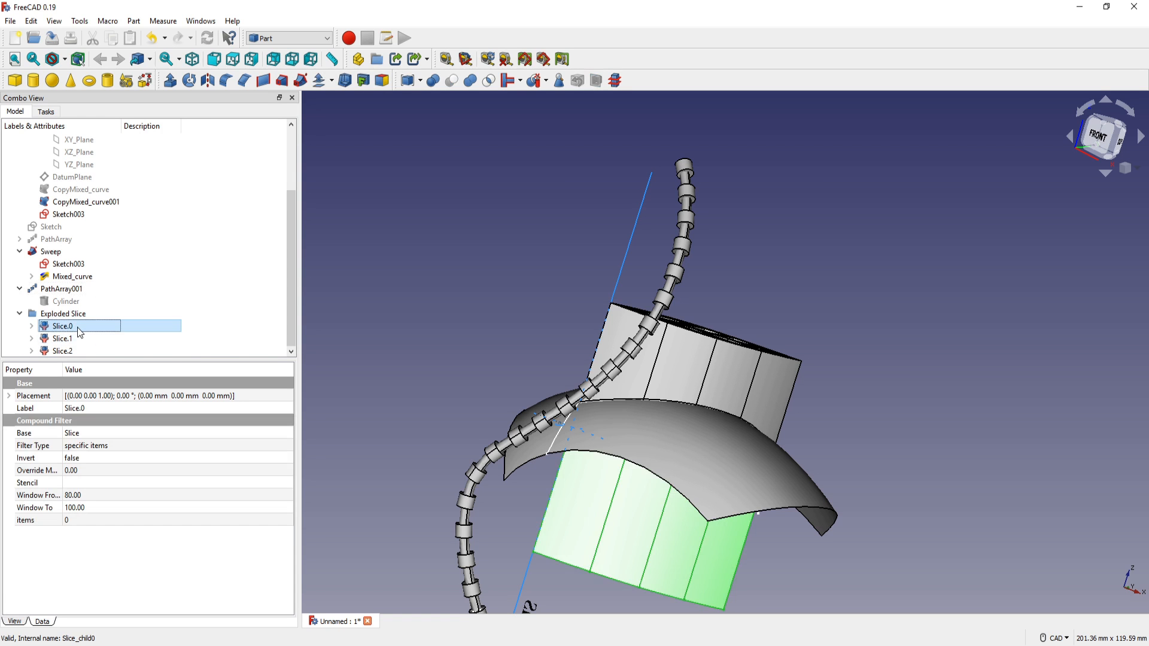
key(space)
middle_drag(750, 434, 728, 402)
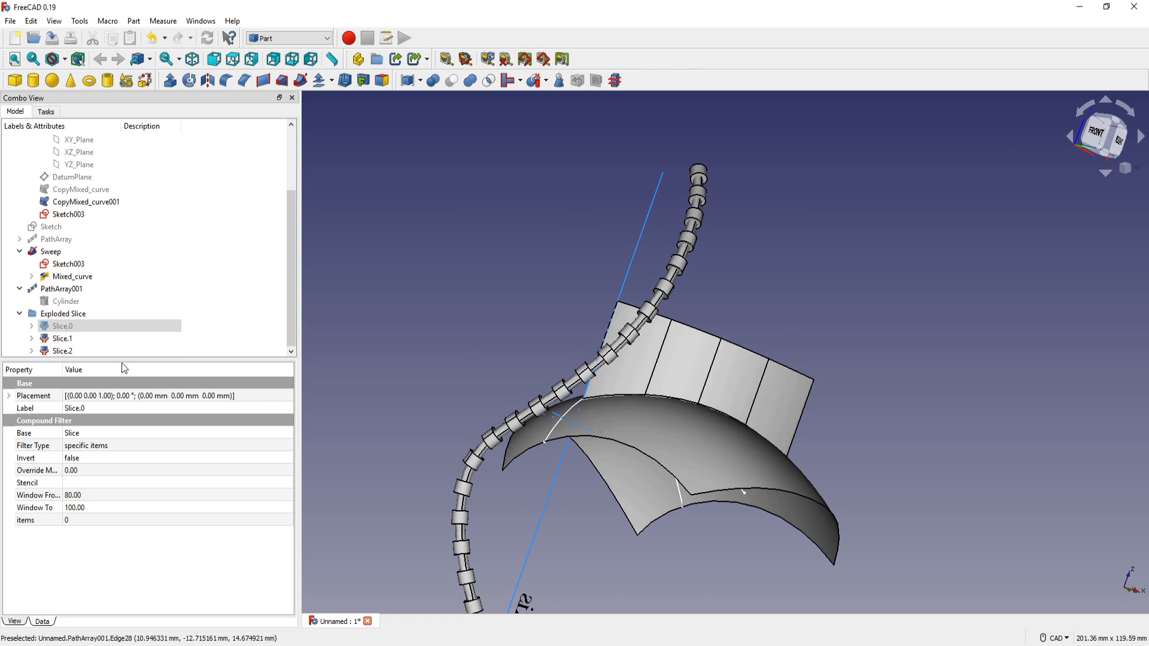
click(62, 349)
key(space)
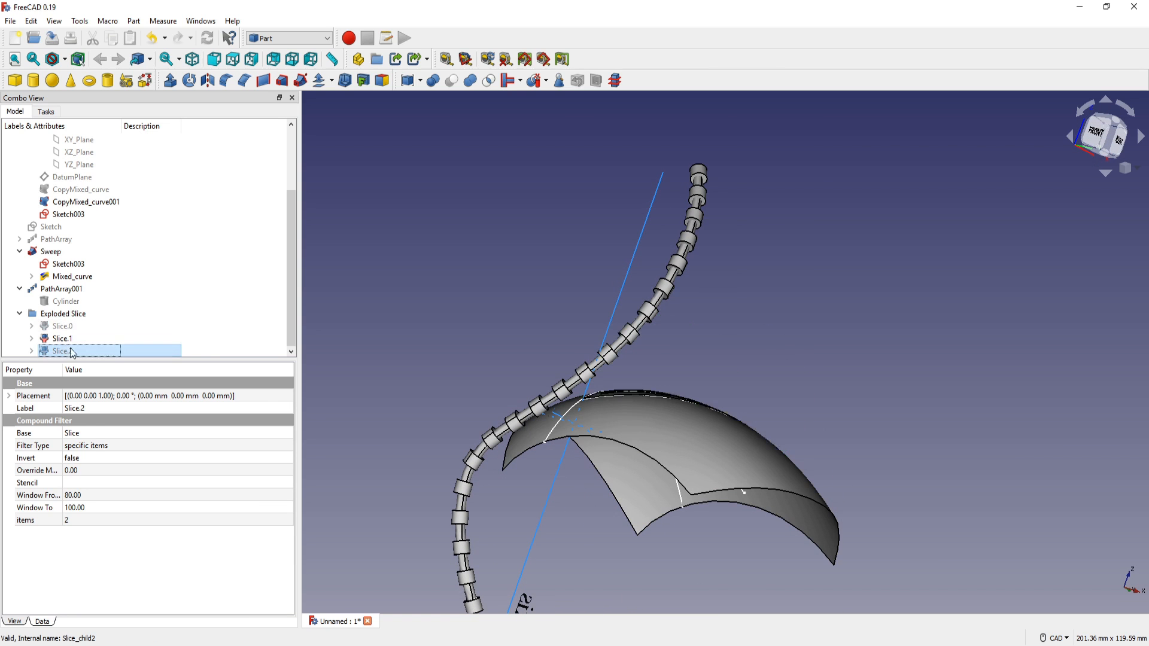
click(646, 437)
key(space)
middle_drag(718, 315, 684, 432)
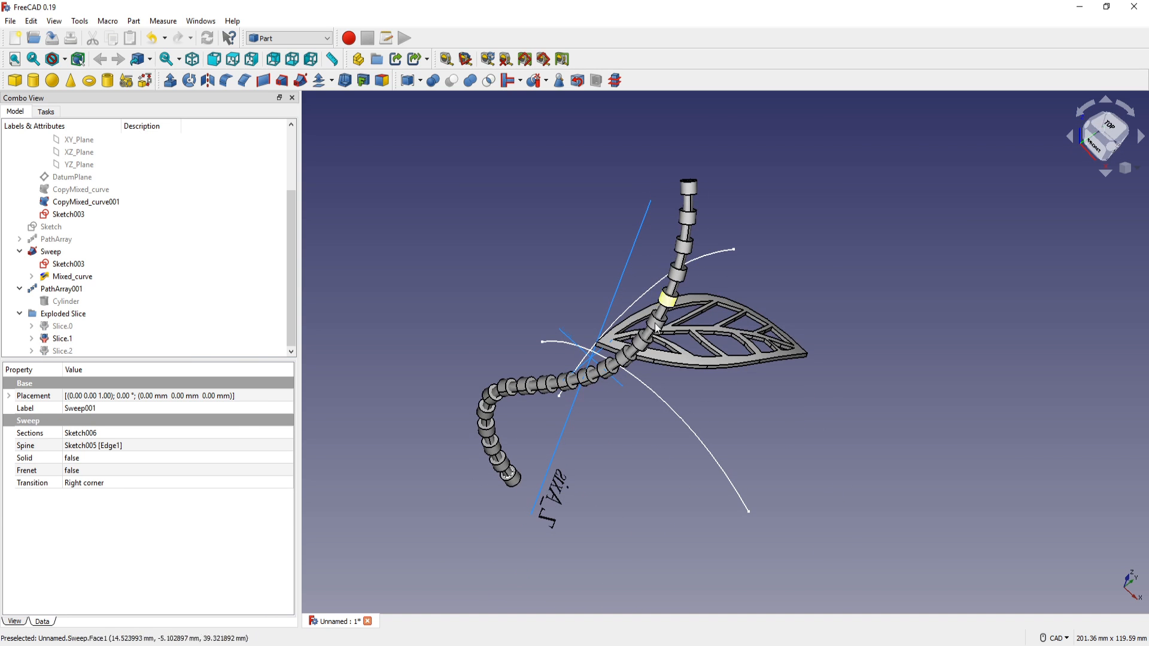
In the Draft workbench, downgrade the curved leaf piece Slice.1 into an independent solid
click(62, 339)
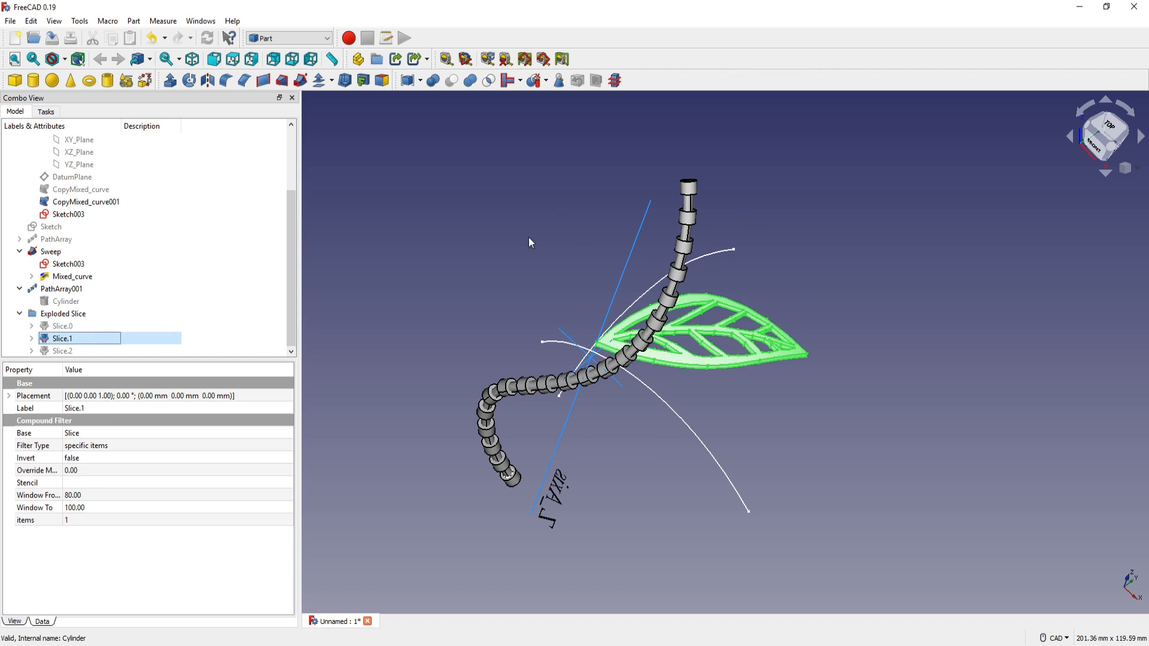
middle_drag(529, 237, 529, 278)
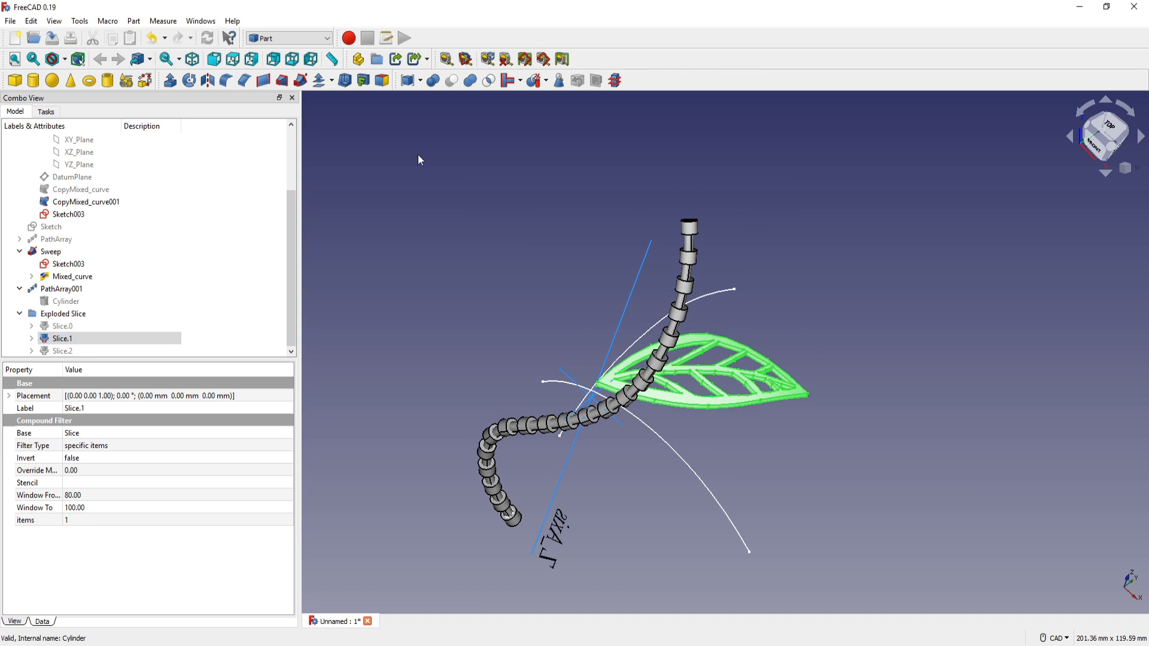
click(327, 39)
click(290, 96)
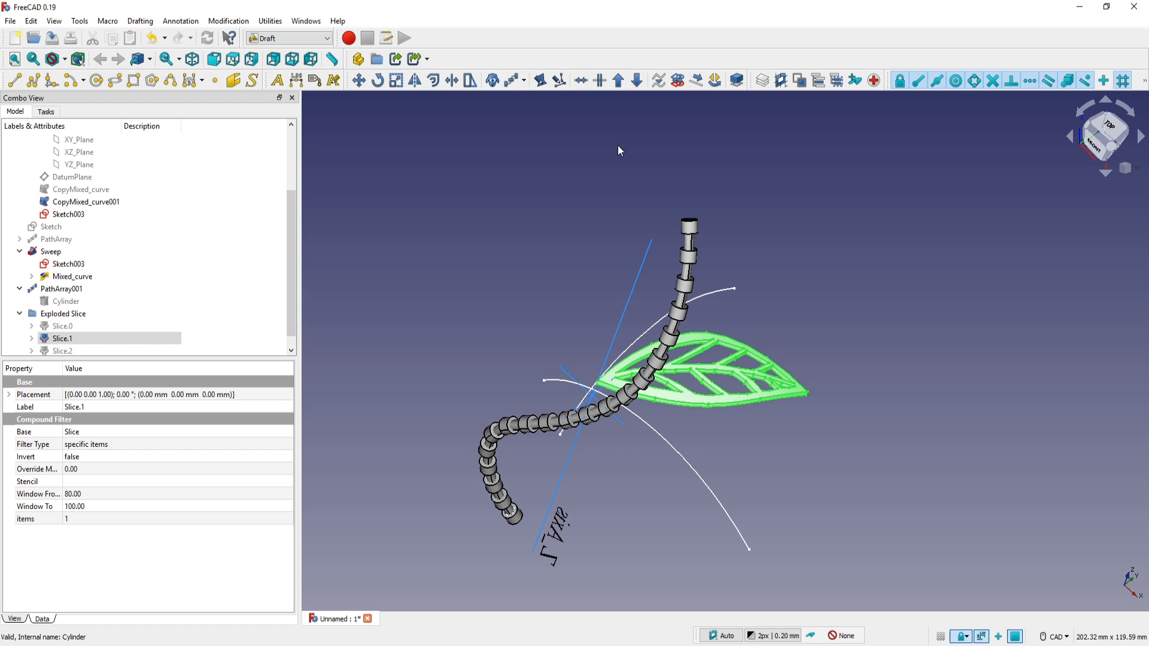
click(618, 81)
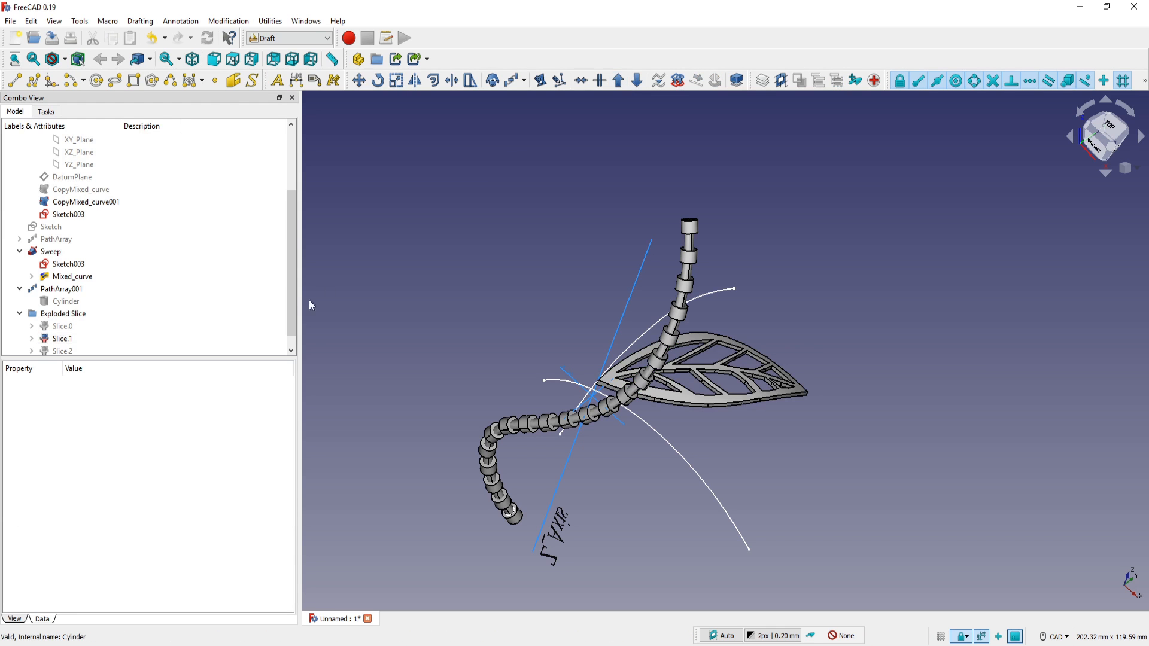
scroll(293, 346, down, 1)
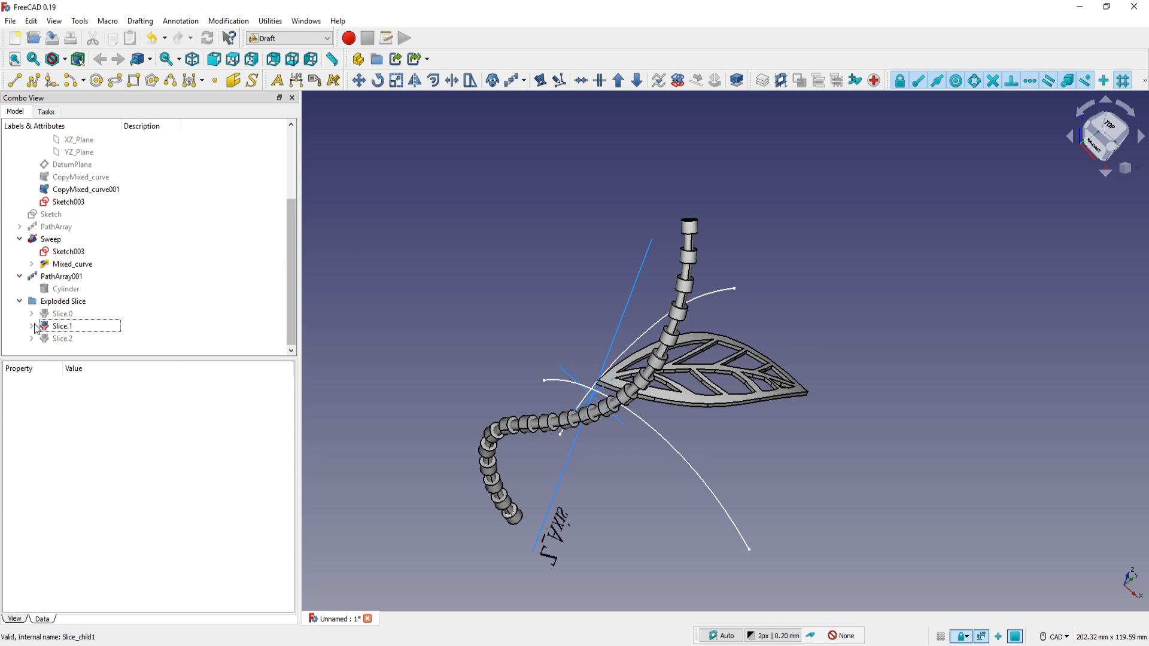
click(58, 327)
click(618, 81)
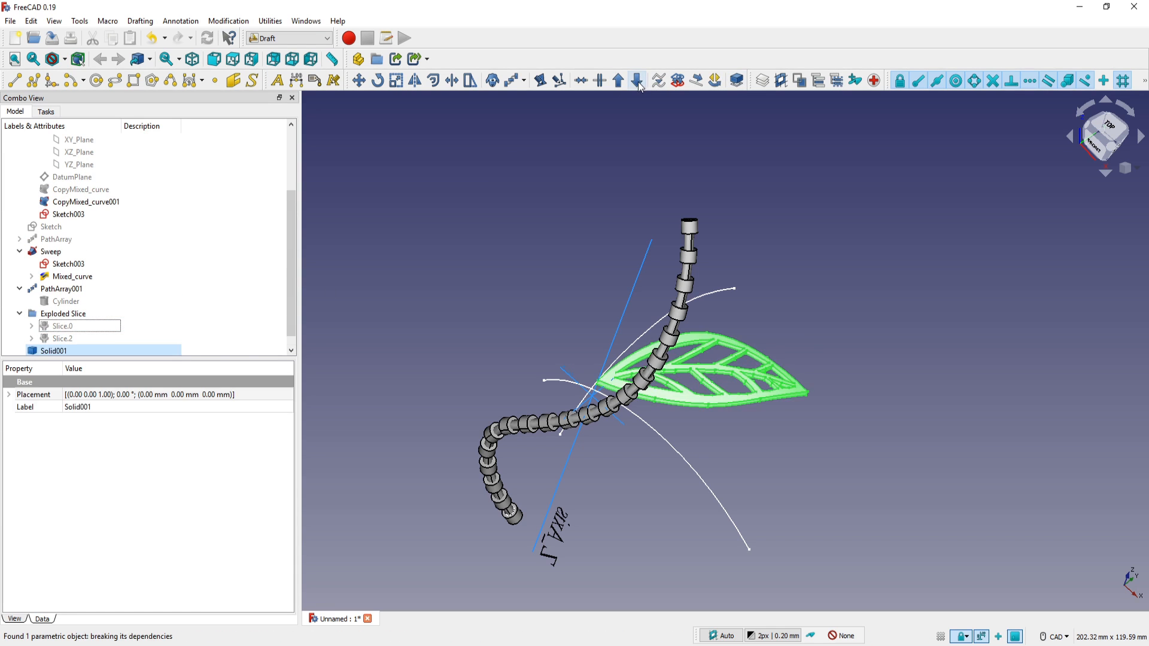
Delete the Exploded Slice group together with its contents, keeping the independent leaf solid
scroll(292, 325, down, 1)
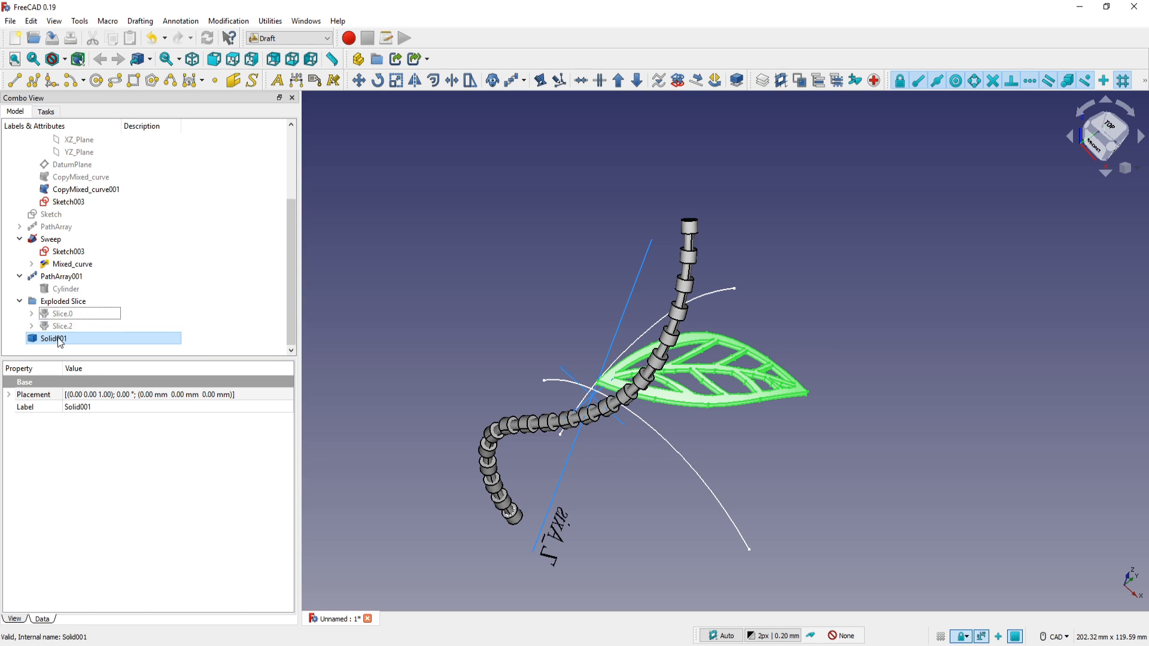
click(69, 303)
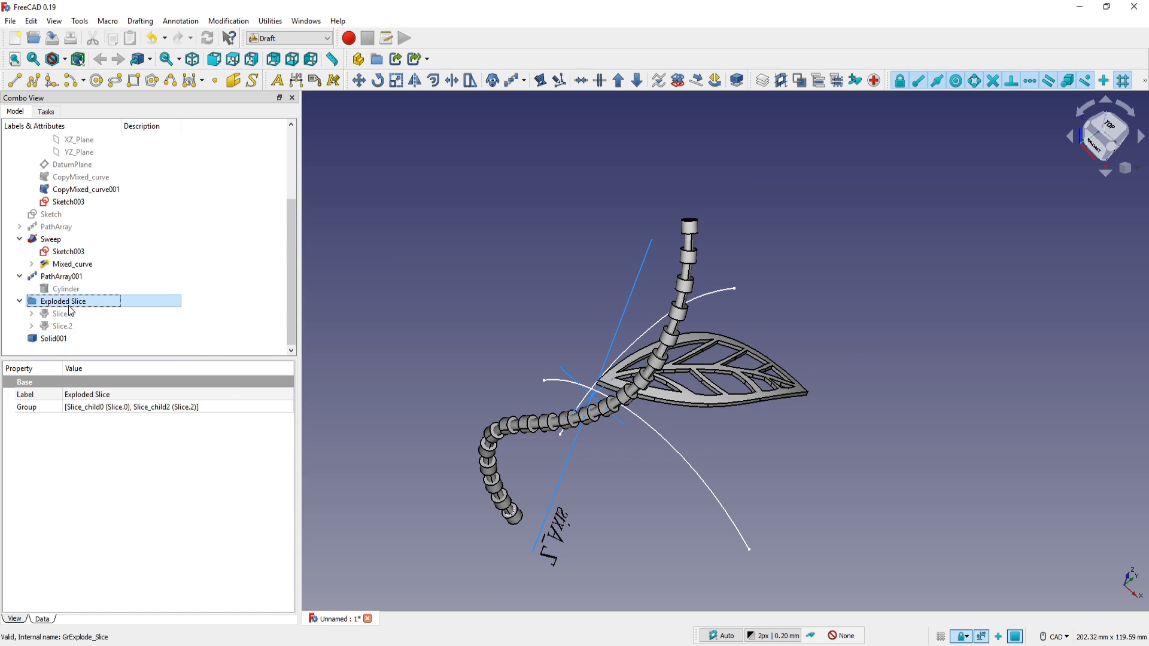
key(Delete)
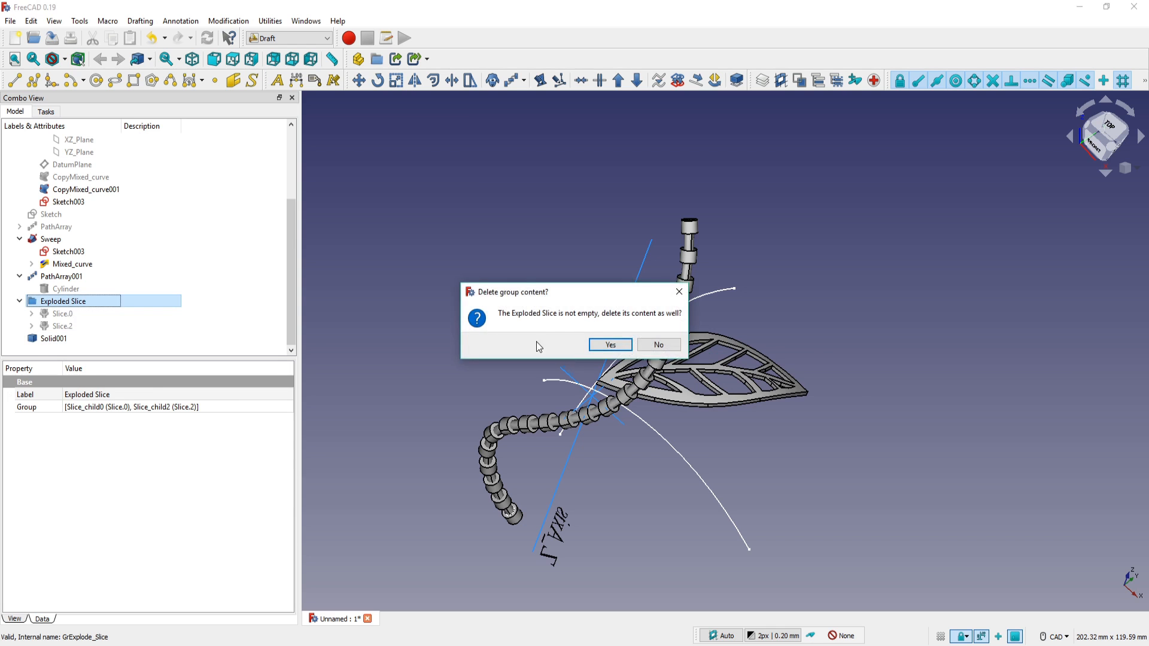
click(601, 349)
Delete the Slice object and hide its source objects Extrude and Offset so the leaf solid is left showing
click(71, 326)
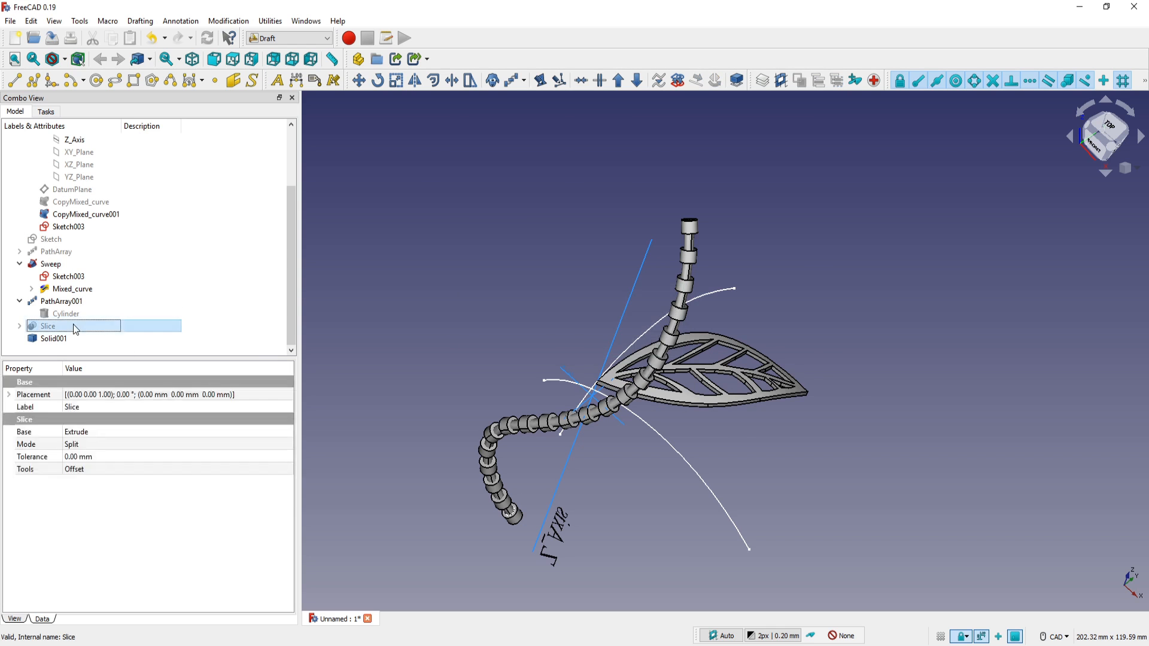
key(Delete)
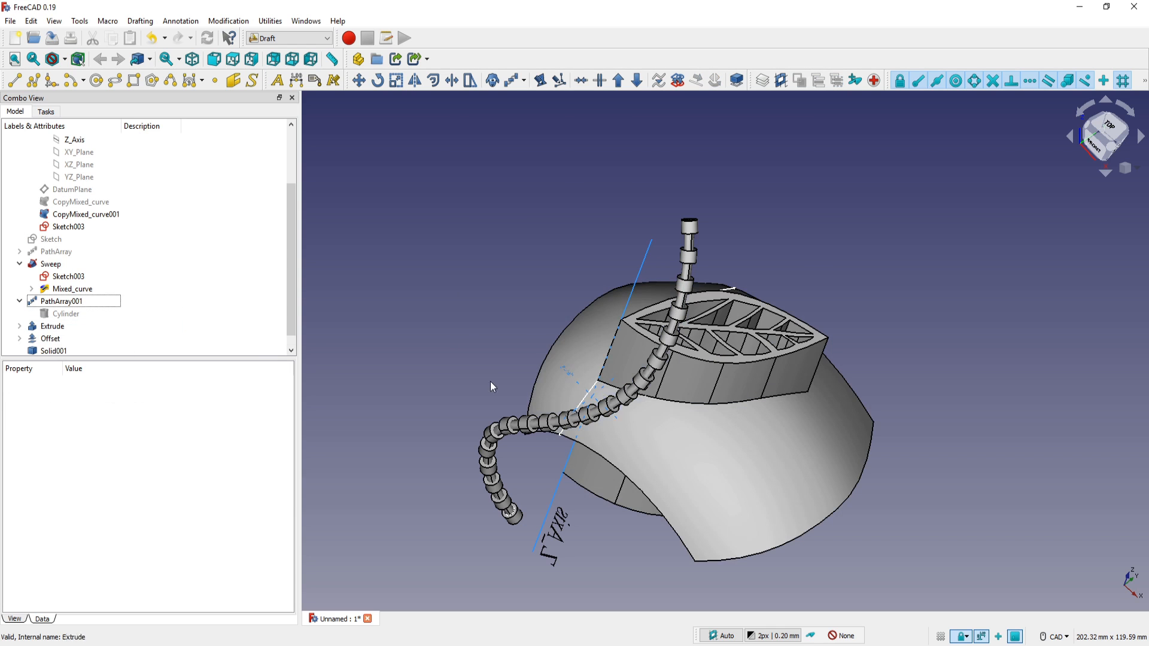
click(47, 331)
key(space)
click(60, 339)
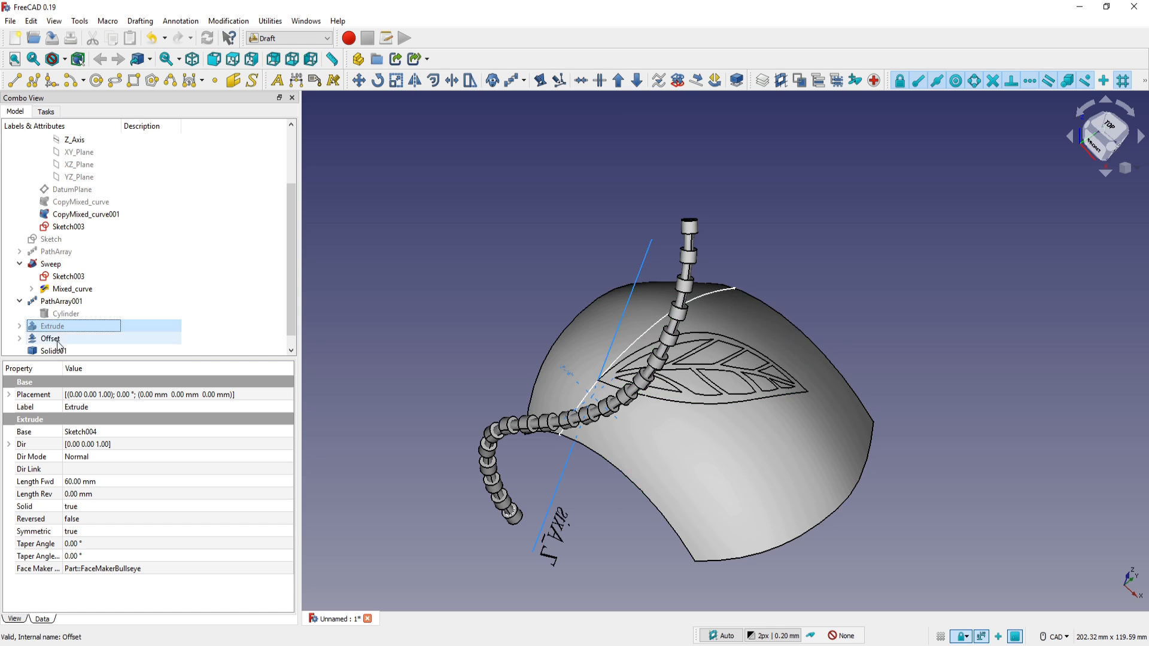
key(space)
Hide the two white construction curves, Sketch006 and Sketch005, around the leaf and stem
middle_drag(788, 432, 736, 368)
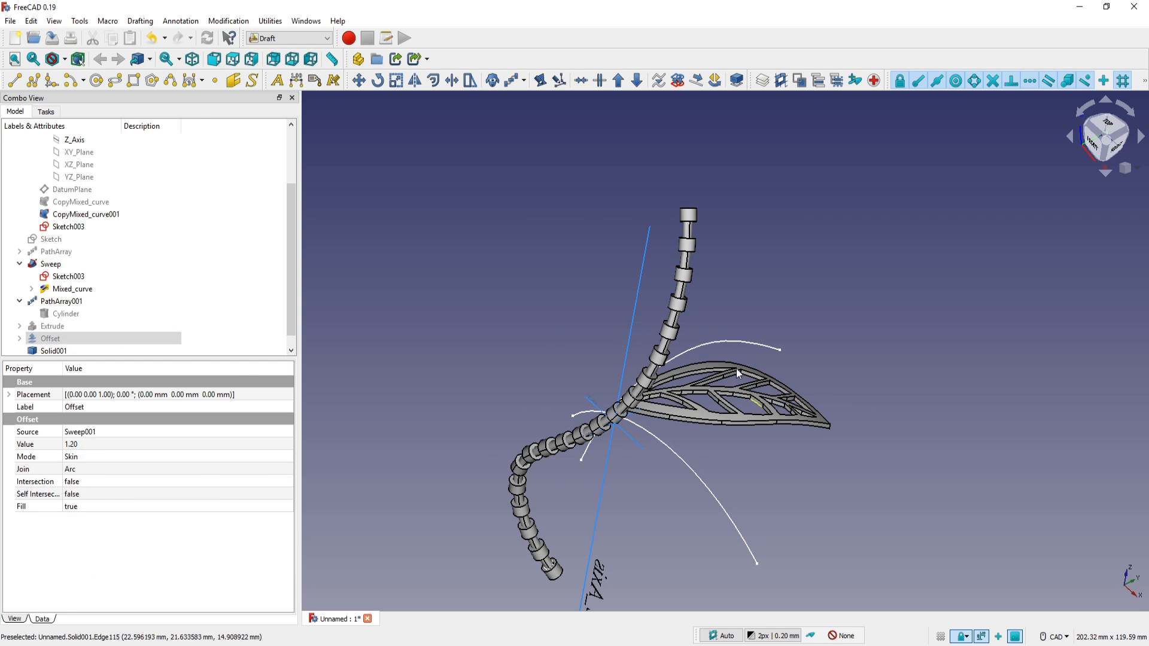
click(727, 339)
key(space)
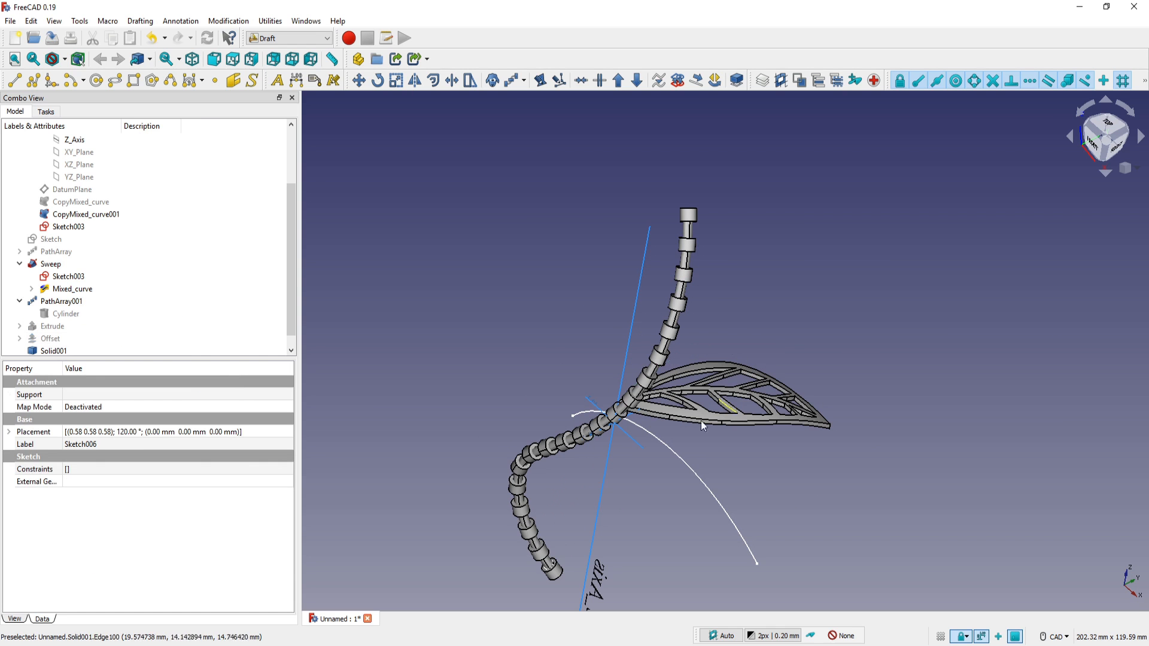
click(673, 451)
key(space)
middle_drag(629, 361, 521, 301)
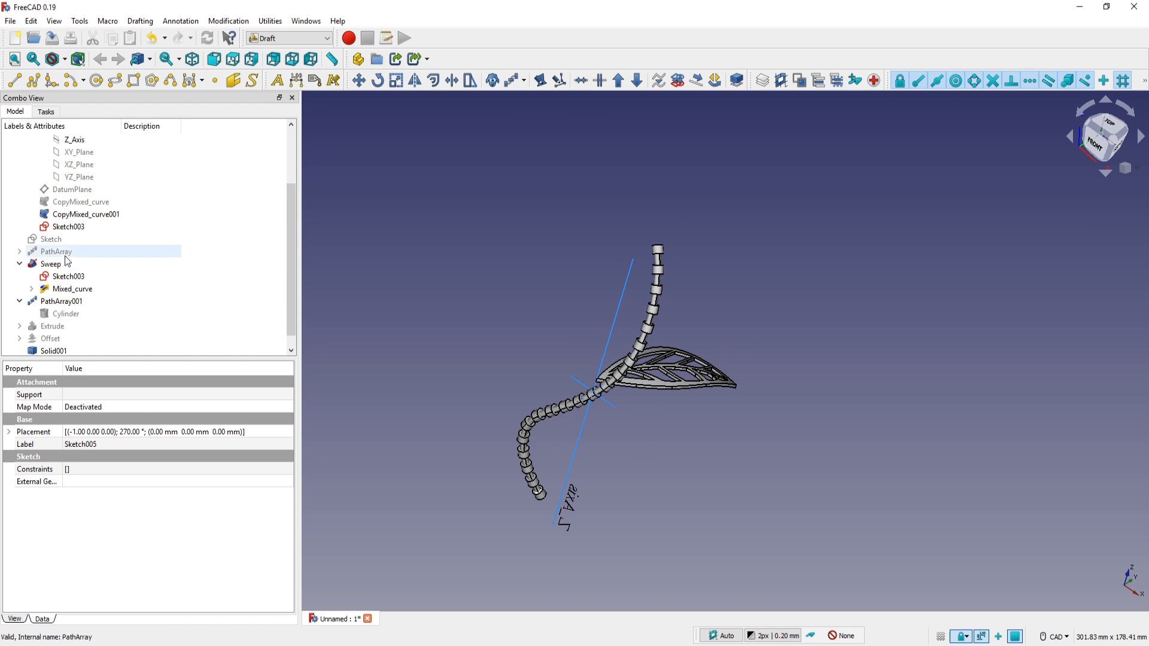
Show the butterfly array PathArray along the stem and look at the assembly from the right side
click(54, 256)
key(space)
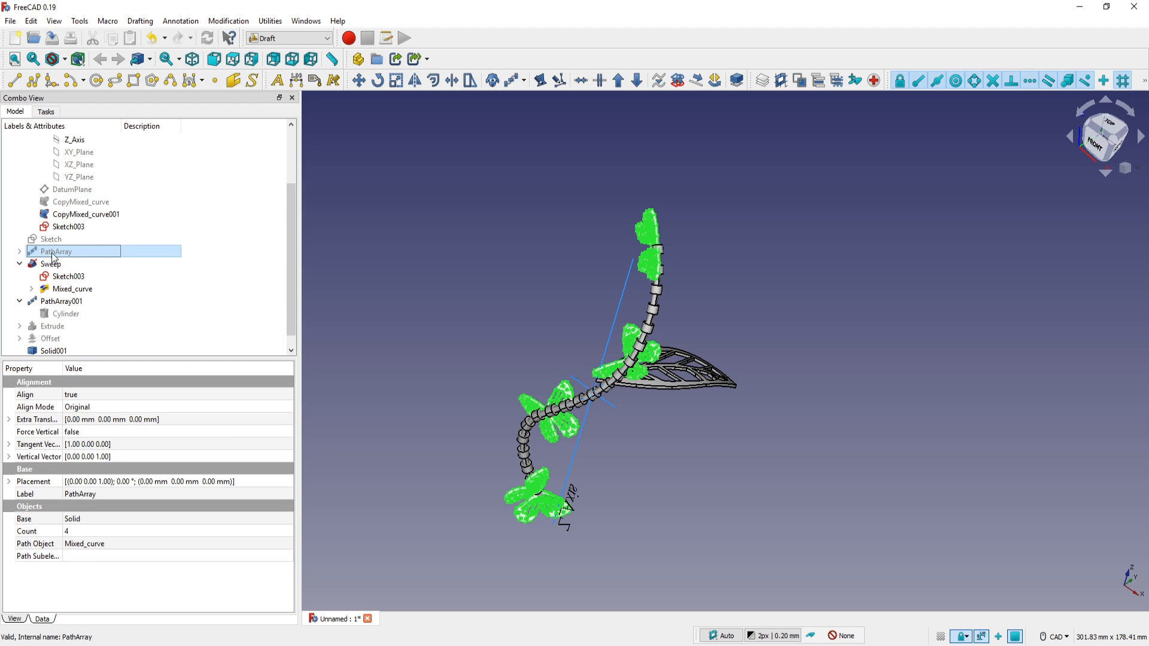
right_click(564, 321)
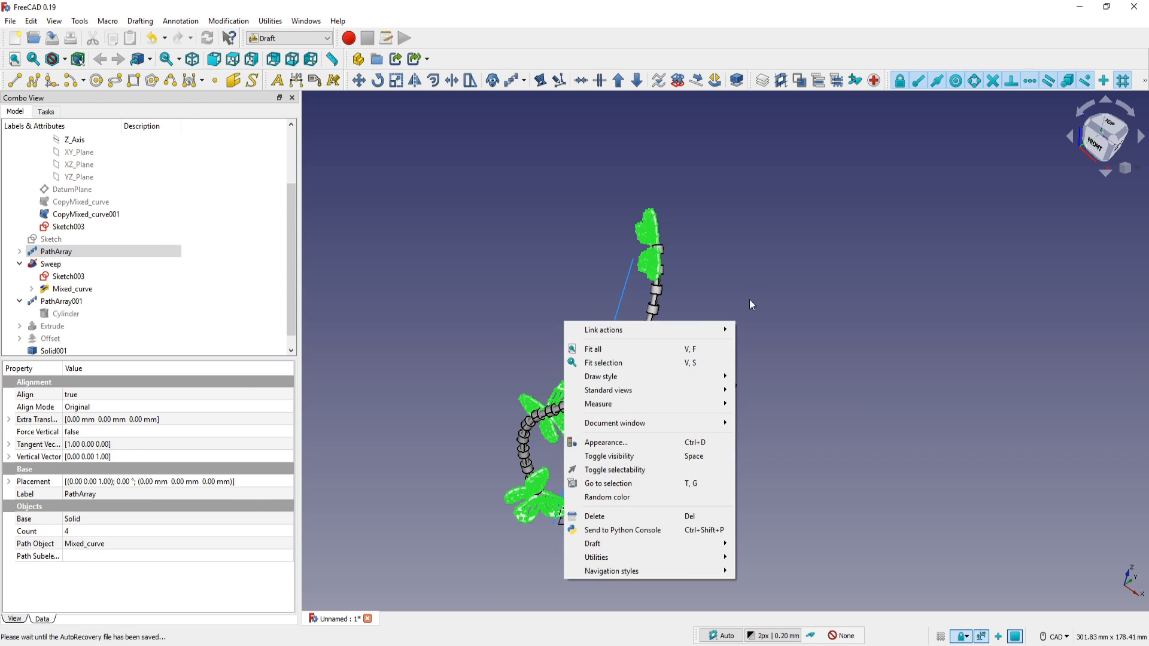
click(755, 285)
middle_drag(775, 328, 557, 314)
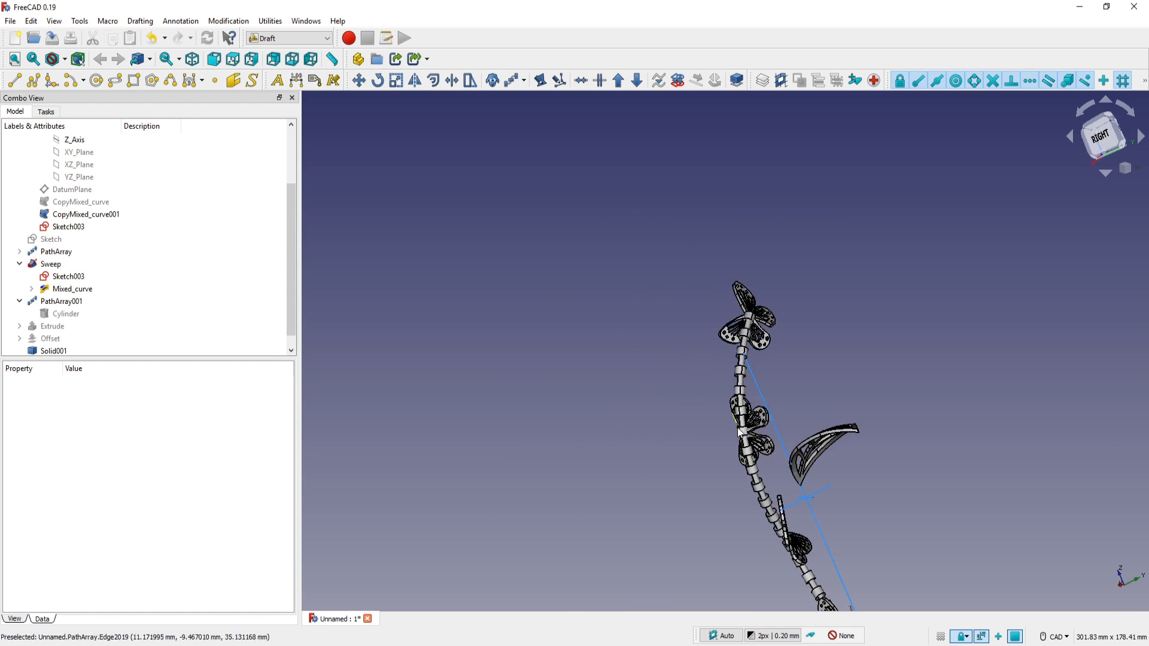
middle_drag(829, 510, 713, 407)
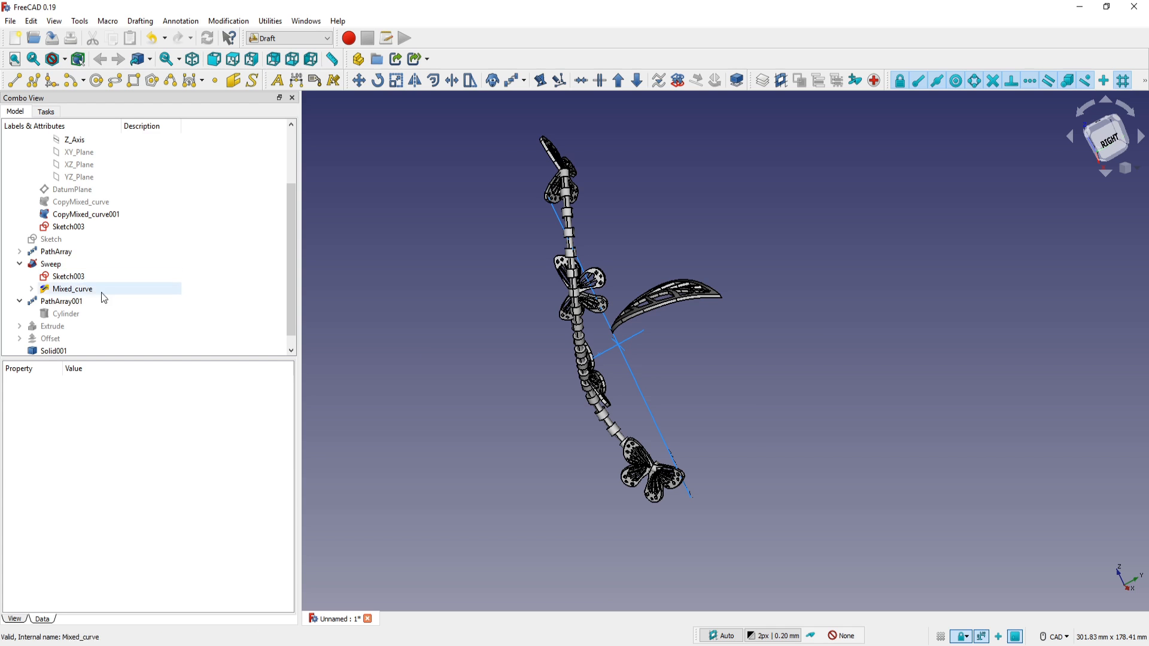
Try to upgrade the ring array PathArray001, then undo
click(62, 303)
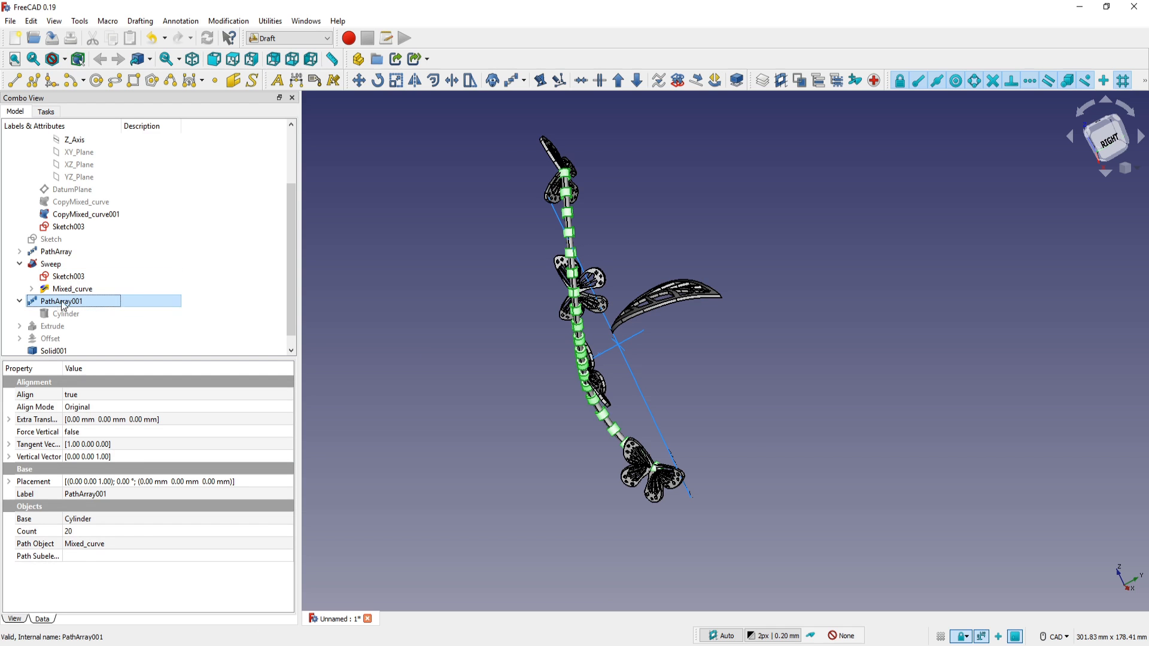
click(618, 83)
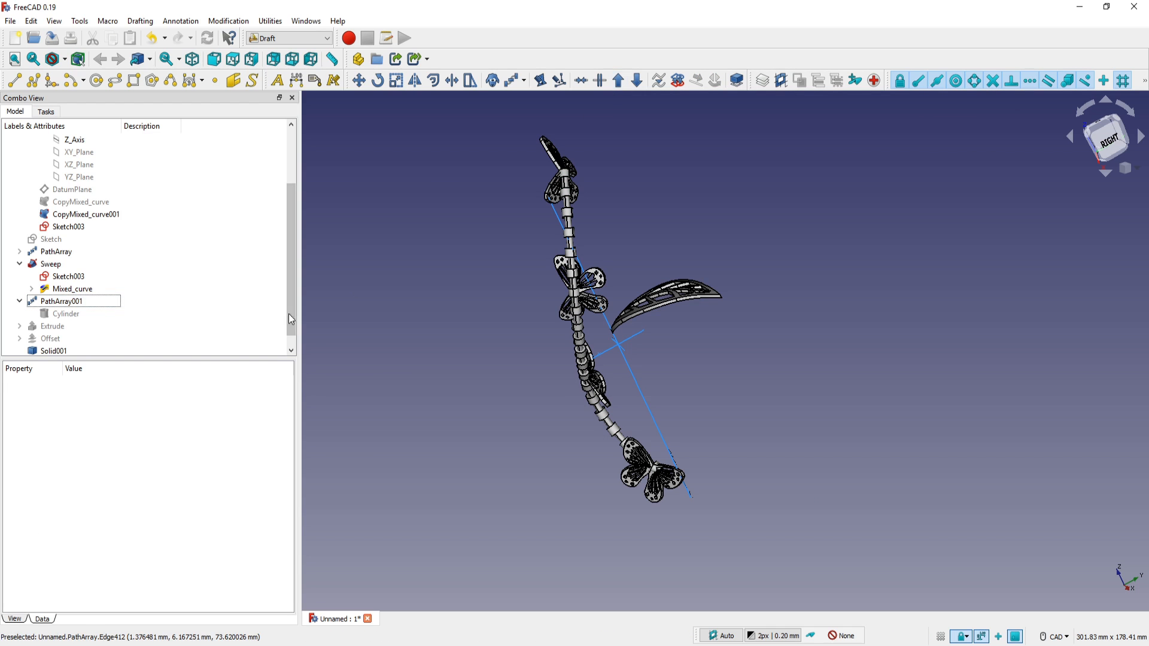
drag(289, 317, 293, 336)
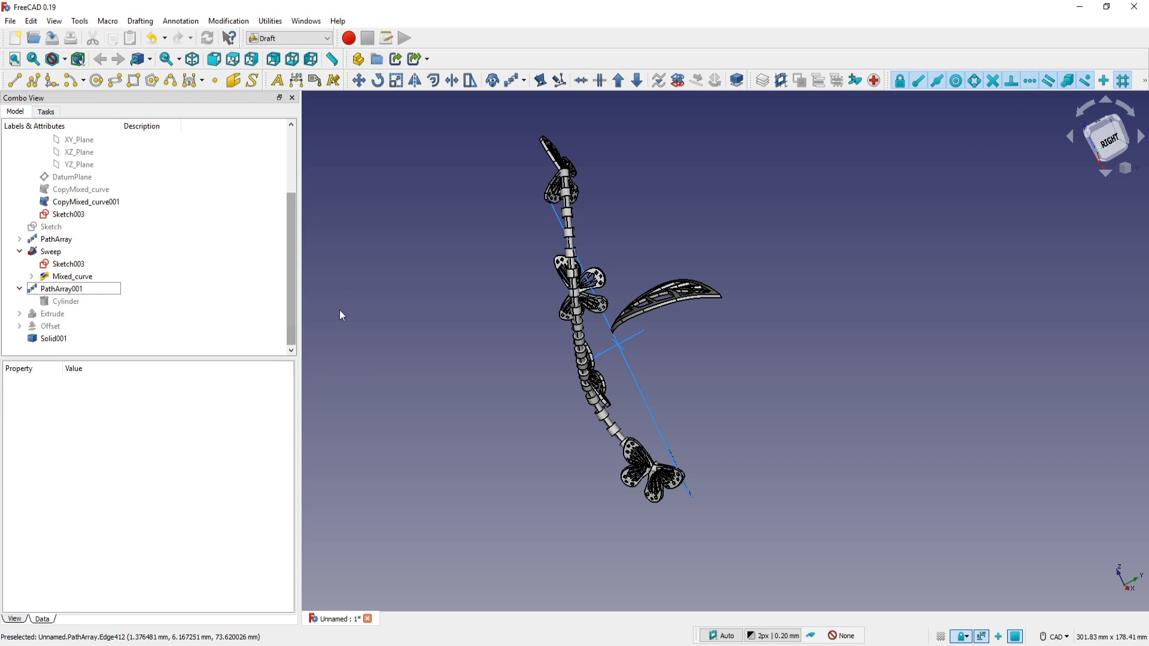
key(ctrl+z)
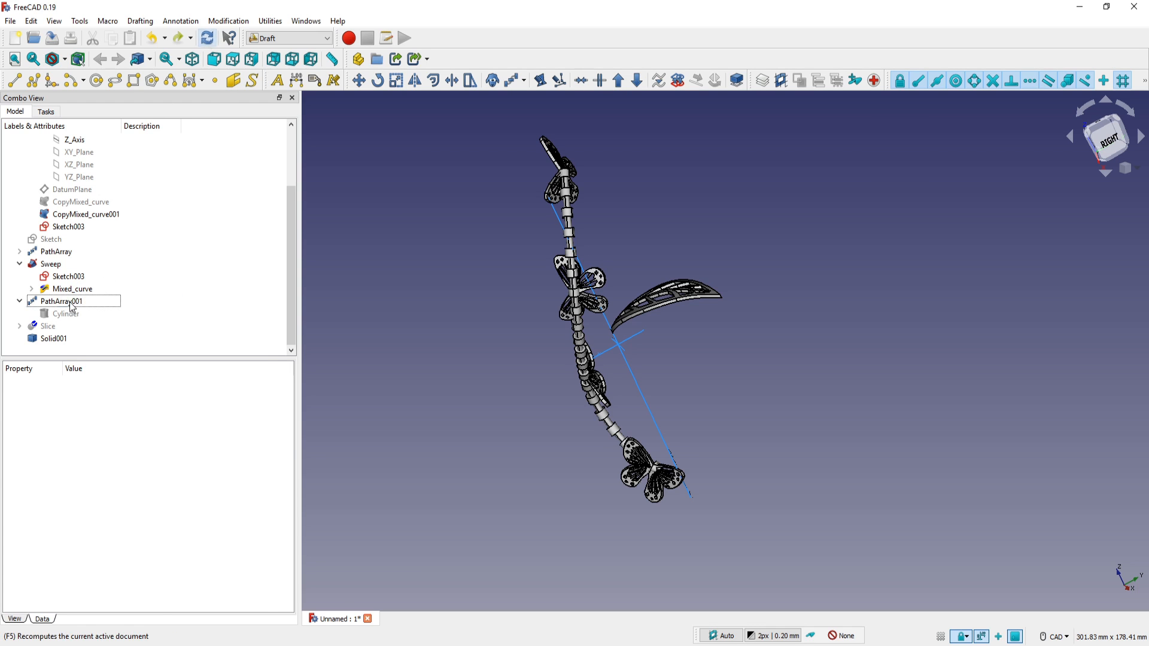
Try downgrading the ring array PathArray001 into separate solids, then undo the downgrade
click(71, 305)
click(637, 82)
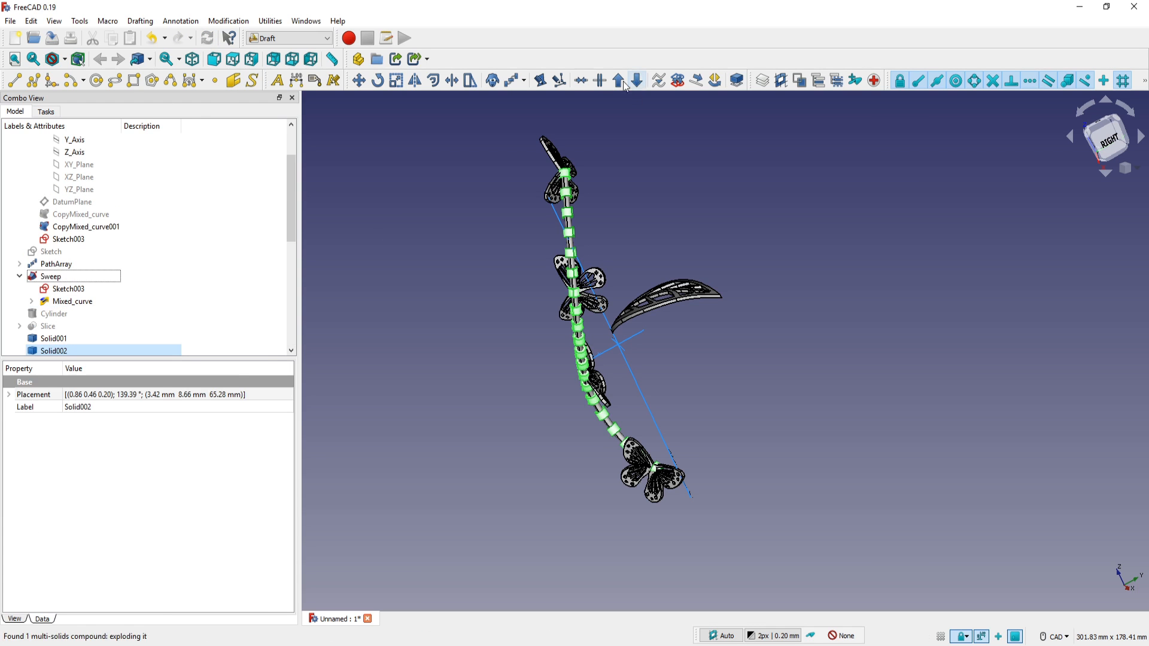
mouse_move(291, 232)
mouse_down()
mouse_move(294, 341)
mouse_move(285, 259)
mouse_up()
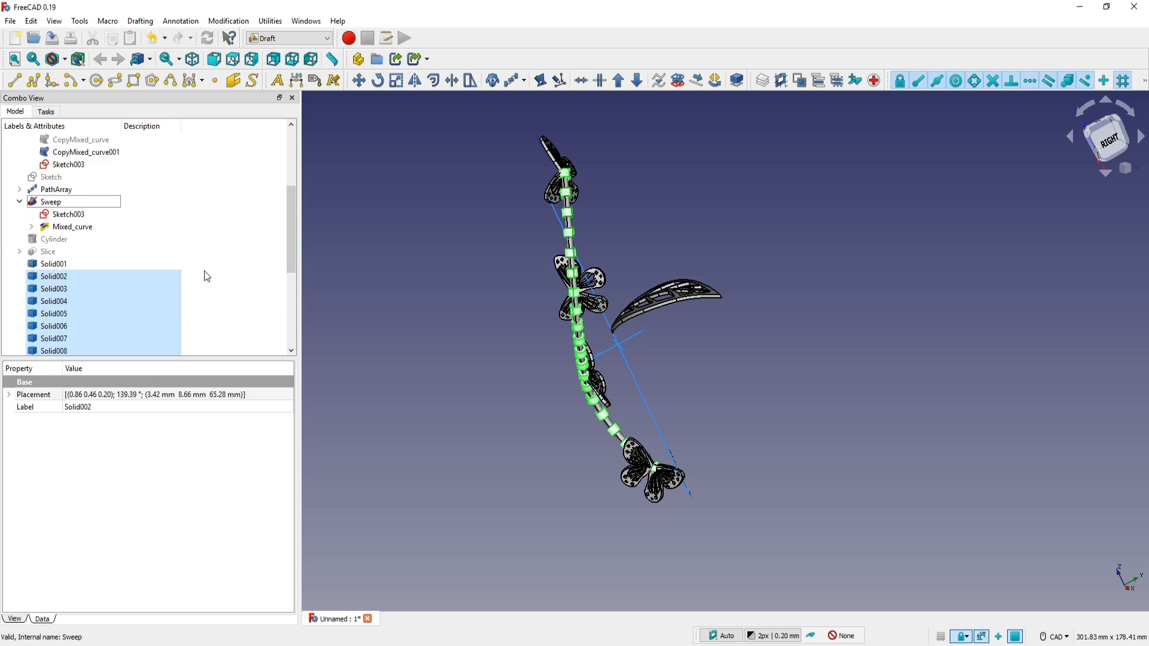
key(ctrl+z)
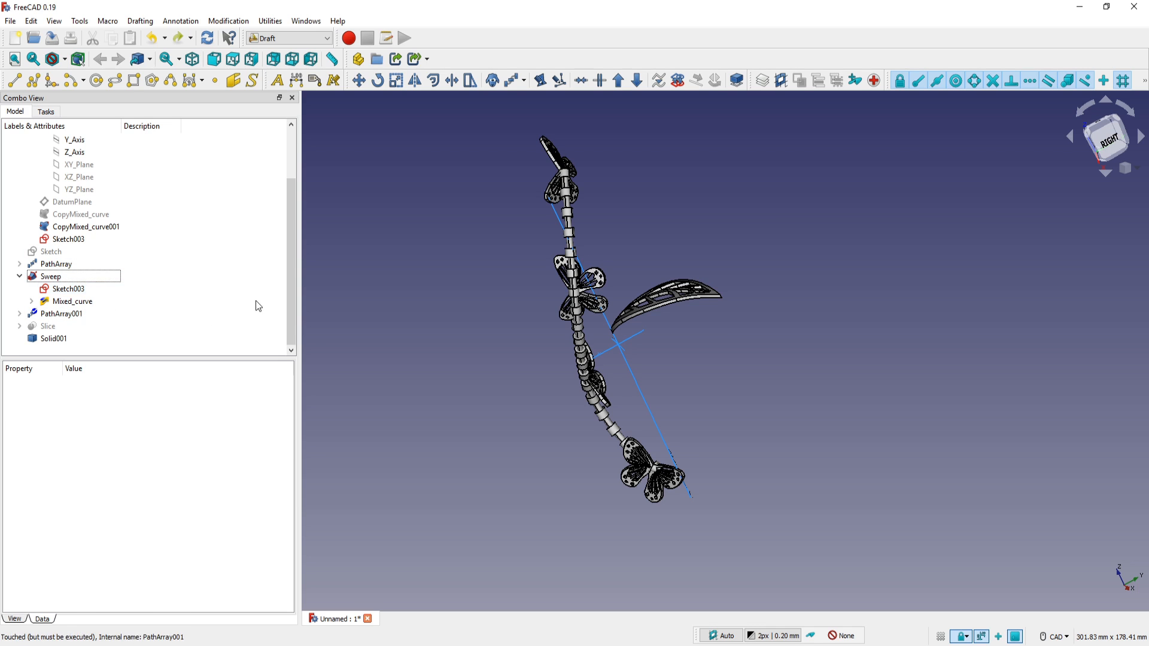
Downgrade the butterfly array PathArray into independent solids
click(65, 315)
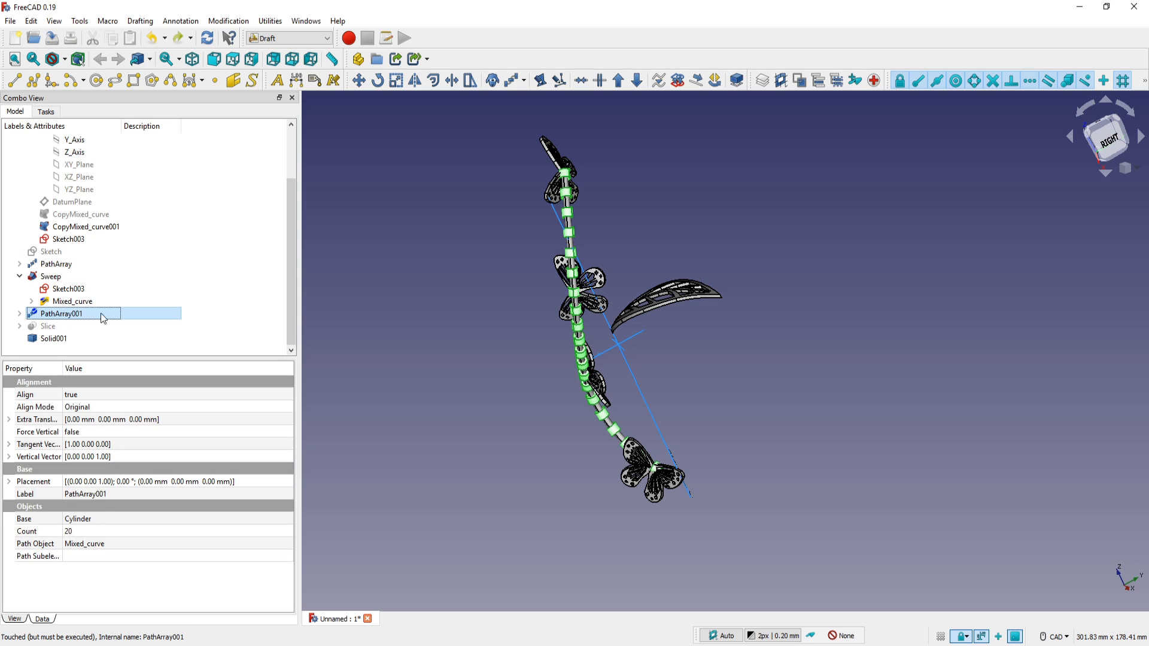
click(57, 265)
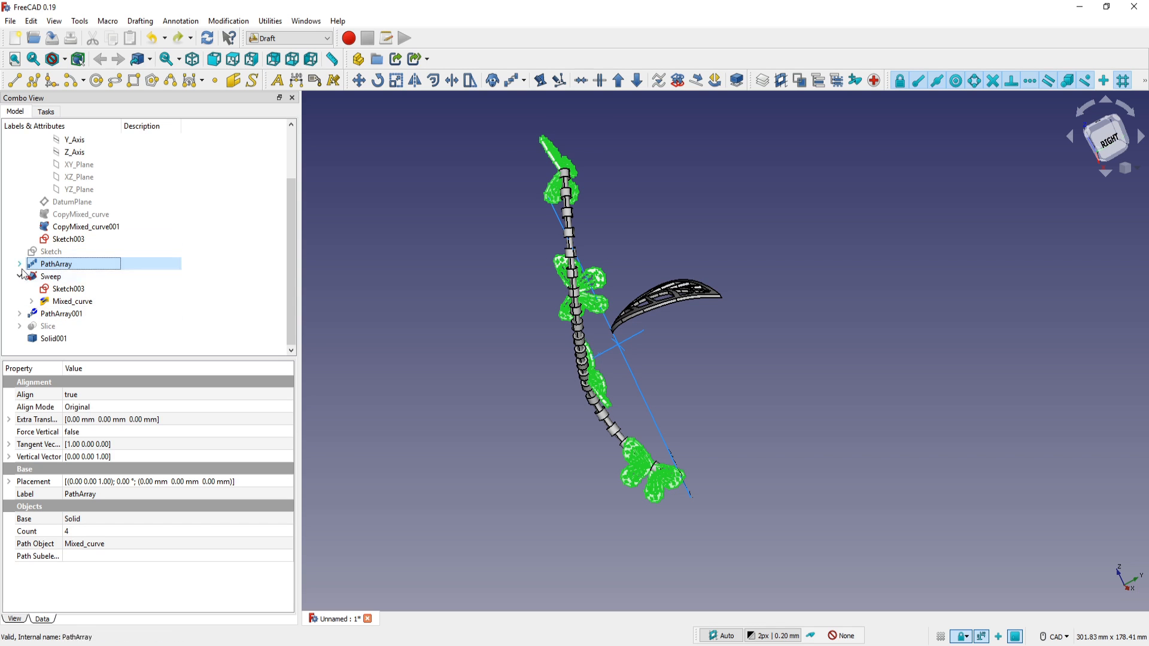
click(637, 82)
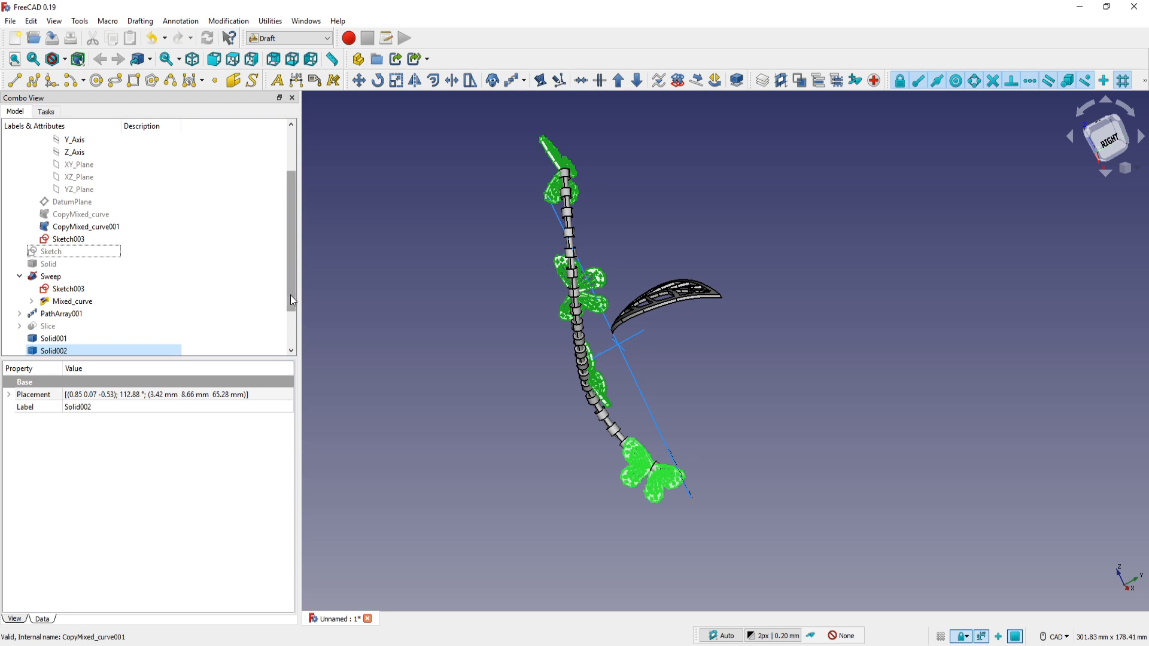
scroll(296, 346, down, 2)
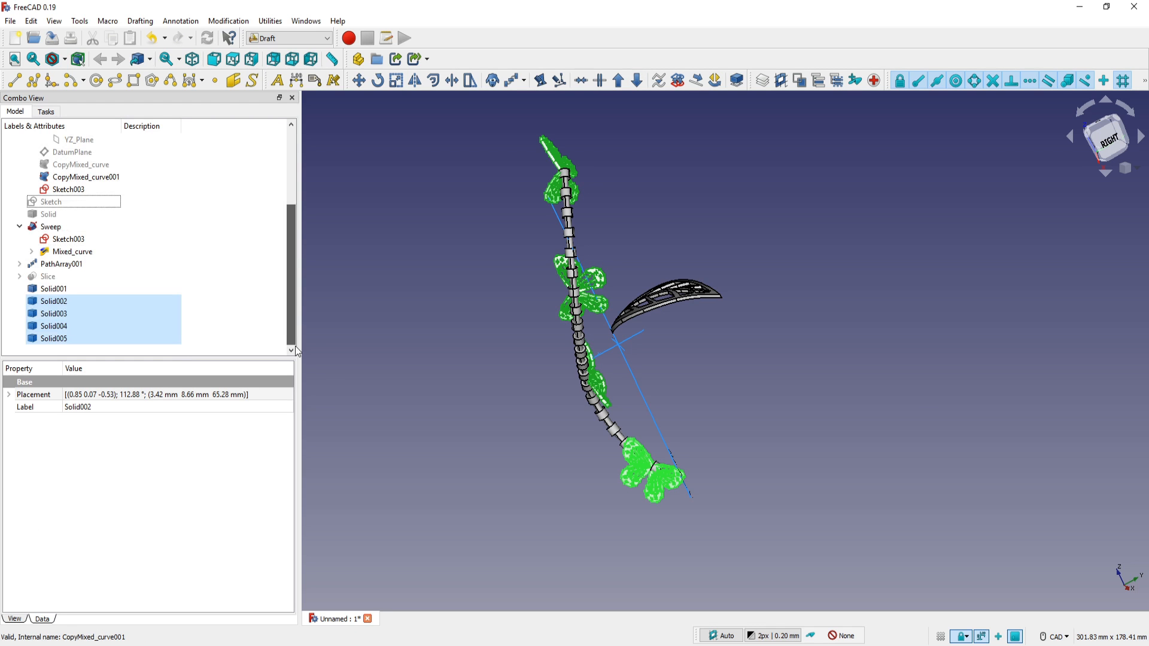
Open the transform of butterfly Solid003 at the stem's lower end and move it slightly along its local Z axis, to about X -5.49, Y -7.28 mm
click(60, 289)
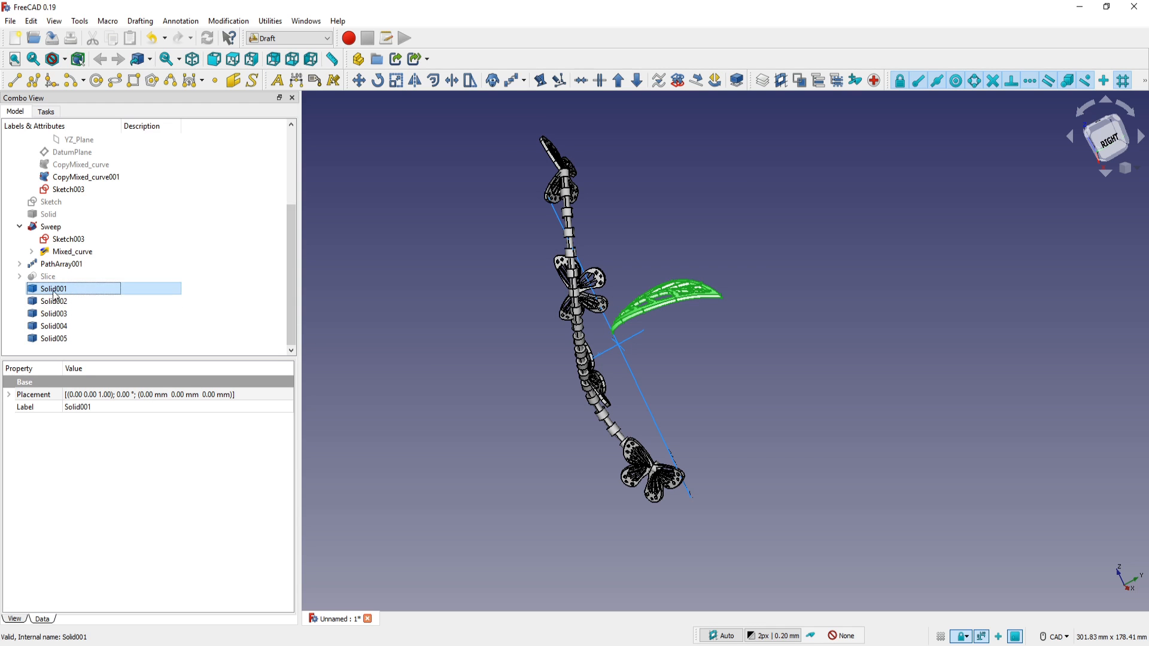
click(55, 302)
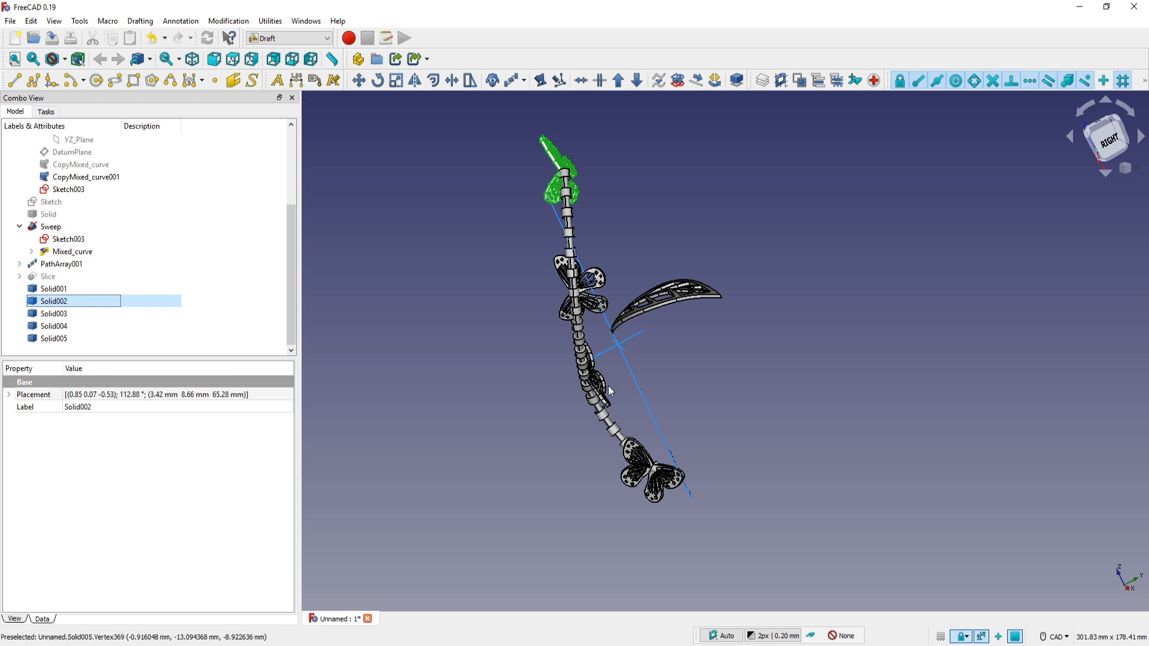
click(58, 339)
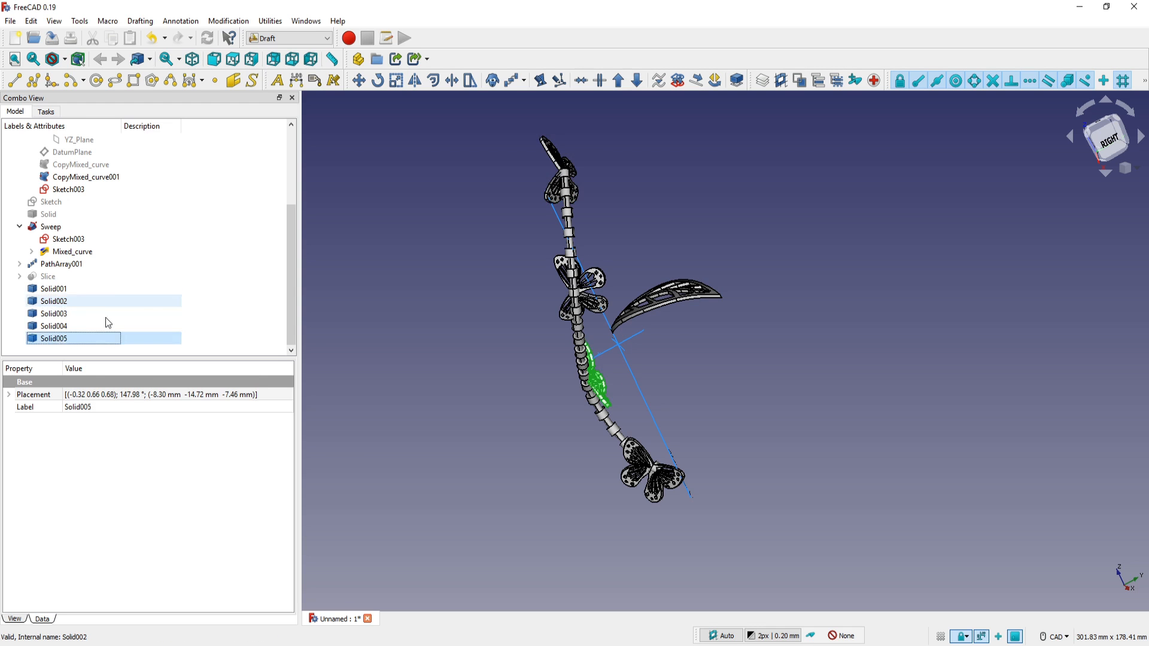
click(54, 302)
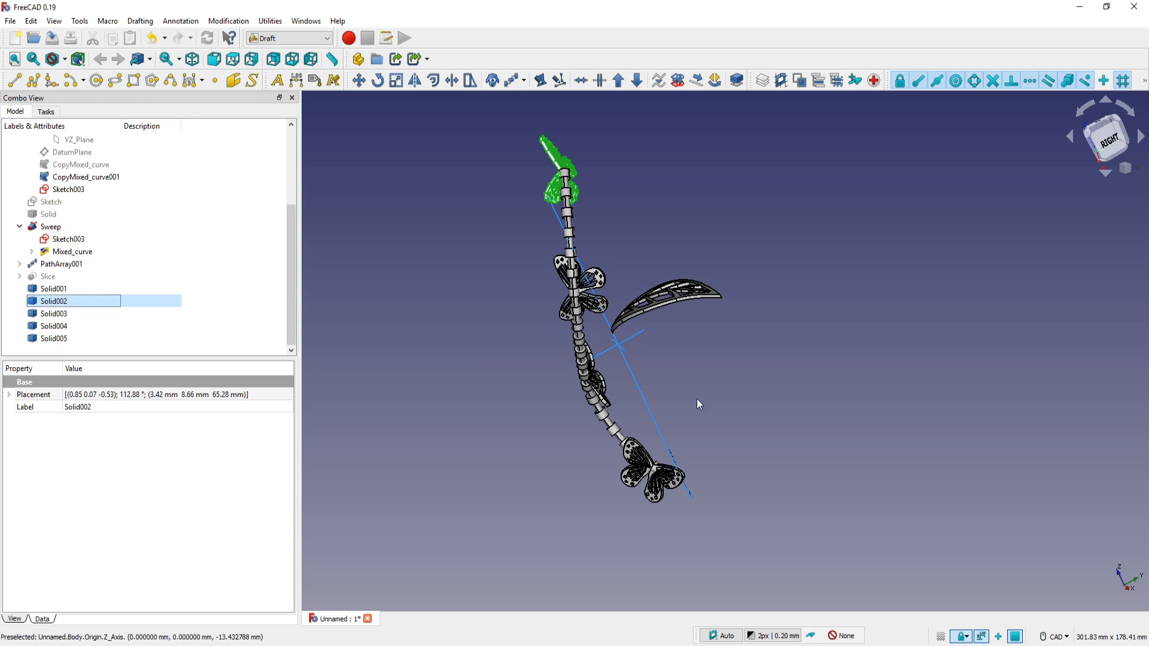
click(658, 484)
click(60, 317)
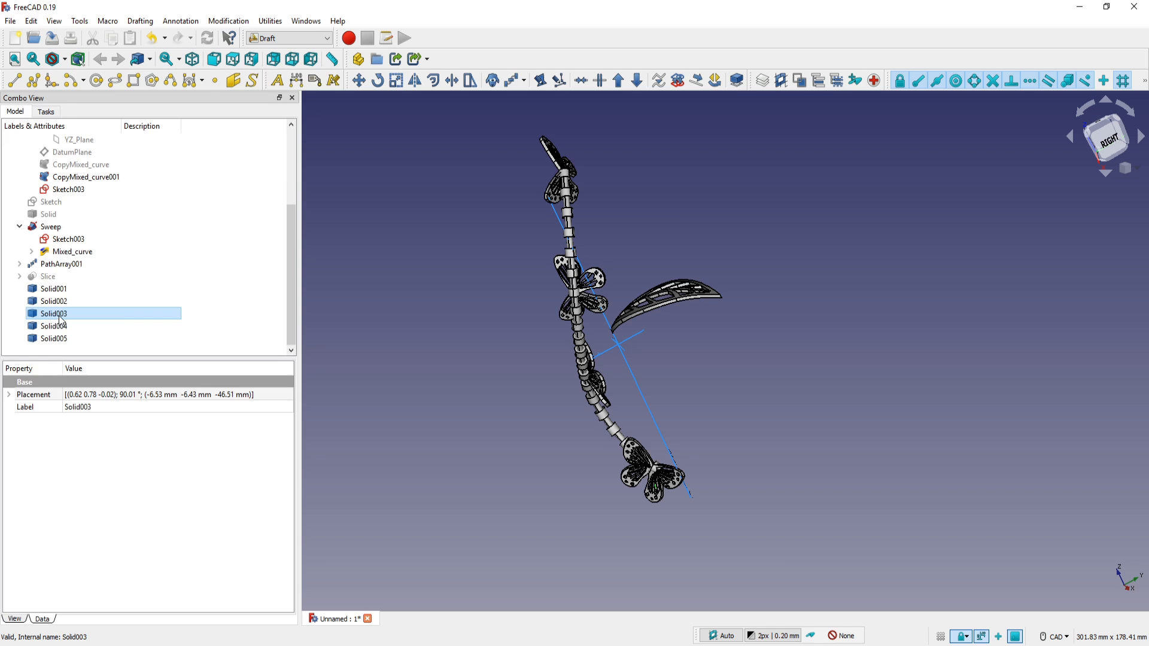
double_click(60, 317)
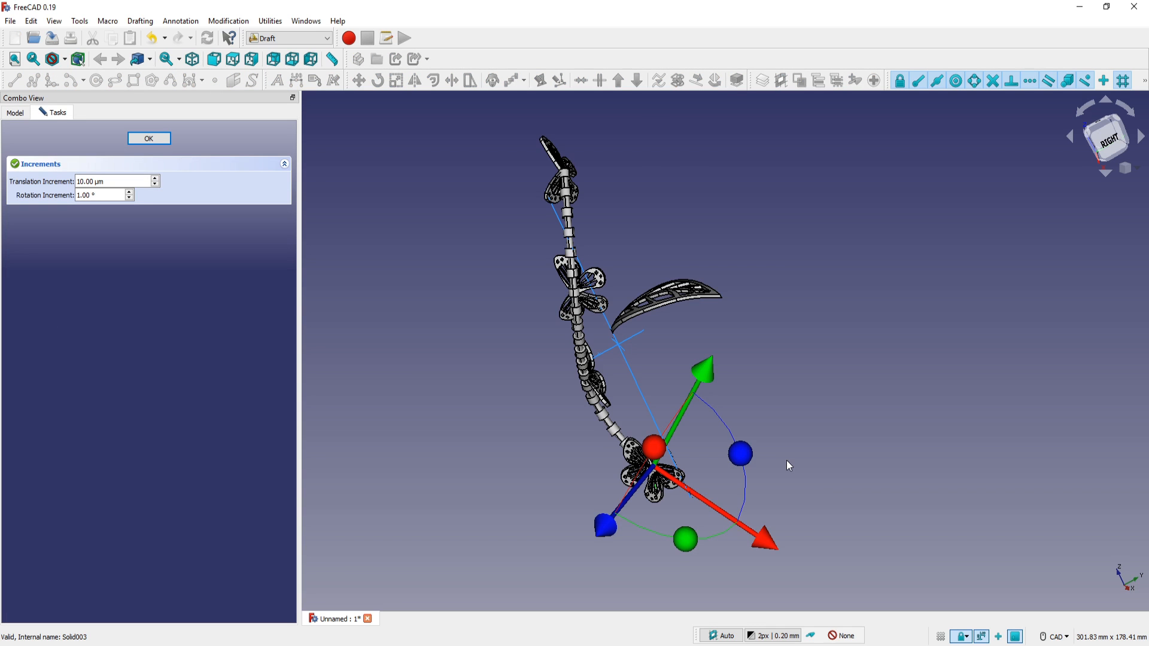
key(1)
scroll(754, 477, up, 2)
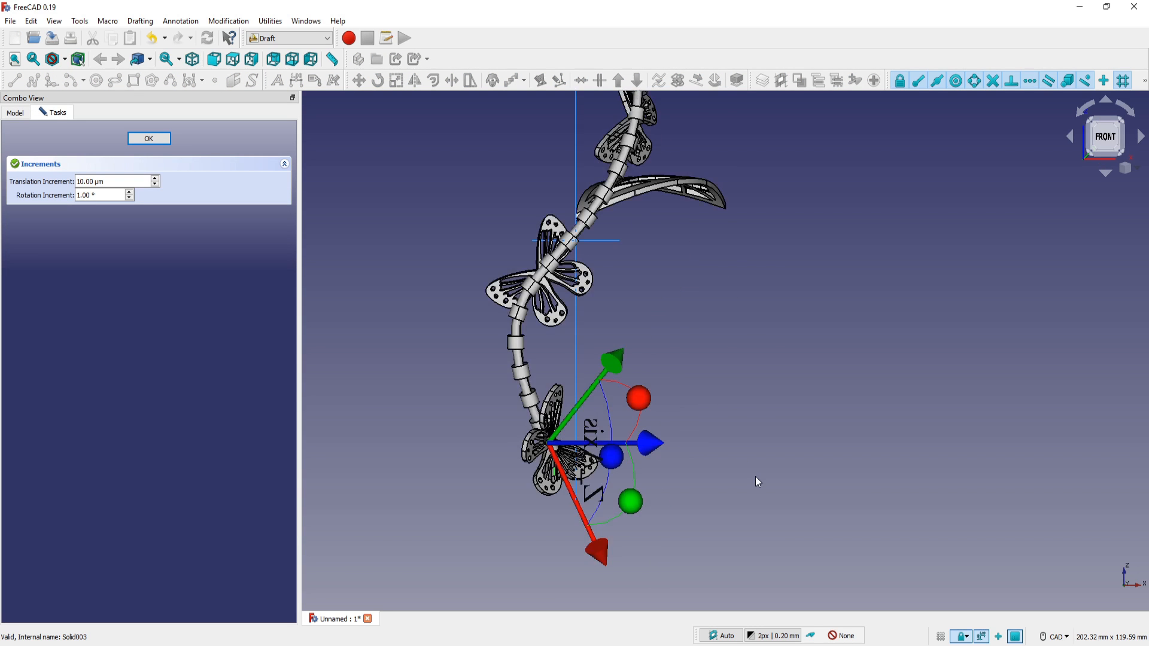
middle_drag(678, 454, 698, 445)
scroll(698, 446, up, 6)
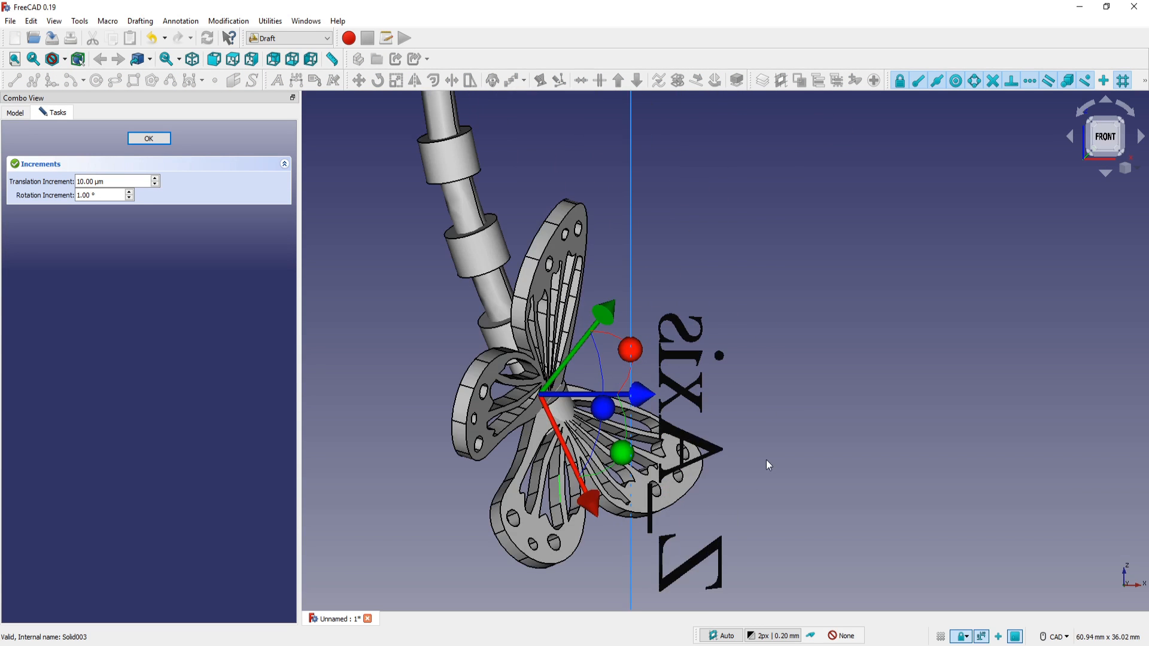
drag(640, 399, 658, 398)
Rotate the butterfly Solid003 by 61° about its local Z axis and finish the transform
middle_drag(553, 416, 658, 375)
middle_drag(870, 317, 572, 352)
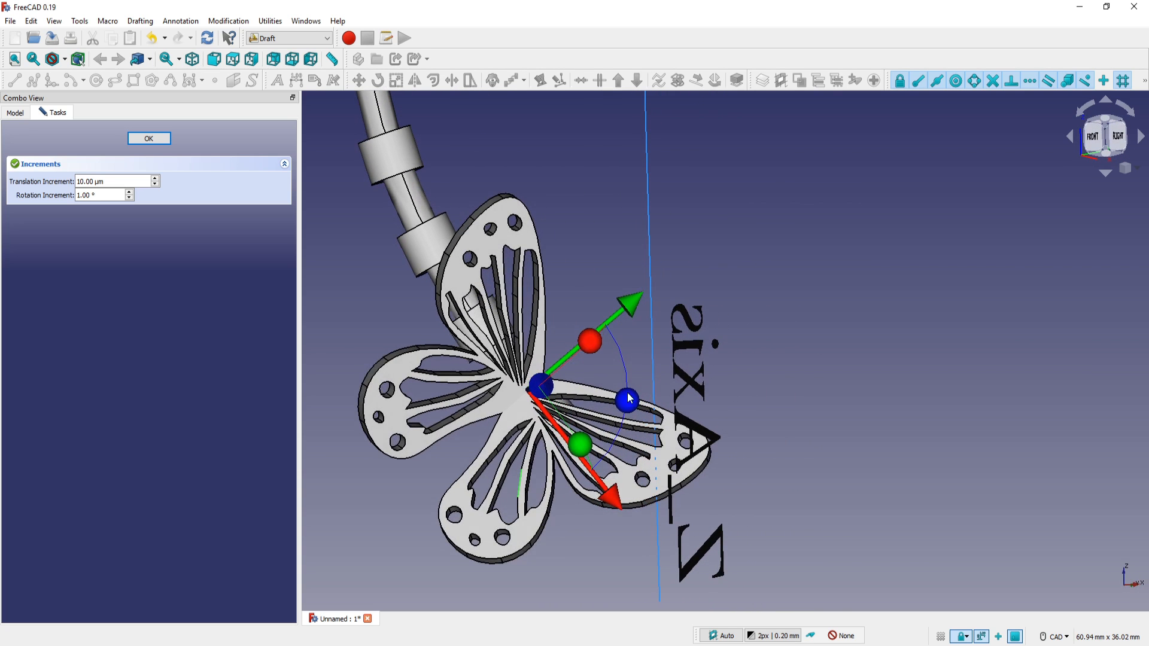
drag(628, 398, 577, 272)
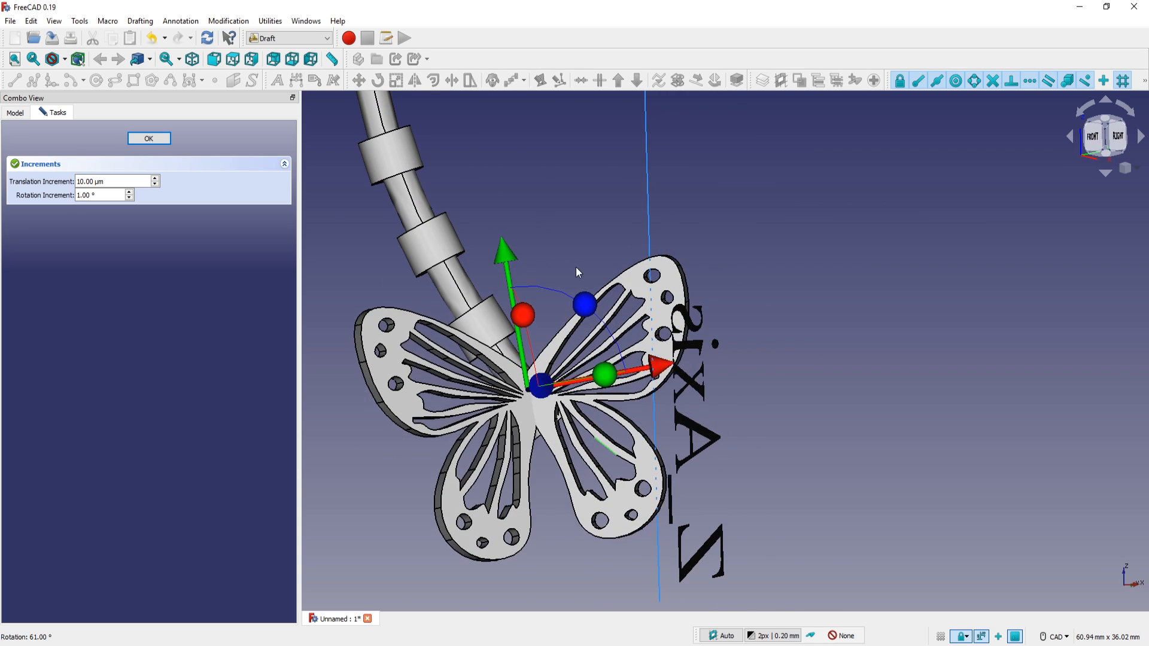
middle_drag(577, 269, 628, 287)
key(Escape)
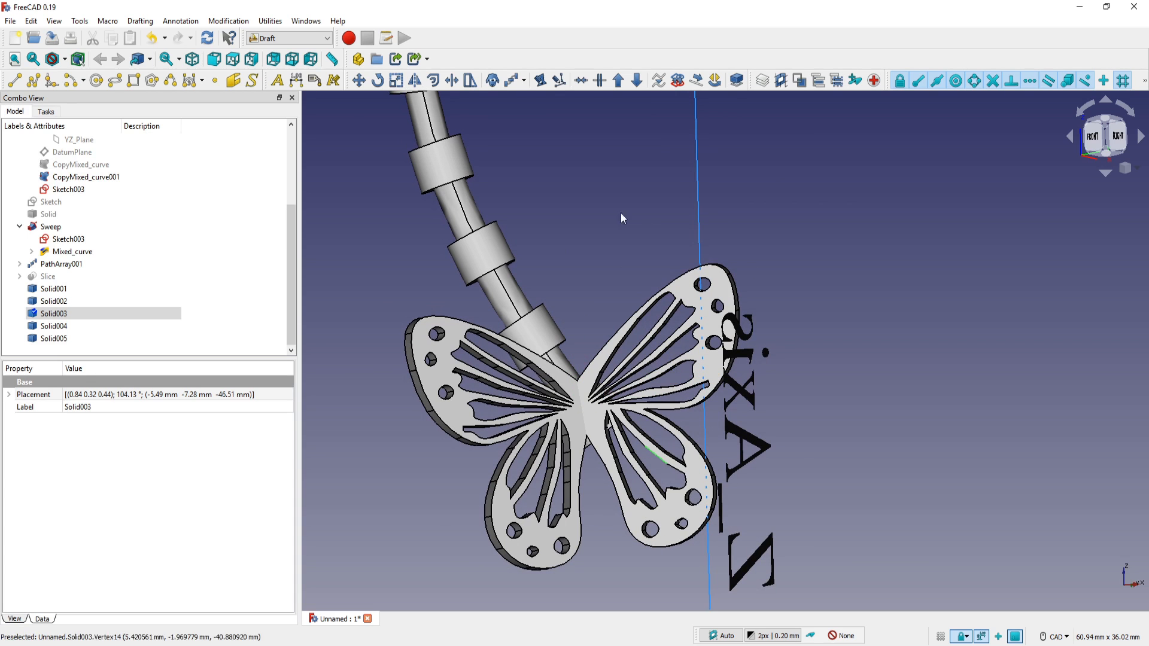
Hide the Body's Origin so its axes no longer clutter the model
drag(288, 235, 289, 117)
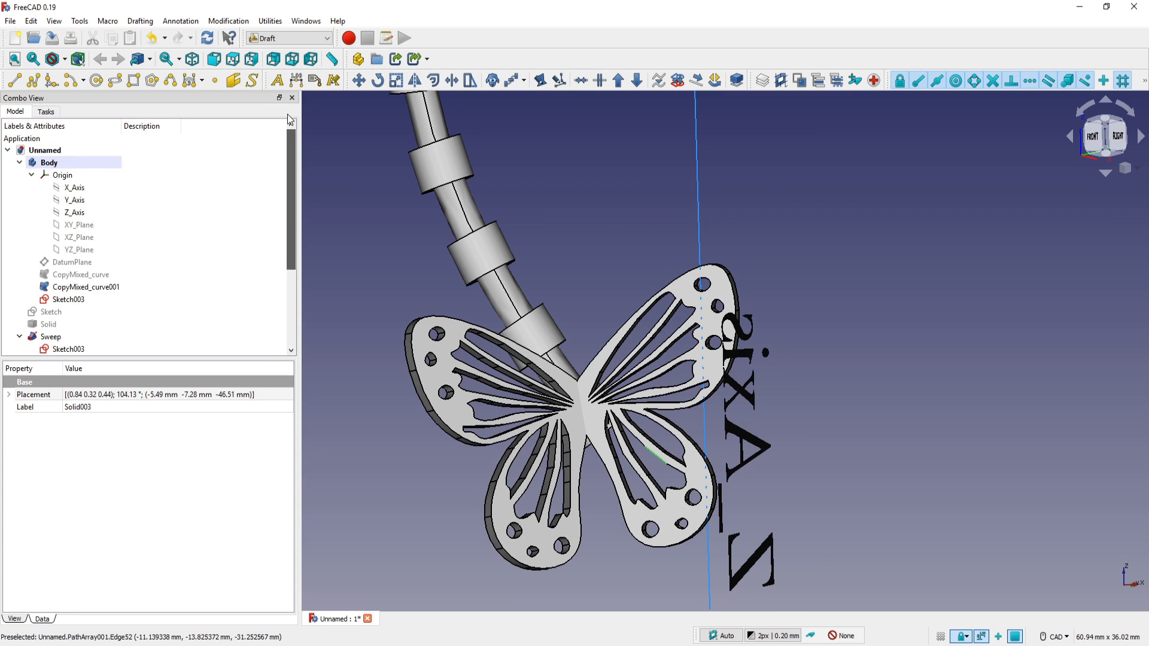
click(67, 176)
key(space)
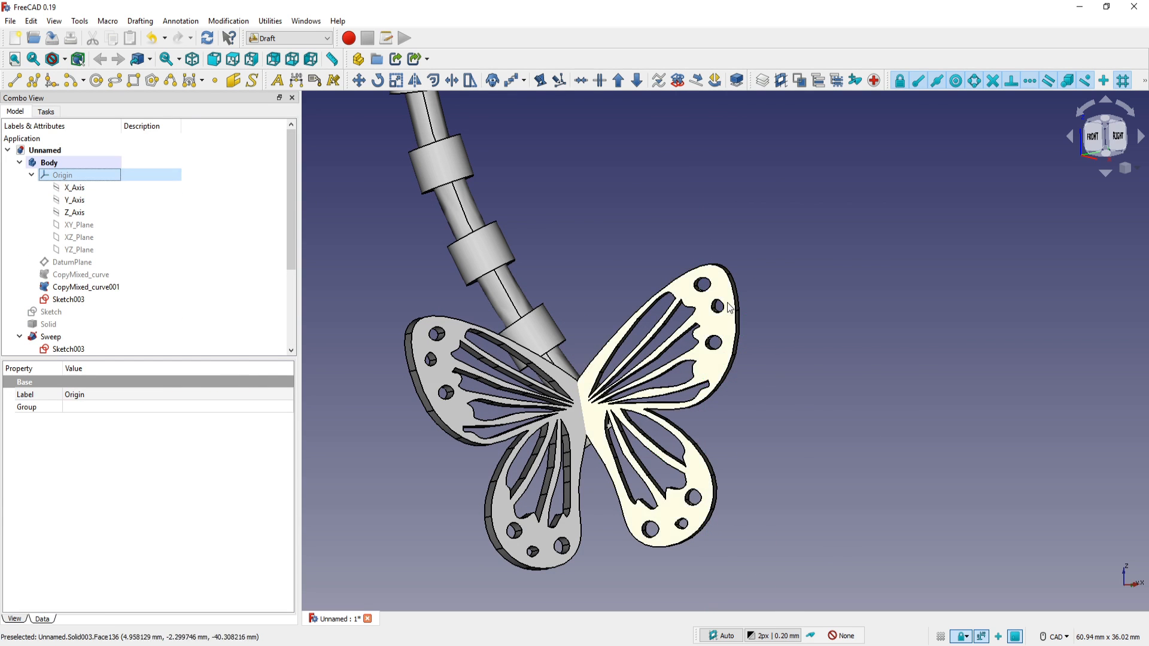
Open the transform of butterfly Solid005 on the stem's lower bend and rotate it -168° about its local X axis and about its local Z axis
key(1)
scroll(782, 267, down, 2)
scroll(781, 267, down, 2)
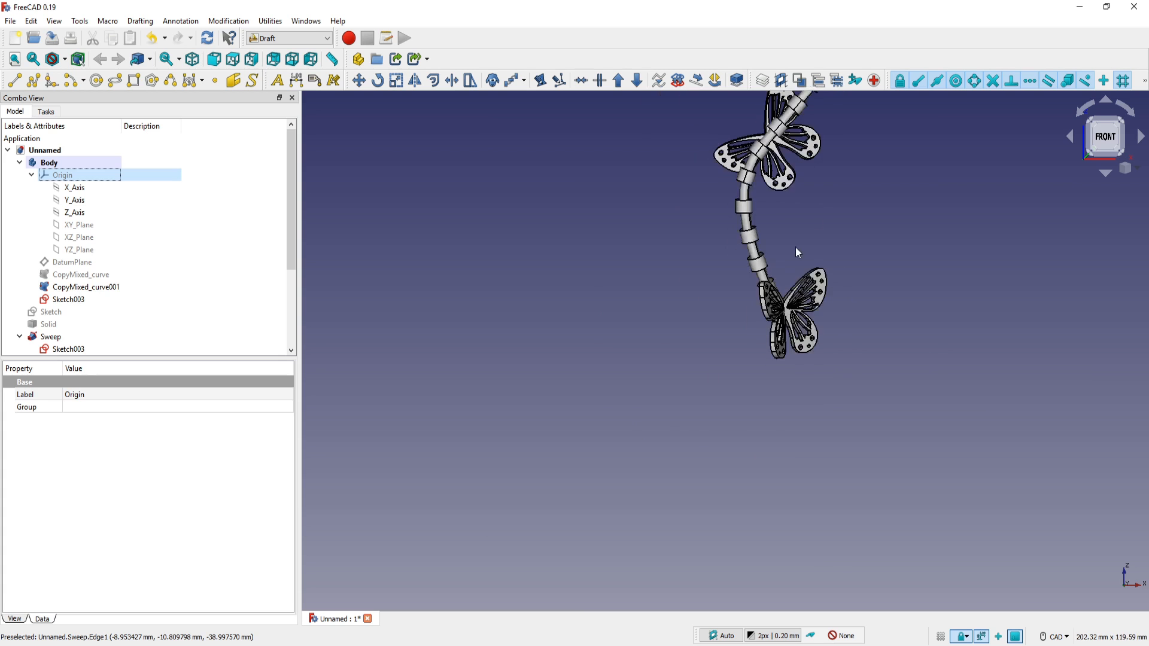
middle_drag(796, 236, 658, 391)
scroll(658, 380, up, 2)
middle_drag(660, 341, 641, 468)
scroll(641, 468, down, 2)
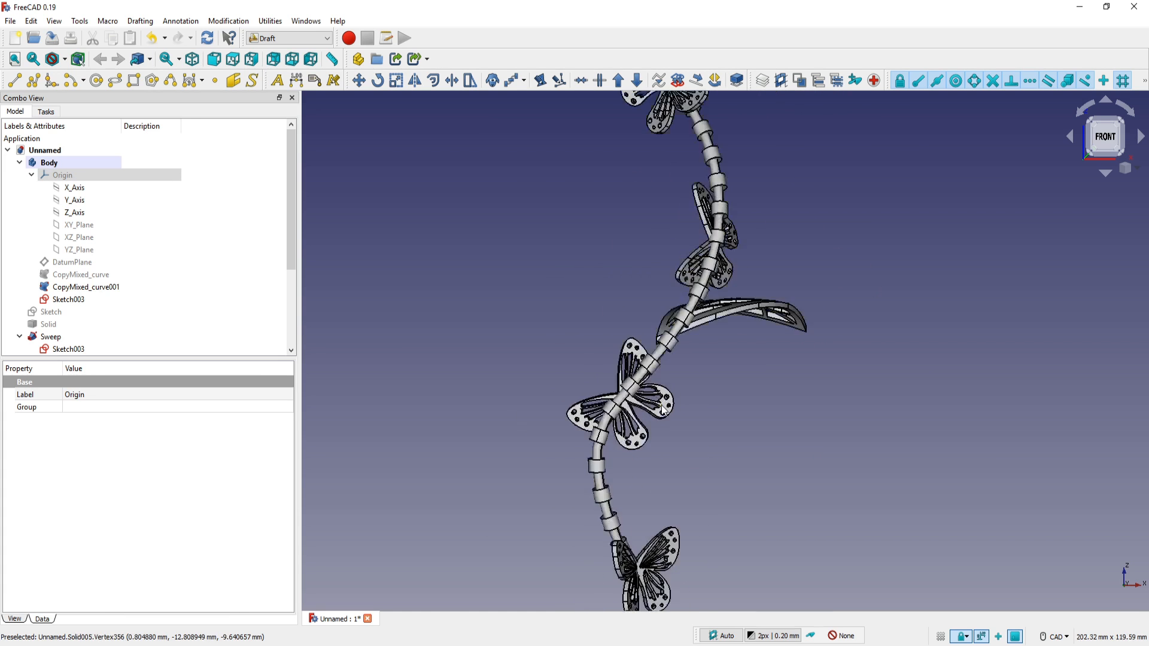
scroll(666, 414, up, 2)
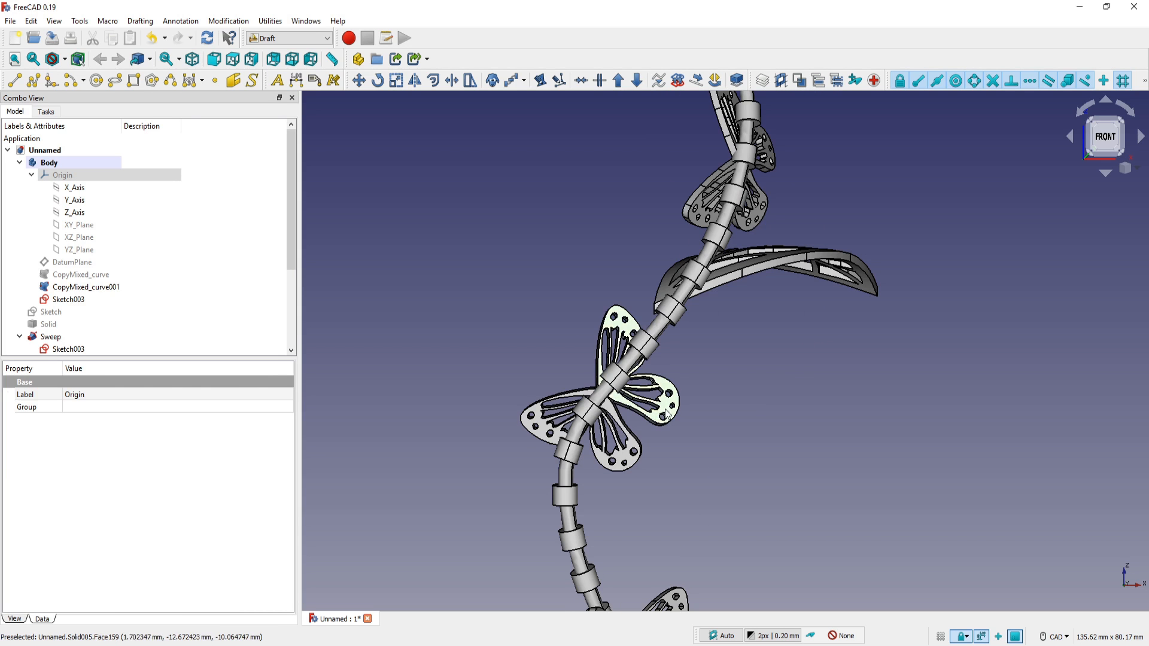
click(666, 413)
drag(289, 259, 292, 369)
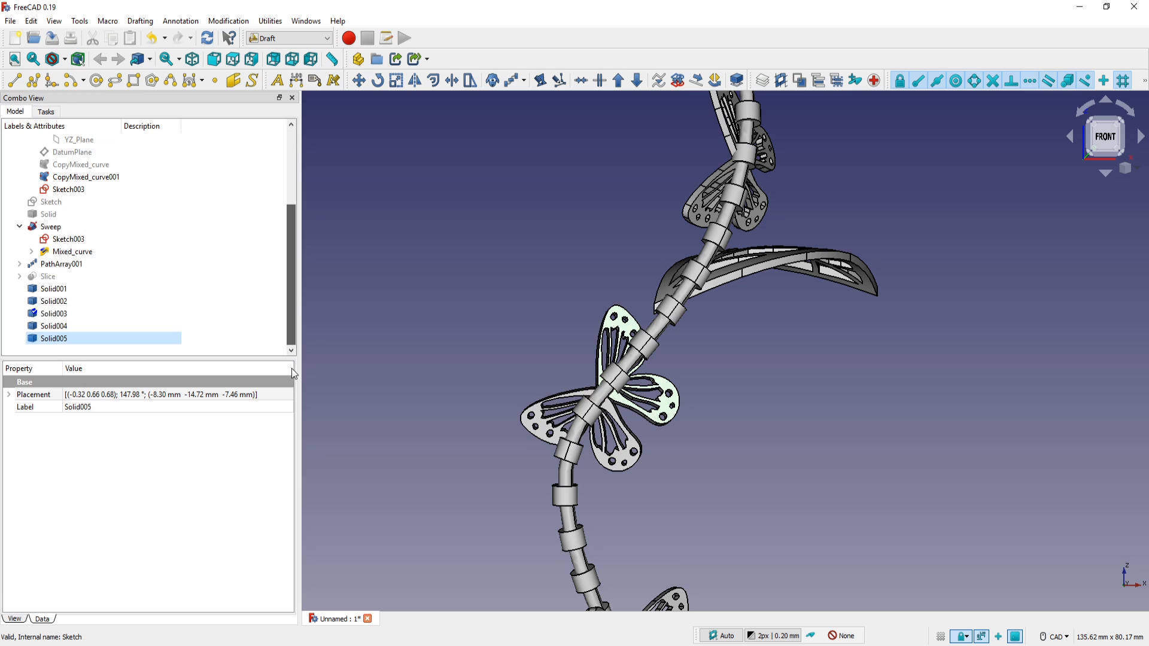
double_click(48, 340)
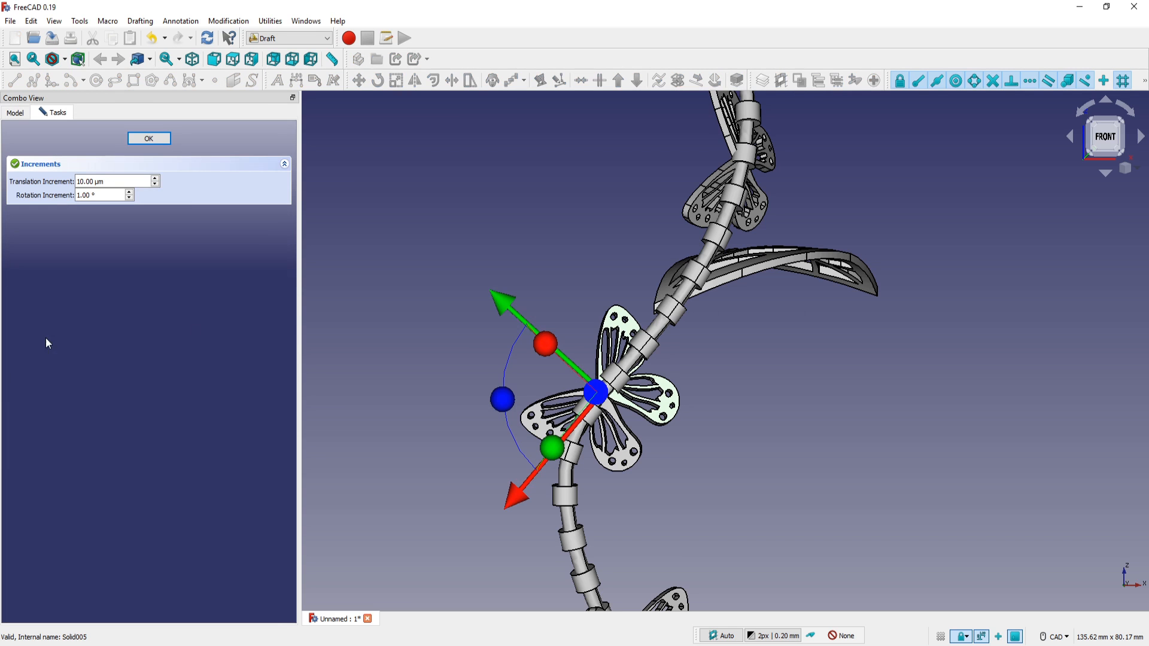
middle_drag(633, 370, 591, 356)
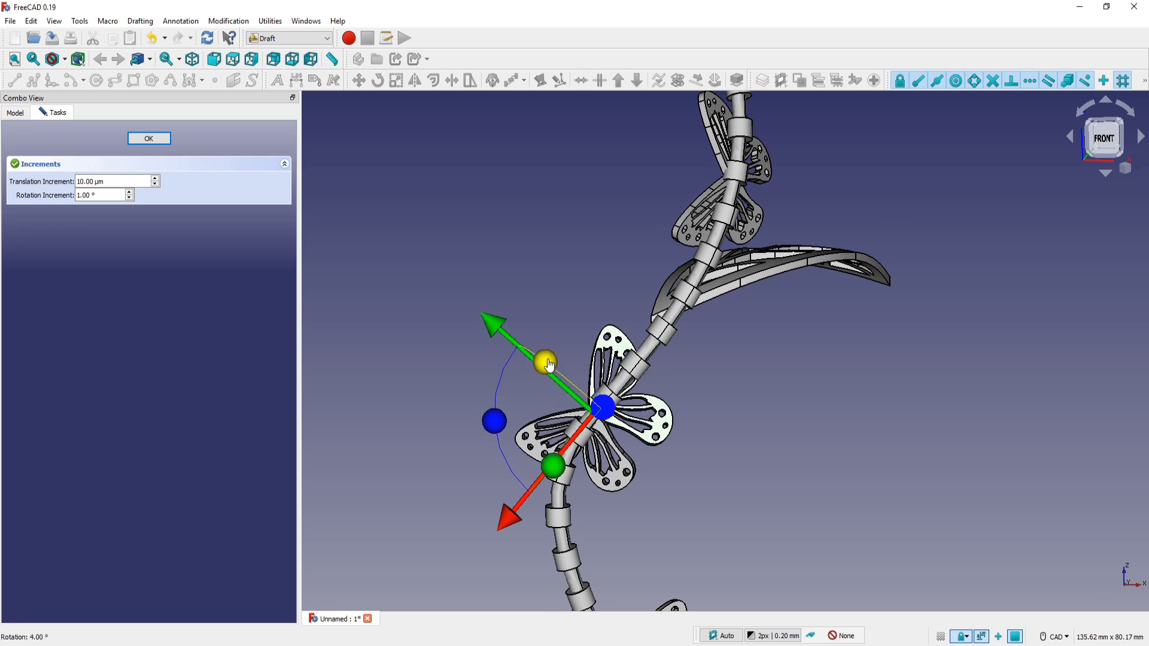
drag(549, 365, 647, 477)
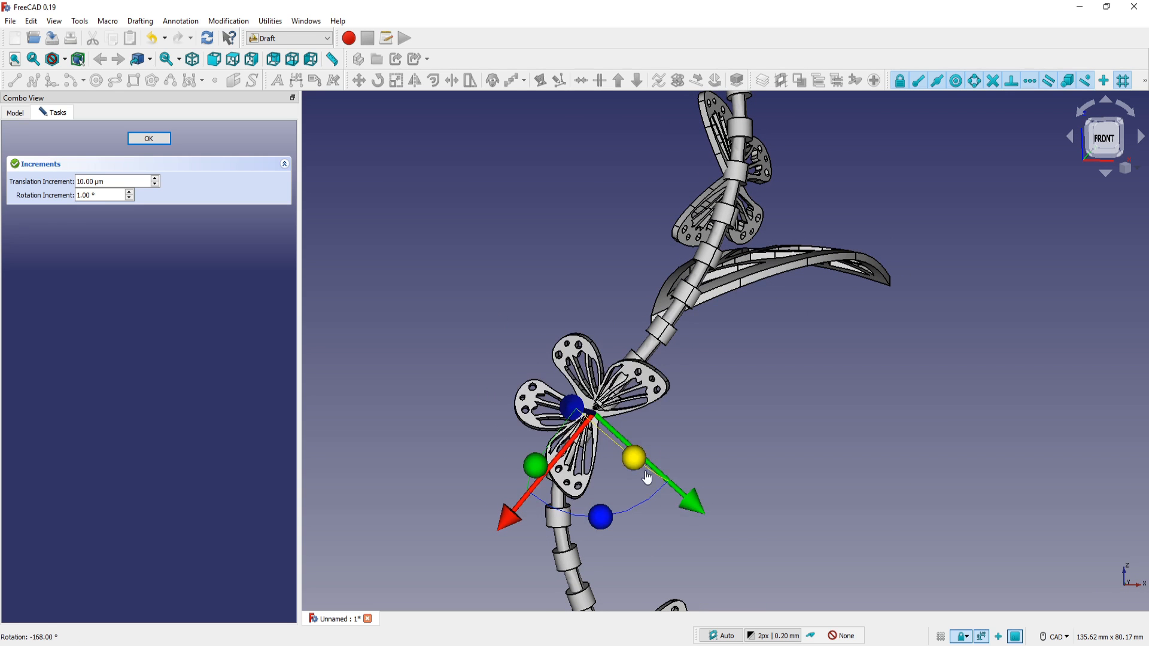
drag(602, 525, 670, 367)
Move butterfly Solid005 by 1.01 mm along its local Z axis and shift it downward along its local Y axis
middle_drag(563, 374, 729, 459)
drag(704, 446, 707, 454)
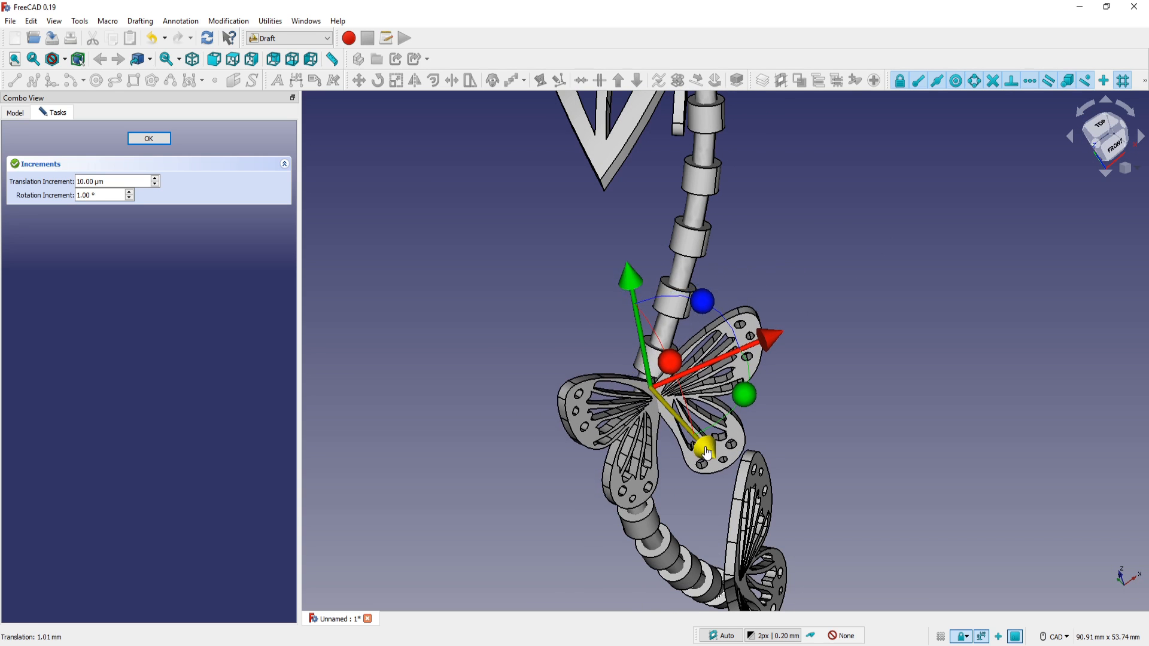
middle_drag(707, 454, 744, 403)
scroll(743, 426, up, 4)
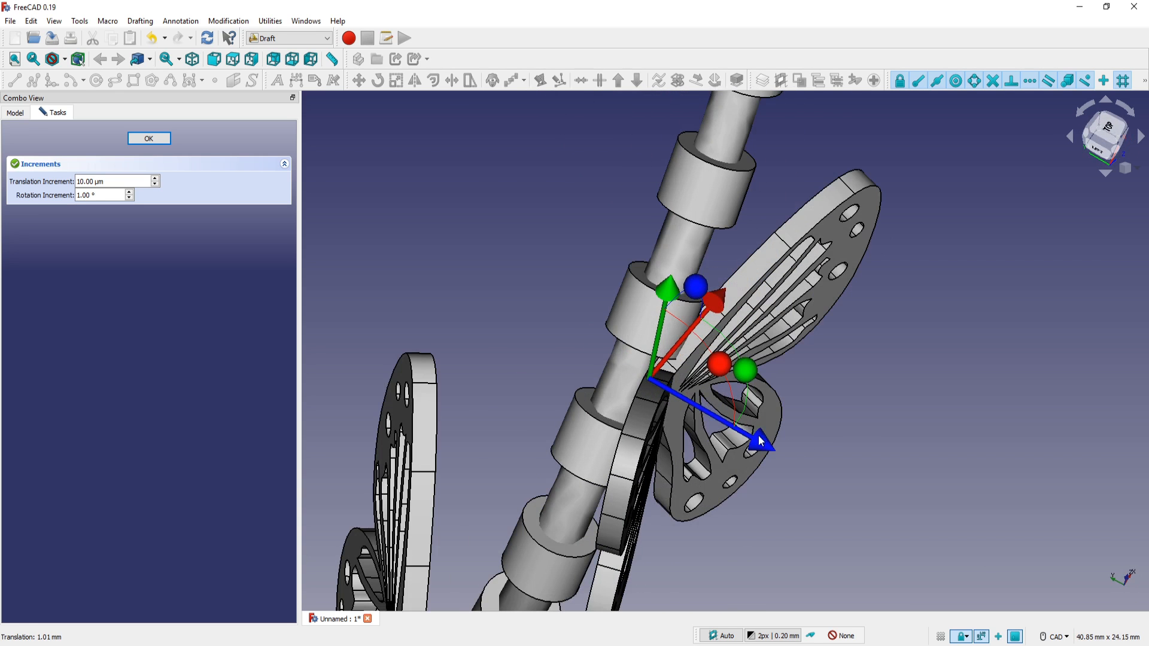
drag(668, 291, 660, 372)
Nudge butterfly Solid005 along its local X axis and 0.90 mm along its local Y axis, and finish the transform at about X -10.80, Y -16.03, Z -10.84 mm
scroll(680, 414, down, 2)
middle_drag(696, 437, 599, 396)
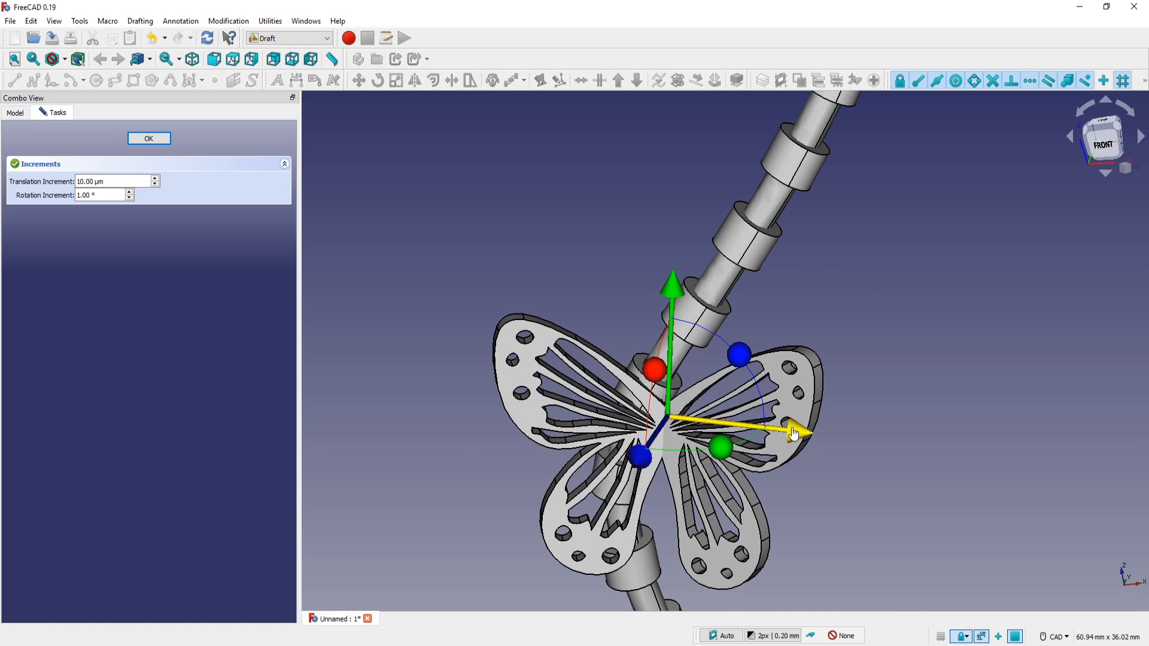
drag(793, 434, 773, 426)
middle_drag(586, 378, 698, 393)
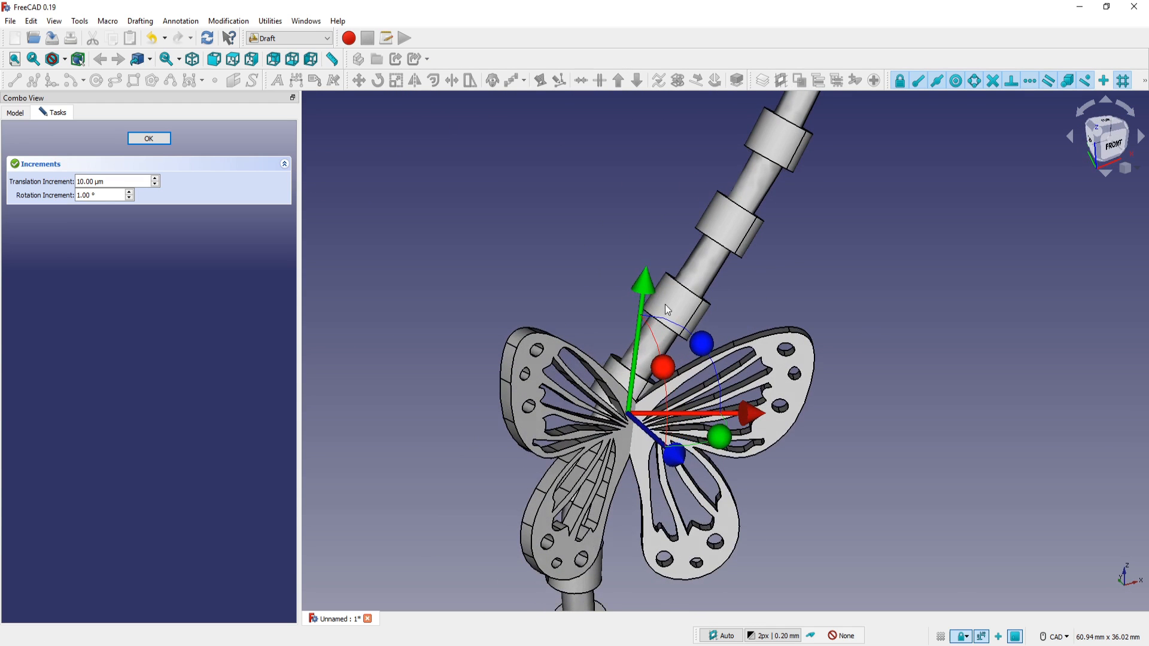
drag(653, 295, 652, 281)
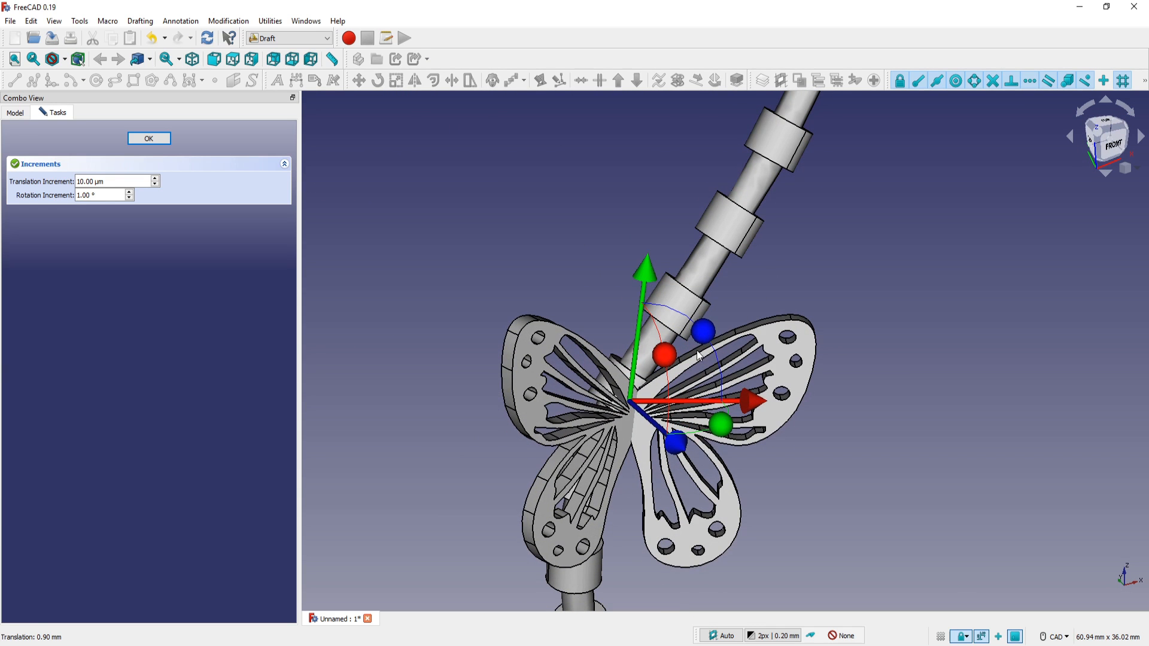
key(Escape)
Open the transform of butterfly Solid004 near the leaf and rotate it -115° about its local X axis and upright about its local Z axis
scroll(634, 266, down, 6)
middle_drag(713, 150, 657, 334)
scroll(692, 315, up, 2)
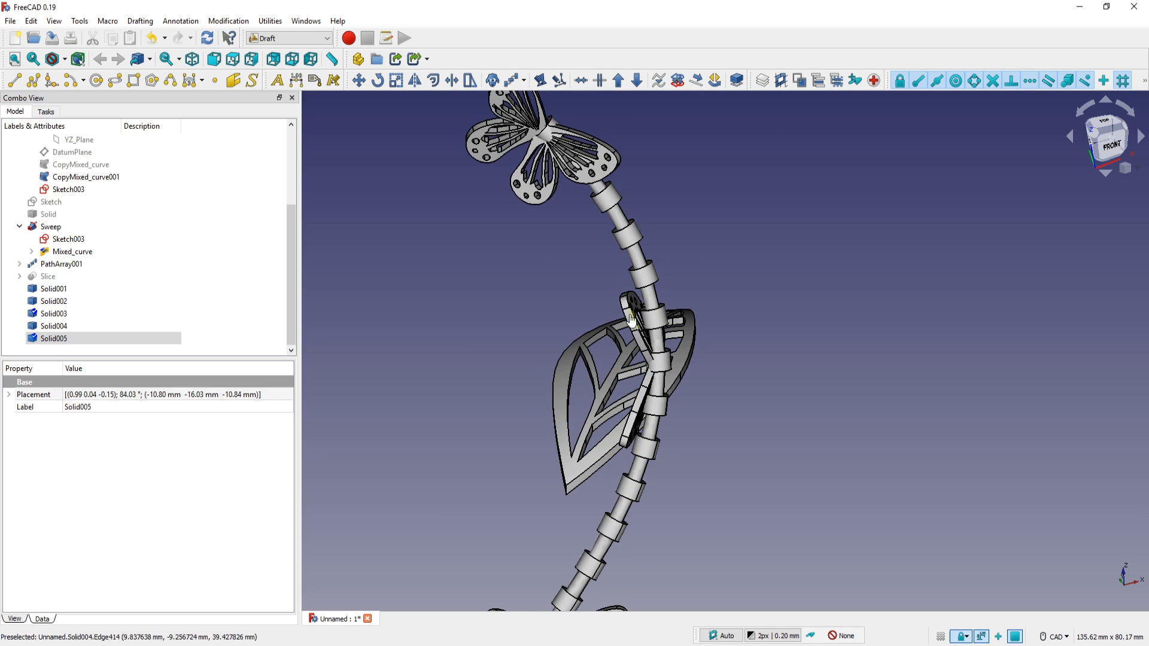
double_click(71, 330)
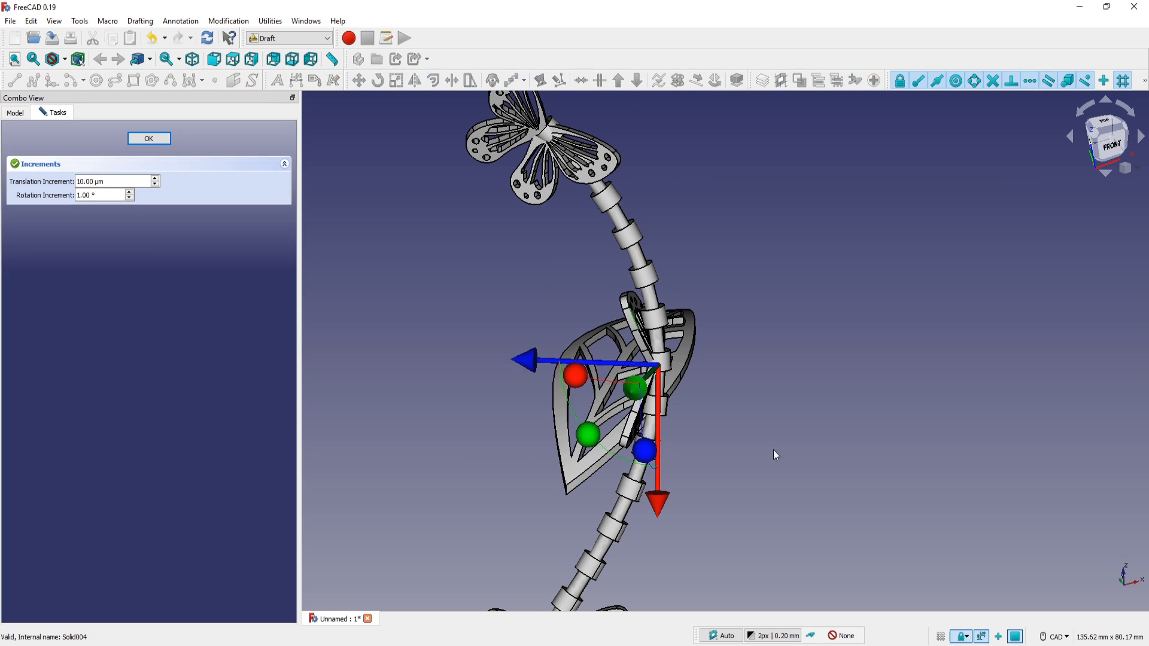
middle_drag(776, 456, 730, 447)
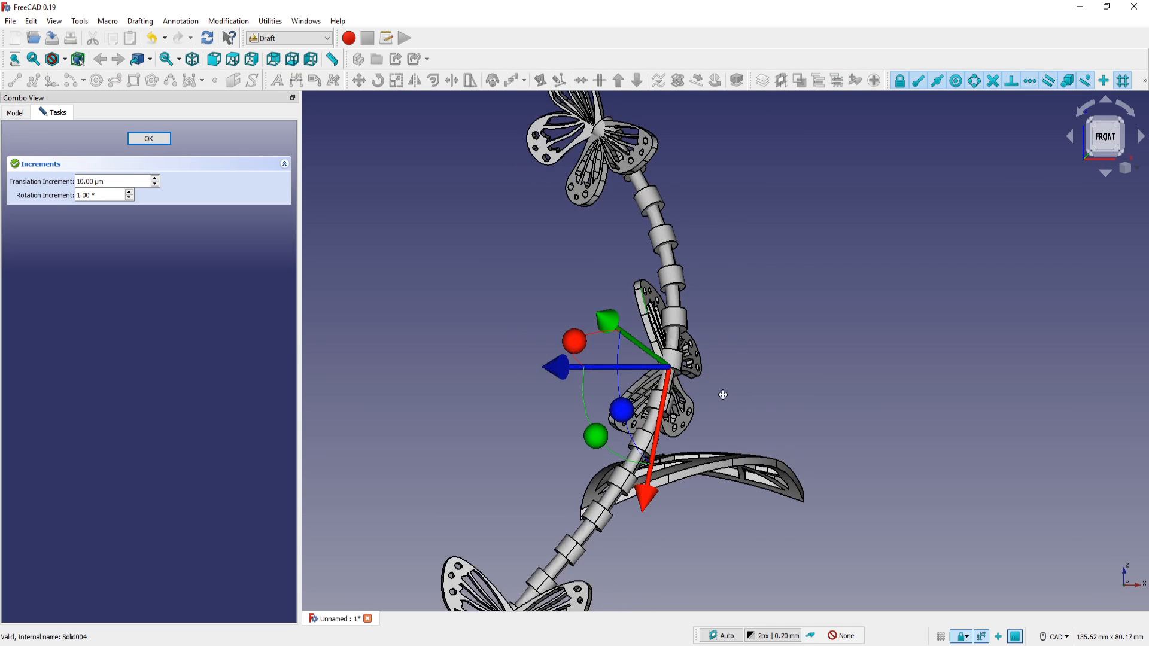
middle_drag(720, 393, 706, 357)
drag(571, 318, 864, 296)
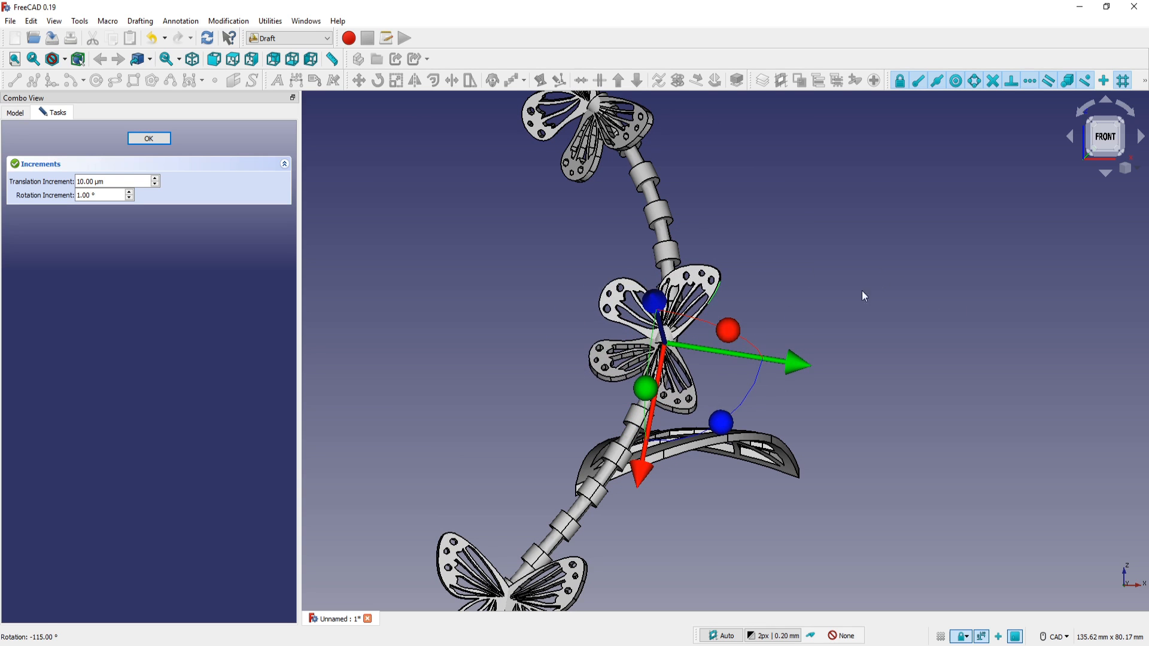
drag(726, 429, 743, 276)
Move butterfly Solid004 by 1.10 mm along its local Z axis and 1.13 mm along its local Y axis
middle_drag(702, 306, 706, 401)
drag(706, 398, 710, 399)
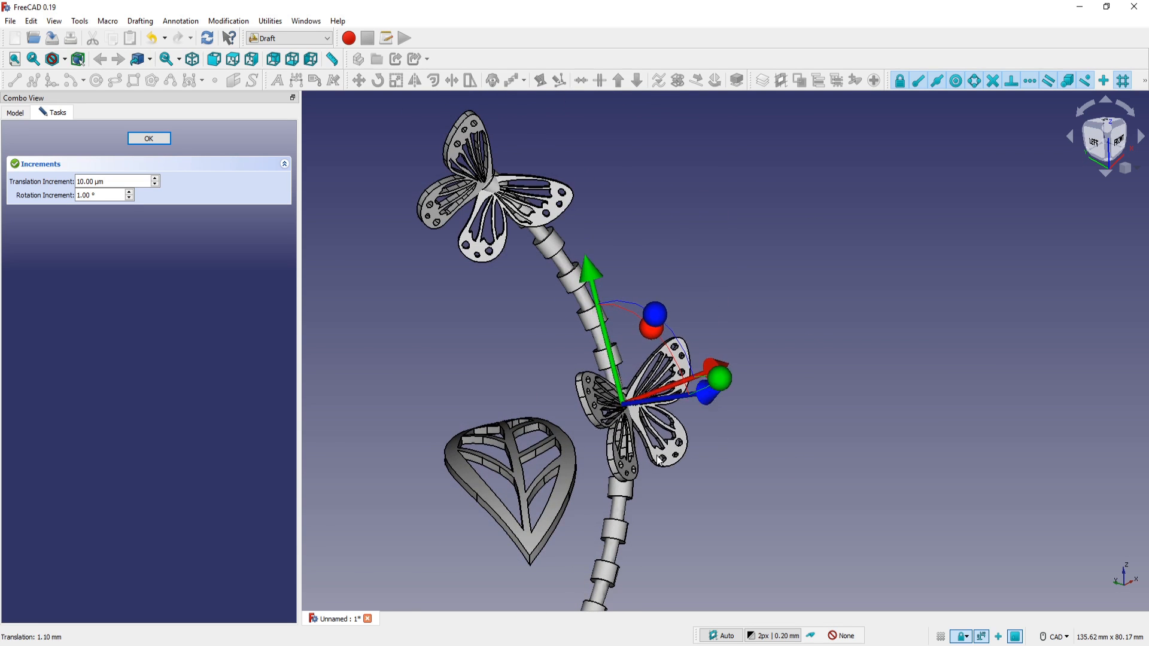
scroll(658, 459, up, 4)
drag(552, 217, 550, 208)
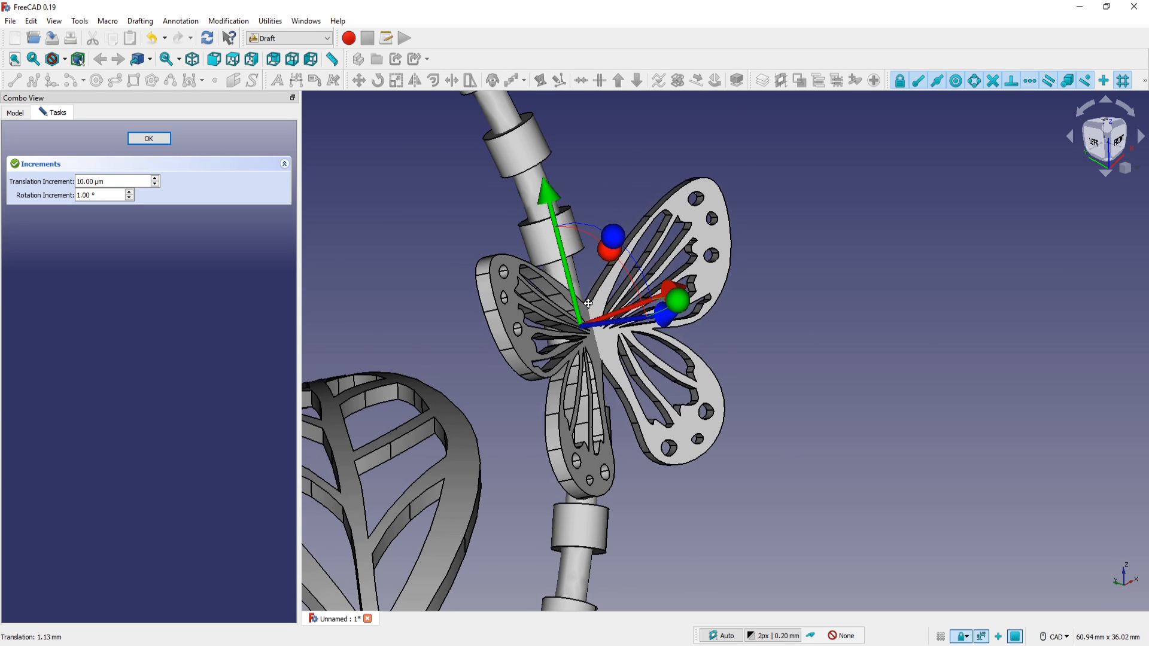
Fine-tune butterfly Solid004's tilt about its local X axis, shift it 40 µm along local Z, and finish the transform
mouse_move(707, 300)
middle_down()
mouse_move(721, 300)
mouse_move(688, 306)
middle_up()
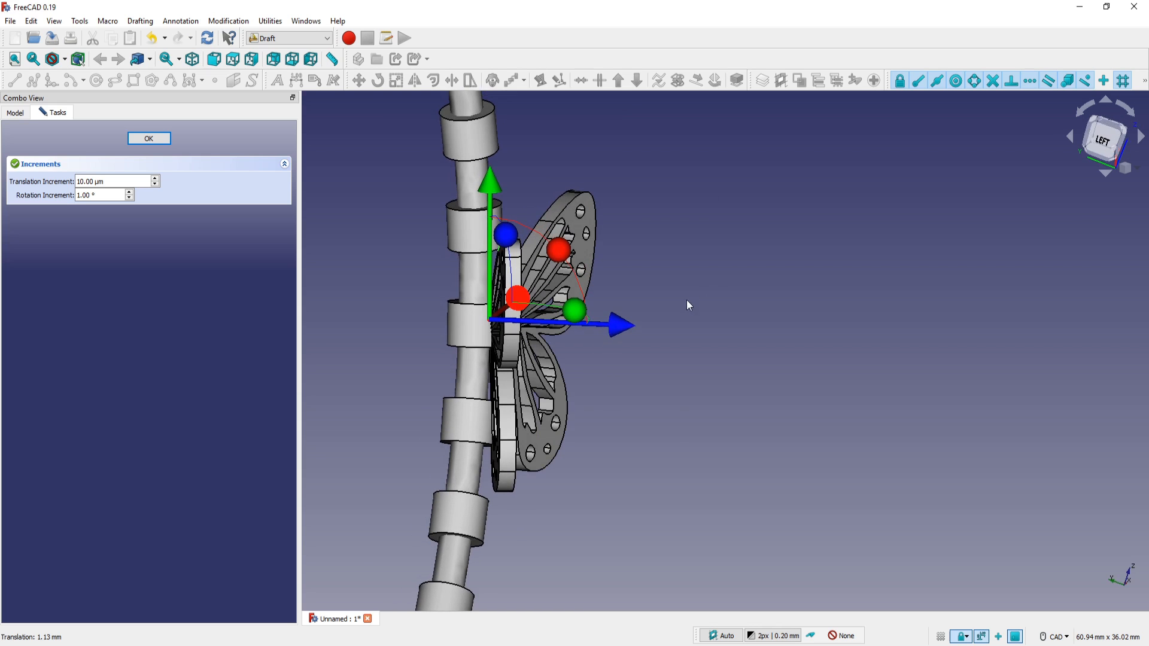
drag(557, 259, 557, 259)
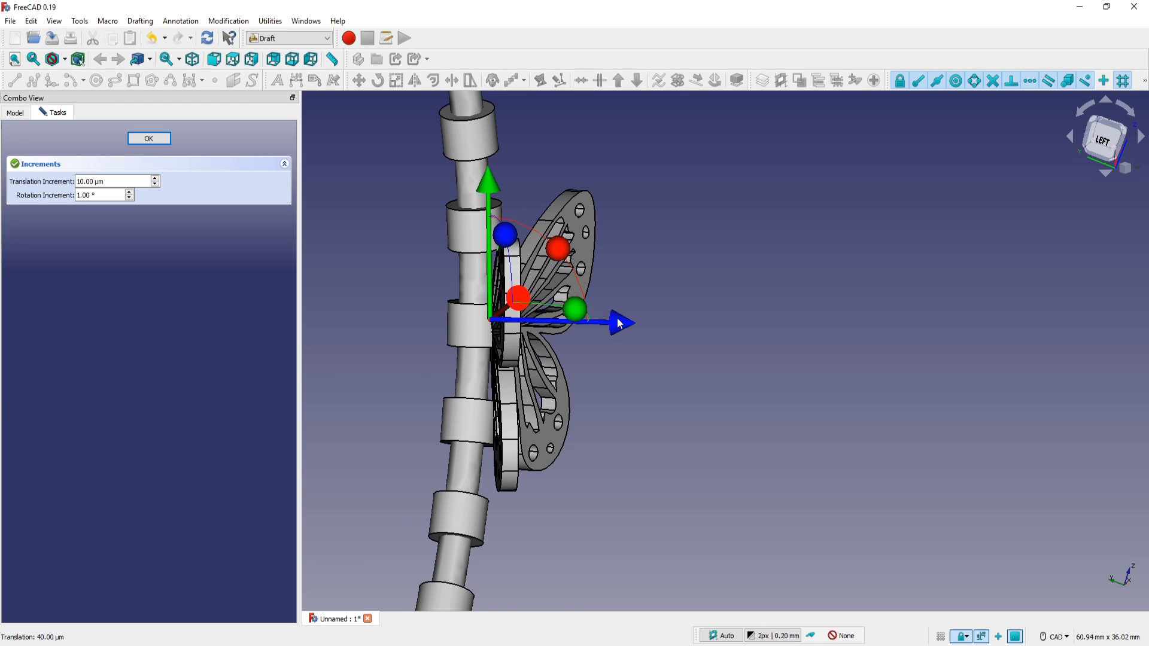
mouse_move(669, 362)
middle_down()
mouse_move(616, 417)
mouse_move(663, 376)
middle_up()
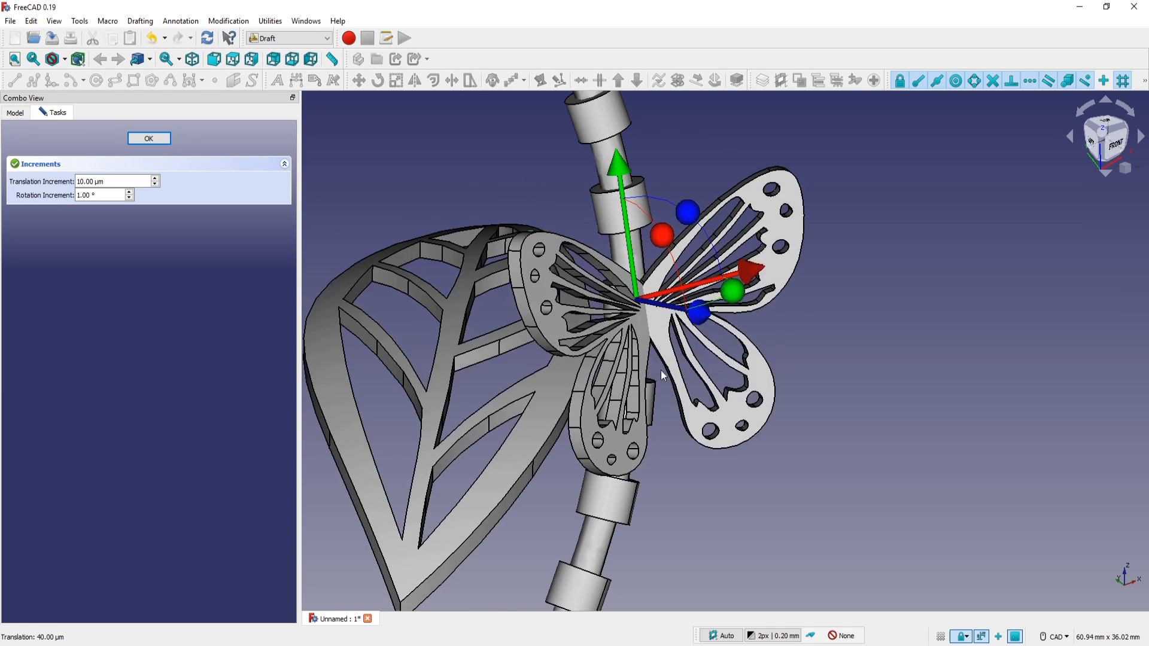
key(Escape)
Open the transform of butterfly Solid002 at the stem's upper end and rotate it 53° about its local Y axis
scroll(658, 374, down, 4)
key(1)
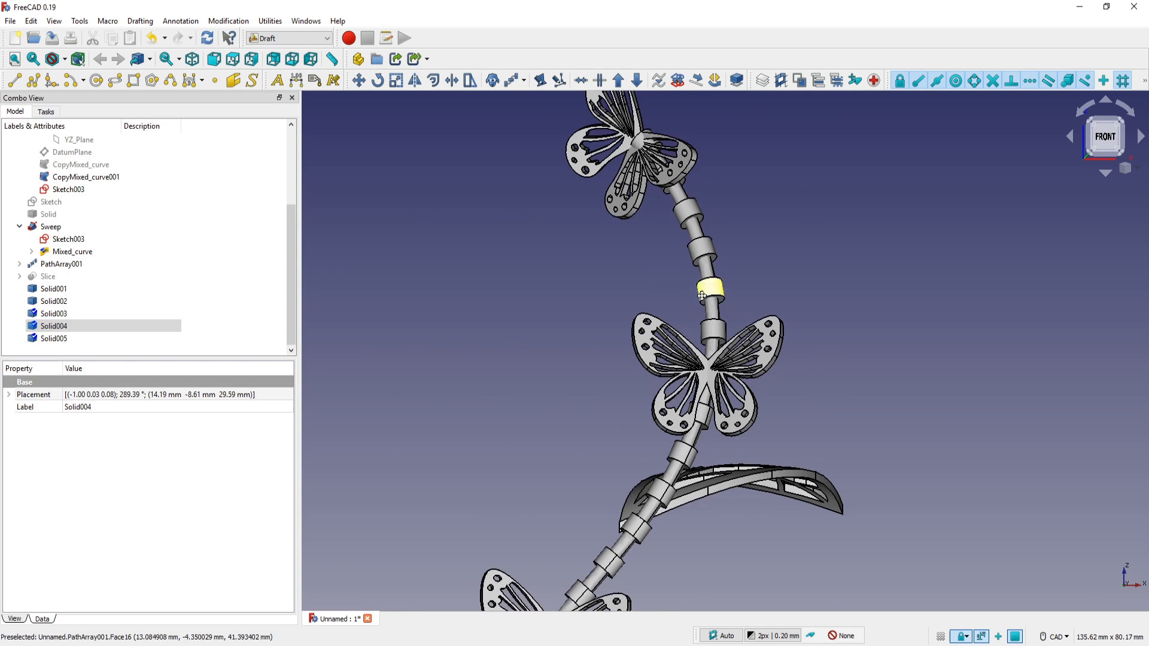
middle_drag(701, 296, 690, 378)
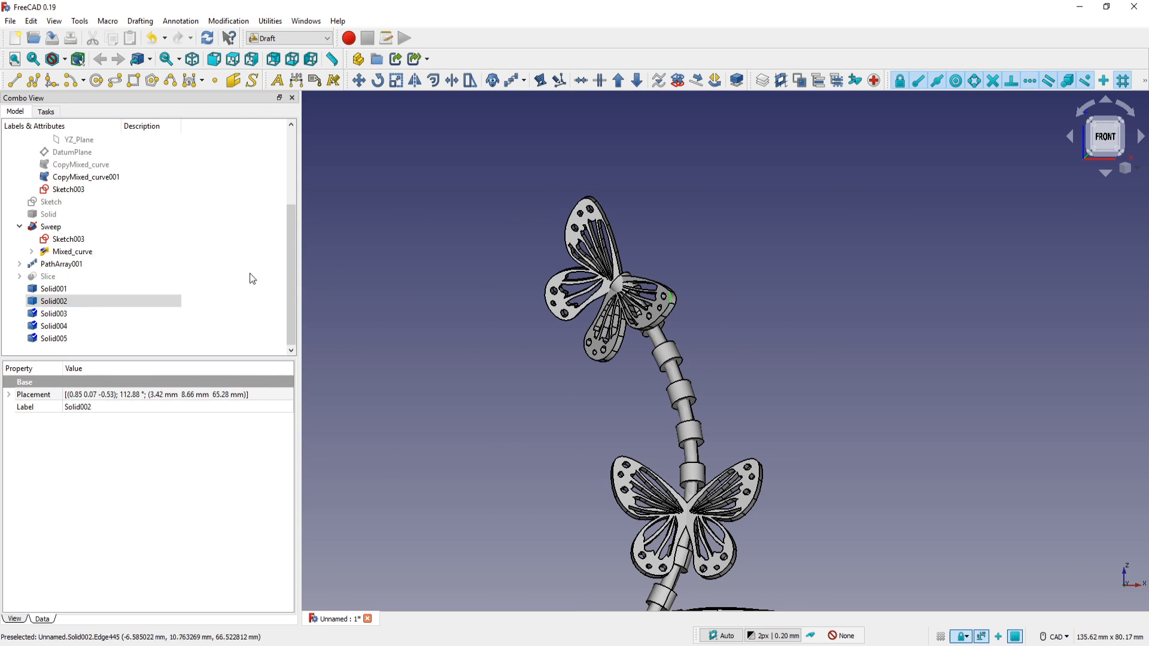
double_click(76, 301)
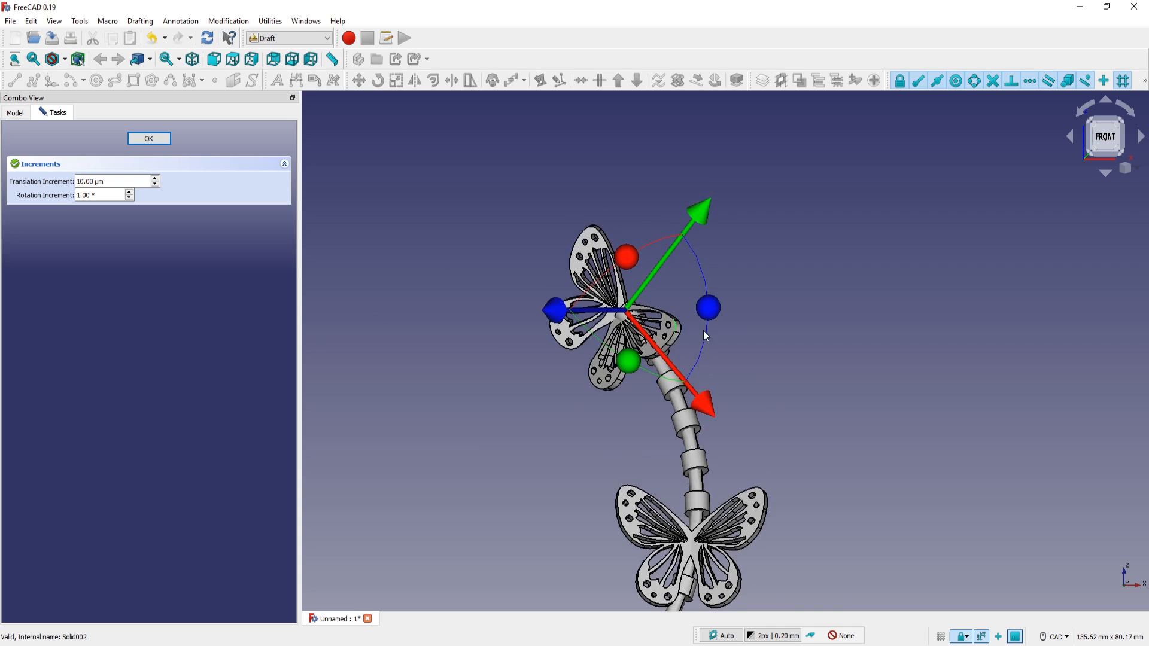
scroll(624, 334, up, 3)
drag(631, 339, 663, 328)
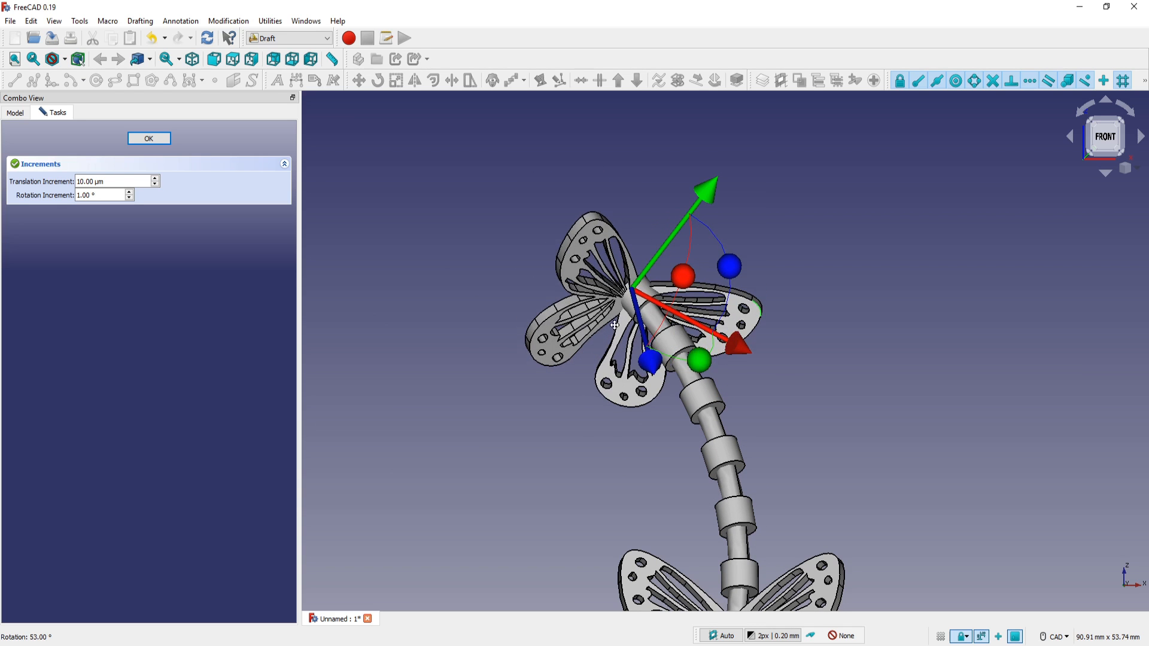
Turn butterfly Solid002 about its local Z and local X axes so its wings face the front of the stem
mouse_move(614, 325)
middle_down()
mouse_move(619, 302)
mouse_move(611, 326)
middle_up()
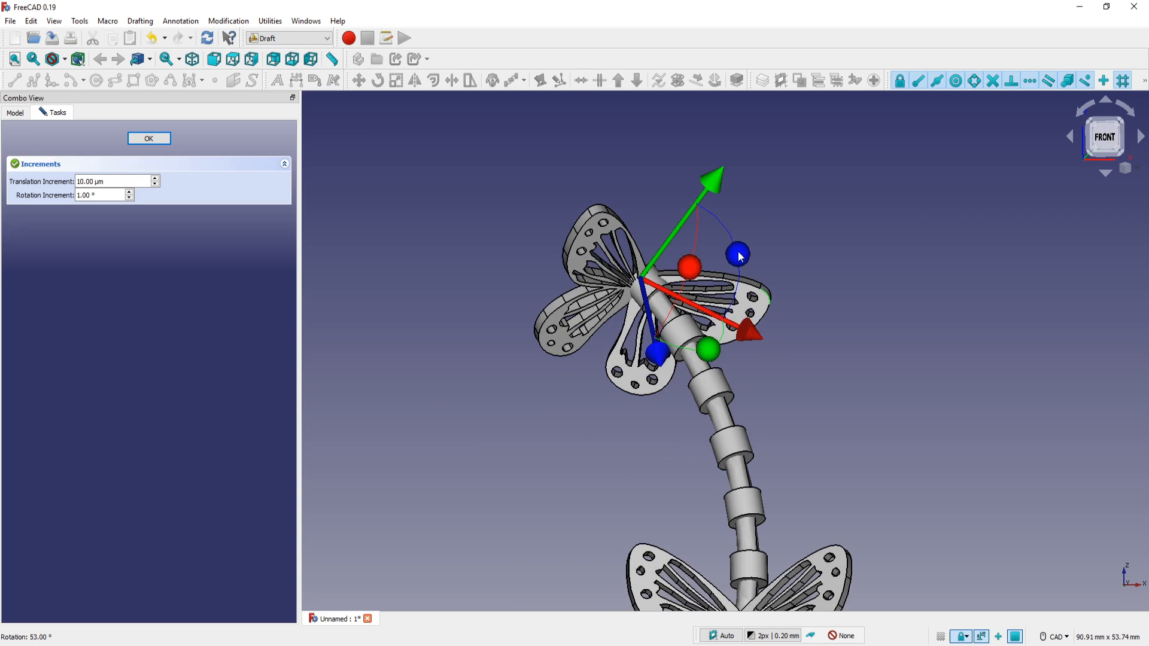
drag(740, 256, 729, 224)
drag(665, 266, 657, 205)
Nudge butterfly Solid002 onto the stem's upper end, including a 0.25 mm move along its local X axis
middle_drag(657, 204, 736, 331)
drag(710, 324, 723, 321)
middle_drag(623, 375, 772, 386)
drag(790, 363, 793, 363)
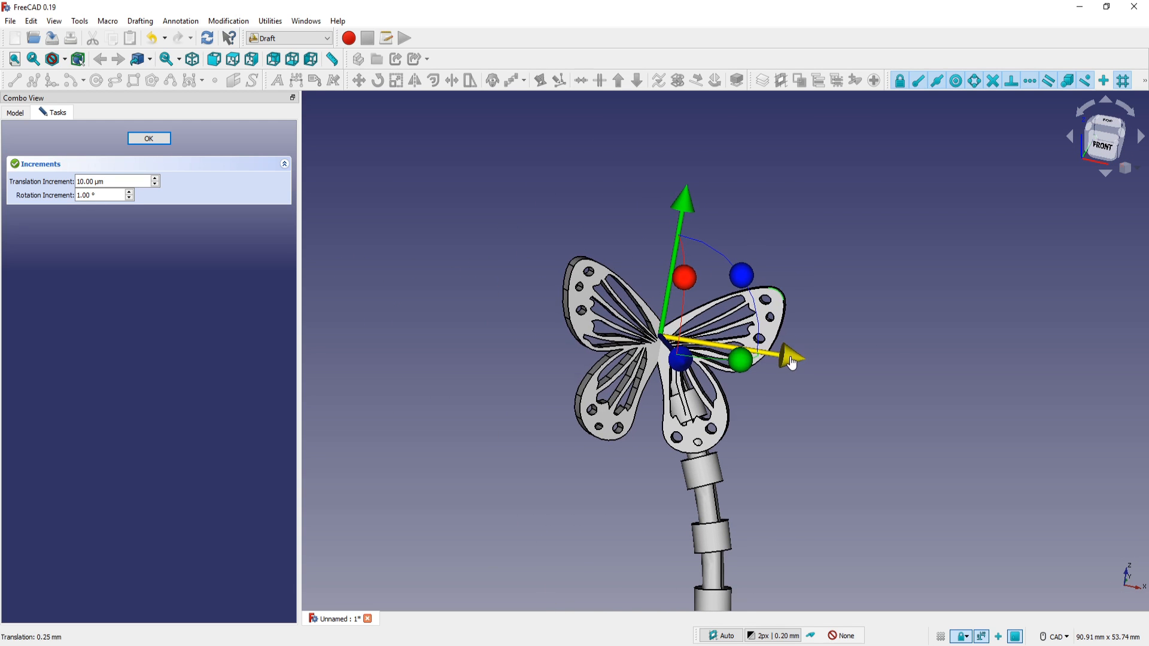
Rotate butterfly Solid002 by -13° about its local X axis, turn it slightly about its local Z axis, and finish the transform
middle_drag(708, 368, 702, 284)
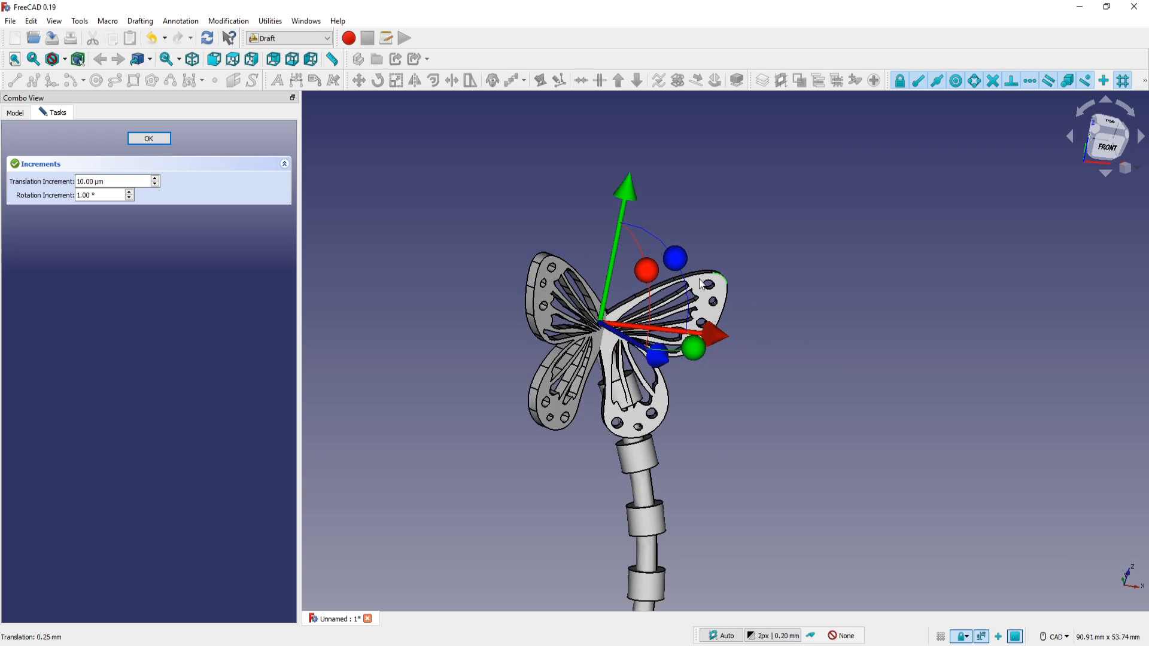
drag(651, 274, 642, 262)
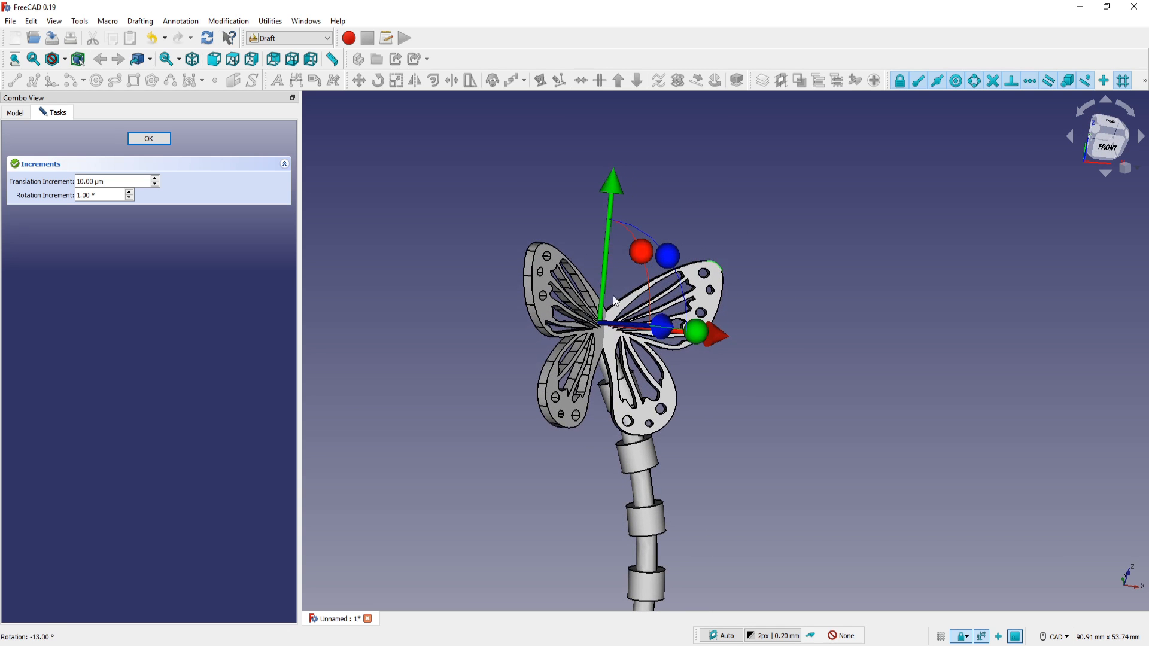
middle_drag(614, 301, 731, 431)
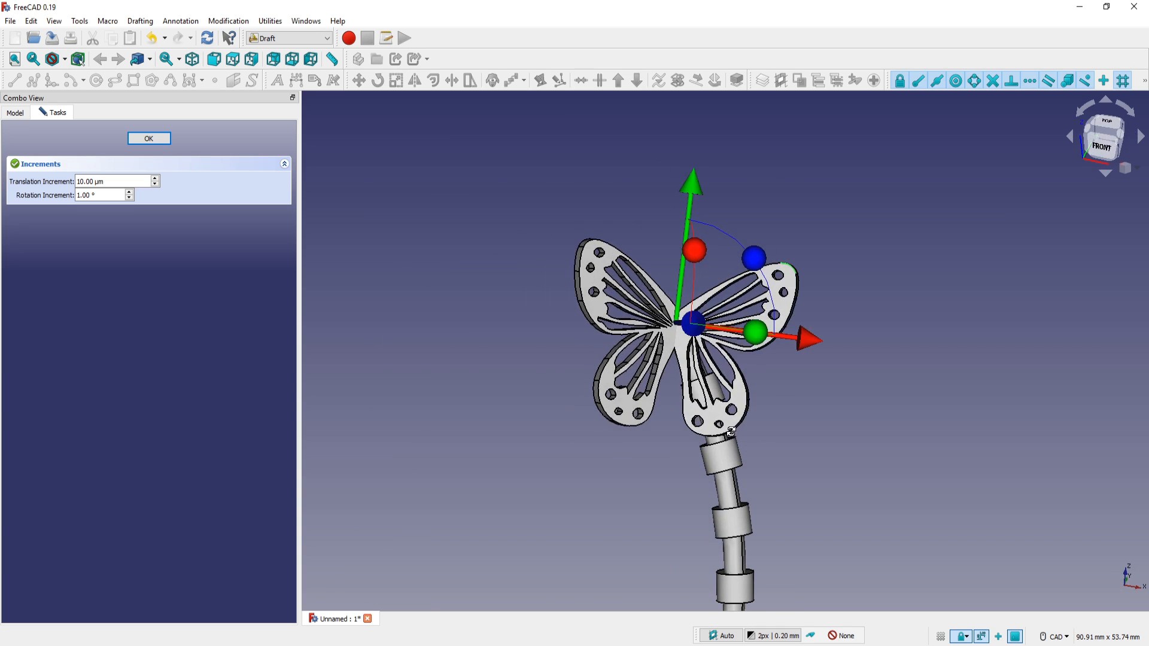
drag(760, 263, 726, 237)
key(Return)
scroll(658, 399, down, 5)
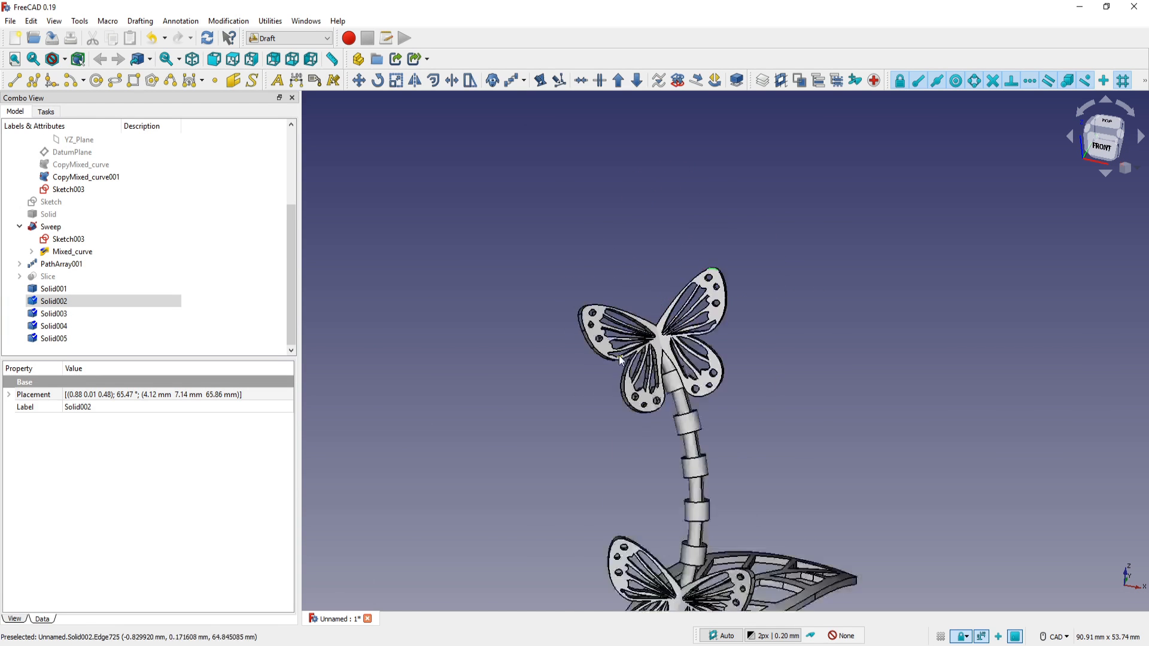
scroll(658, 395, up, 2)
middle_drag(604, 418, 672, 349)
scroll(671, 348, down, 4)
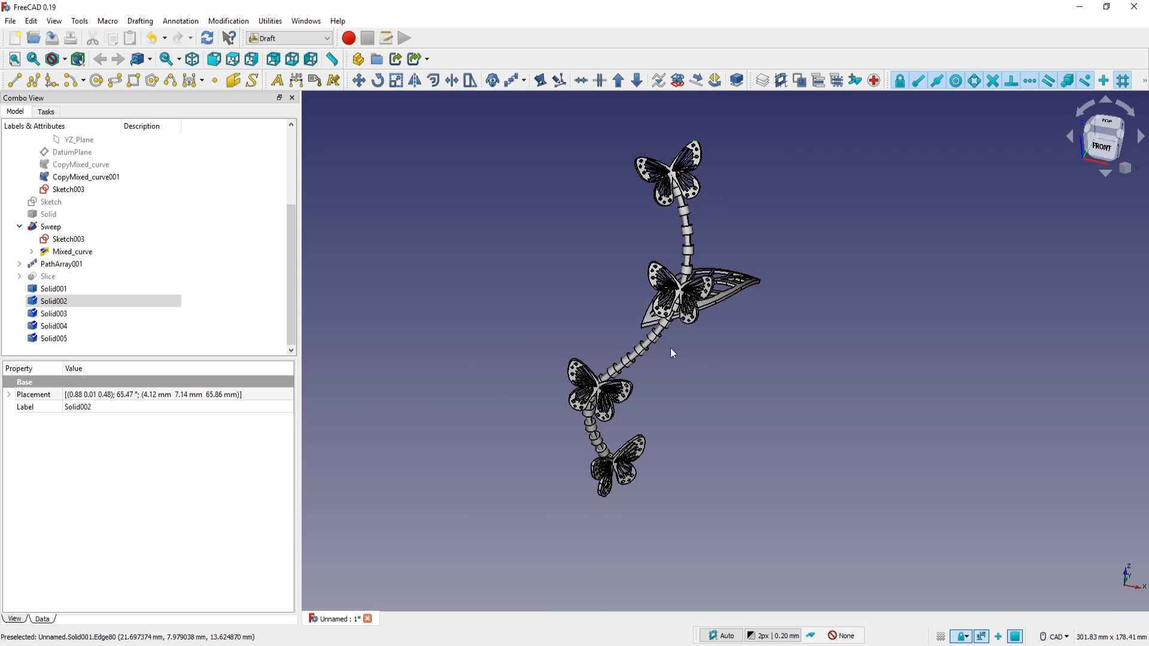
middle_drag(687, 400, 677, 384)
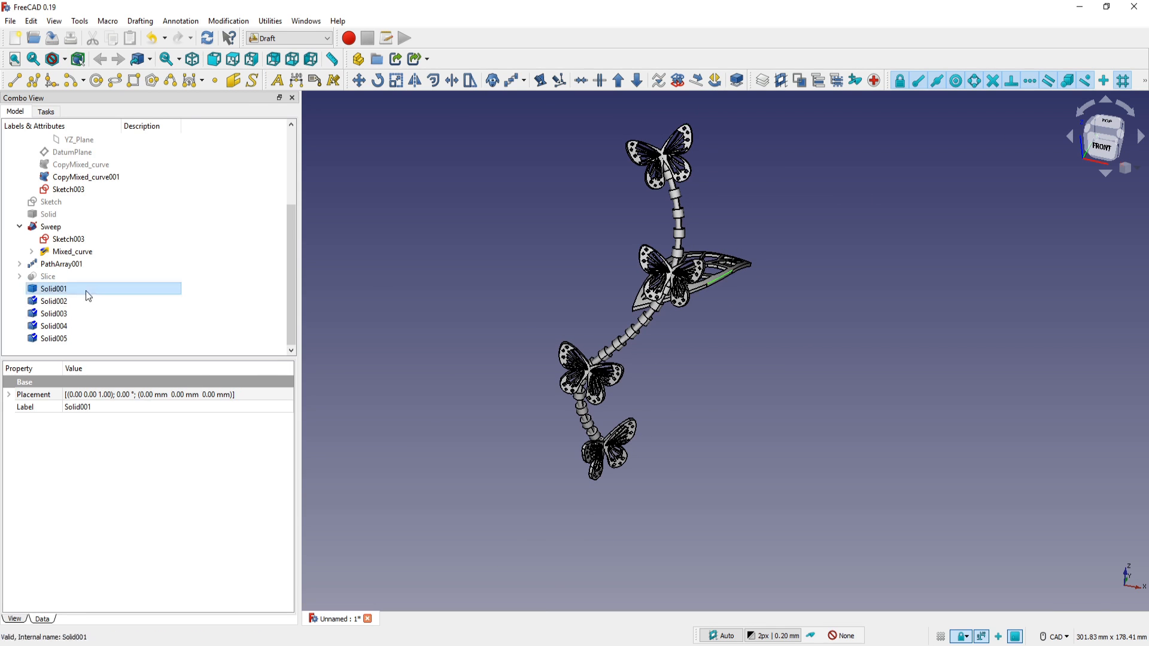
double_click(52, 290)
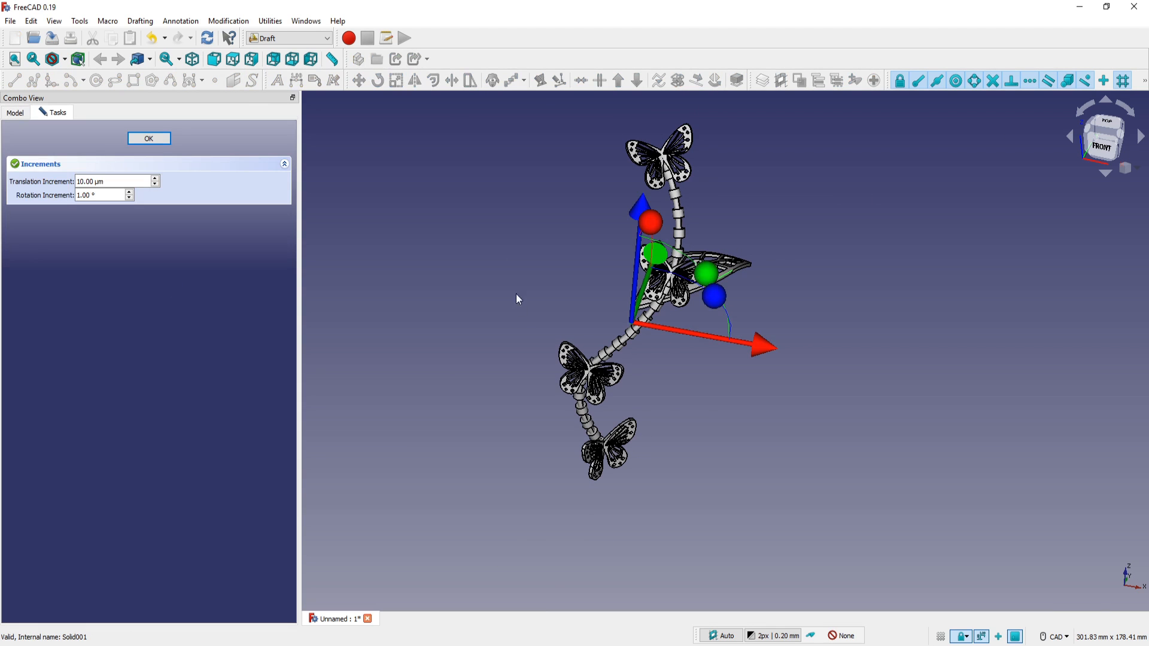
click(138, 139)
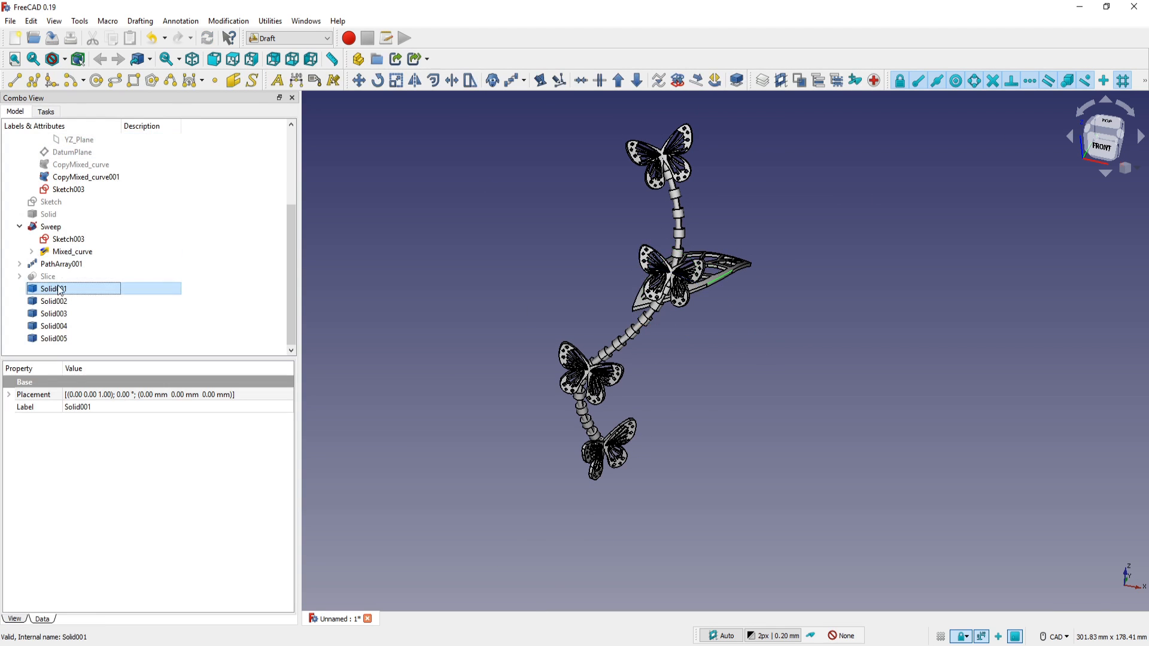
click(359, 80)
scroll(623, 286, up, 5)
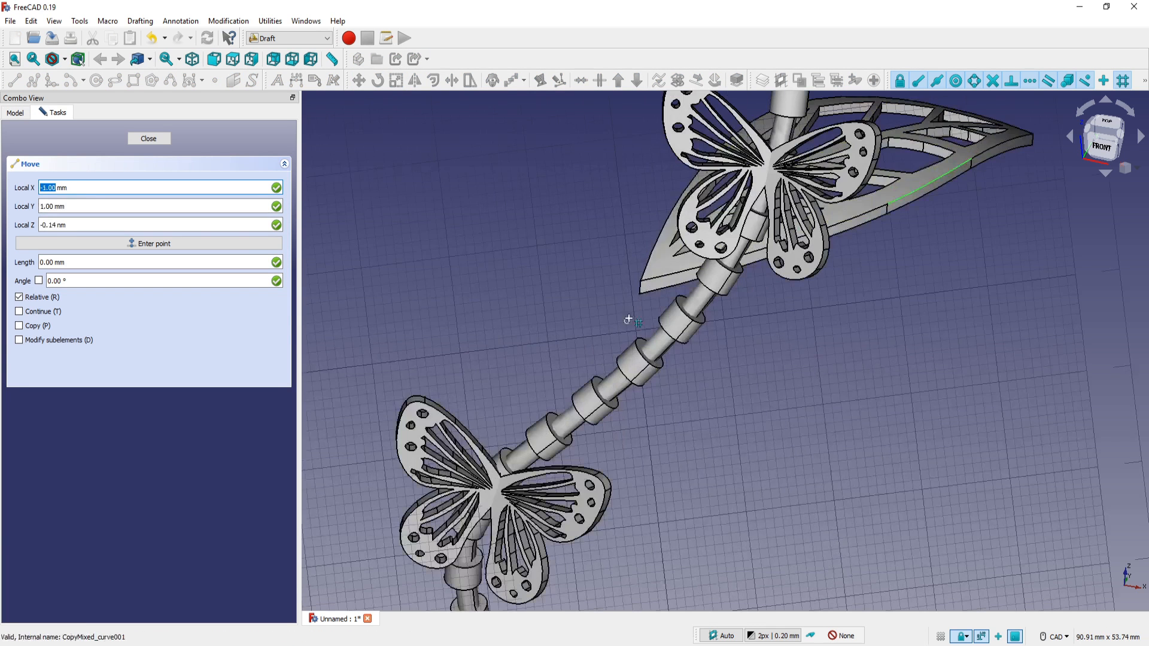
click(641, 280)
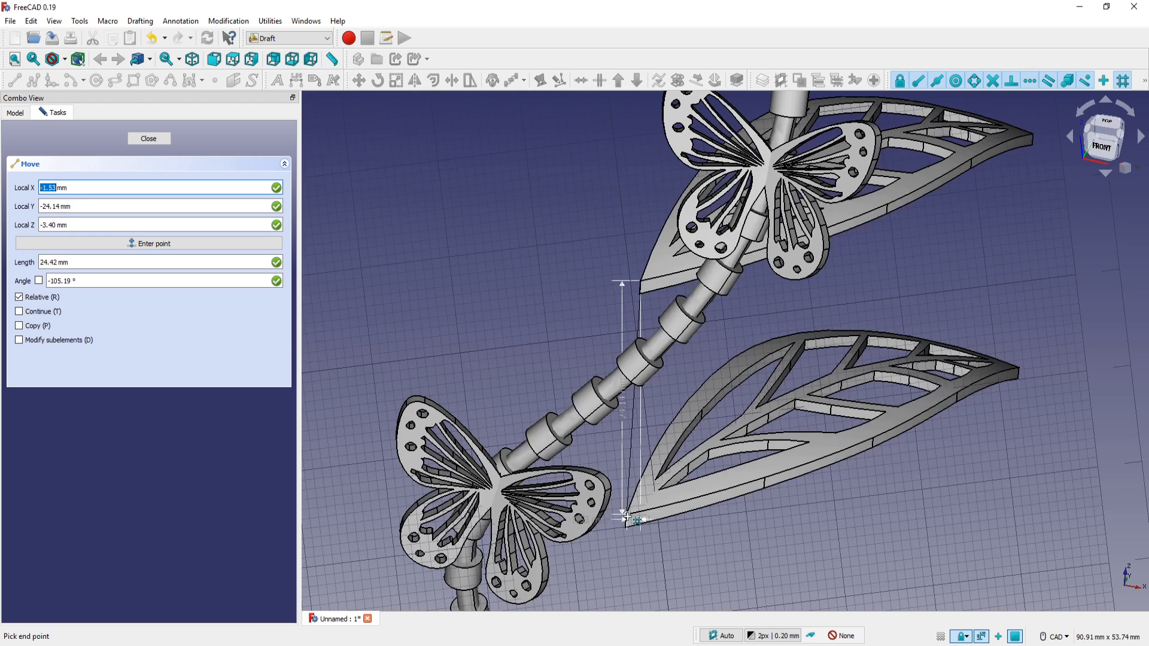
scroll(626, 518, down, 3)
scroll(635, 317, up, 6)
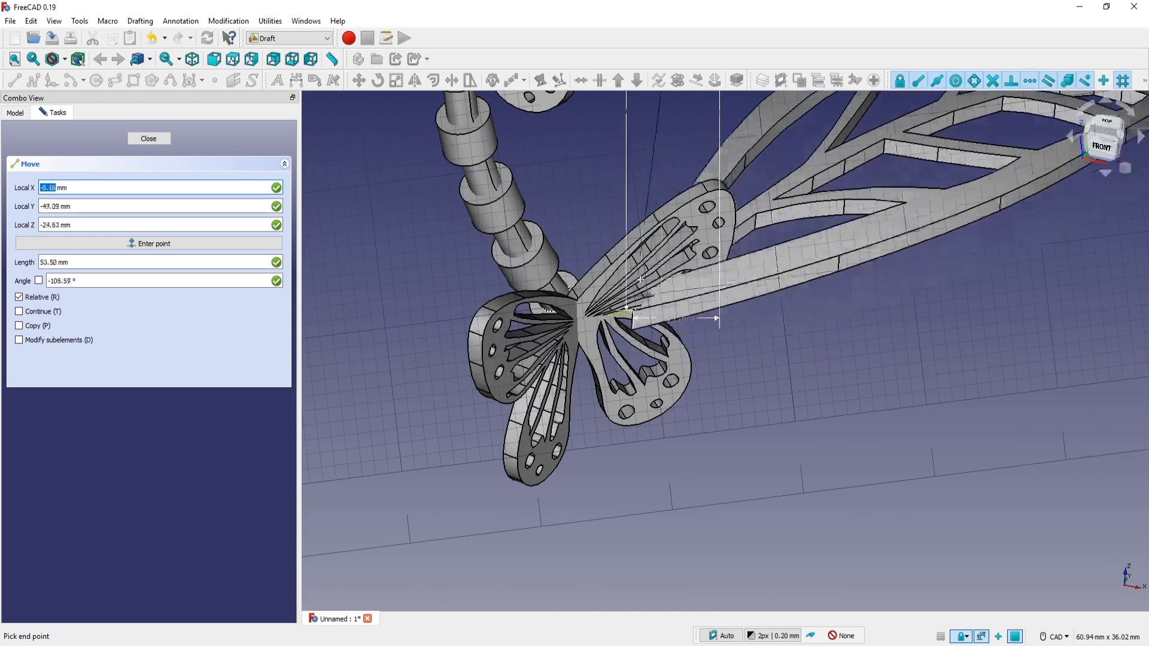
middle_drag(635, 317, 539, 282)
middle_drag(749, 379, 784, 450)
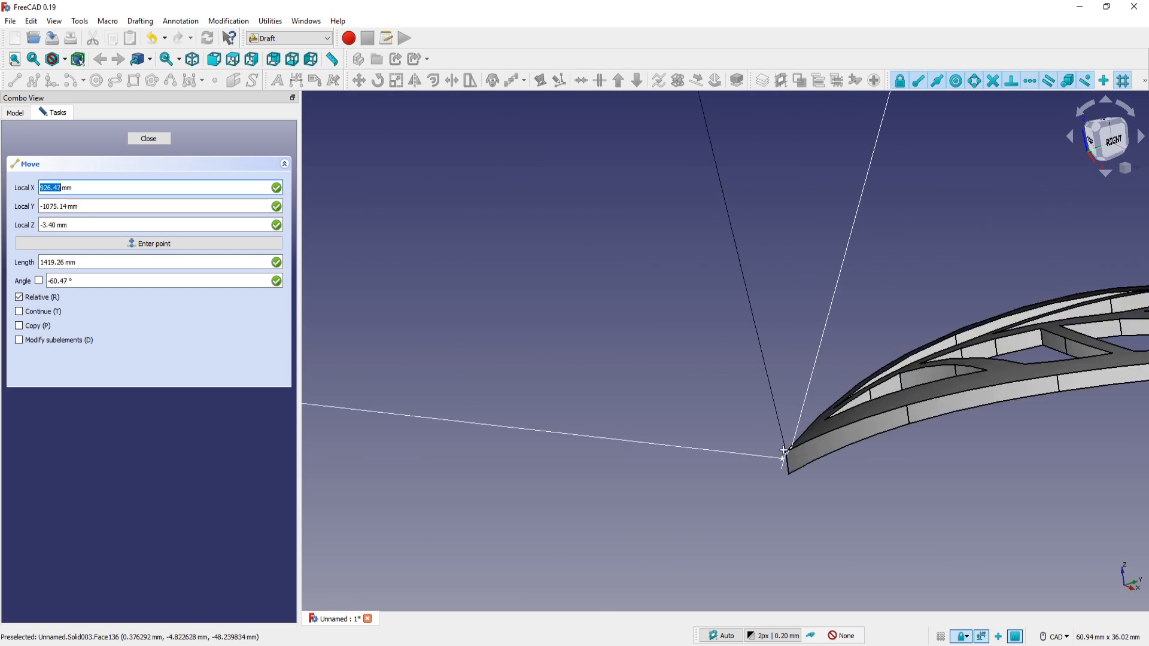
scroll(784, 450, down, 3)
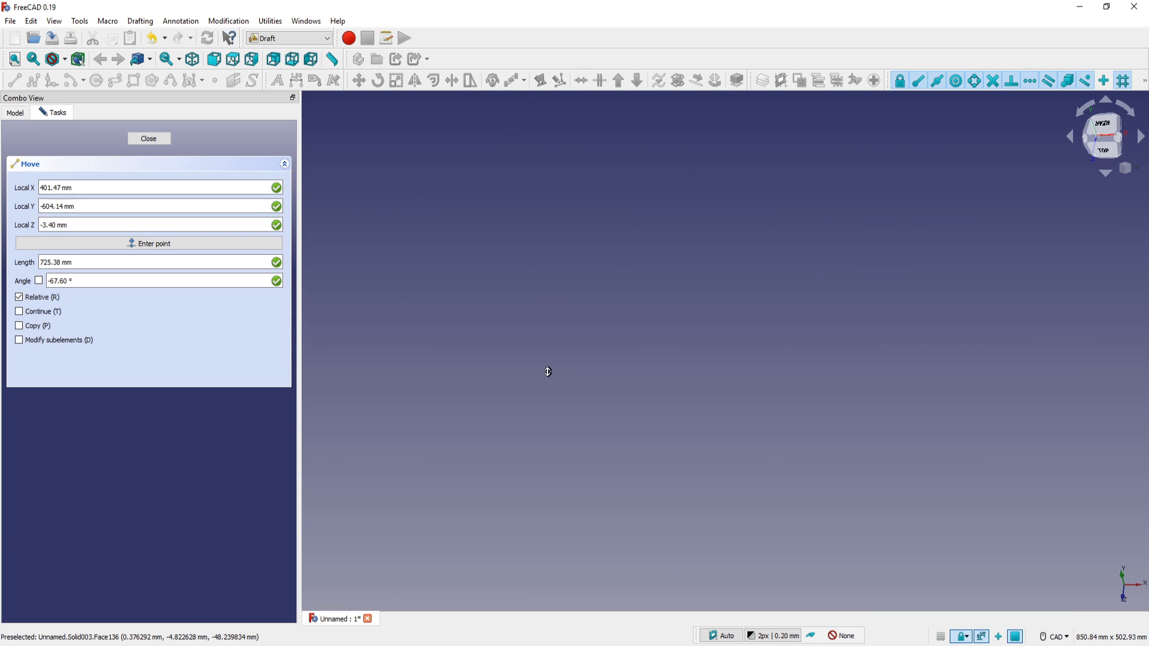
key(Escape)
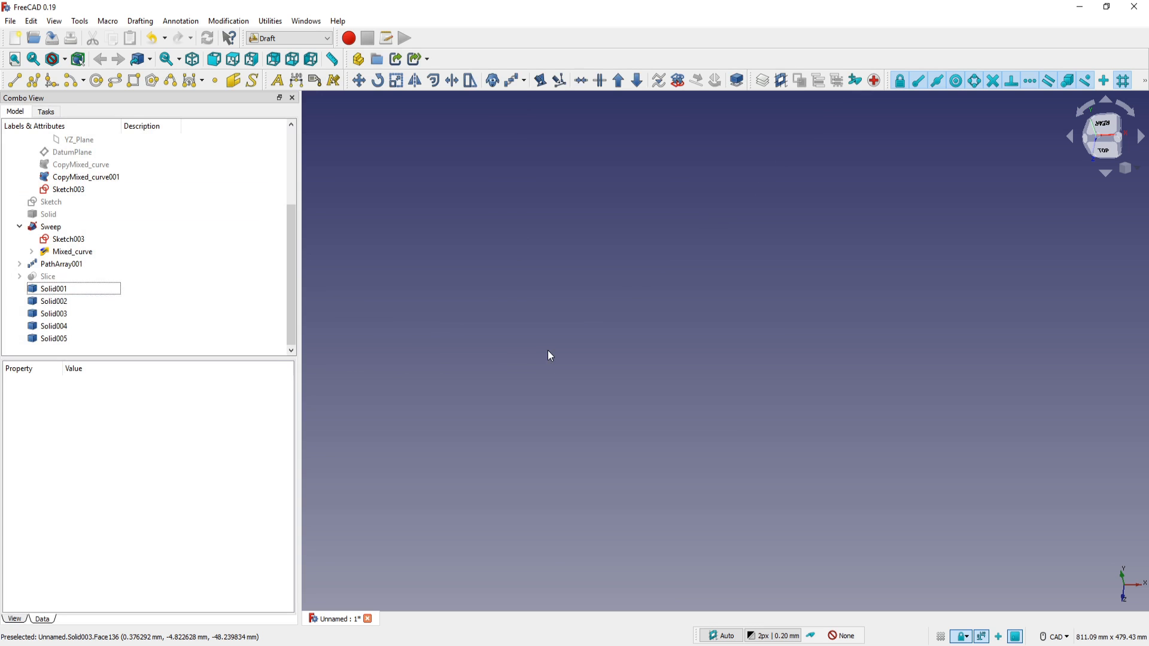
Move leaf Solid001 with the Draft Move tool from its base tip down to the butterfly at the stem's lower end
key(0)
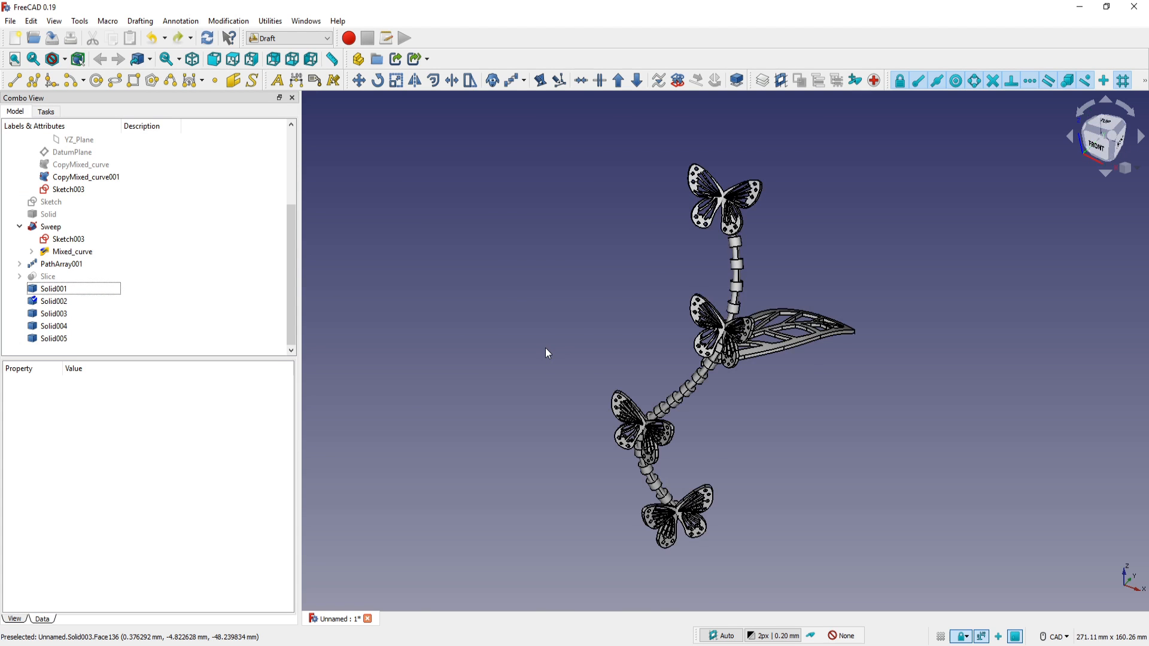
scroll(826, 386, up, 4)
middle_drag(771, 357, 882, 342)
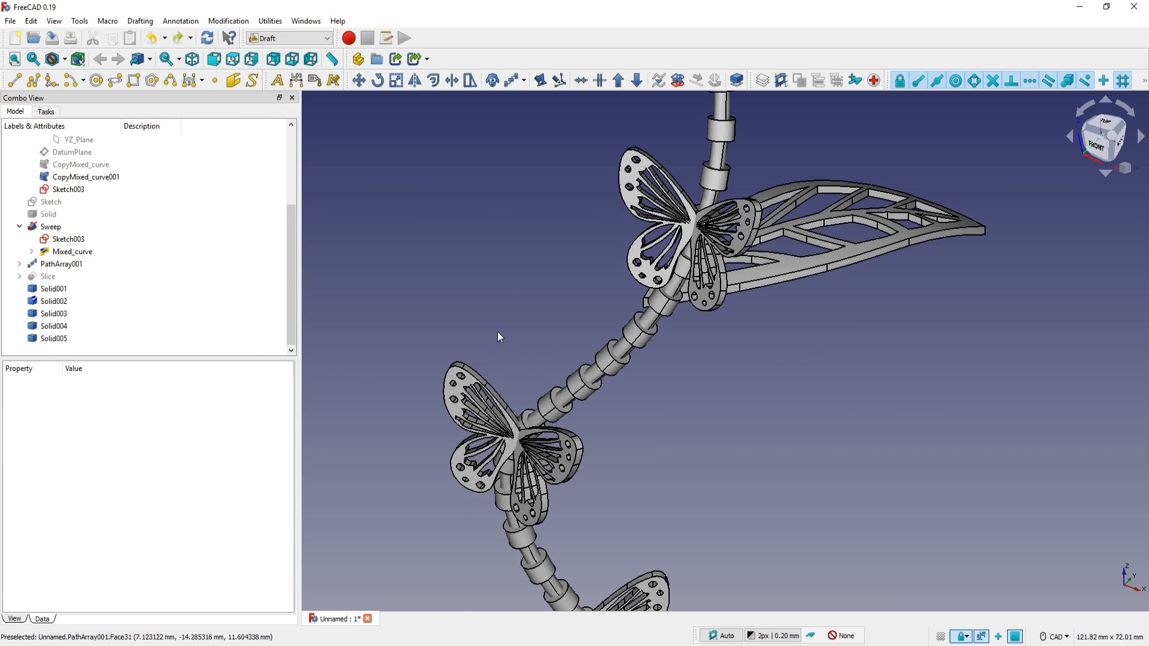
click(62, 339)
click(783, 271)
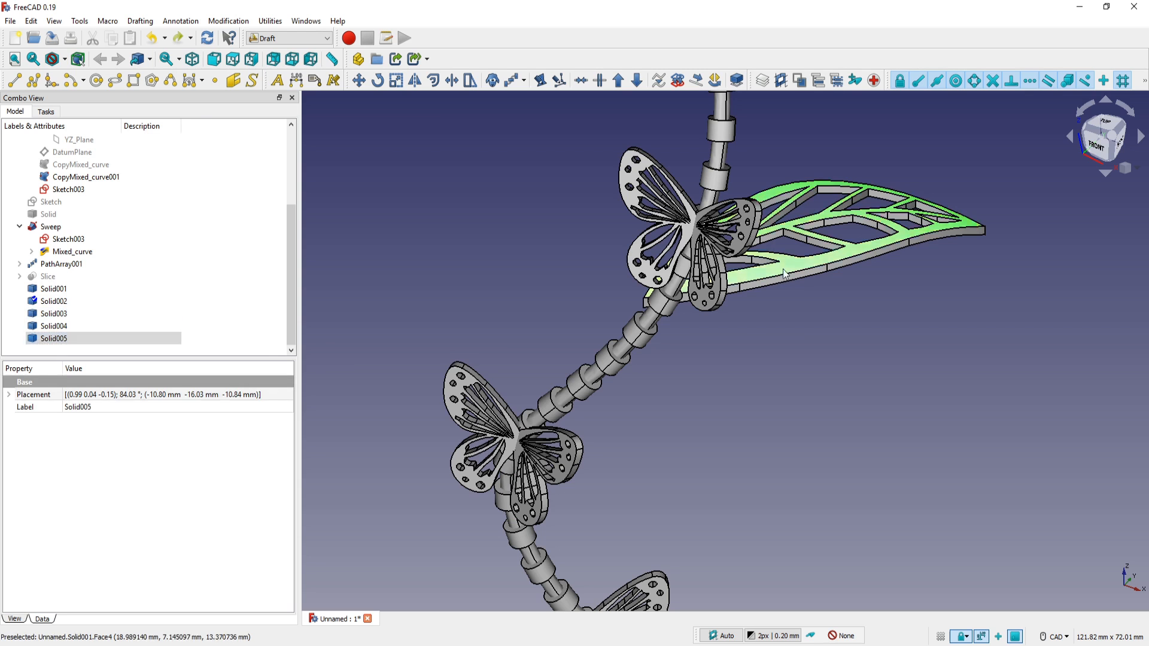
double_click(59, 289)
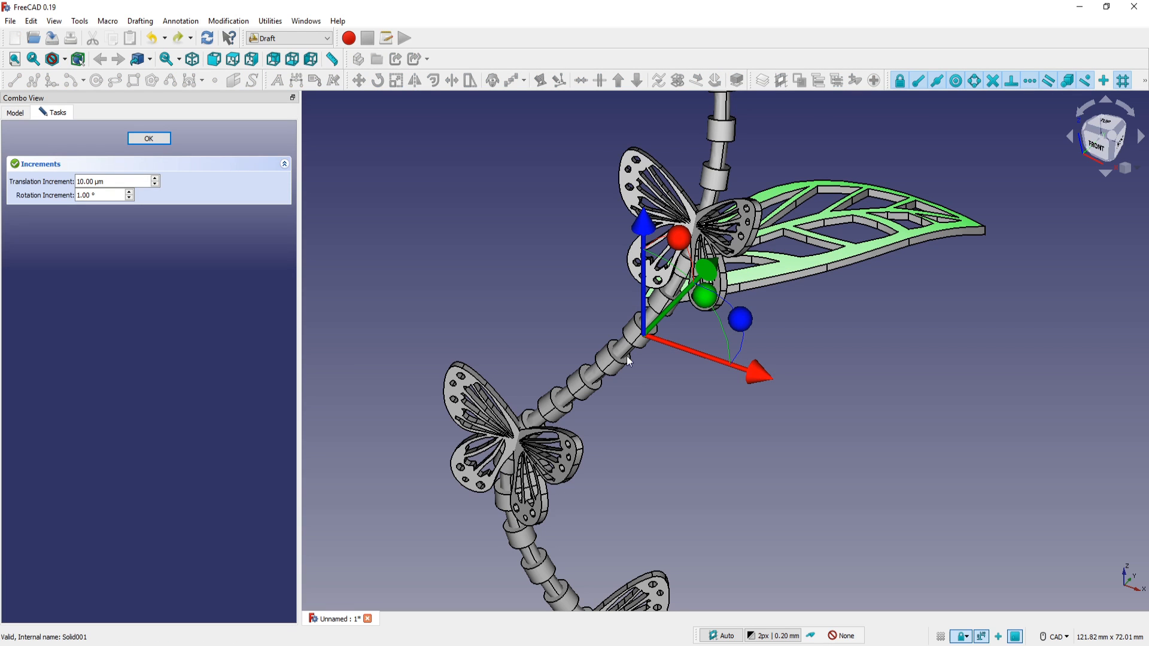
click(133, 138)
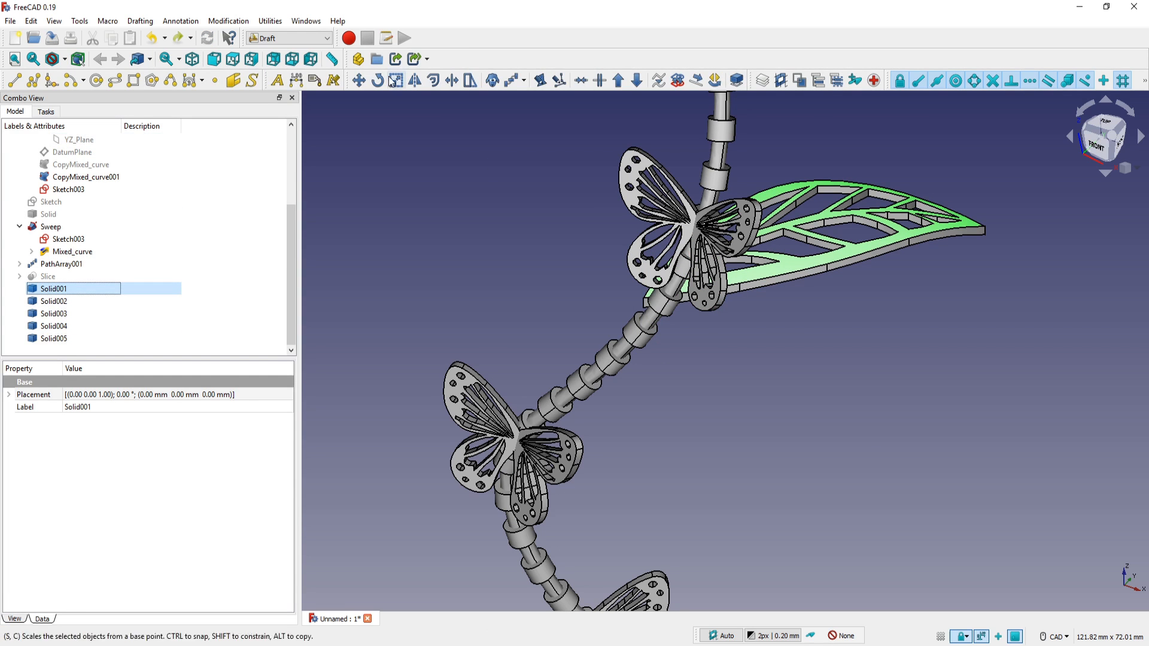
click(359, 81)
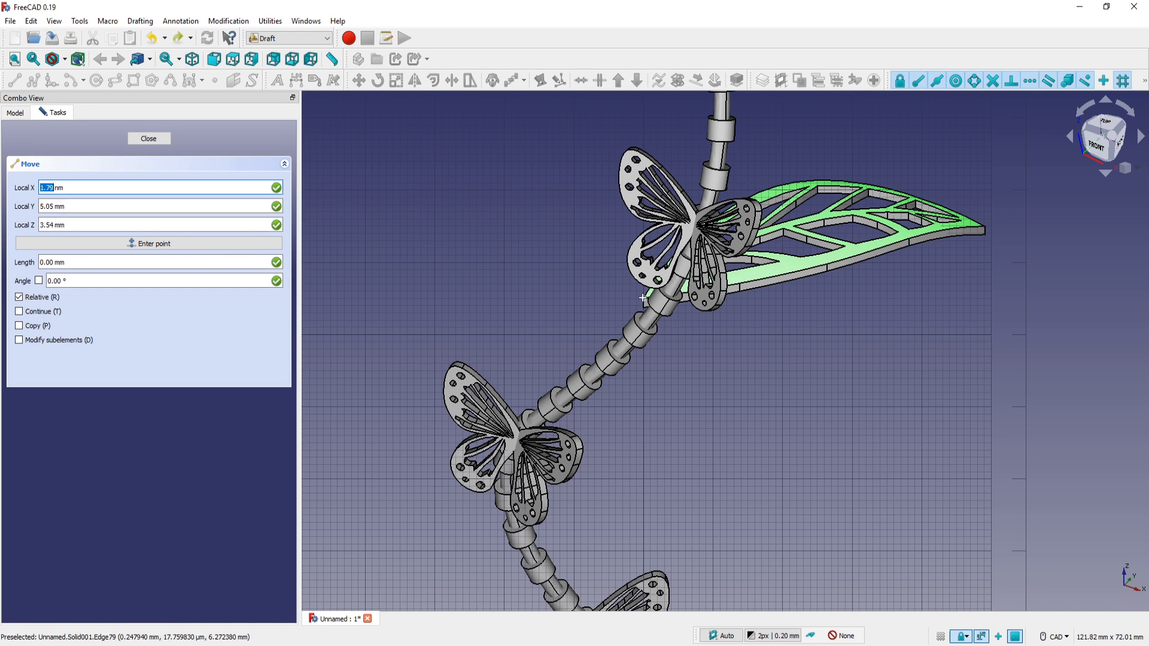
click(644, 297)
scroll(665, 317, up, 4)
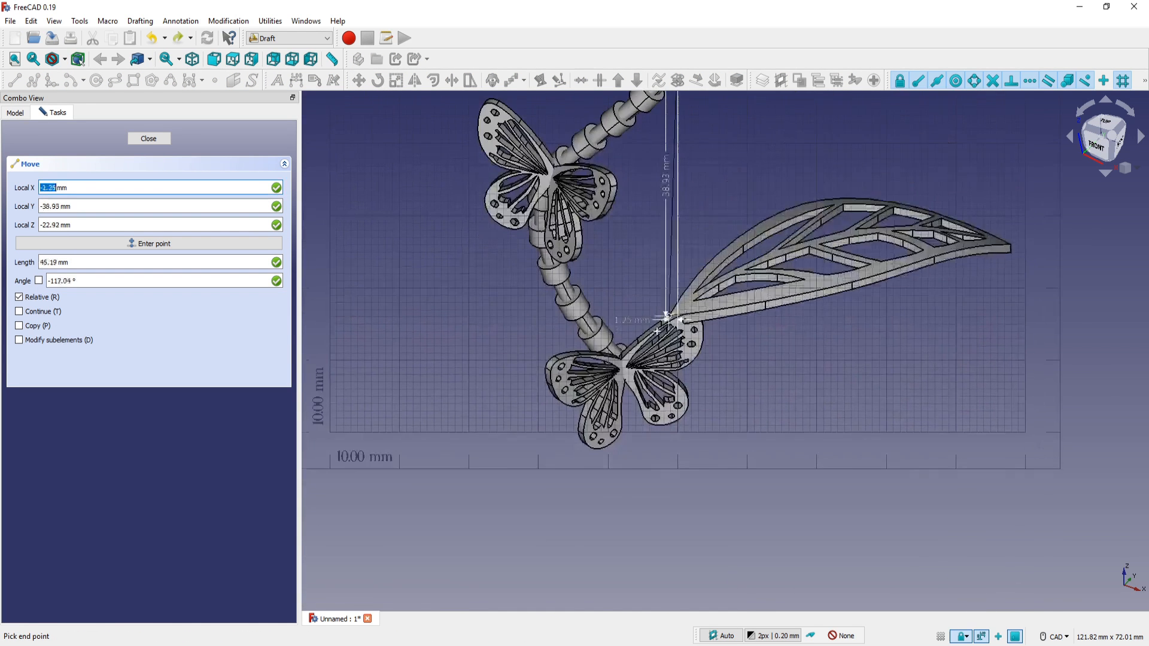
scroll(657, 331, up, 6)
middle_drag(564, 386, 524, 367)
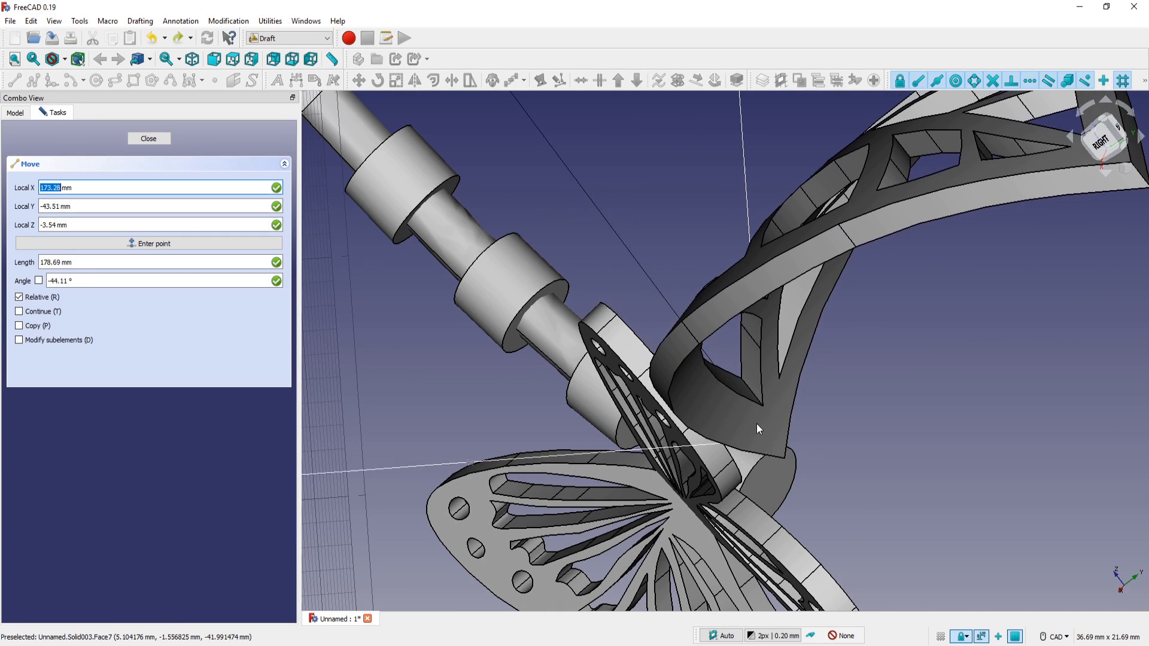
scroll(758, 419, down, 5)
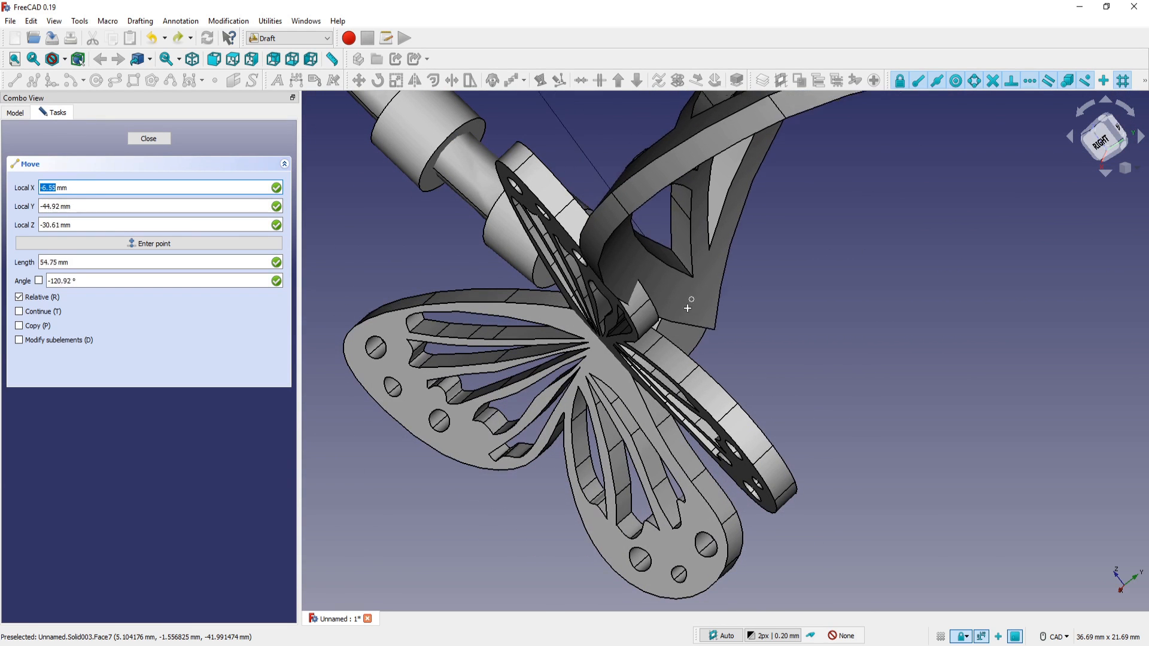
click(681, 310)
scroll(648, 204, down, 2)
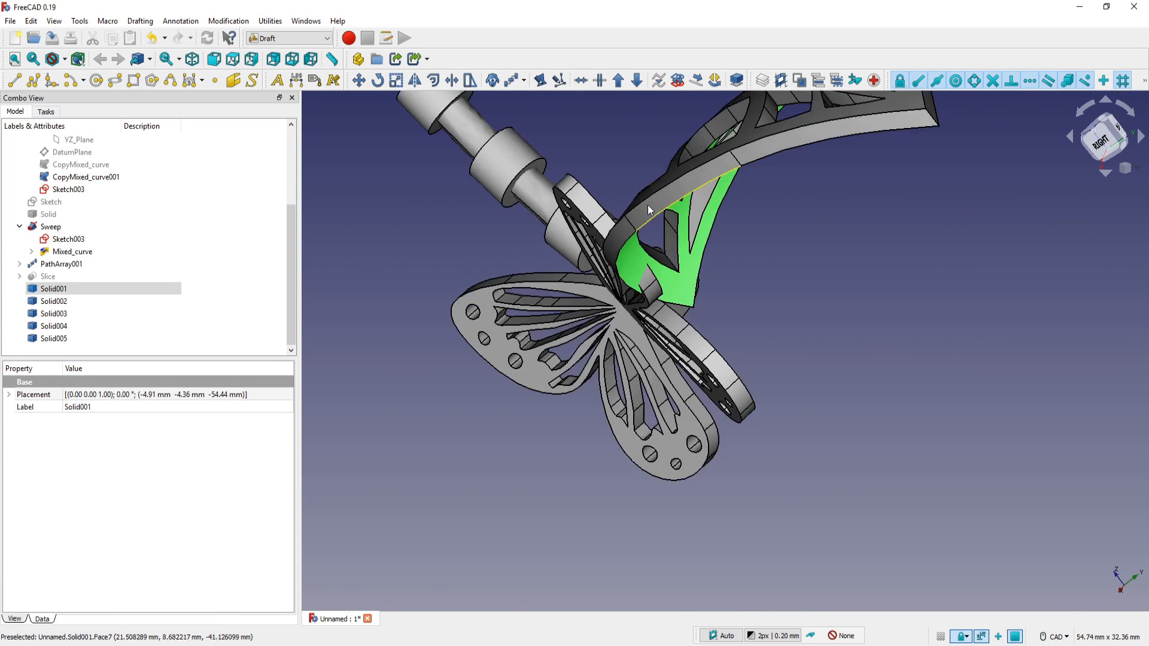
Transform leaf Solid001 by moving it 3 mm along its local Z axis and rotating it 54° about its local X axis
middle_drag(648, 208, 600, 194)
double_click(58, 291)
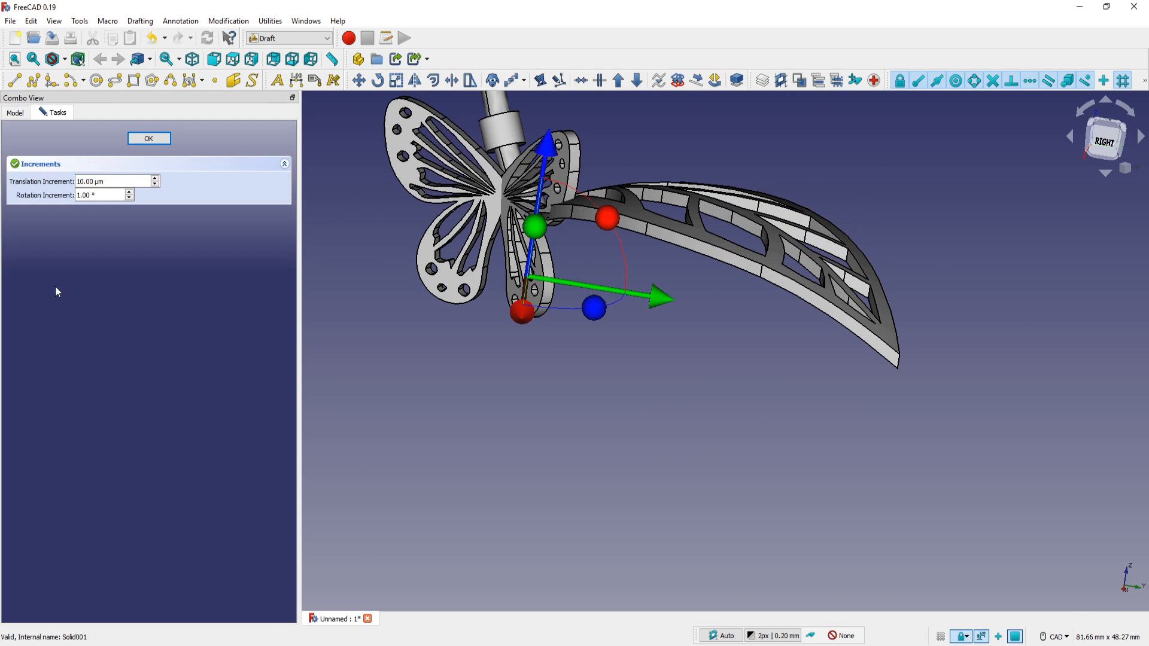
key(1)
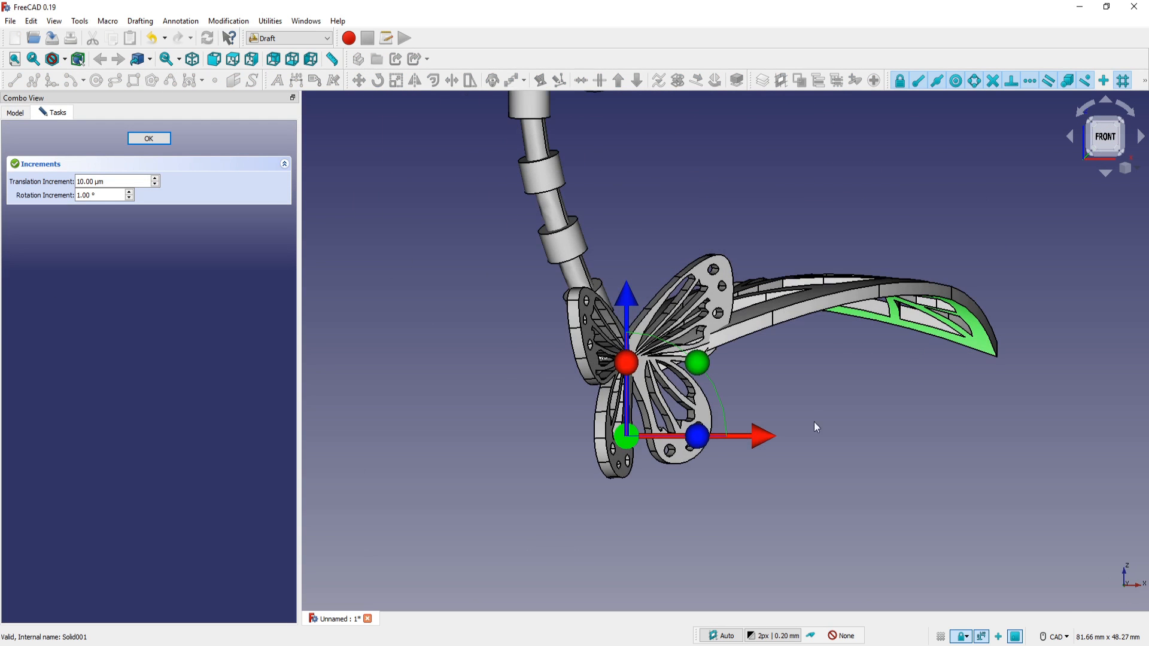
drag(620, 298, 610, 271)
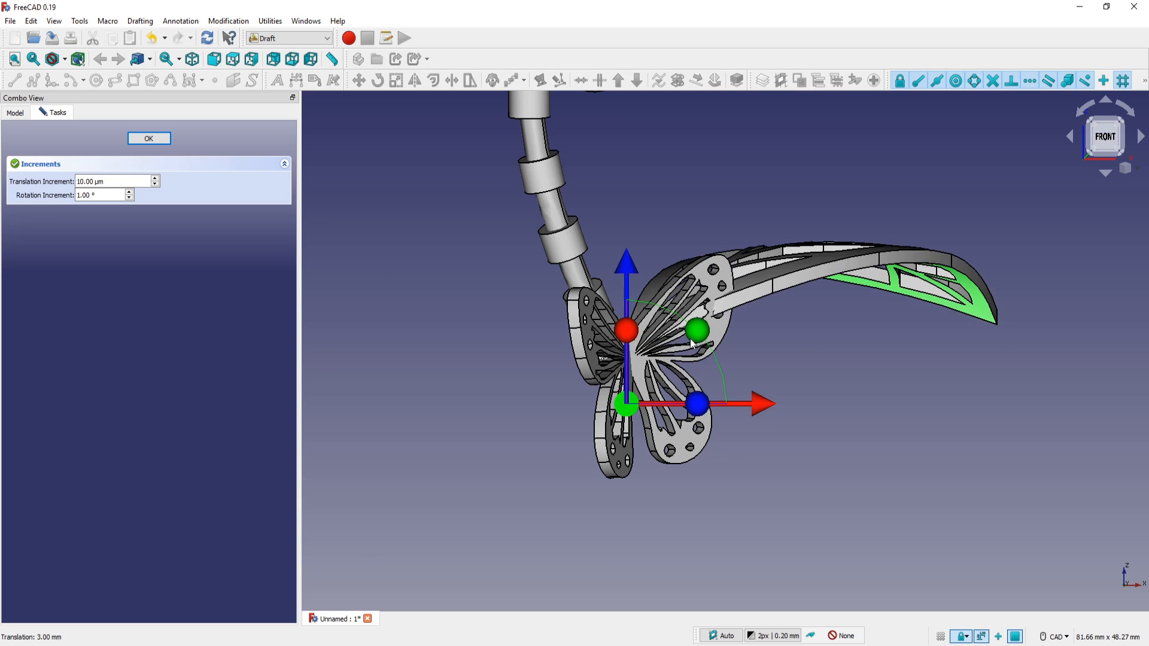
middle_drag(683, 357, 644, 404)
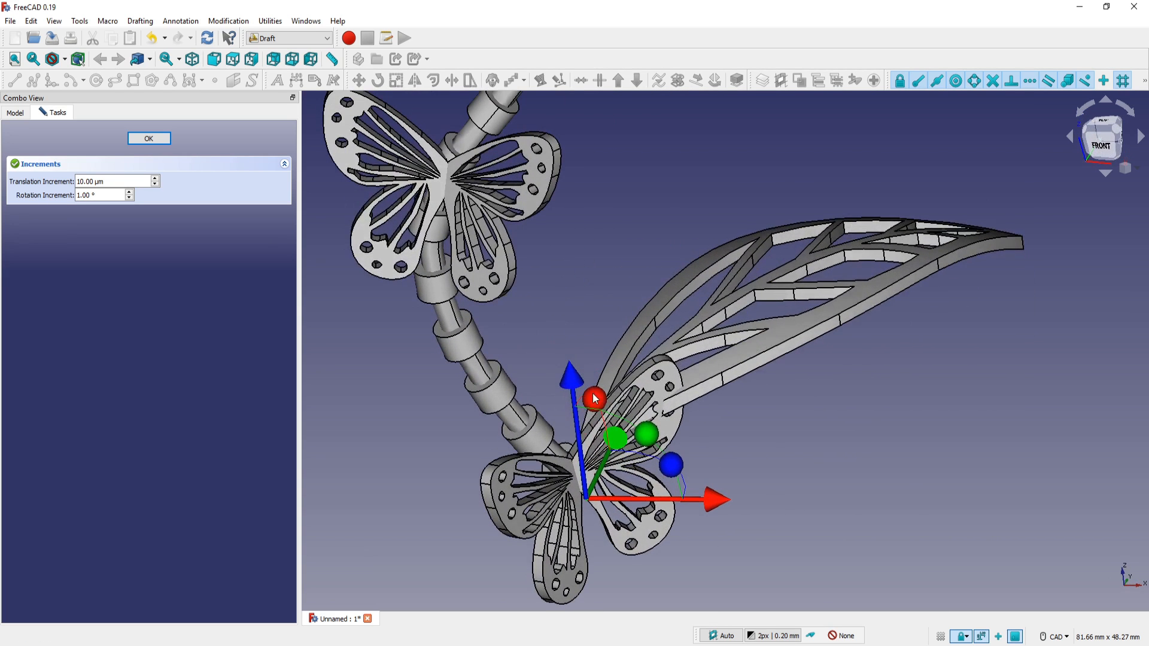
drag(594, 398, 576, 454)
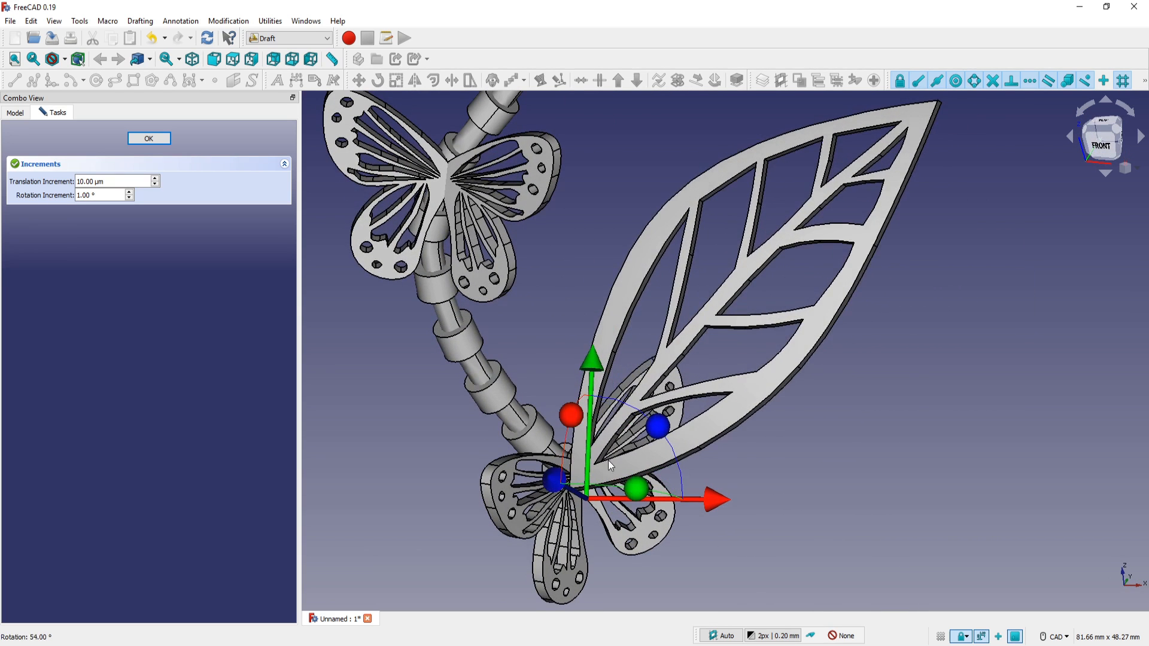
Nudge leaf Solid001 along its local Y and X axes and move it -3.11 mm along its local Z axis
middle_drag(608, 461, 751, 417)
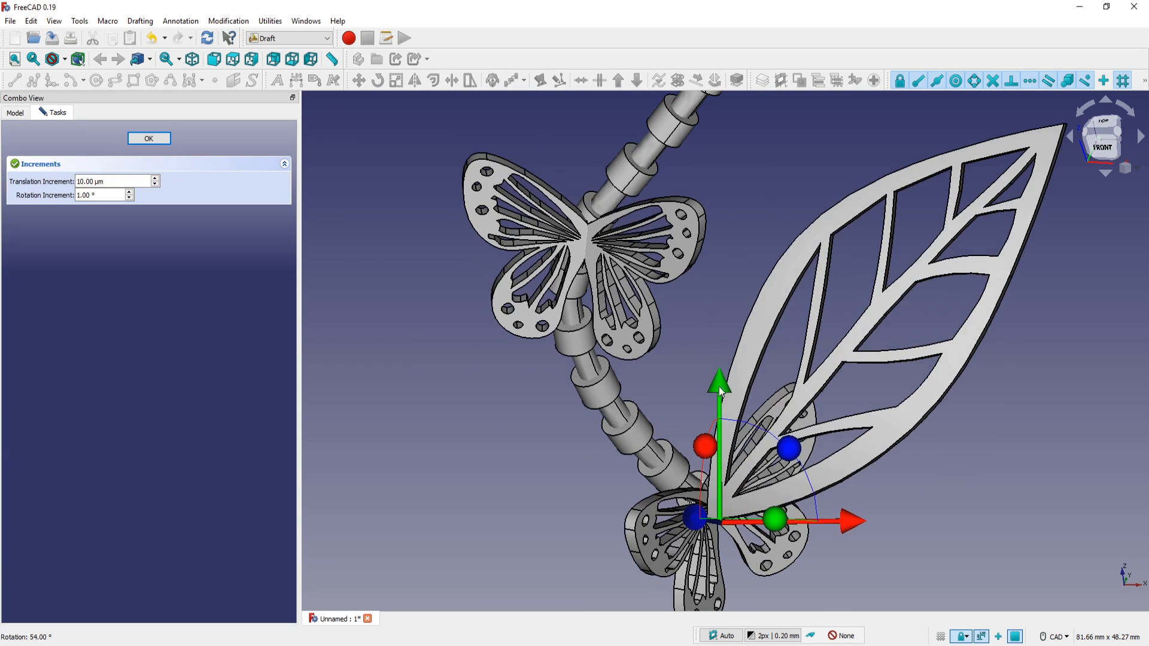
drag(720, 392, 708, 362)
drag(848, 489, 834, 491)
middle_drag(792, 439, 689, 350)
drag(568, 467, 581, 449)
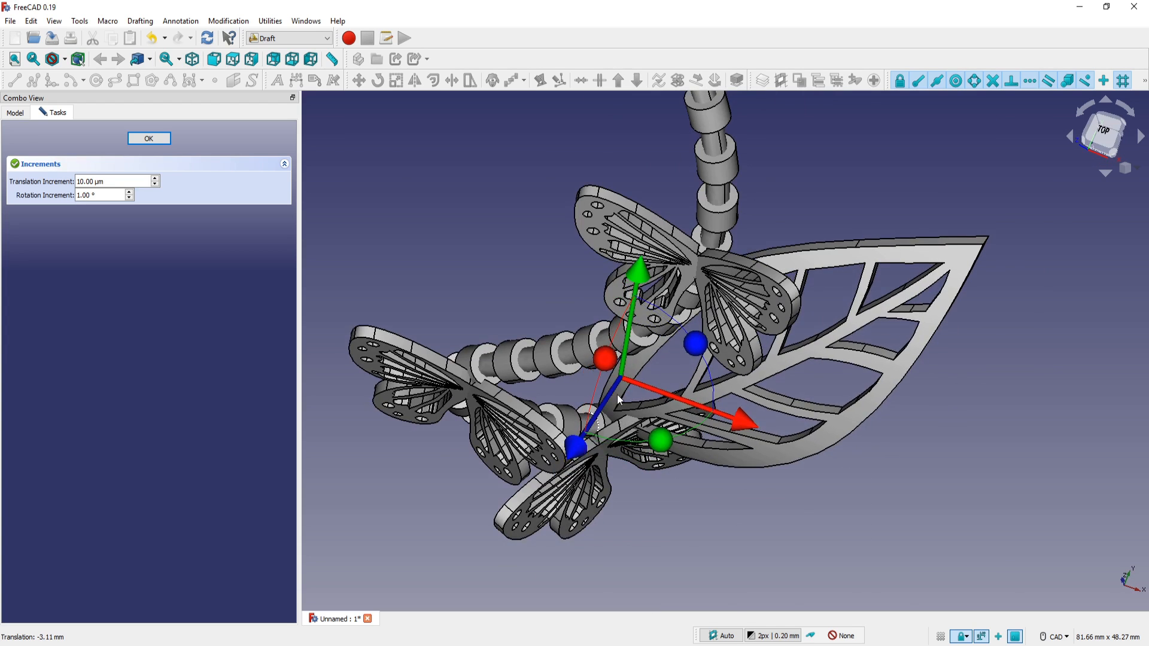
Turn leaf Solid001 about its local Z axis, including a -38° rotation, and finish the transform
middle_drag(618, 396, 676, 312)
drag(720, 319, 665, 260)
middle_drag(693, 312, 762, 242)
middle_drag(555, 251, 523, 226)
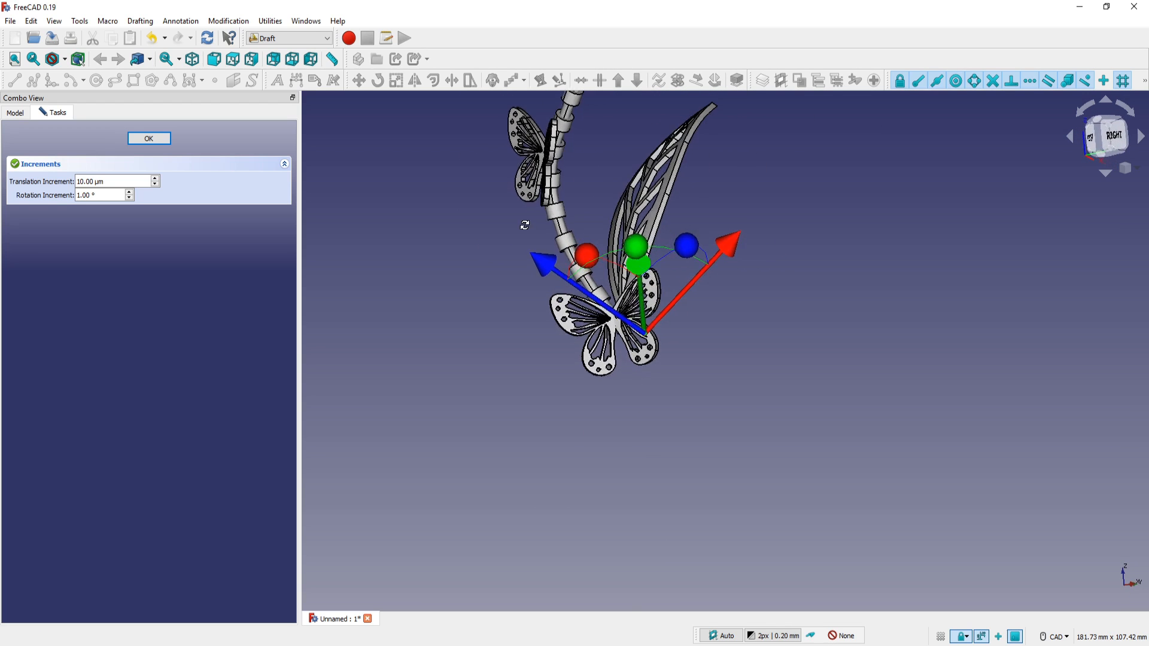
key(1)
middle_drag(810, 252, 692, 427)
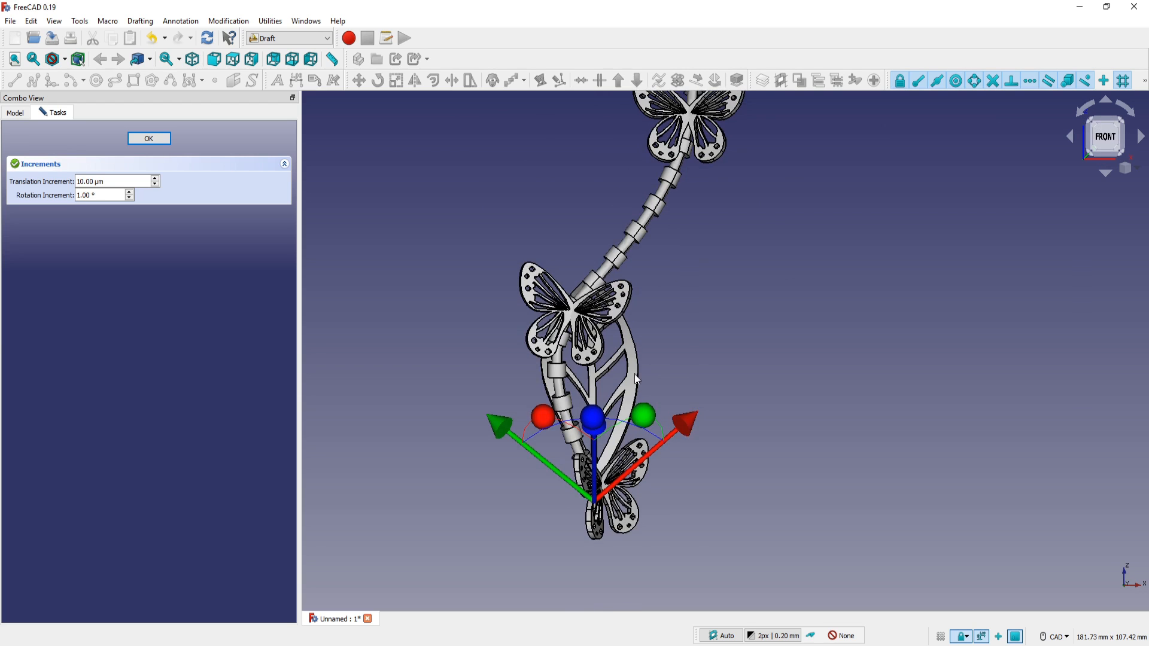
scroll(634, 375, up, 2)
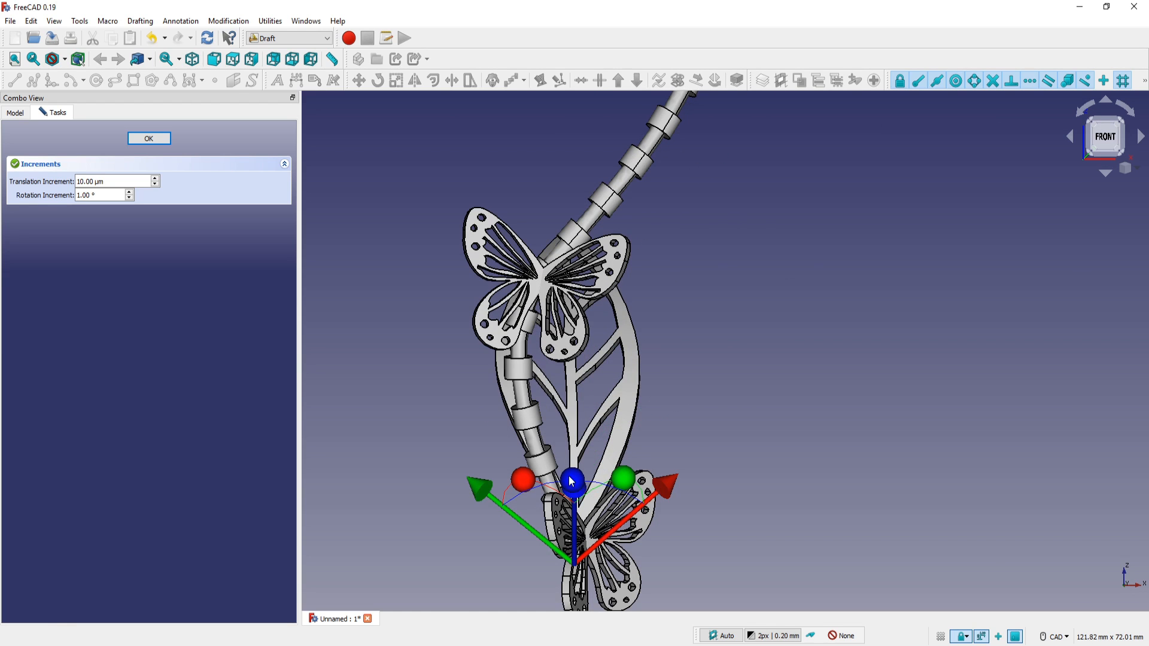
drag(571, 482, 674, 470)
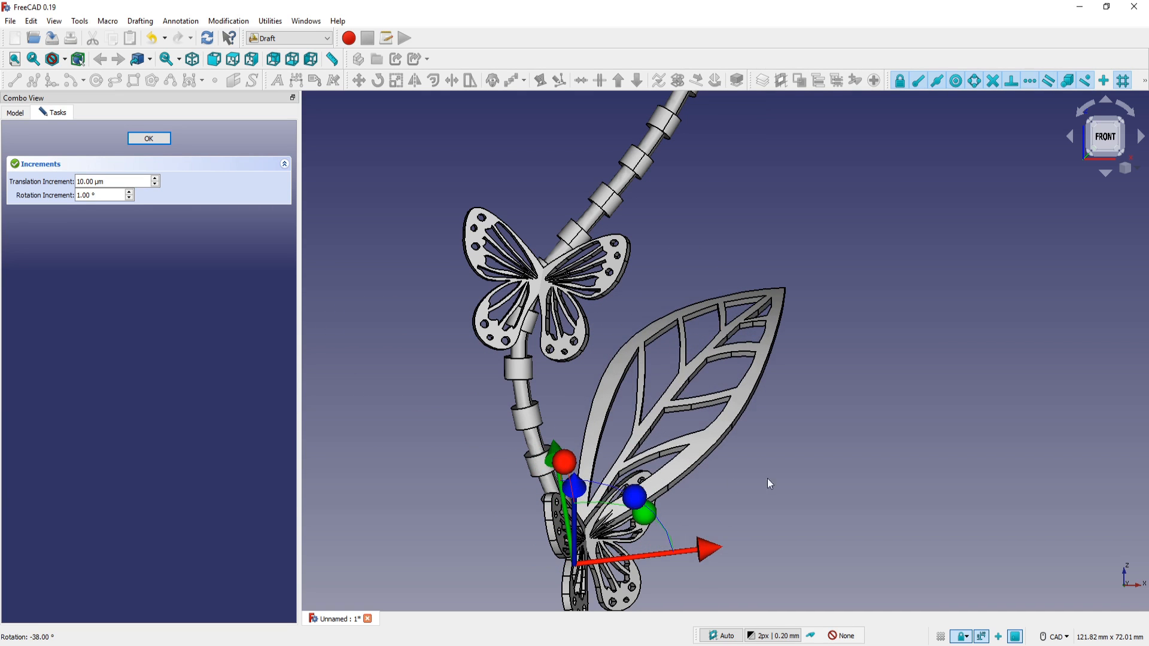
click(740, 478)
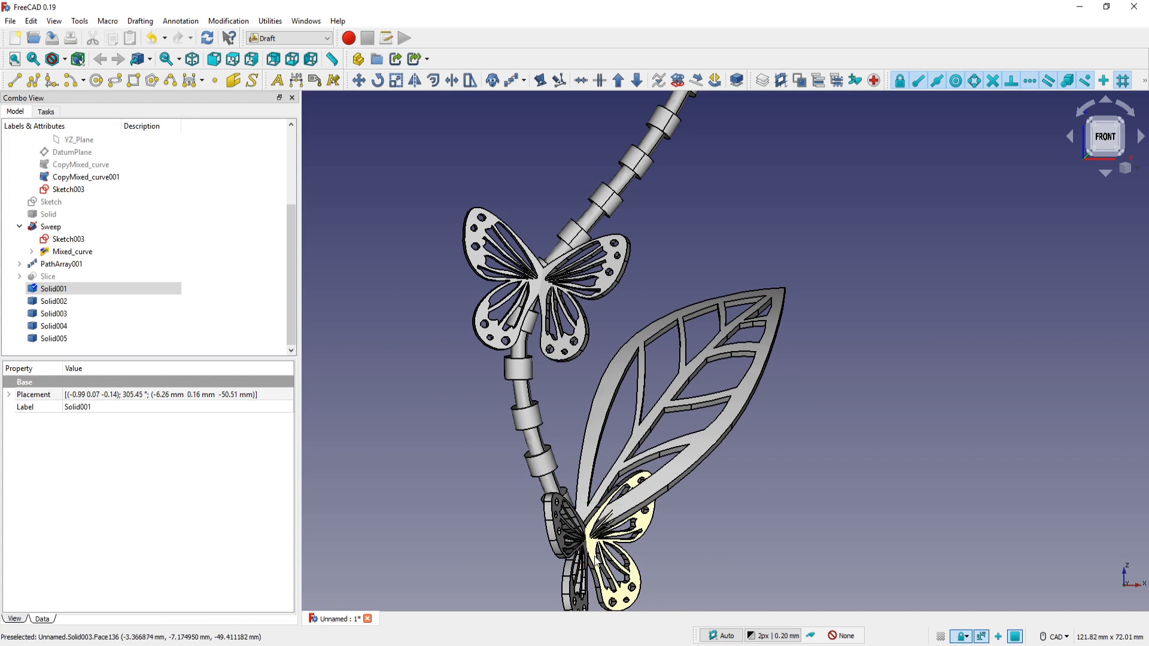
Transform butterfly Solid003 by rotating it -59° about its local Y axis, nudging it along local Z and moving it -1.37 mm along local X
double_click(58, 315)
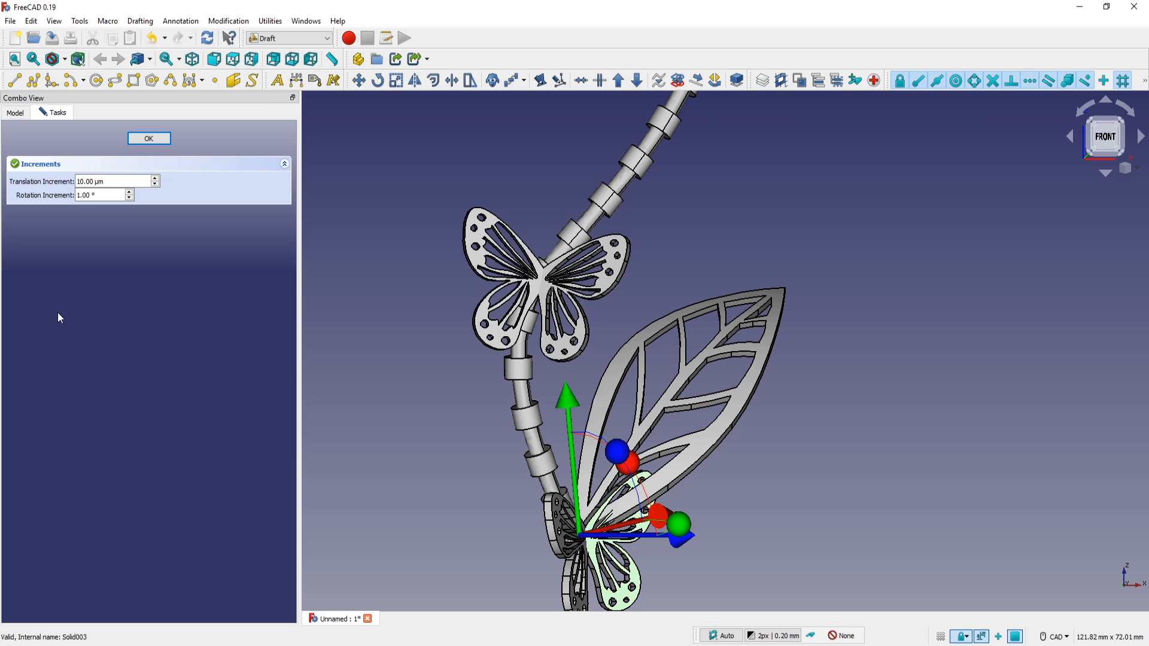
middle_drag(607, 452, 628, 340)
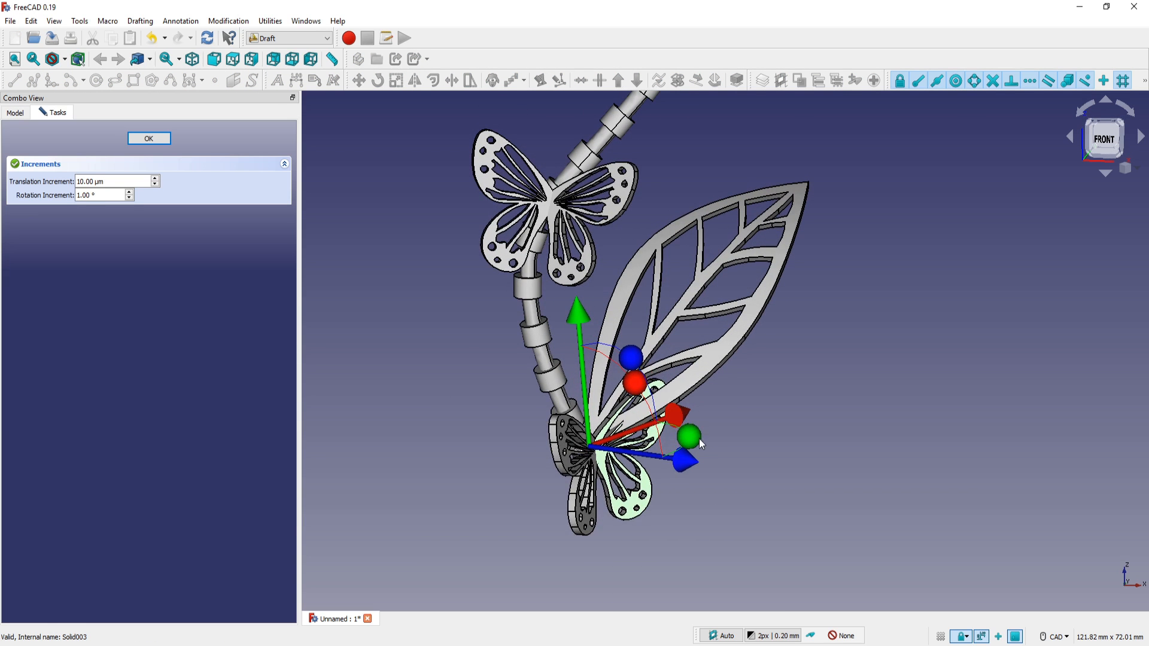
drag(699, 439, 622, 460)
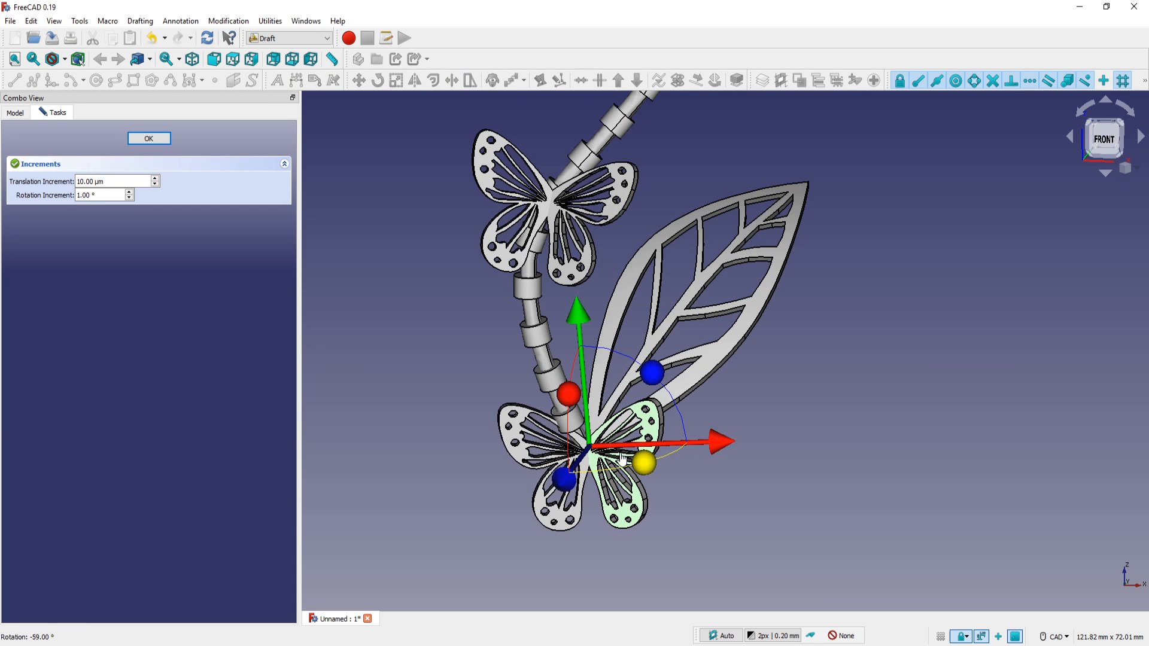
middle_drag(547, 444, 642, 472)
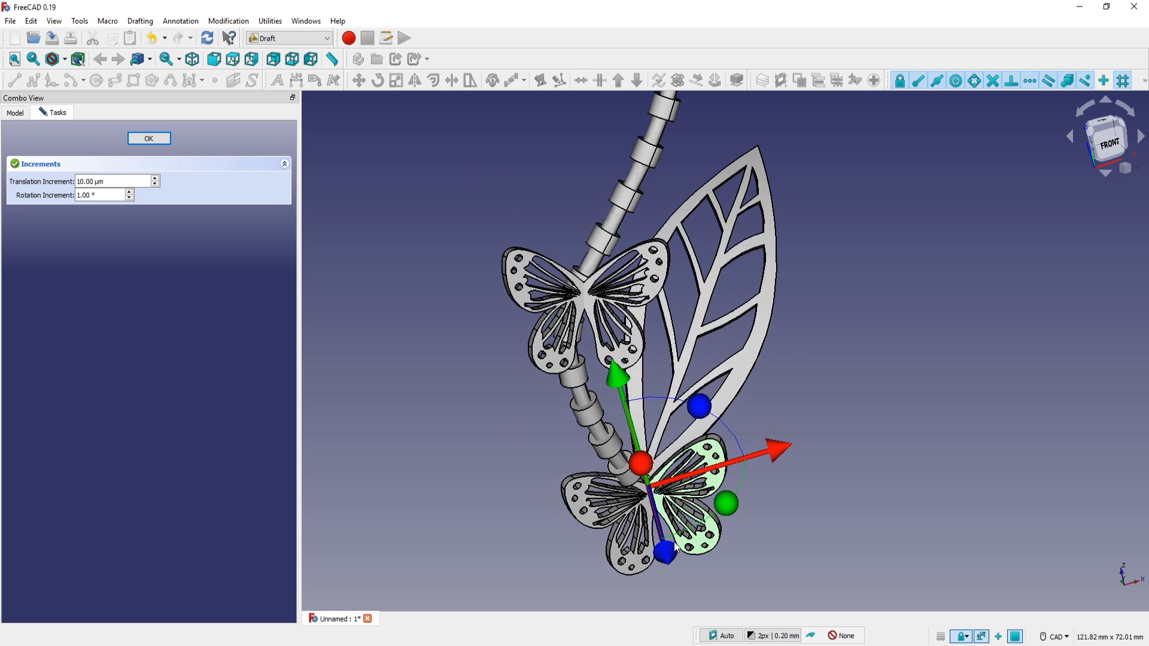
drag(674, 546, 670, 560)
drag(772, 455, 765, 458)
Move butterfly Solid003 about -2.27 mm along its local Y axis at the stem's lower end
middle_drag(764, 453, 885, 367)
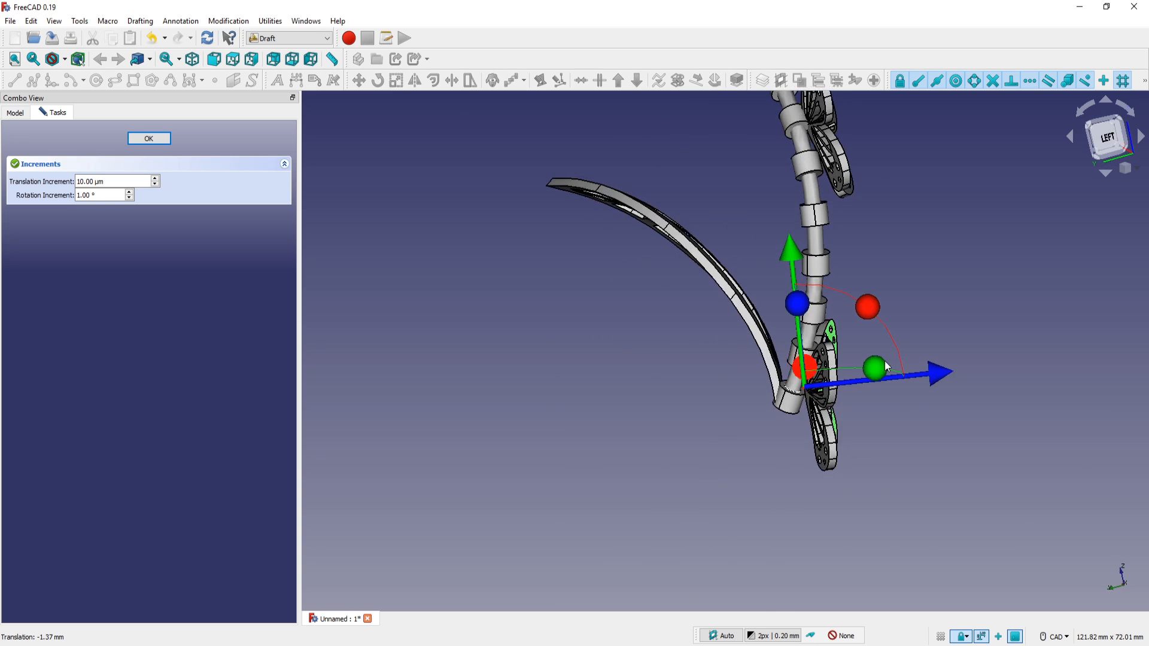
scroll(882, 379, up, 2)
drag(762, 273, 763, 294)
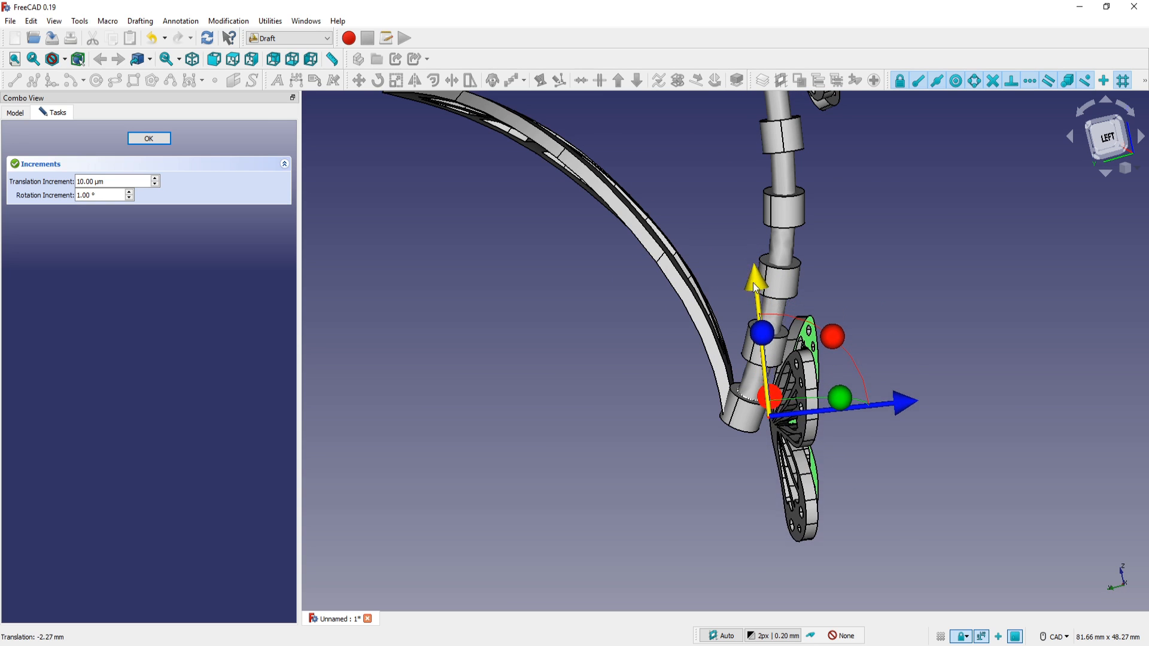
Tilt butterfly Solid003 about its local X axis, including a final 3° rotation, nudge it along local Z, and finish the transform
drag(838, 335, 842, 368)
drag(895, 444, 893, 446)
drag(843, 355, 845, 360)
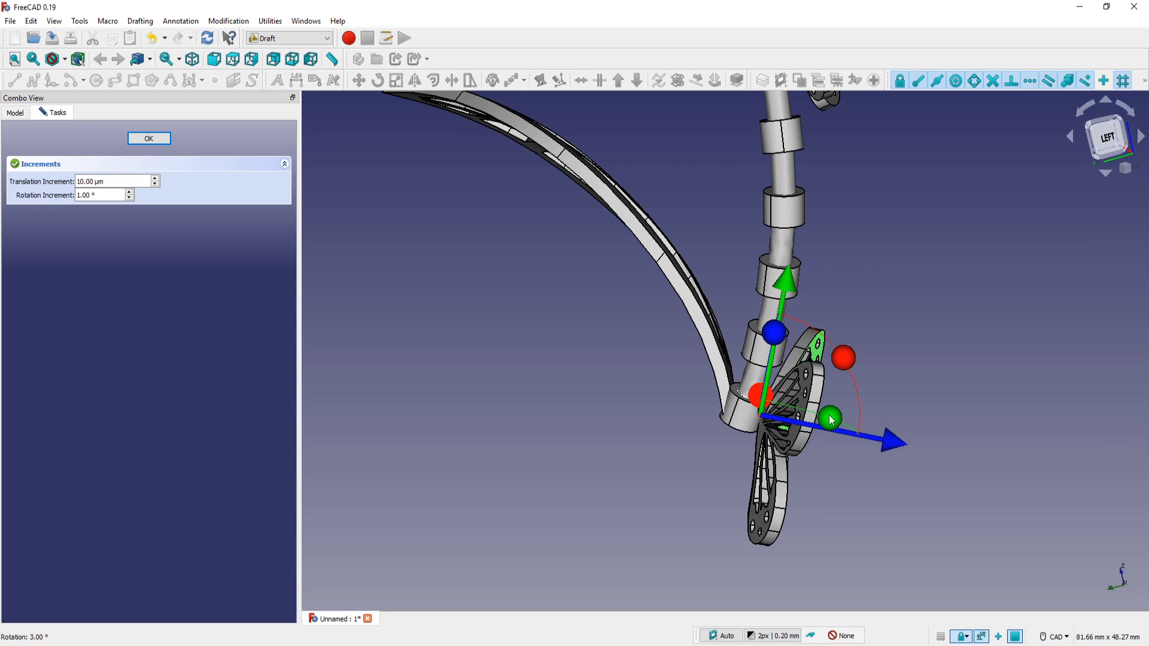
middle_drag(830, 421, 537, 388)
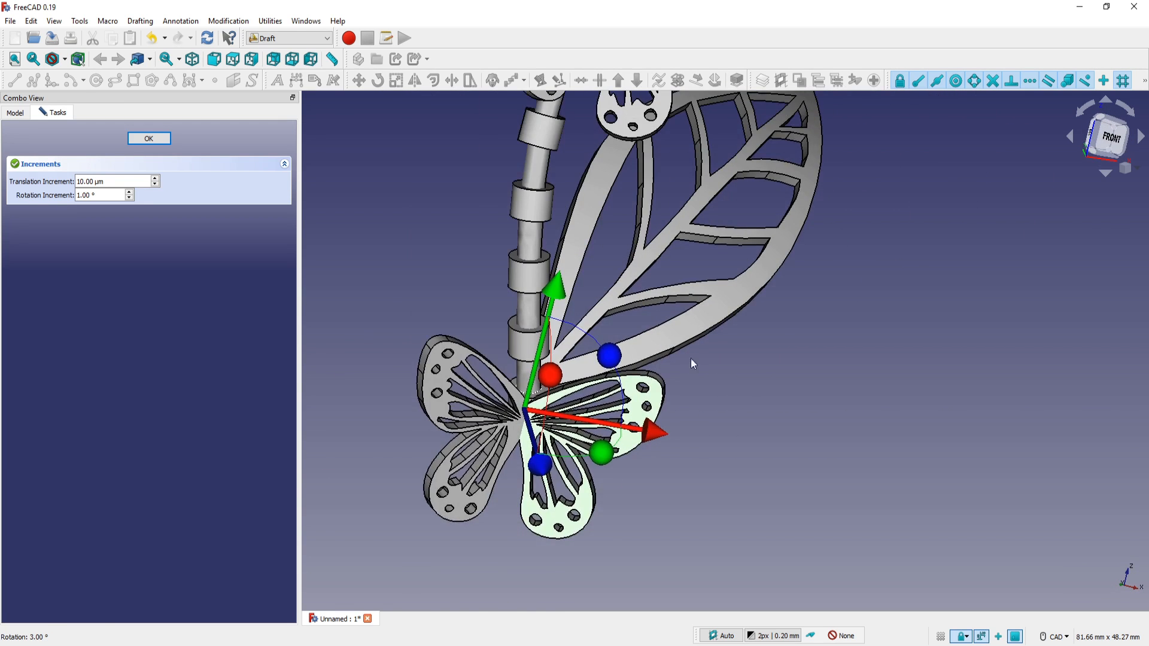
scroll(692, 364, up, 2)
middle_drag(692, 363, 657, 317)
key(Escape)
Examine the placement of the butterflies and leaf along the whole stem, ending in the front view
scroll(656, 317, down, 4)
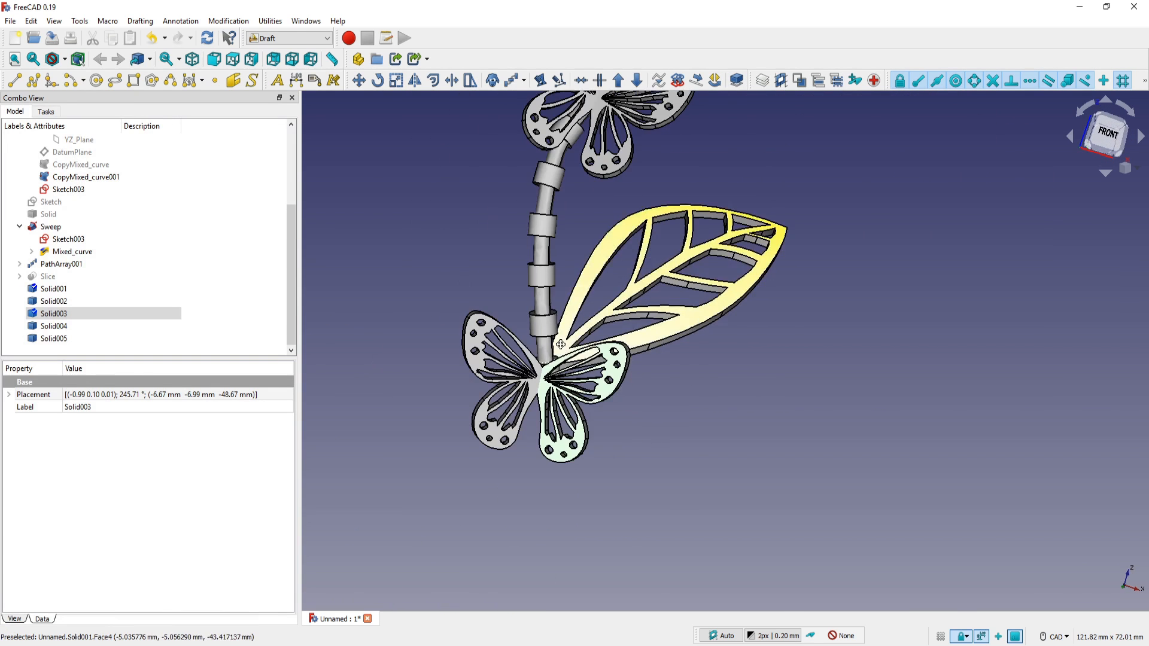
middle_drag(573, 357, 589, 335)
scroll(608, 302, down, 4)
middle_drag(643, 249, 641, 418)
middle_drag(721, 299, 697, 322)
key(1)
middle_drag(768, 365, 758, 347)
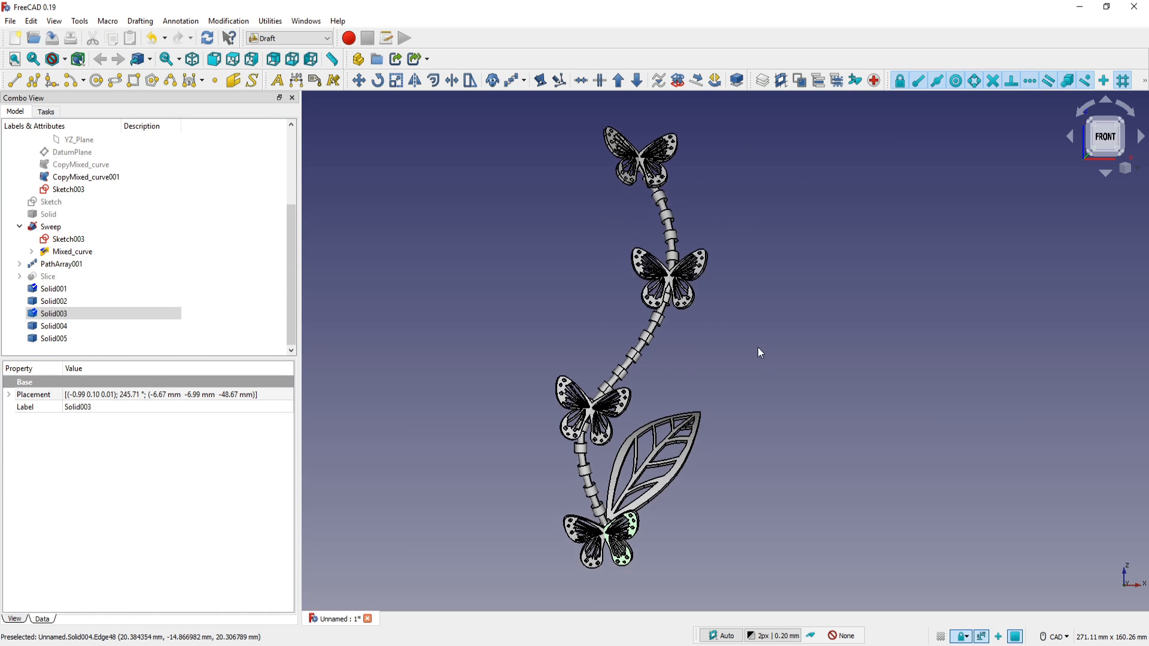